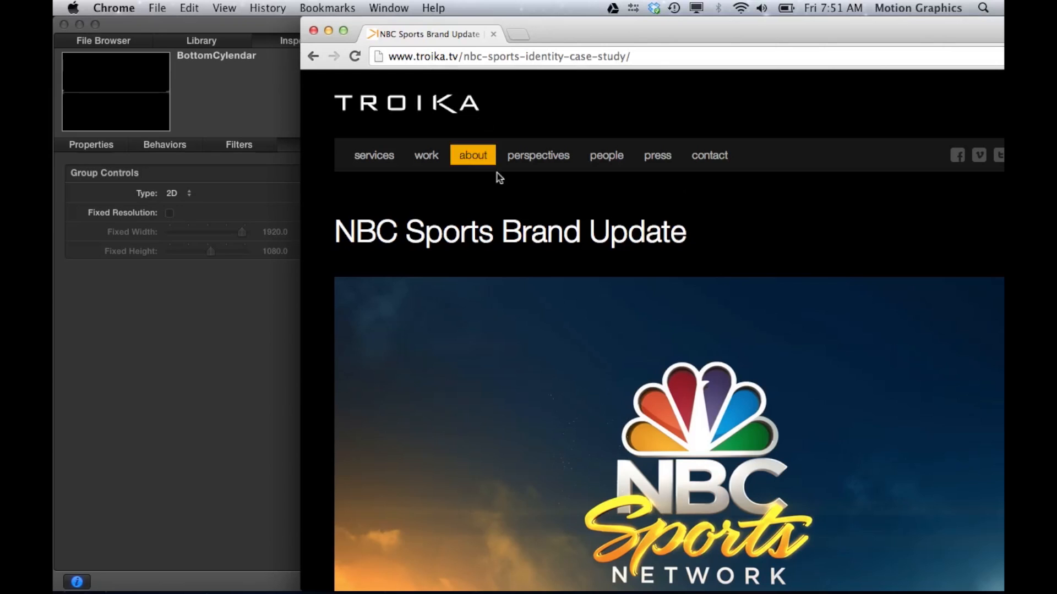
Step: Examine the NBC Sports Brand Update case study, from its logo and assignment sections to the game packaging images
scroll(717, 331, down, 5)
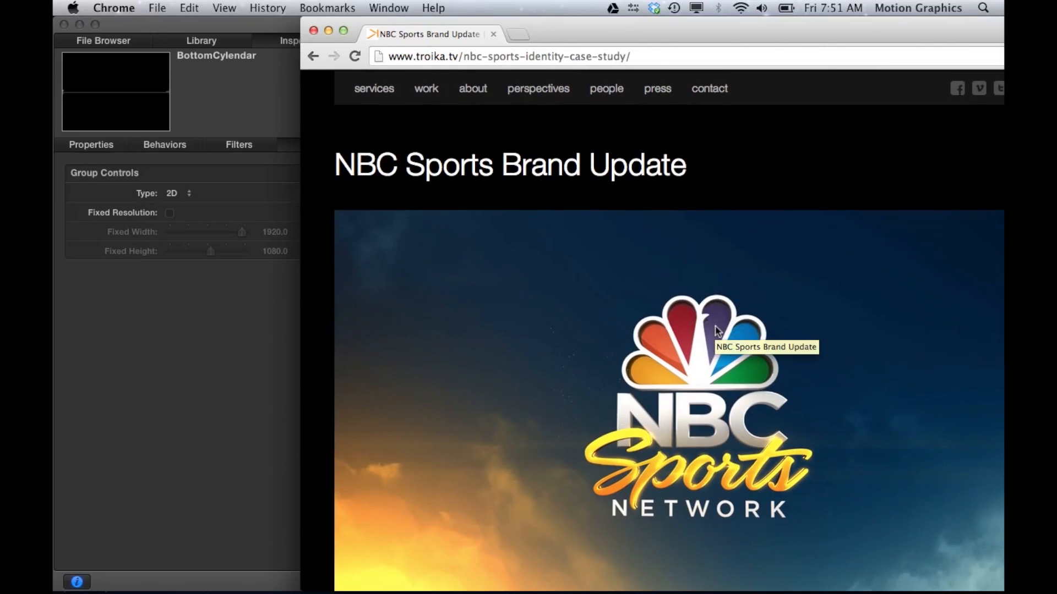
scroll(718, 331, down, 10)
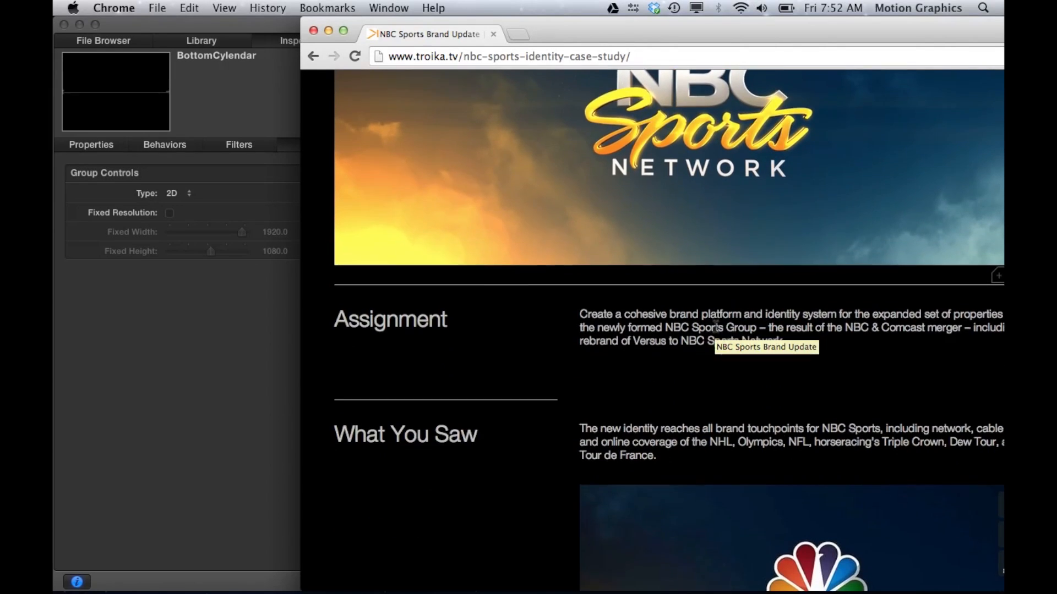
scroll(718, 331, up, 6)
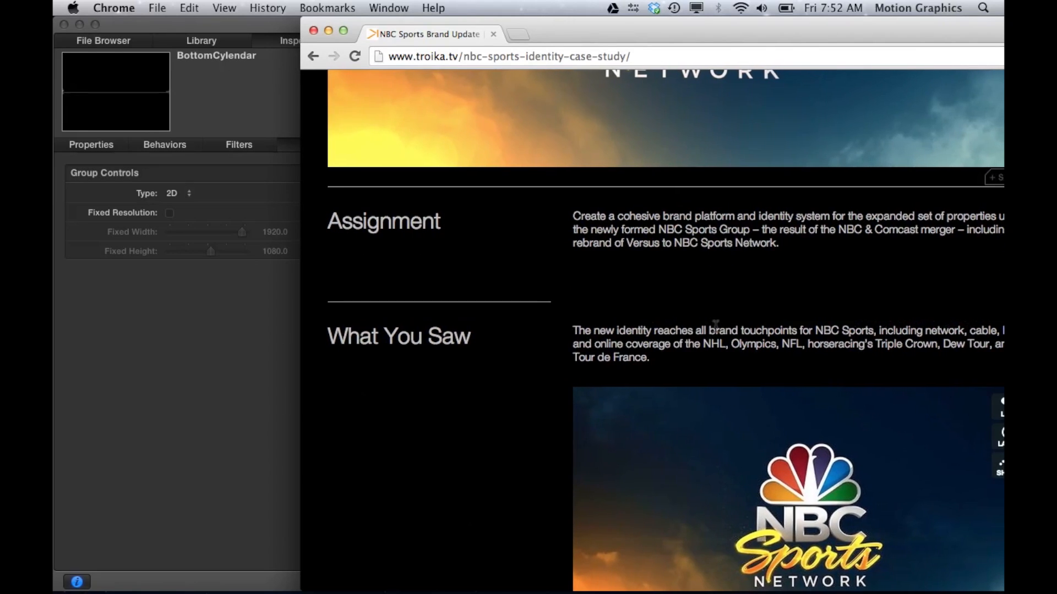
scroll(716, 328, down, 2)
scroll(718, 330, down, 7)
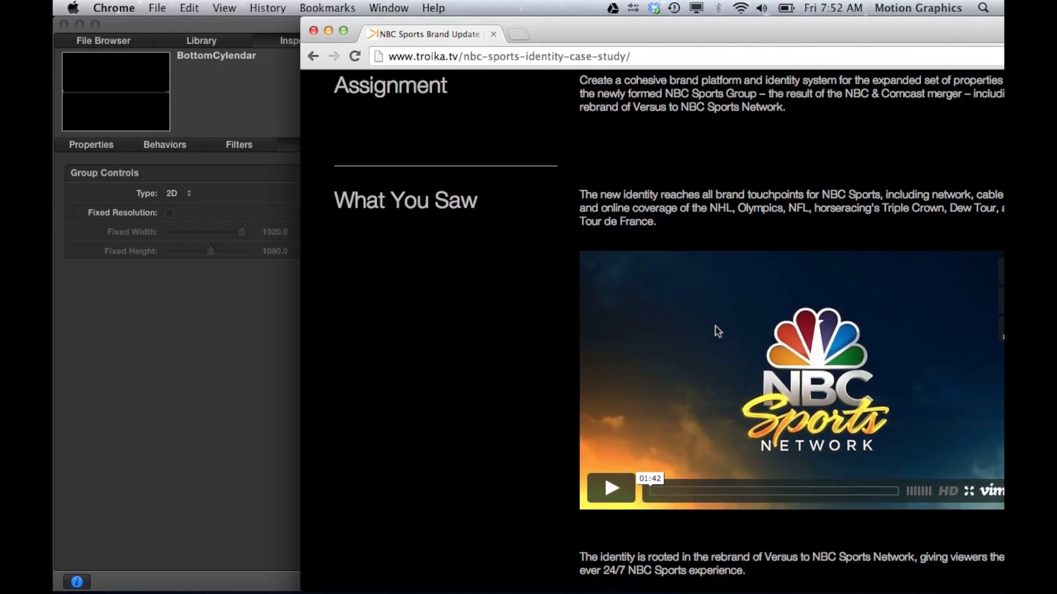
scroll(717, 330, down, 8)
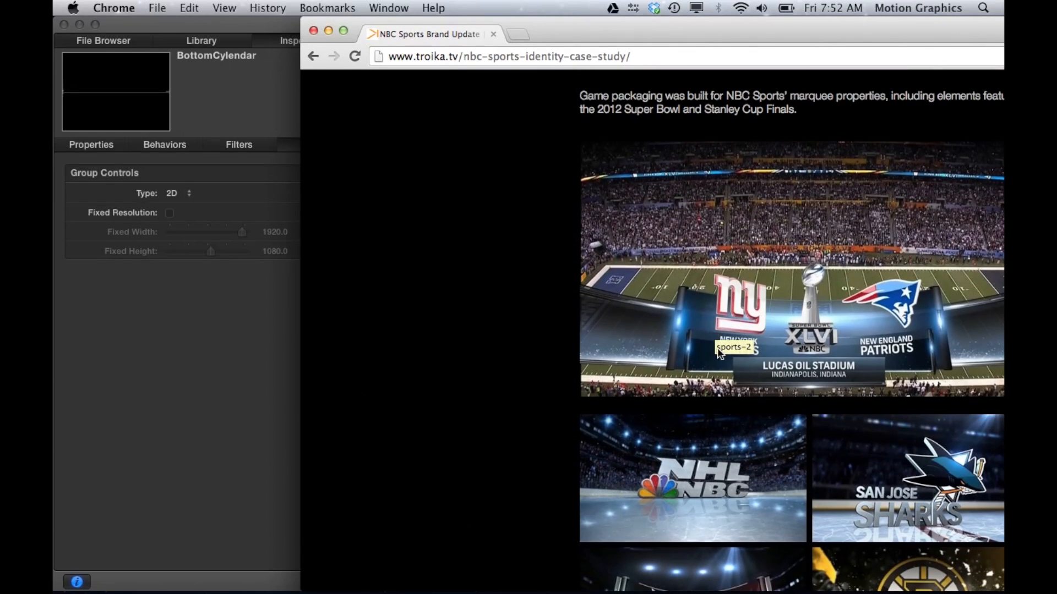
scroll(722, 413, down, 4)
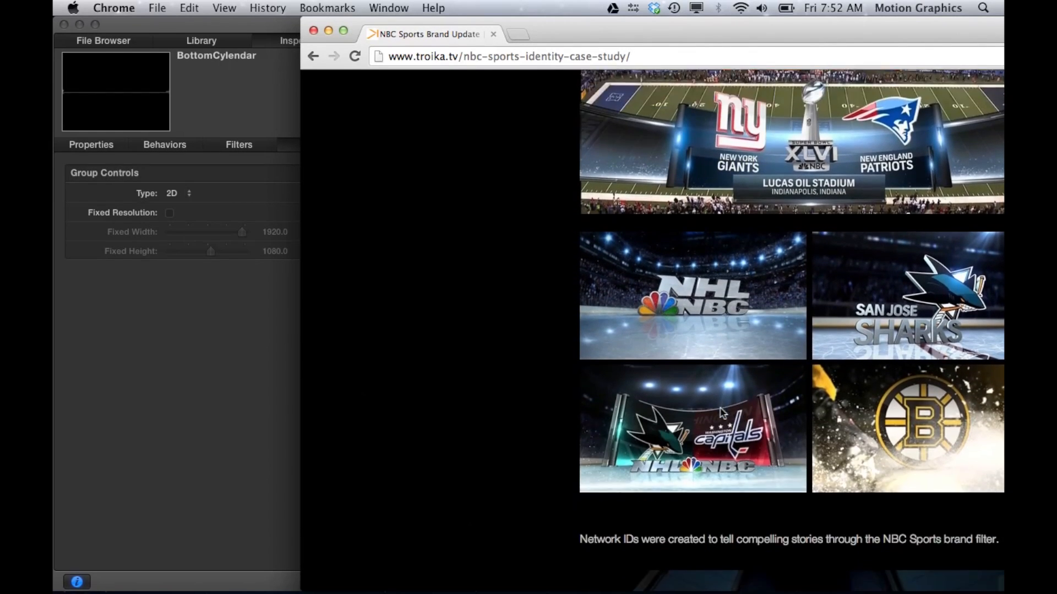
Step: Bring the full page width into view and examine the case study's network IDs, promo toolkit, insert graphics and tune-in layouts
drag(698, 21, 529, 15)
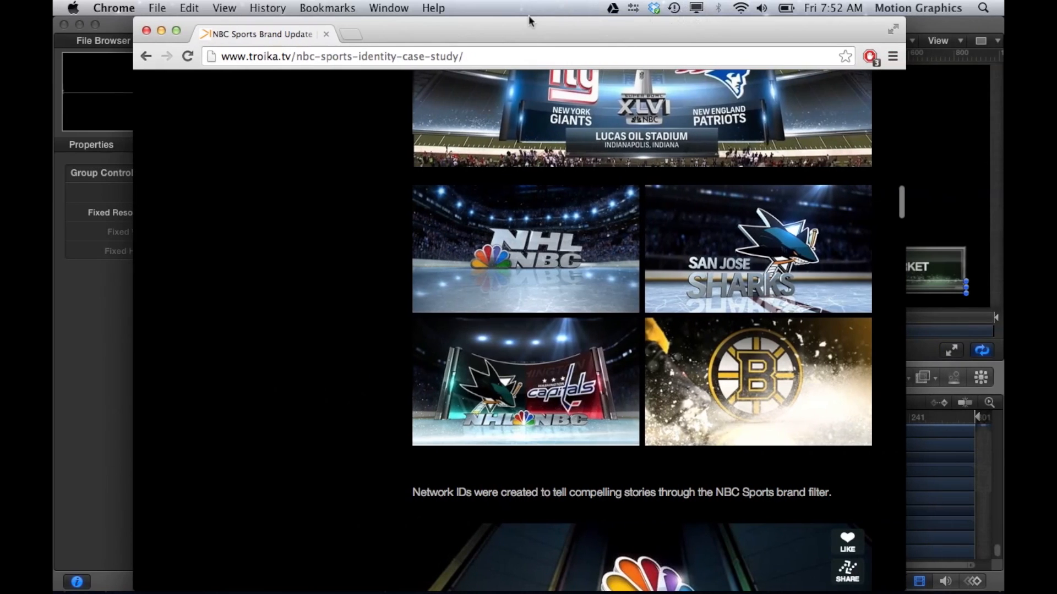
scroll(638, 305, down, 7)
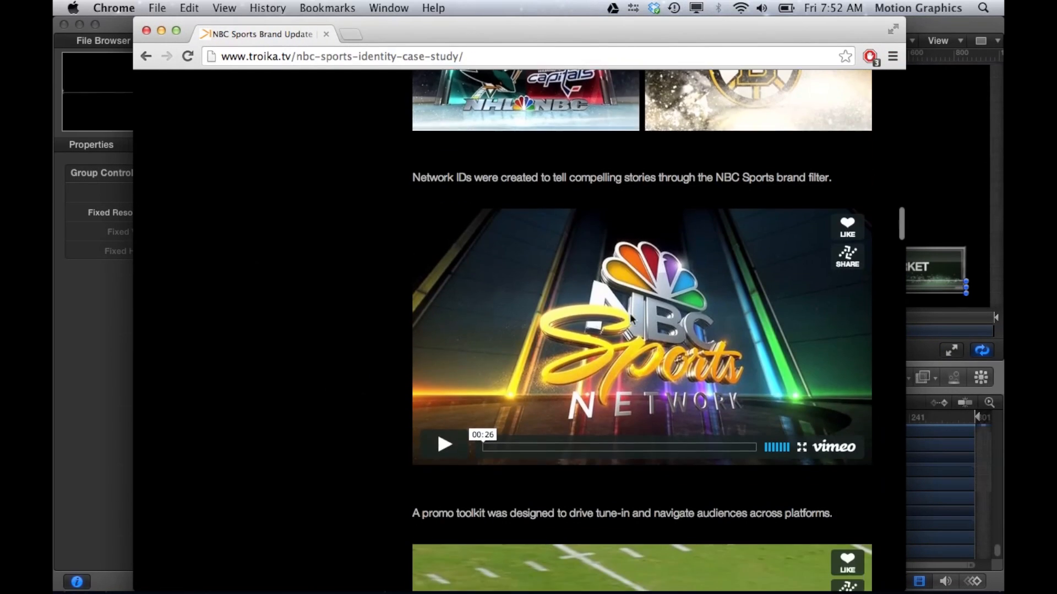
scroll(630, 316, down, 10)
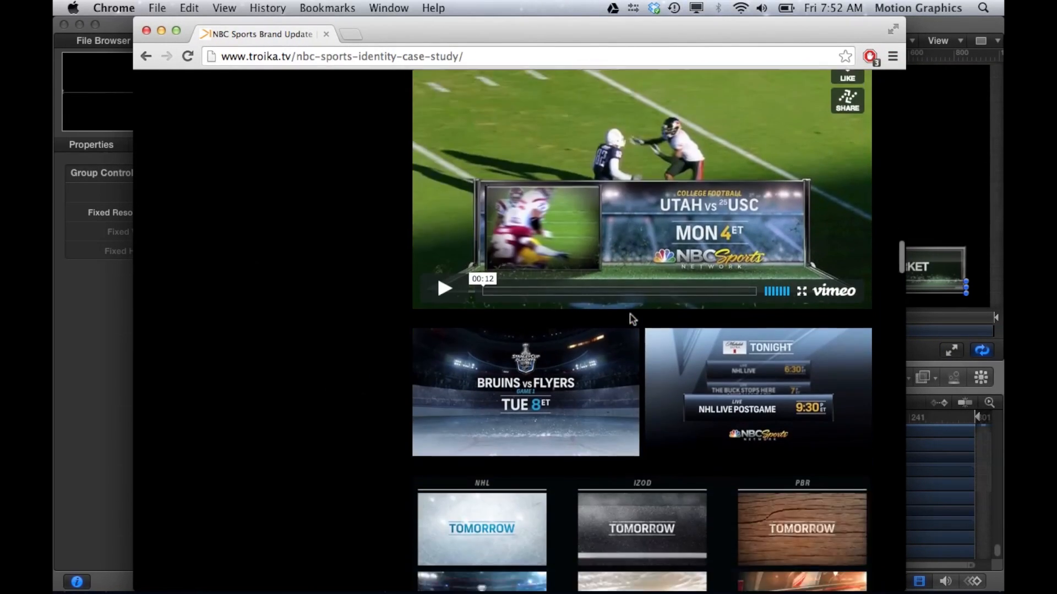
scroll(630, 312, down, 8)
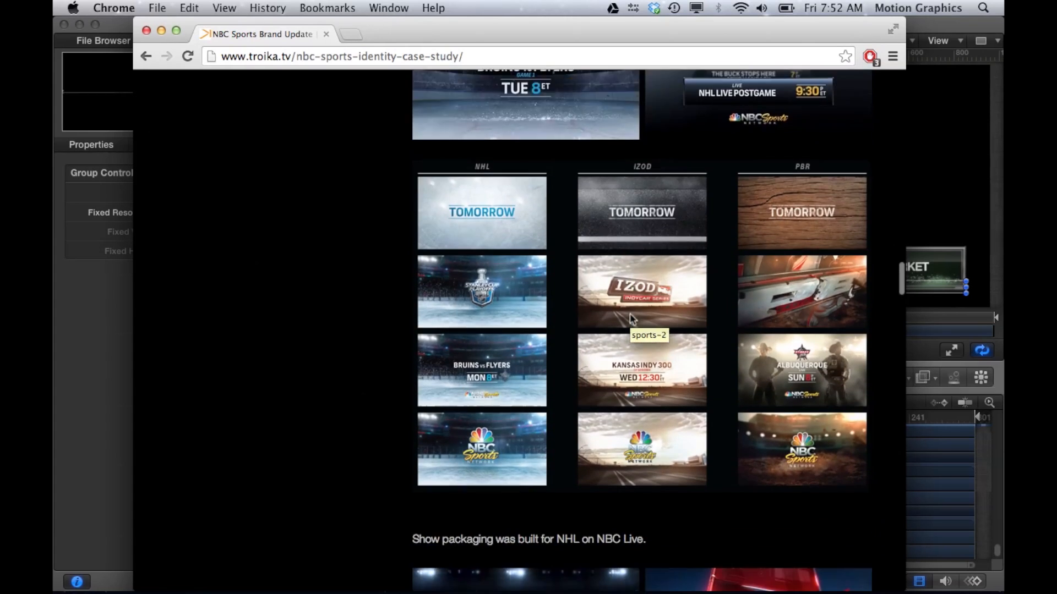
scroll(630, 315, down, 5)
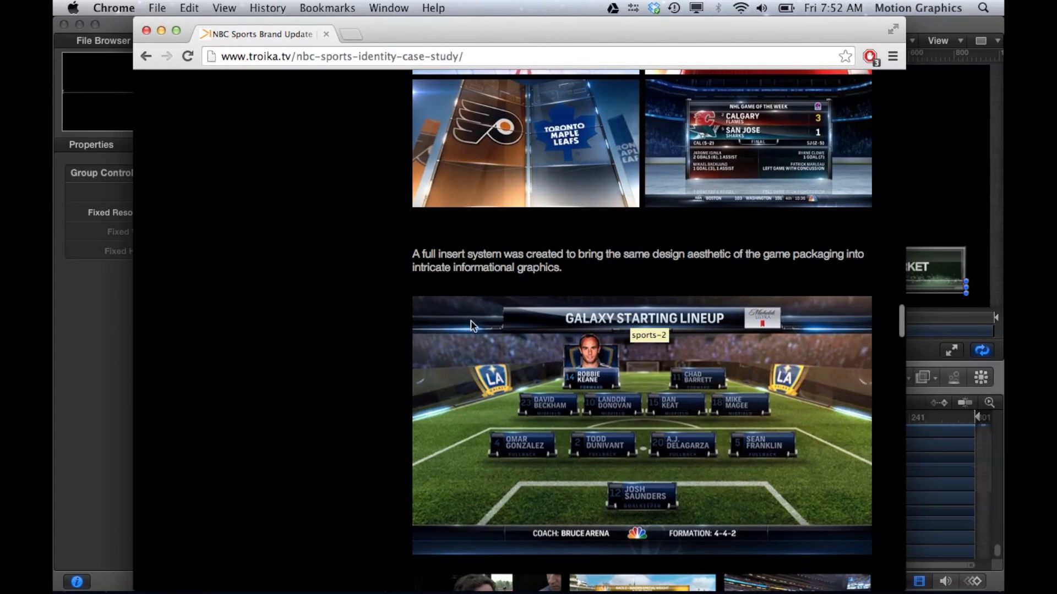
scroll(600, 313, down, 6)
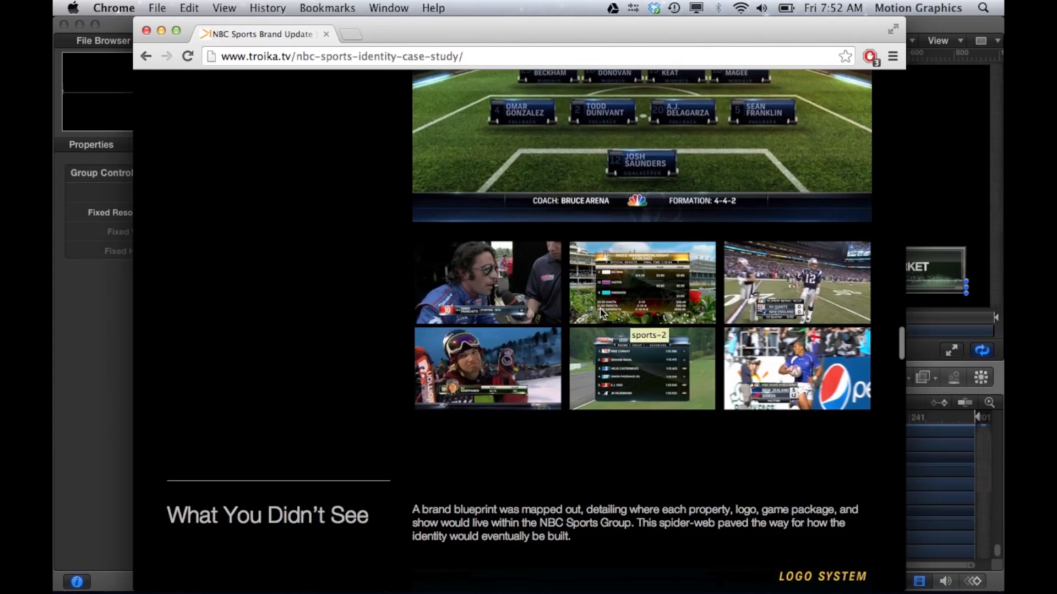
scroll(600, 312, down, 15)
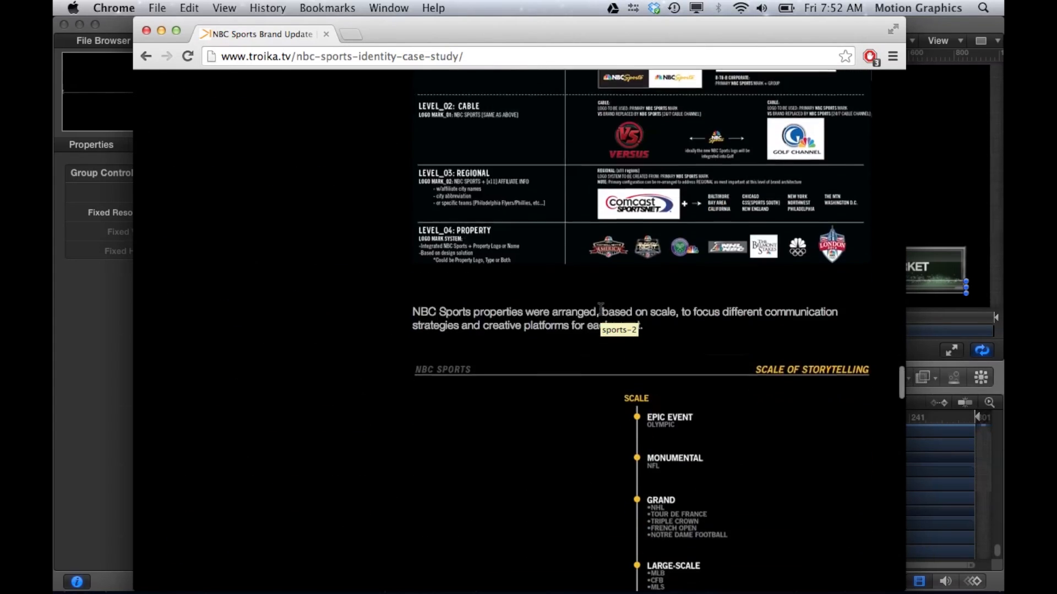
scroll(603, 312, down, 15)
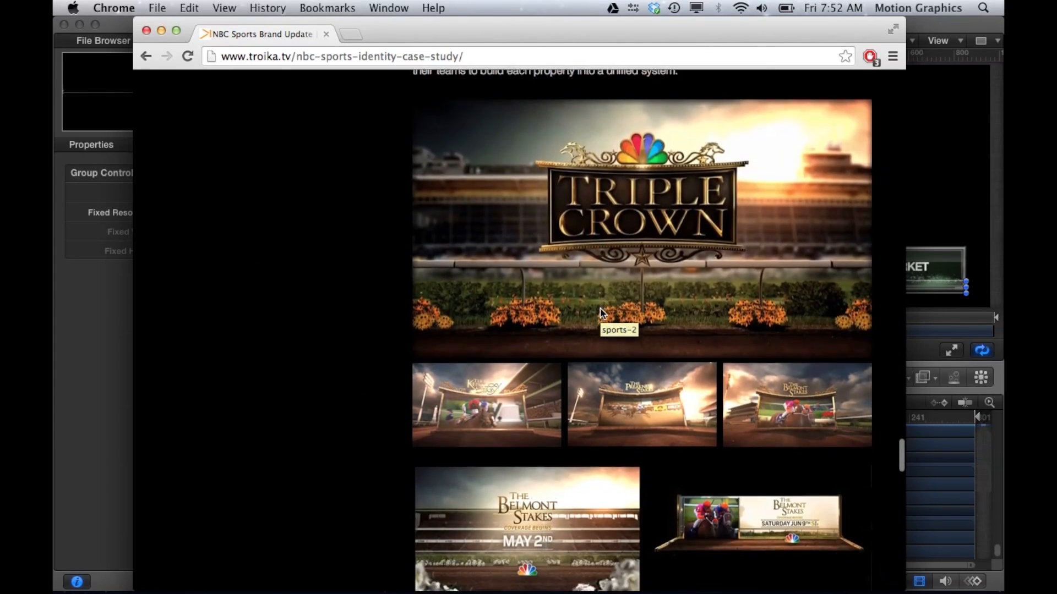
scroll(602, 313, down, 5)
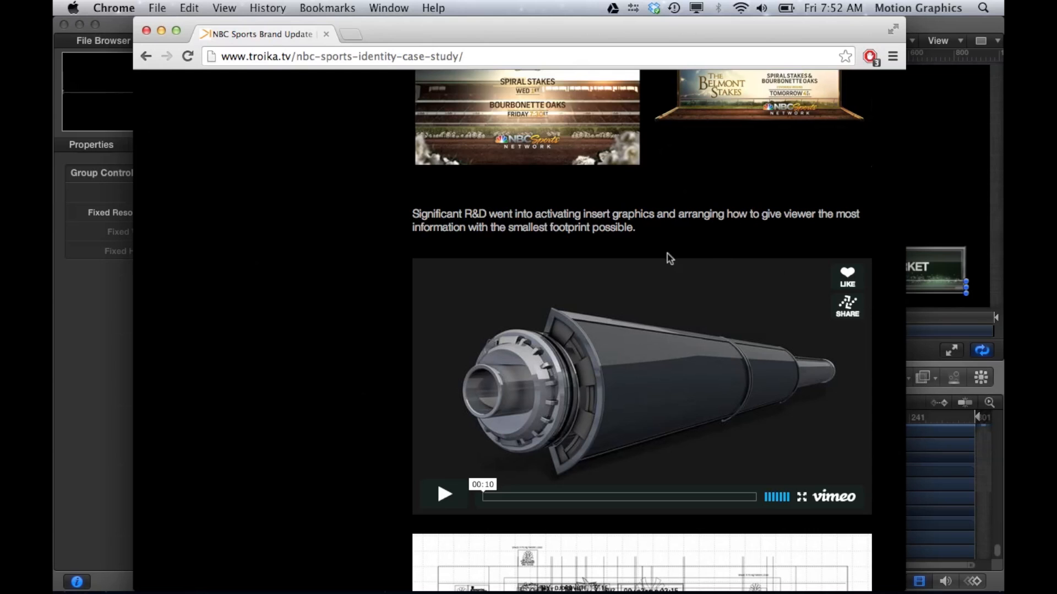
scroll(586, 241, down, 15)
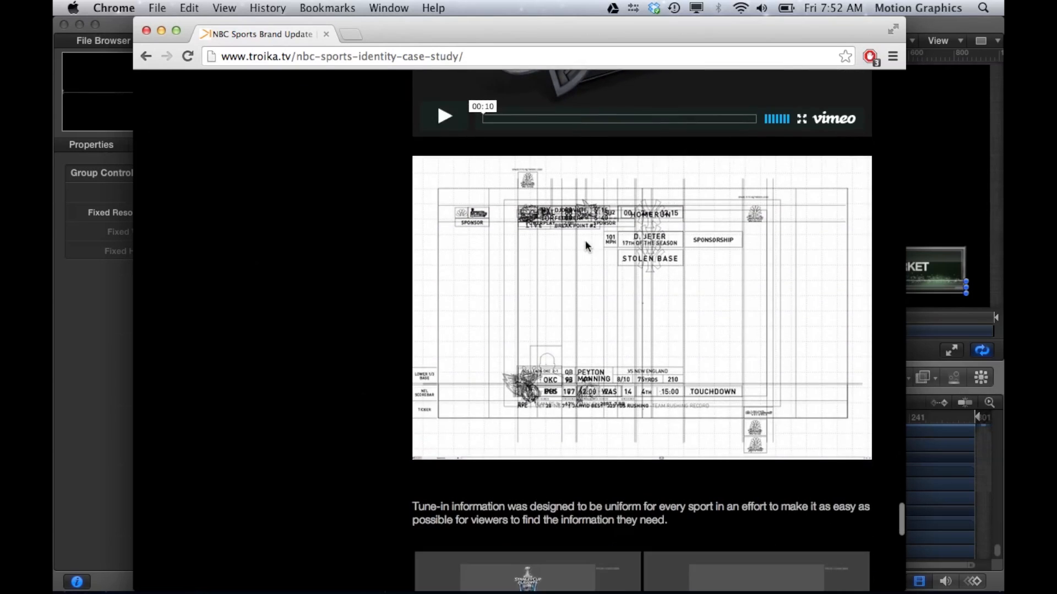
scroll(587, 245, down, 5)
scroll(587, 245, up, 6)
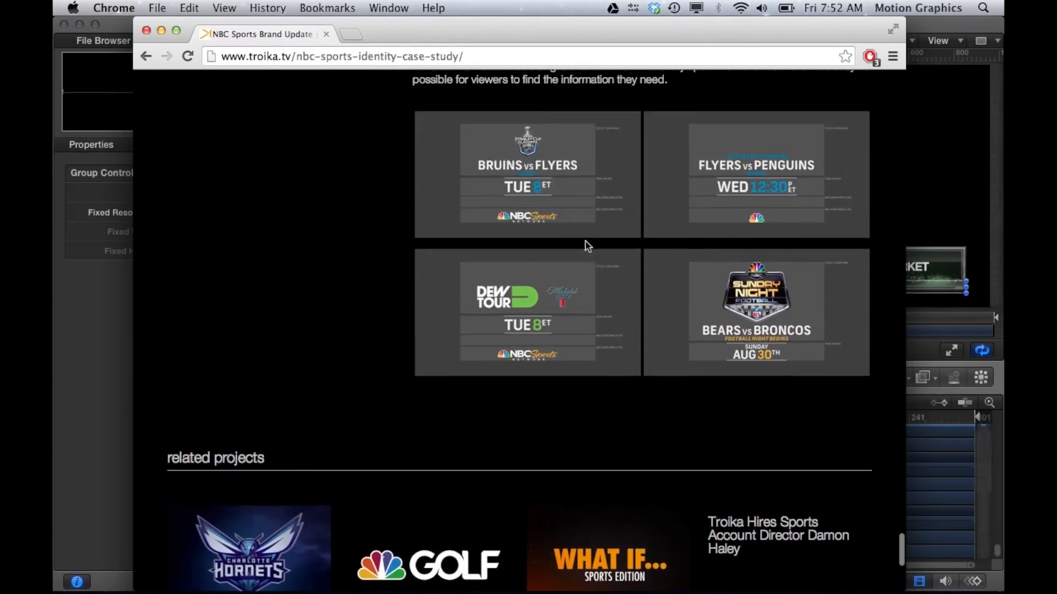
Step: Switch to Motion and preview the lower third animation from frame 1 through frame 64 to frame 245
click(952, 198)
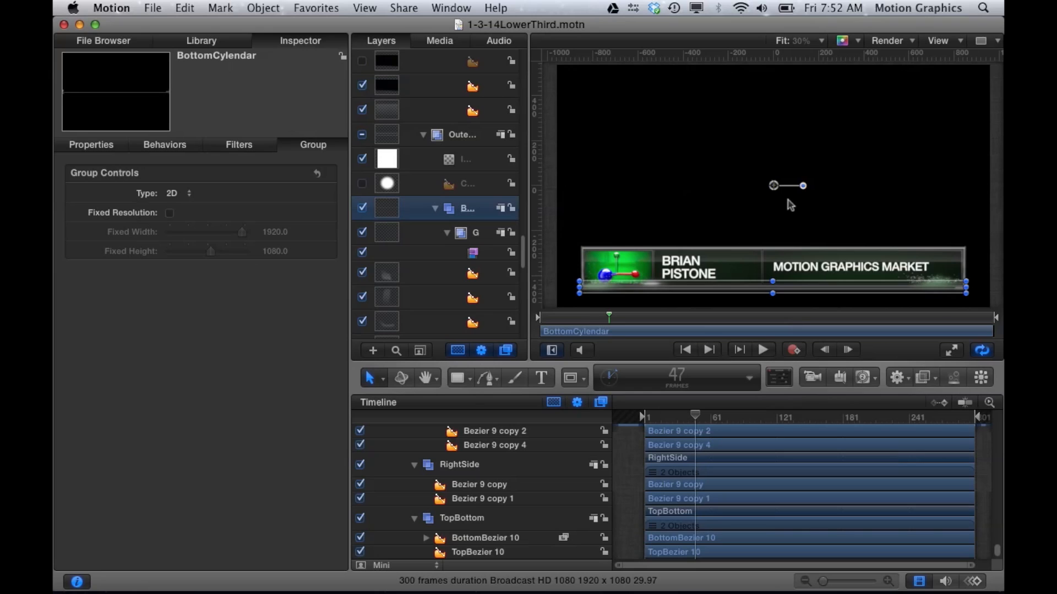
drag(609, 318, 539, 318)
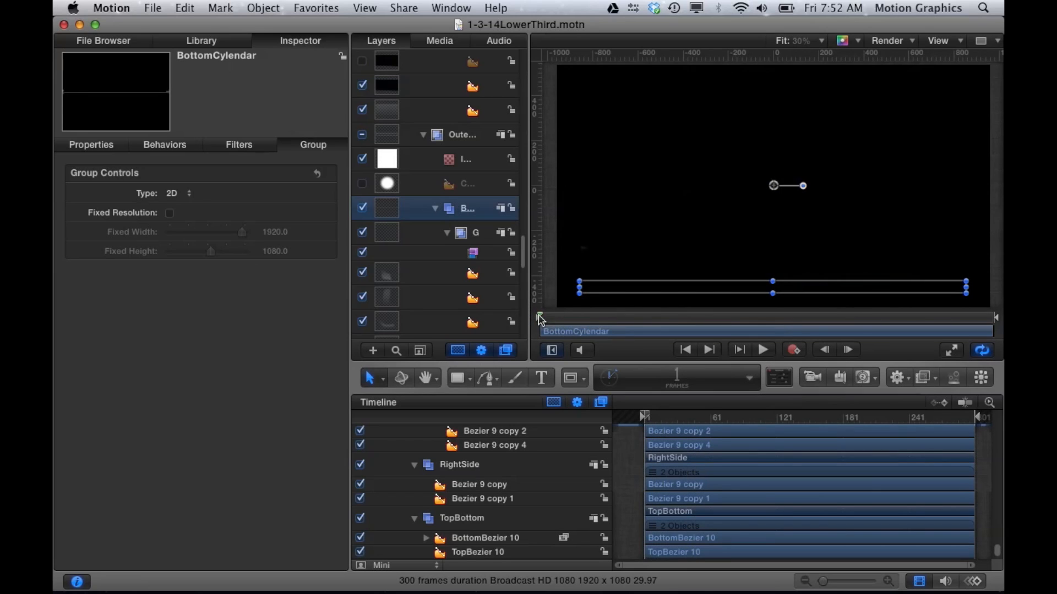
drag(542, 319, 637, 320)
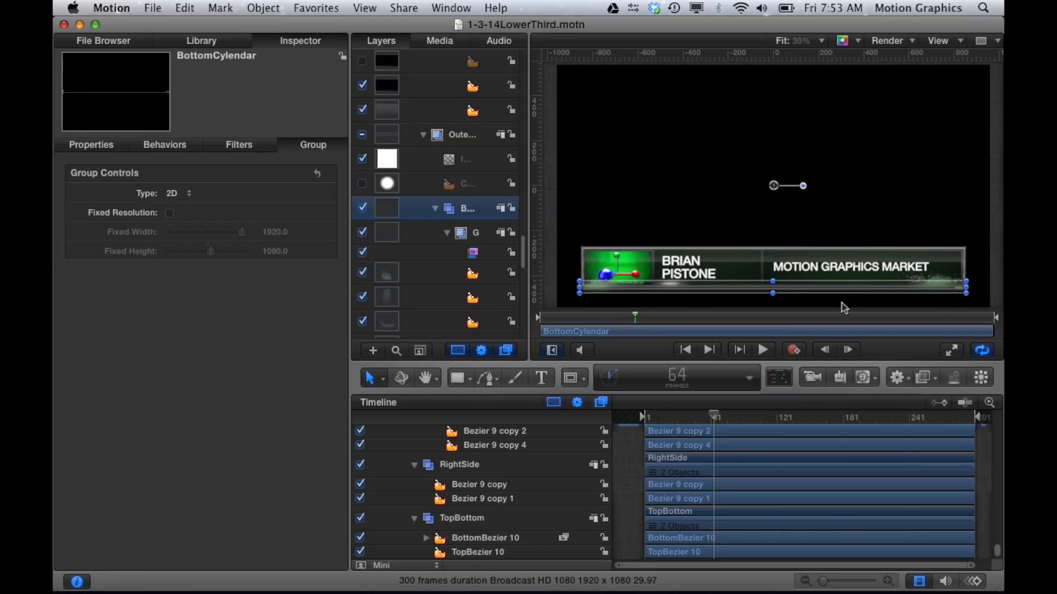
drag(637, 318, 911, 306)
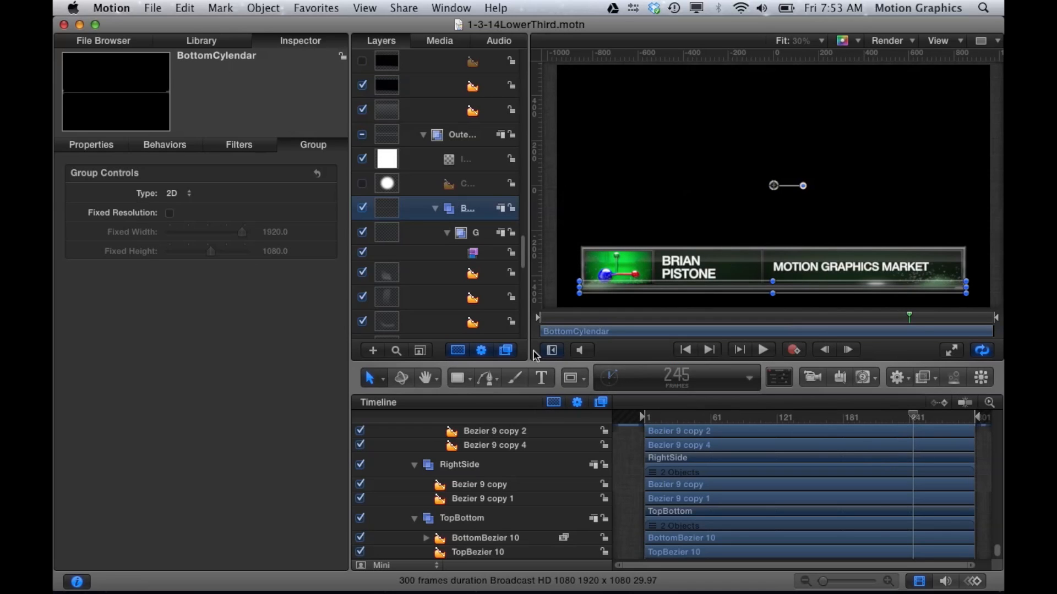
Step: Display the control points of the TopBezier 10 shape on the lower third, then clear the selection
drag(371, 378, 443, 537)
click(474, 552)
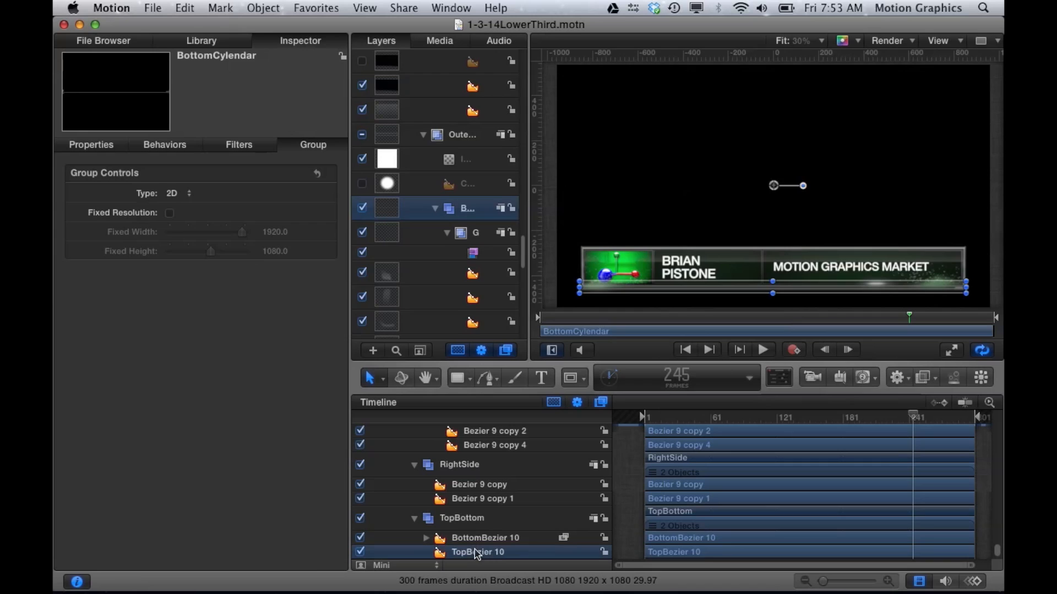
drag(387, 381, 427, 530)
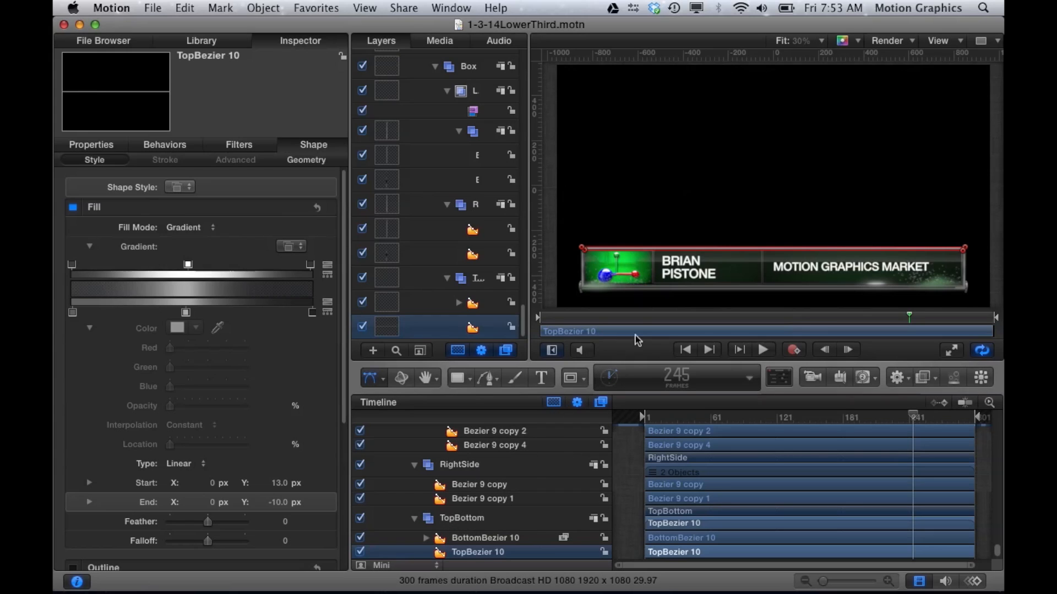
click(568, 230)
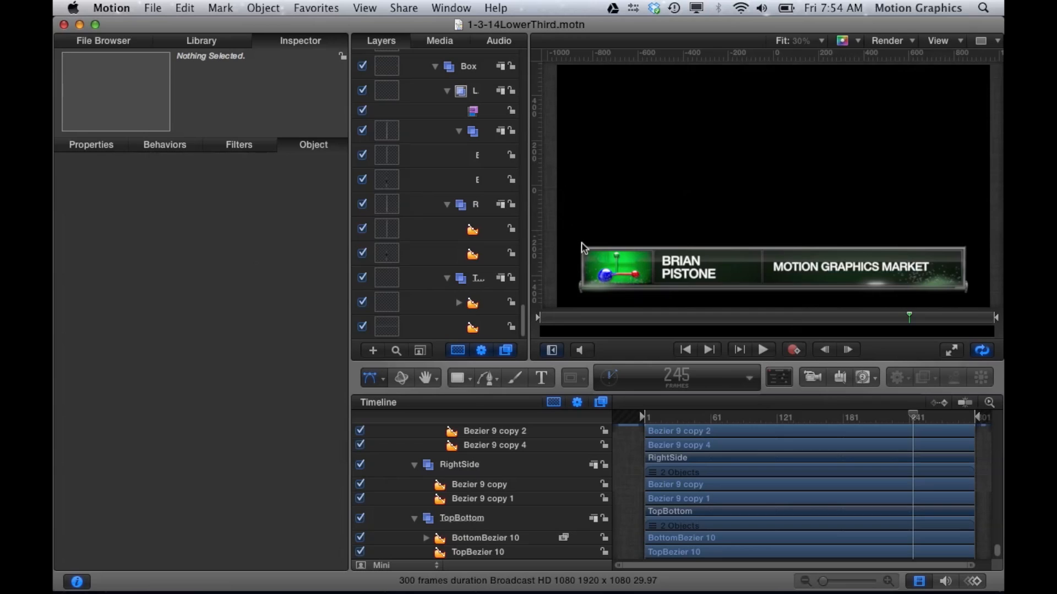
Step: Inspect the outlines of BottomBezier 10 and TopBezier 10 up close at the lower third's left end, at 100% magnification
key(alt+z)
scroll(582, 243, down, 7)
scroll(581, 243, left, 9)
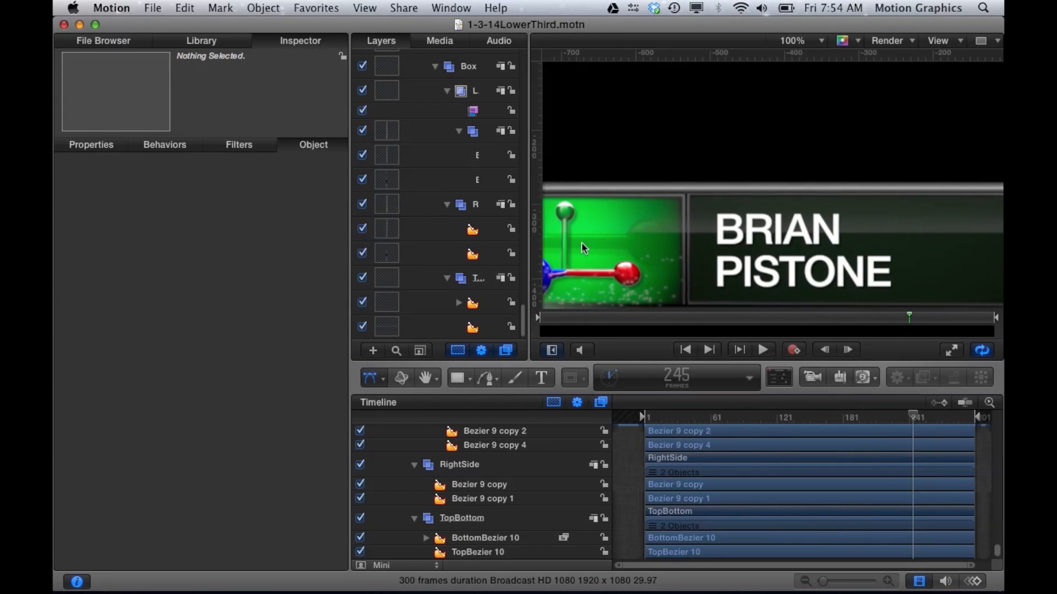
scroll(582, 248, down, 3)
scroll(582, 249, left, 8)
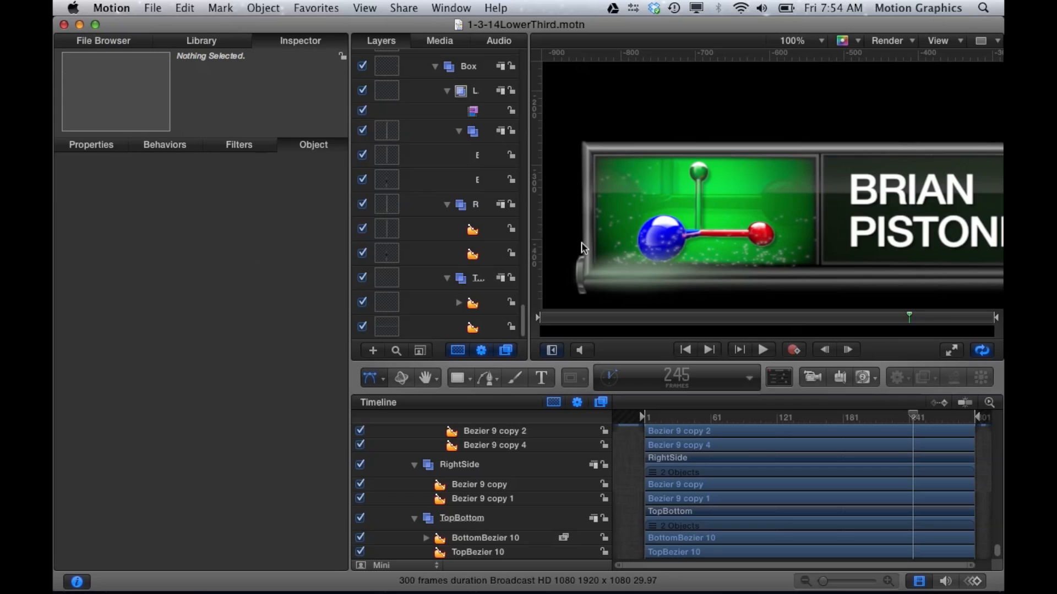
scroll(584, 249, down, 1)
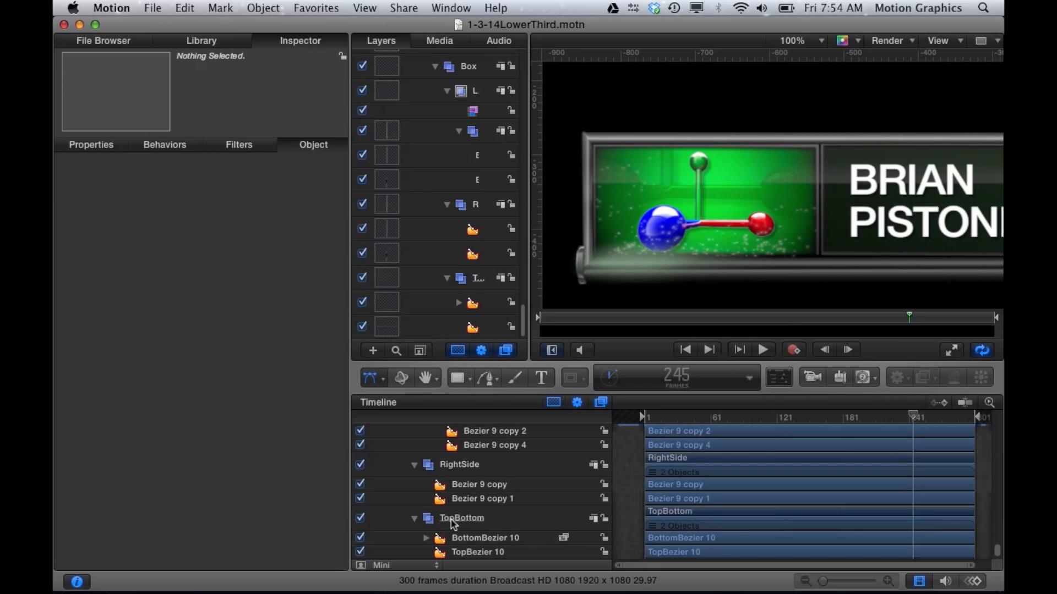
click(466, 538)
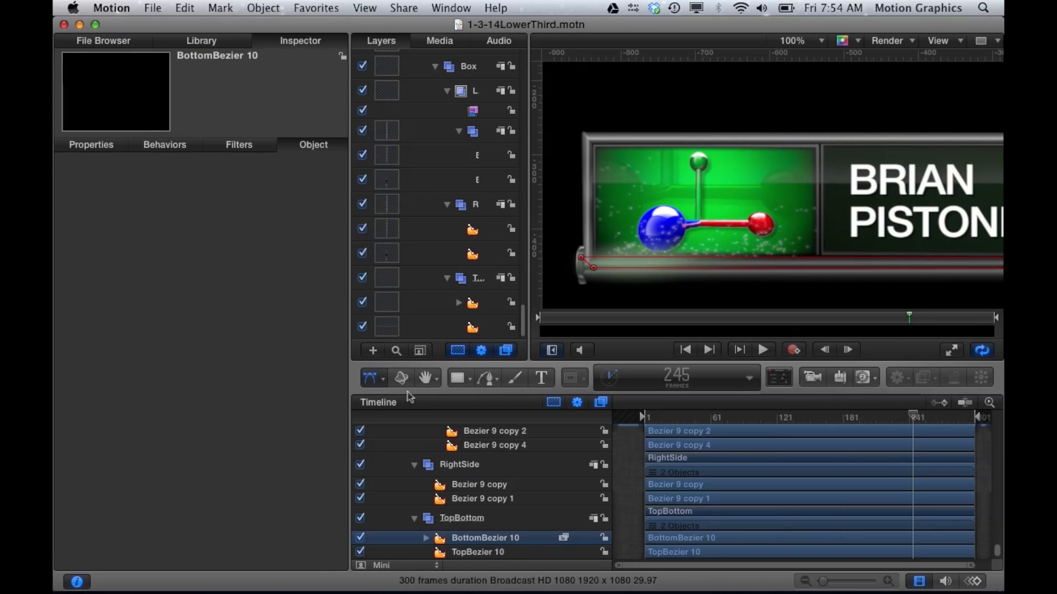
click(471, 553)
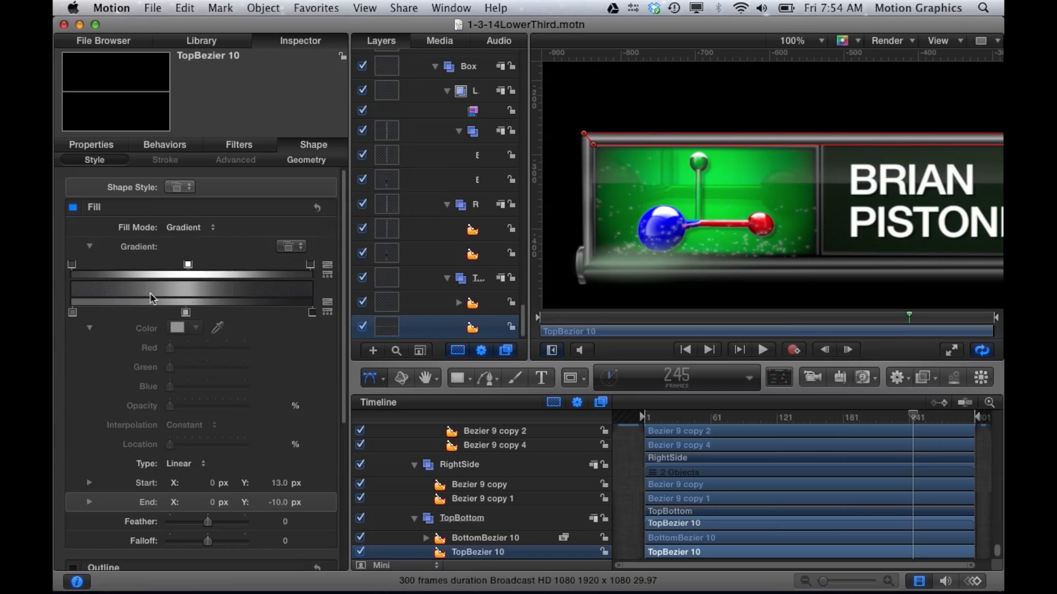
Step: Check the opacity of the right, left and middle opacity stops in TopBezier 10's fill gradient
click(210, 275)
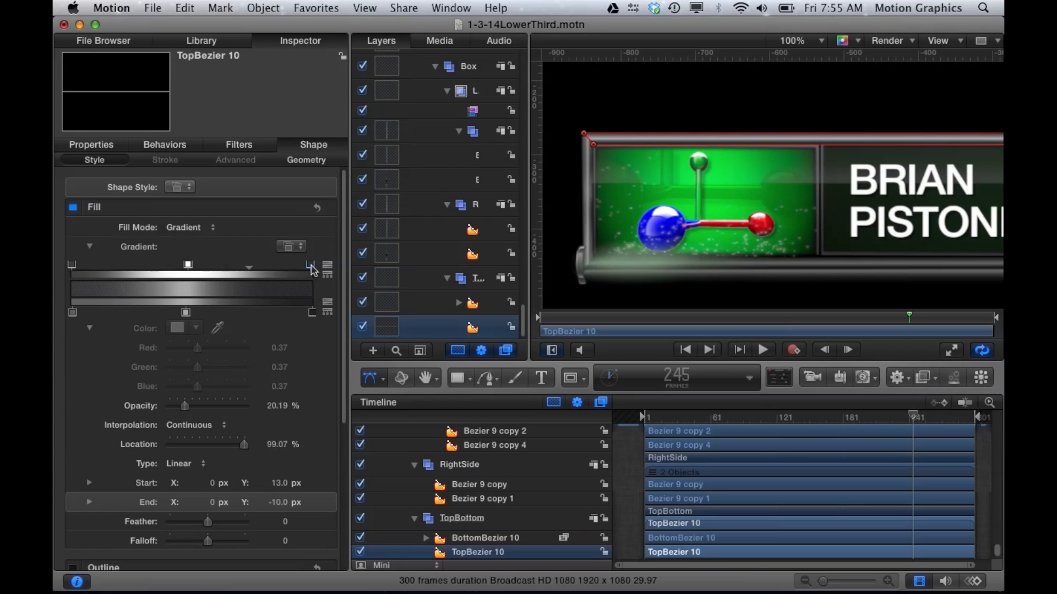
click(72, 266)
click(188, 267)
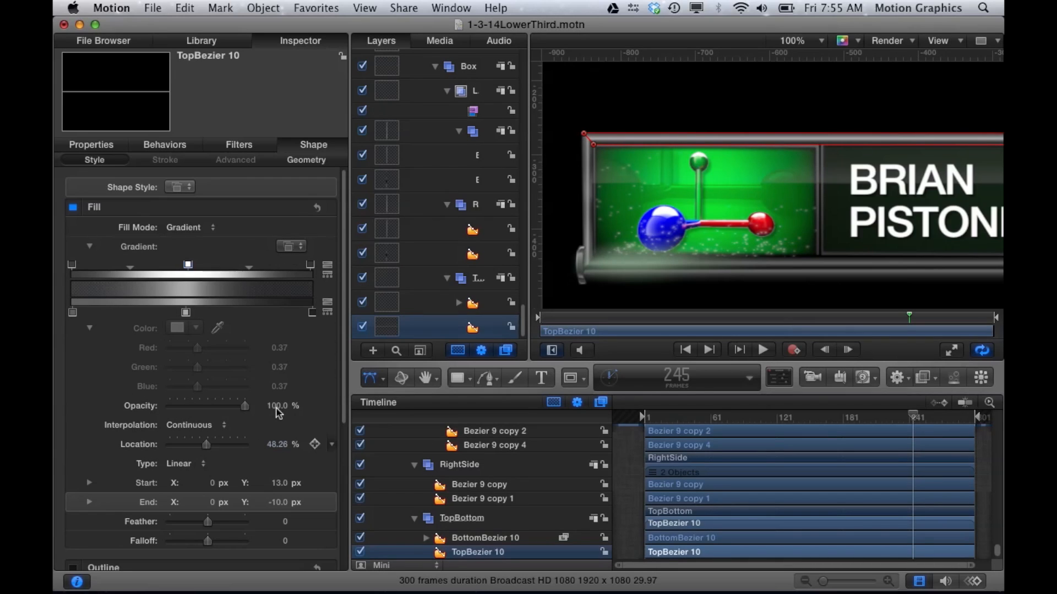
click(276, 412)
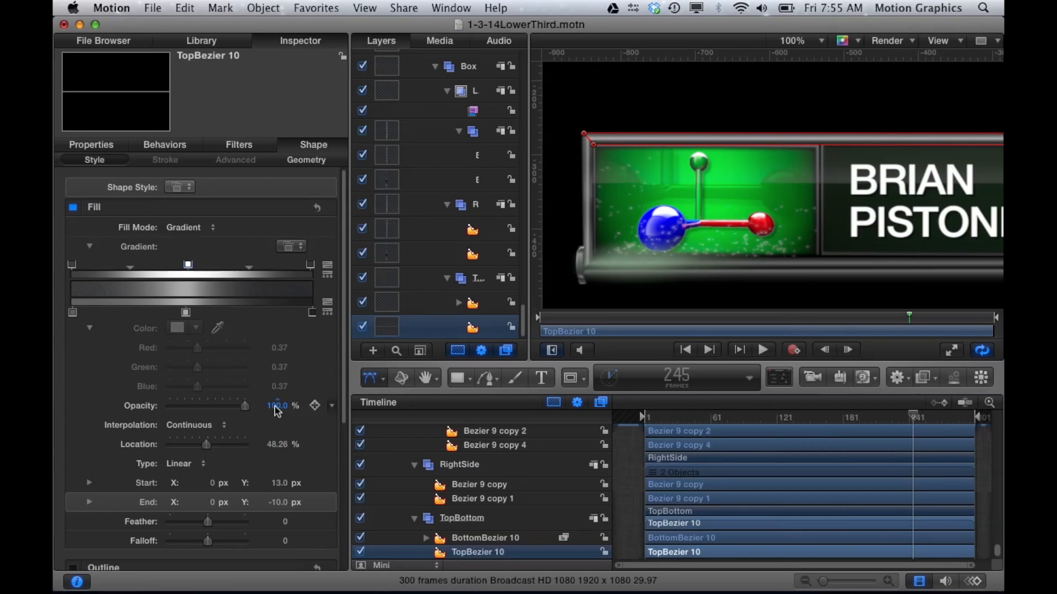
Step: Check the RGB values of the middle, left and right color stops in TopBezier 10's fill gradient
click(187, 314)
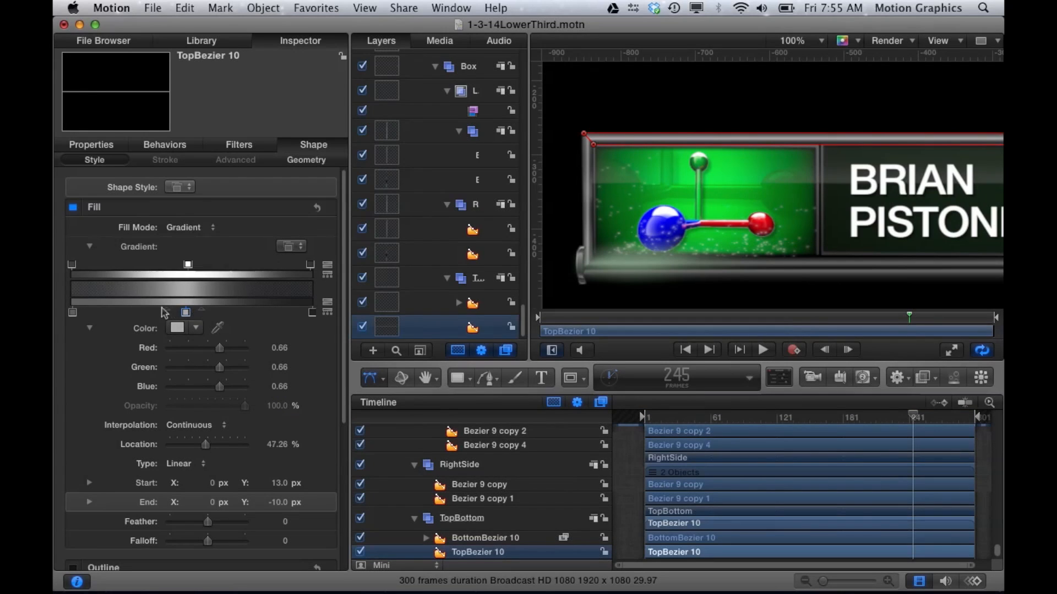
click(72, 313)
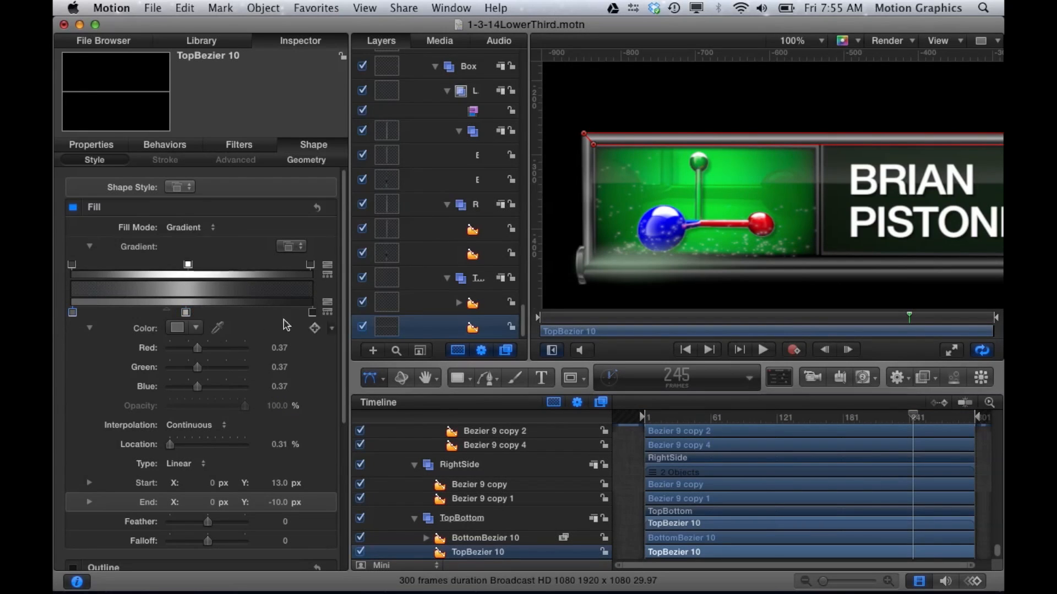
click(312, 312)
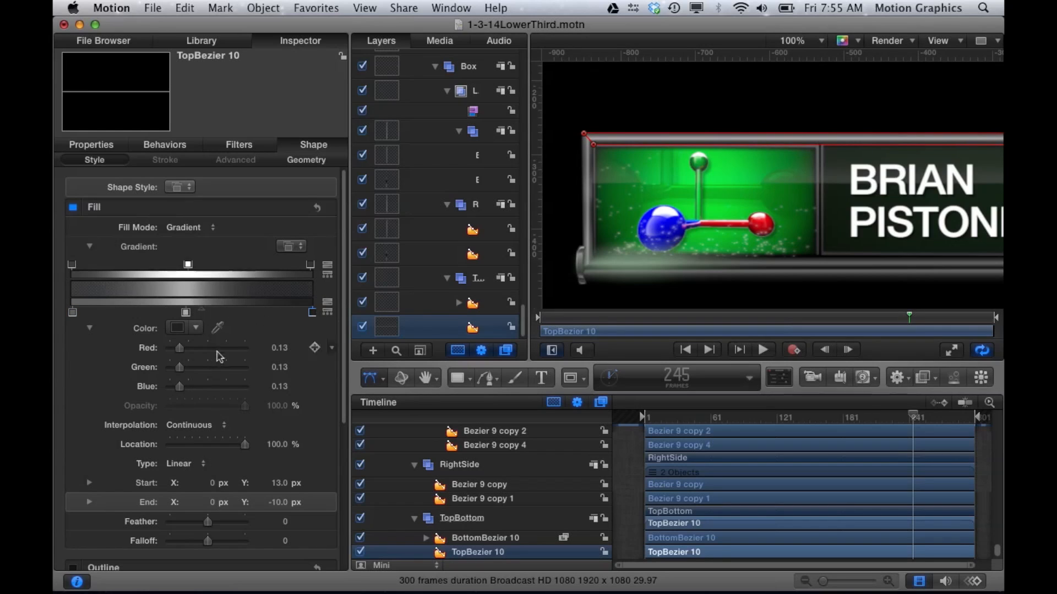
Step: Review the available shape drawing tools, from Rectangle, Circle and Line to Bezier and B-Spline, without choosing one
click(593, 144)
click(465, 379)
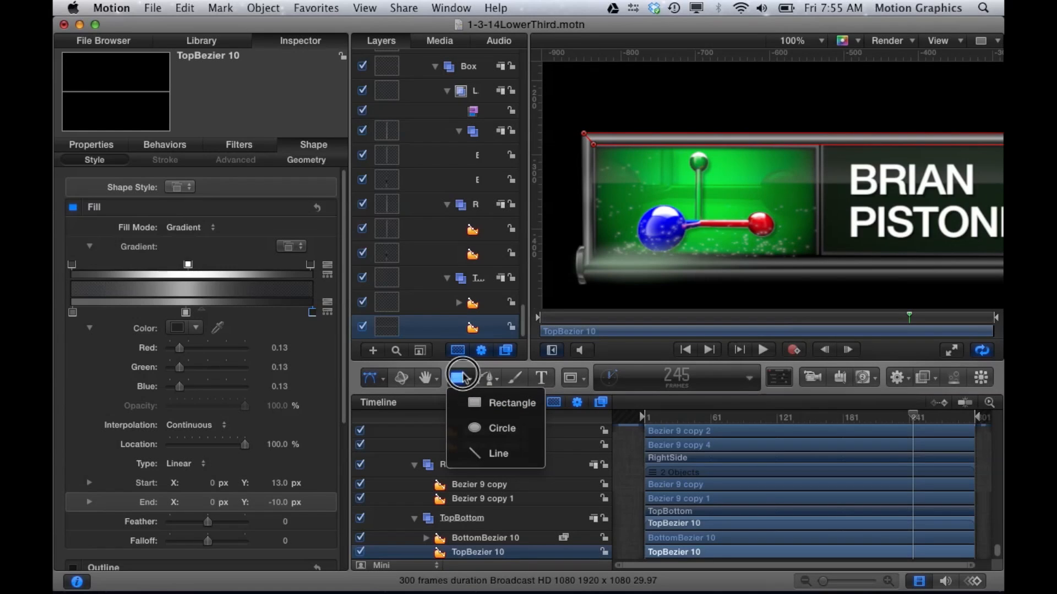
click(461, 373)
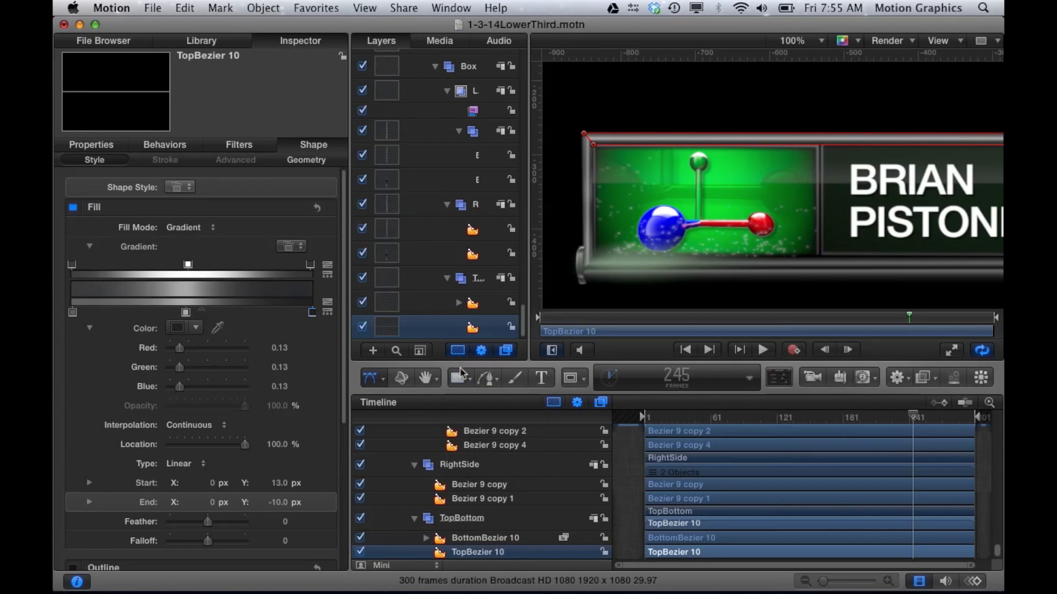
click(492, 380)
click(417, 374)
click(487, 379)
click(528, 427)
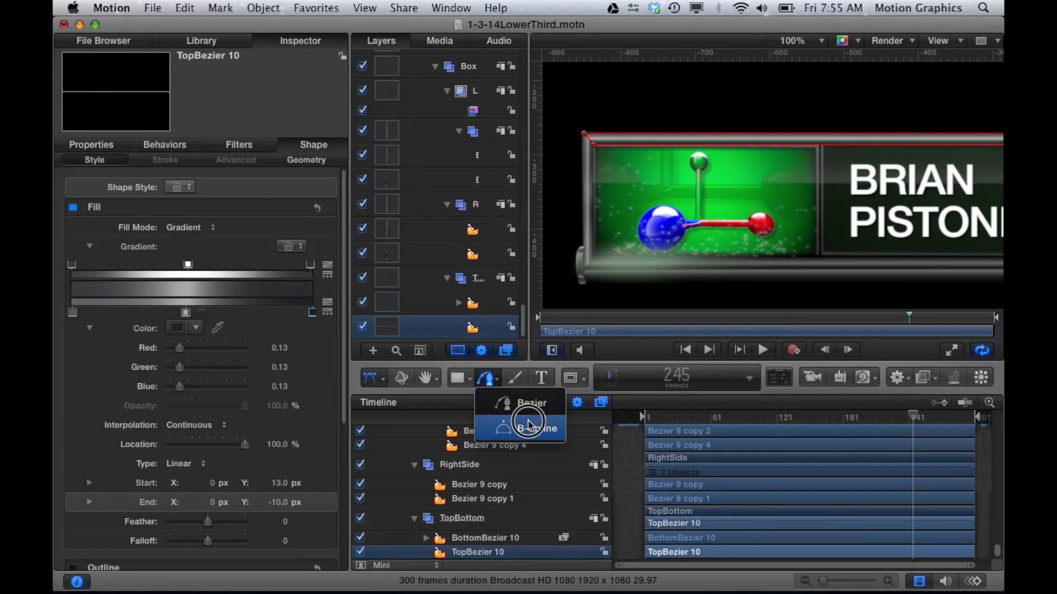
drag(527, 412, 460, 366)
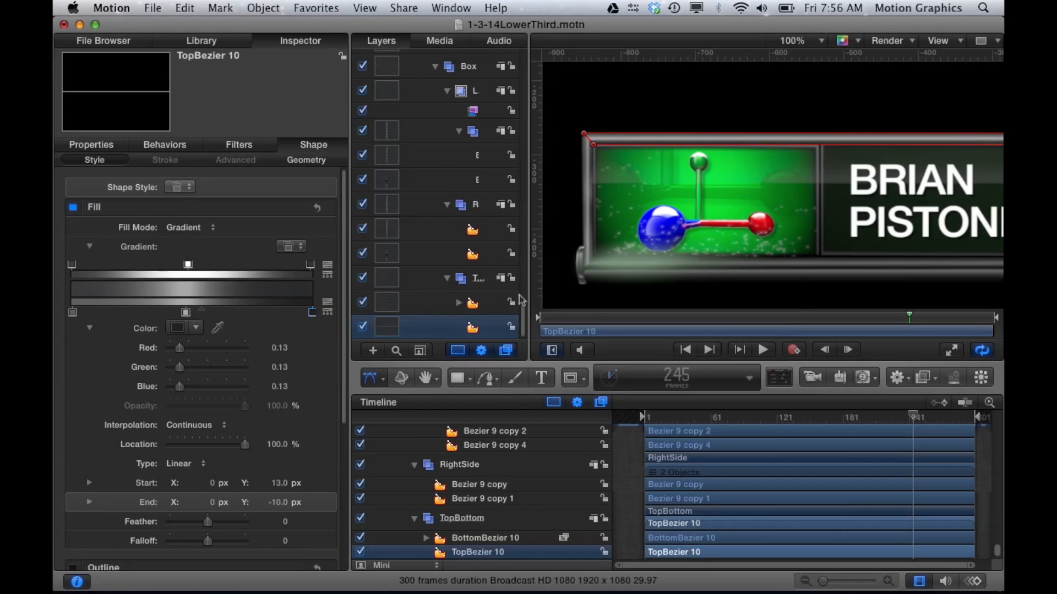
Step: Select BottomBezier 10 in the TopBottom group and reveal the filter applied to it
click(478, 540)
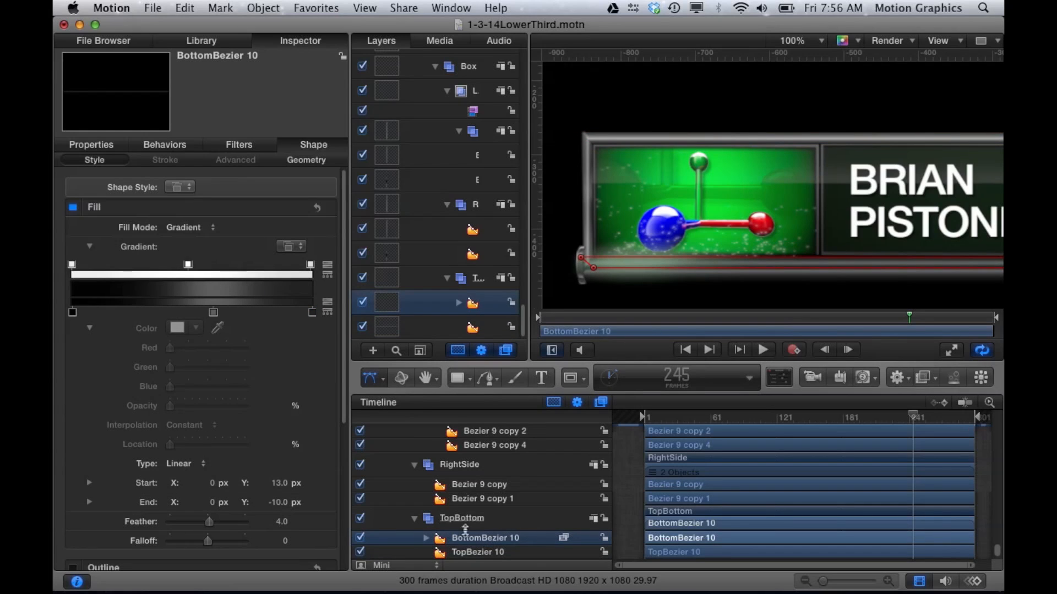
click(426, 538)
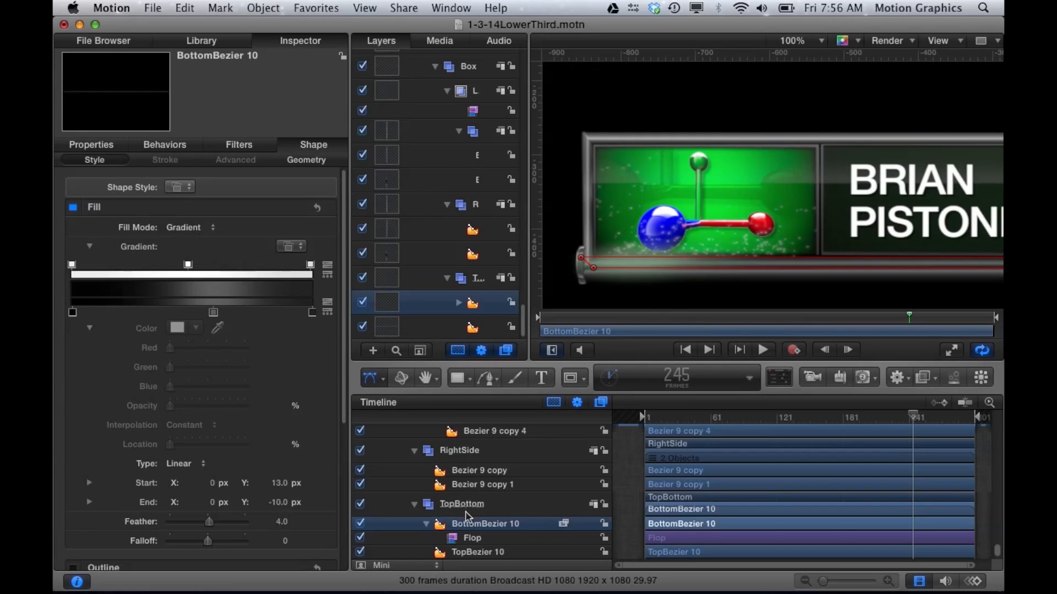
Step: Compare the gradient fills of Bezier 9 copy and Bezier 9 copy 1 in the RightSide group at the lower third's right end
click(487, 486)
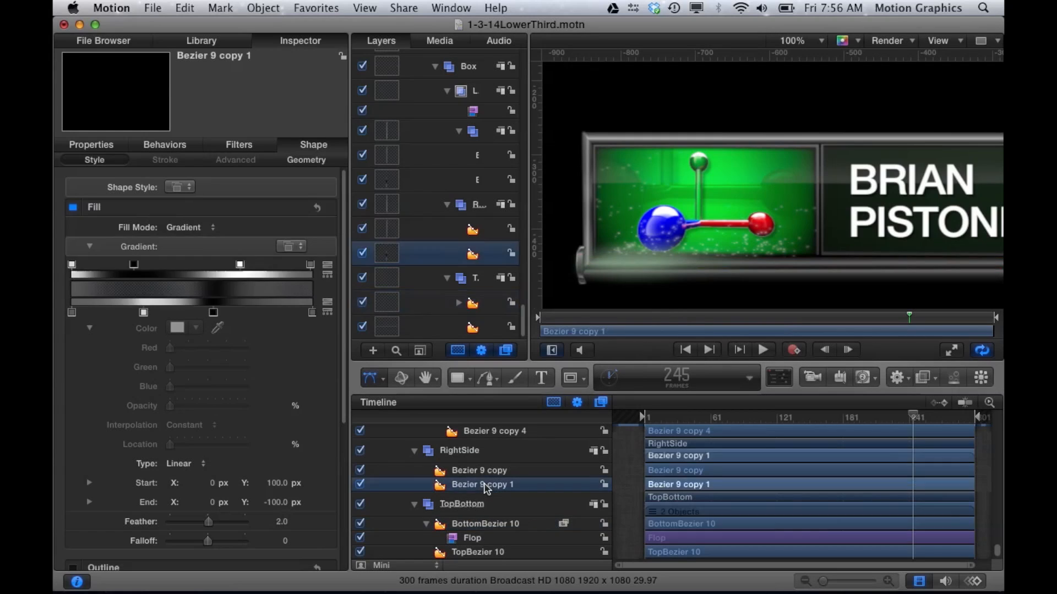
scroll(637, 290, right, 4)
scroll(636, 289, right, 15)
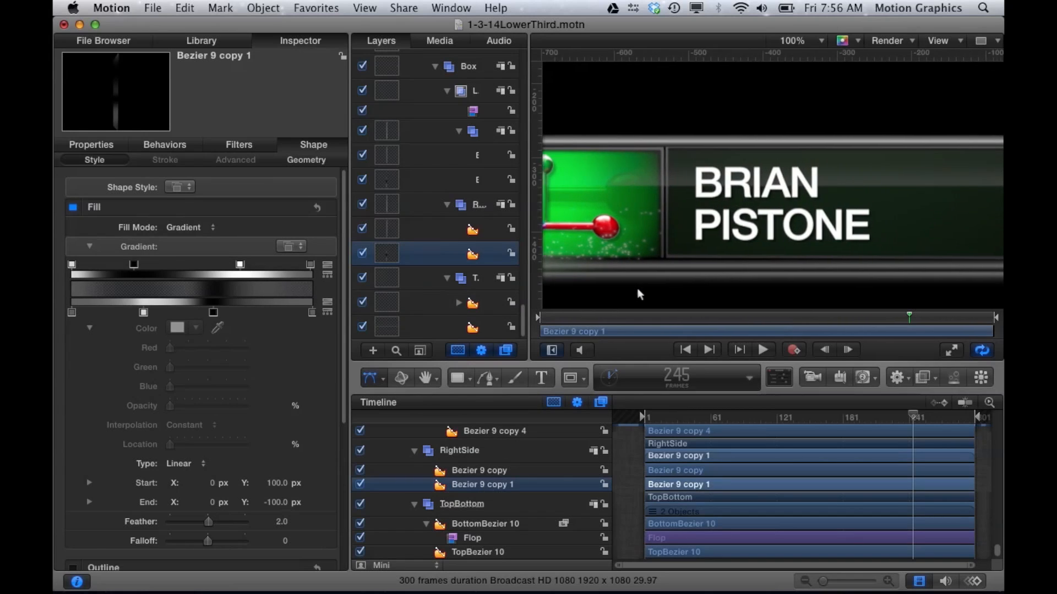
scroll(636, 288, right, 5)
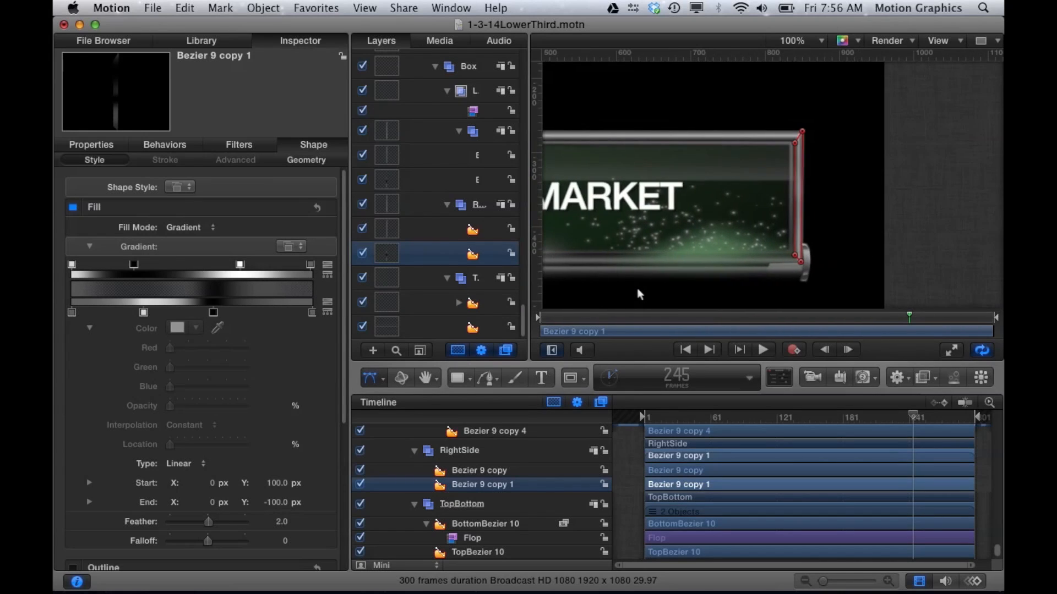
click(472, 472)
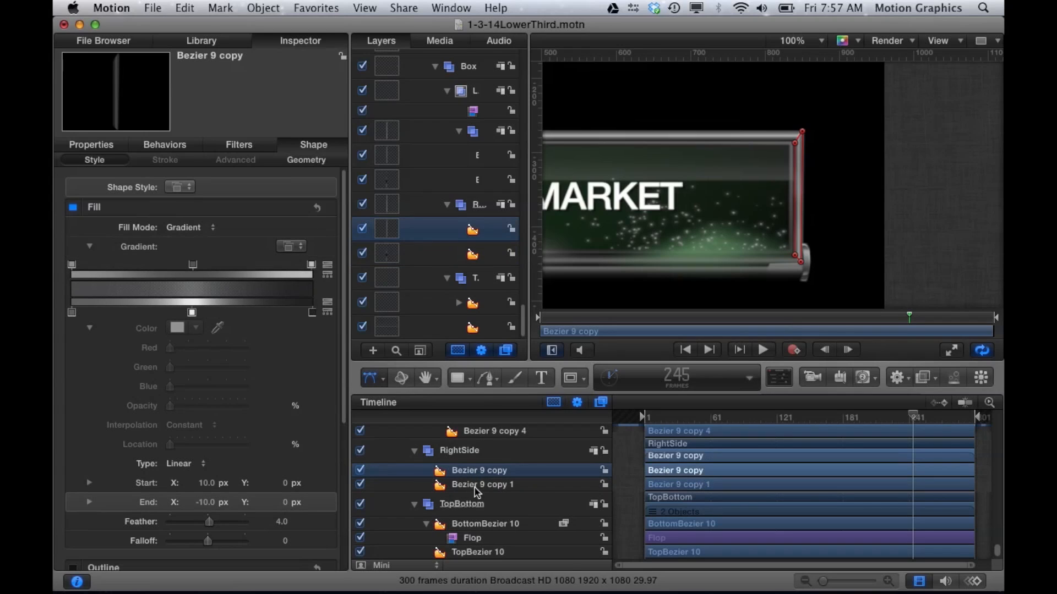
click(478, 484)
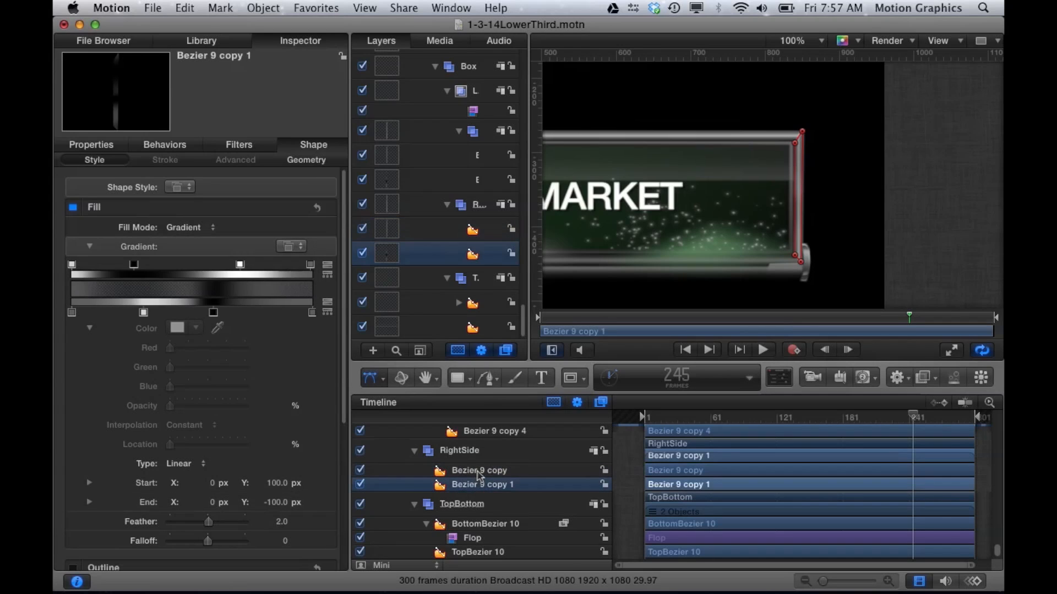
click(478, 472)
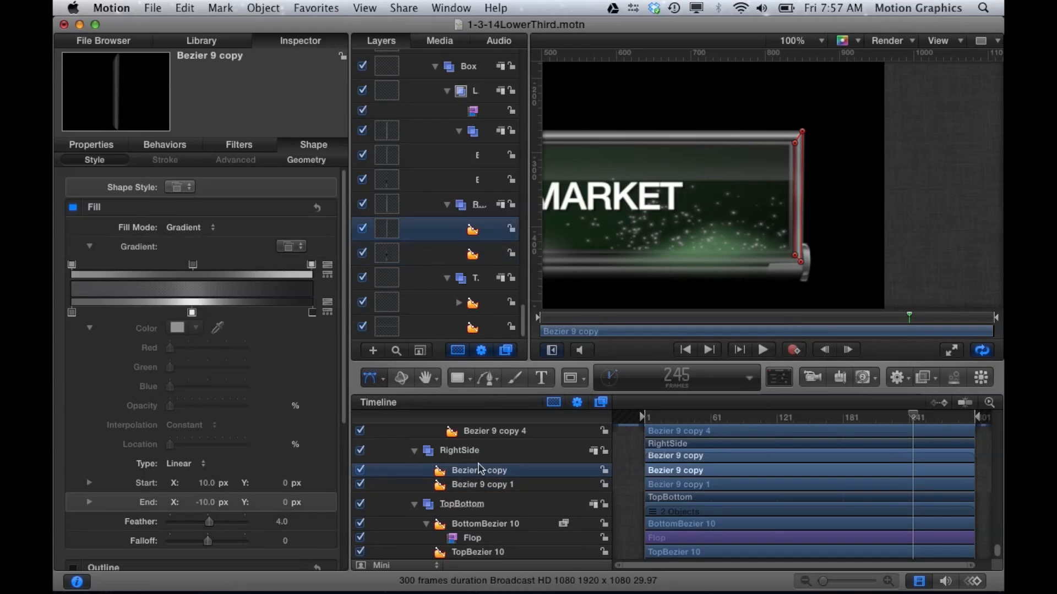
Step: Compare the gradient fills of Bezier 9 copy 2 and Bezier 9 copy 4 in the LeftSide group
scroll(499, 454, up, 1)
click(499, 450)
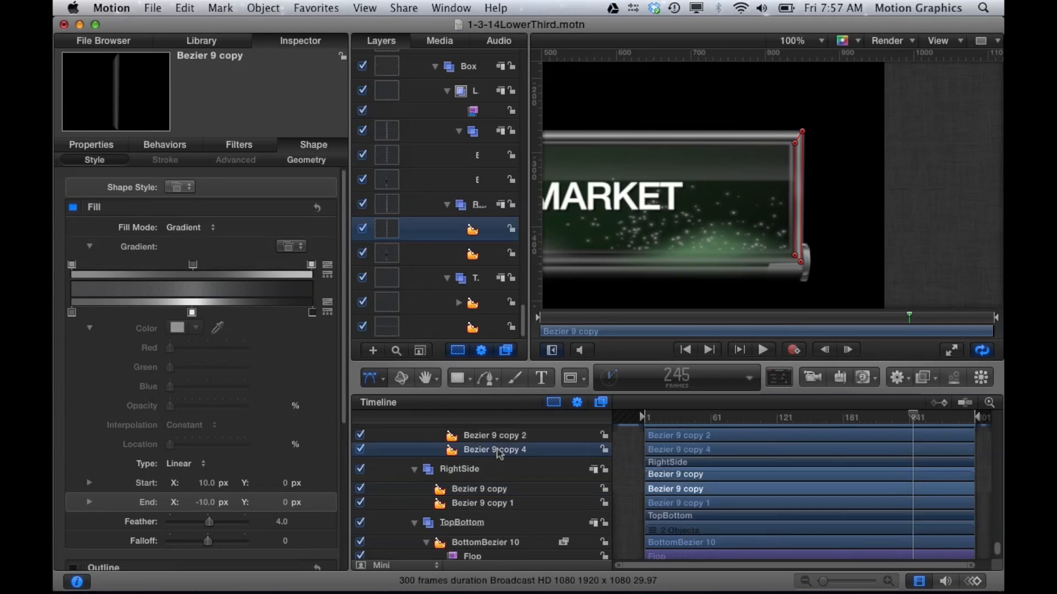
scroll(499, 454, down, 1)
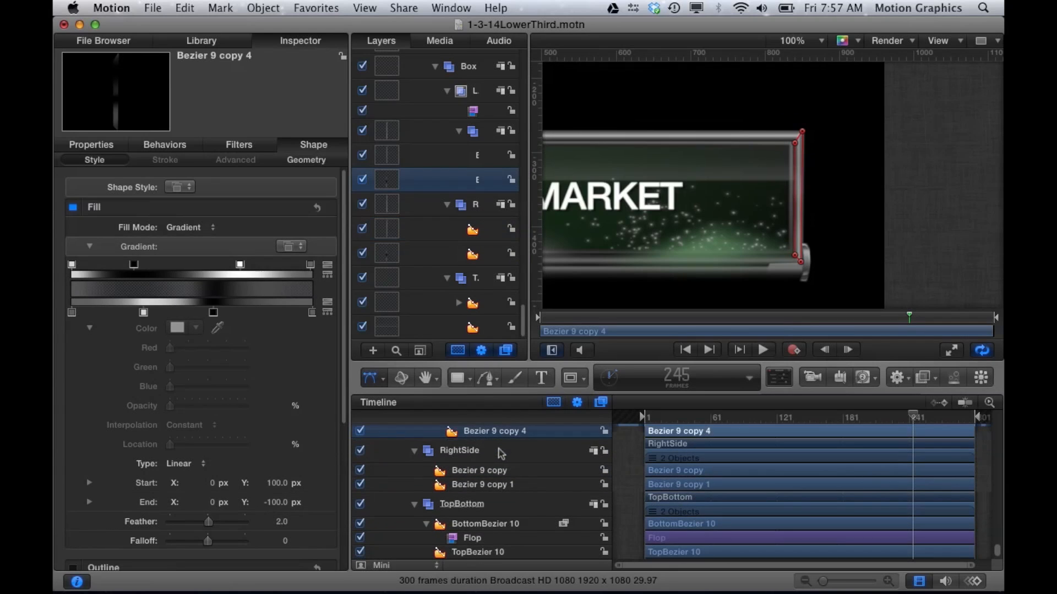
scroll(536, 514, up, 4)
scroll(536, 514, down, 2)
scroll(539, 517, down, 2)
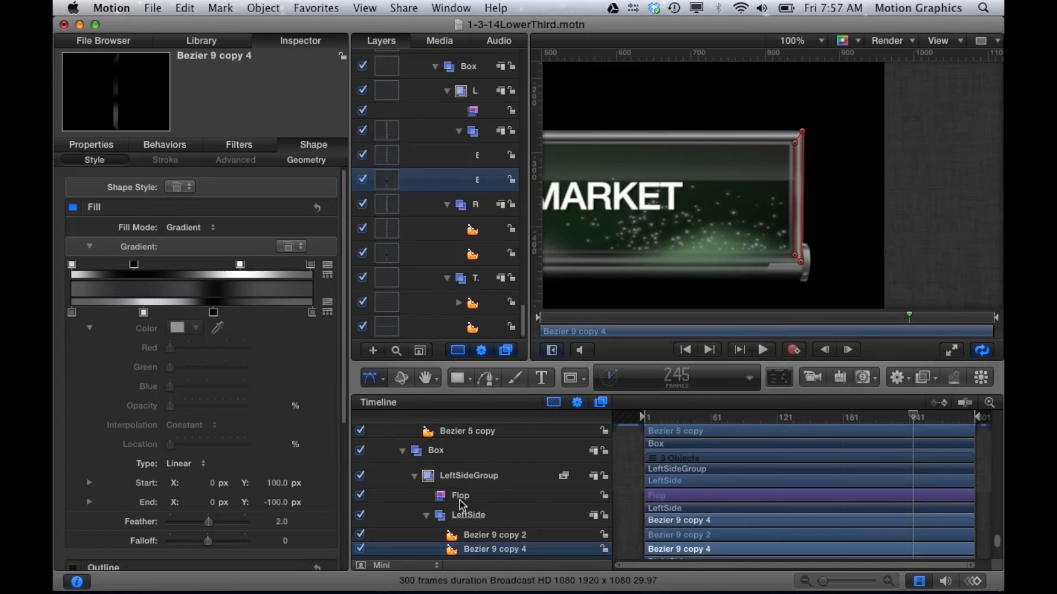
click(495, 536)
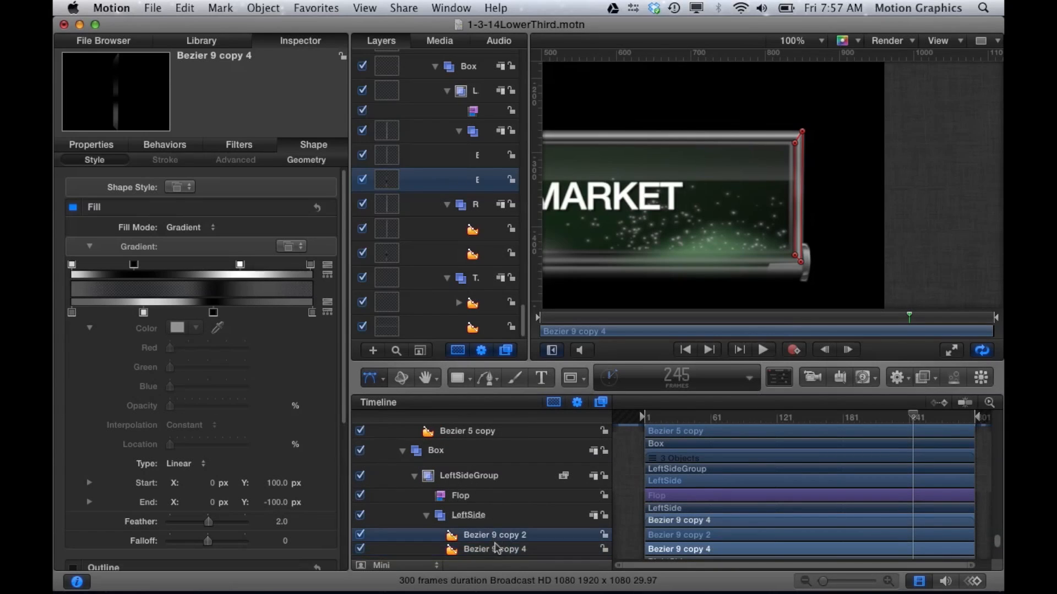
click(498, 549)
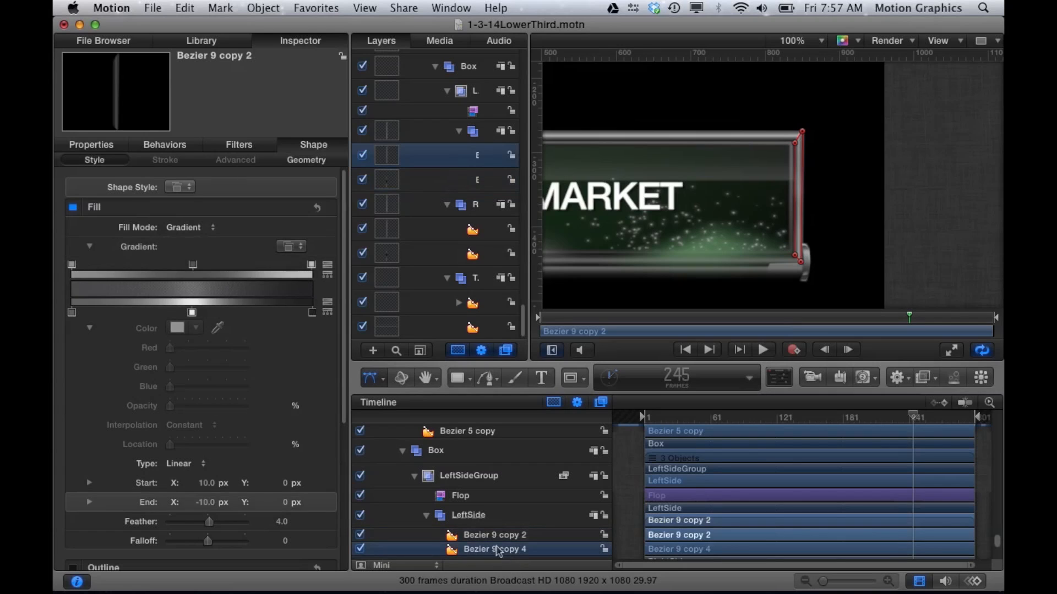
Step: Check the settings of the Flop filter applied to LeftSideGroup
click(462, 498)
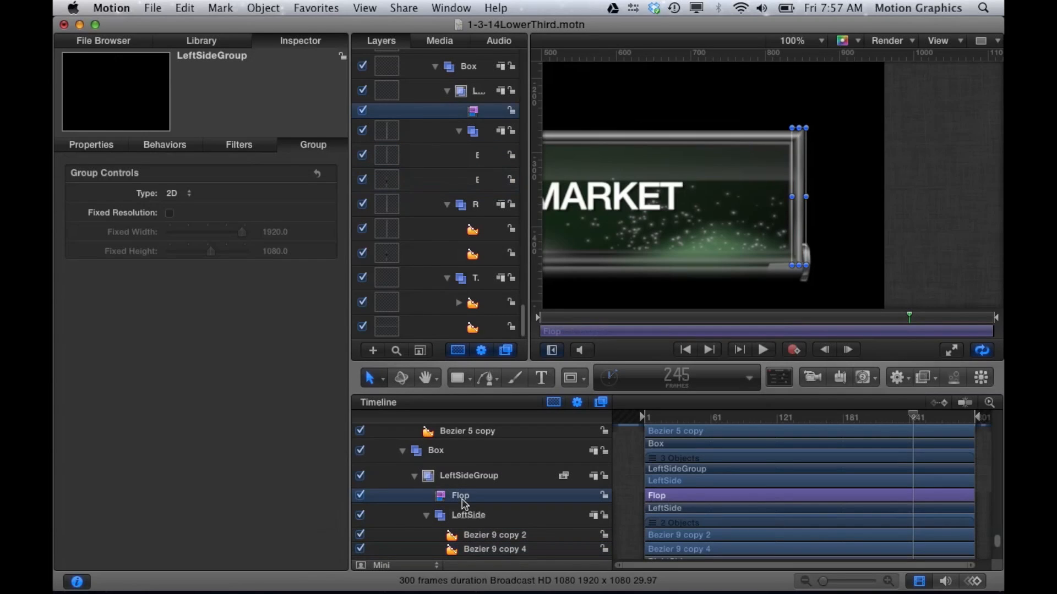
click(158, 147)
click(238, 154)
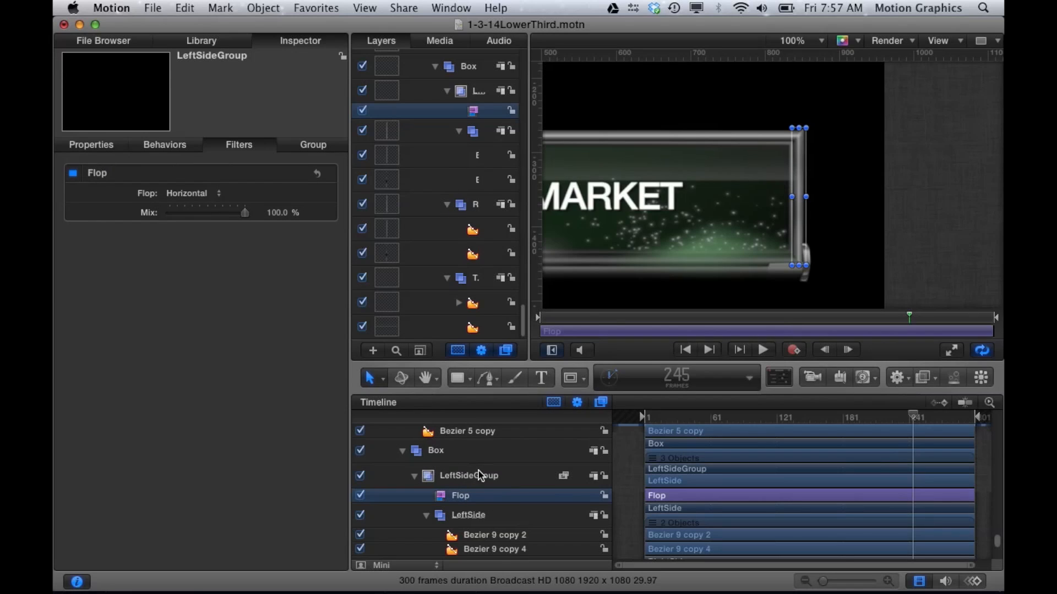
Step: Select Bezier 5 copy and display its control points with the Edit Points tool
scroll(480, 475, up, 8)
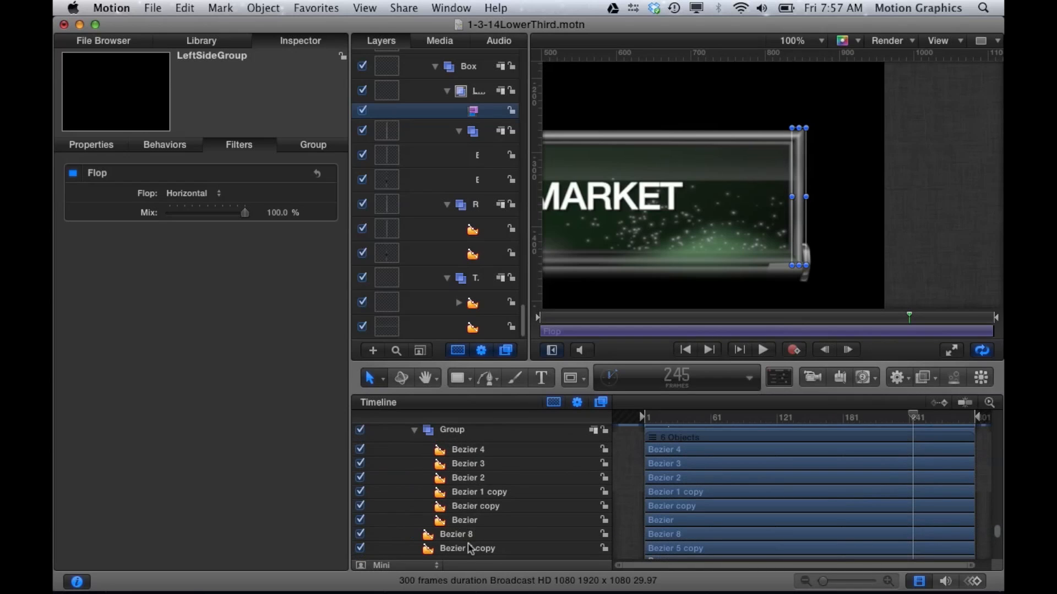
click(469, 548)
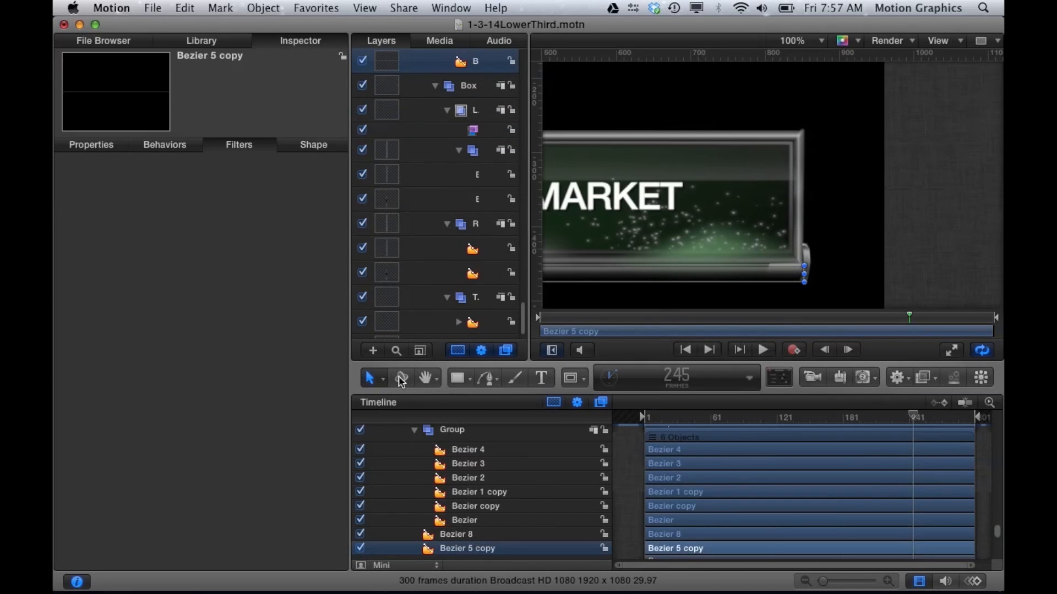
drag(371, 378, 425, 528)
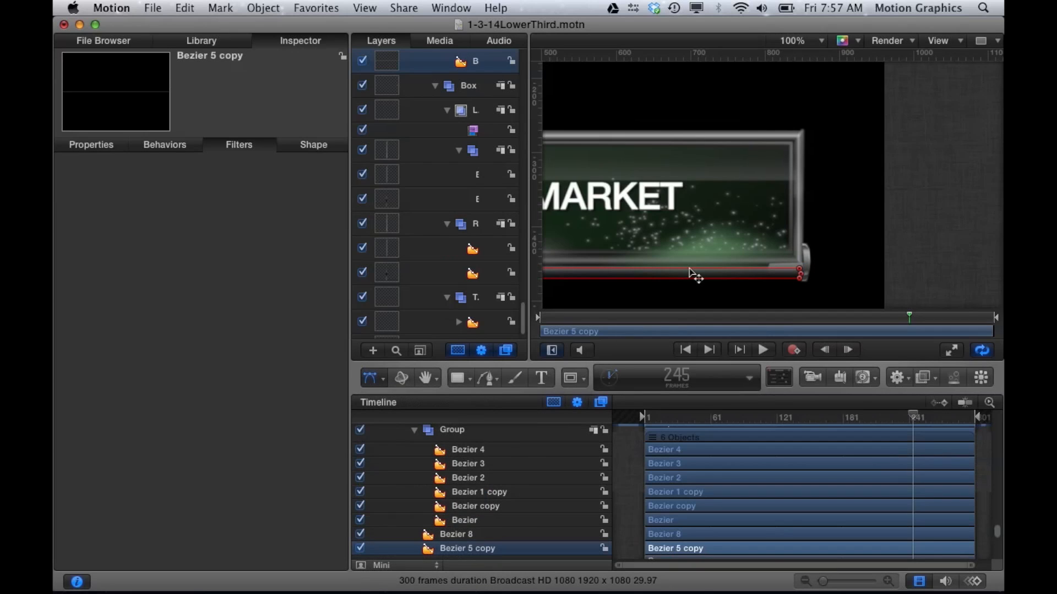
Step: Locate the BottomCylendar group and inspect Bezier 5 copy's outline at the lower third's left end at 300% magnification
scroll(639, 288, left, 10)
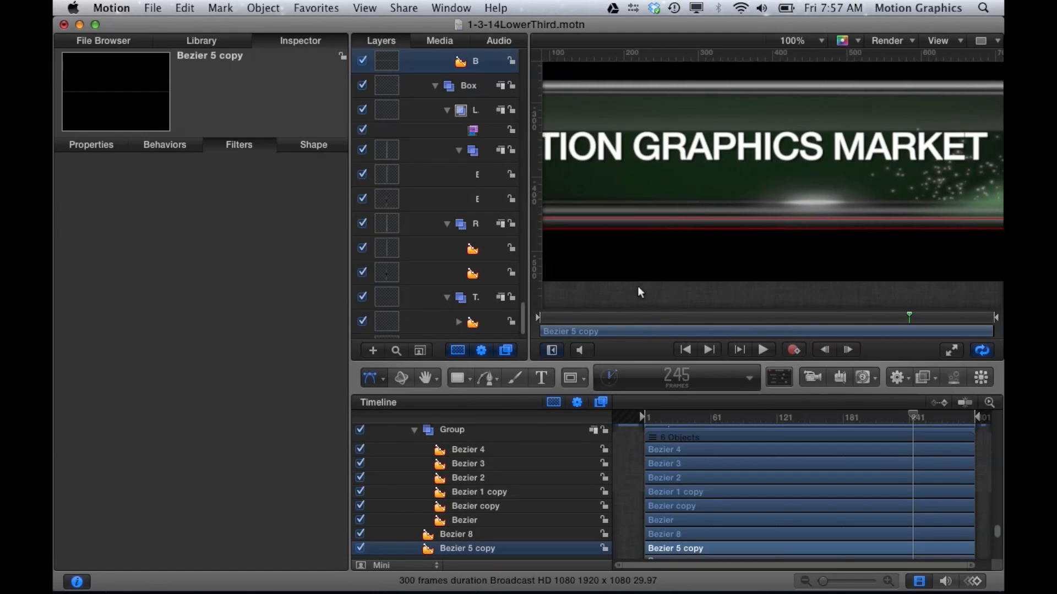
scroll(638, 288, left, 2)
scroll(527, 457, up, 5)
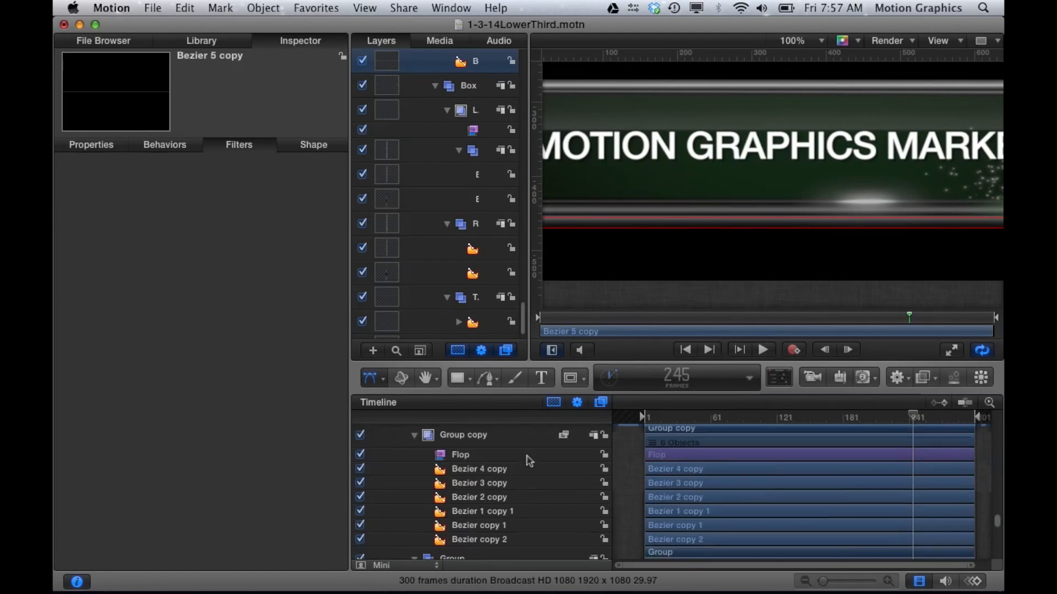
scroll(529, 461, up, 3)
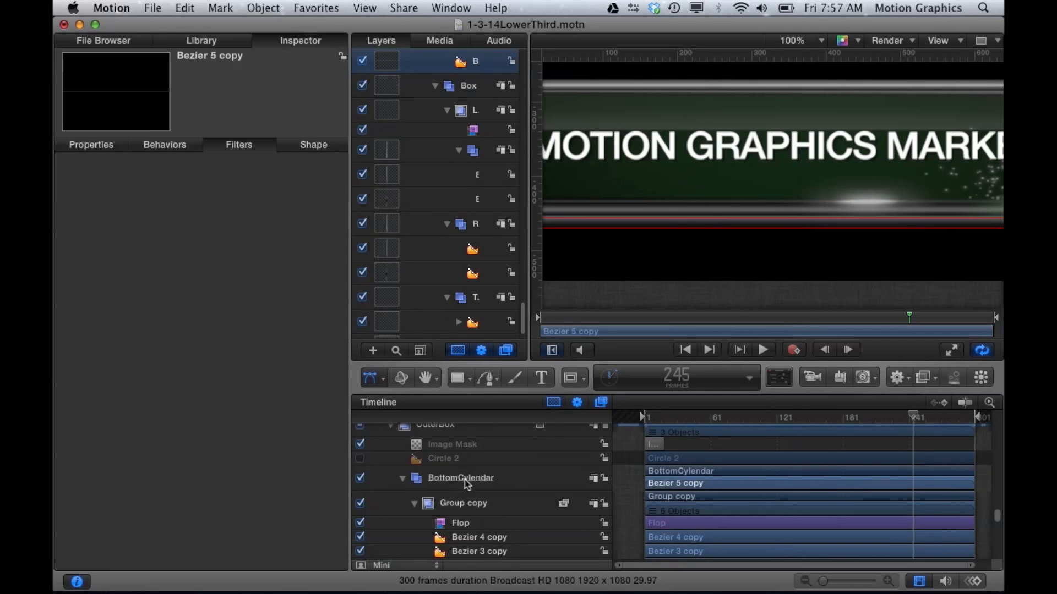
scroll(711, 221, left, 5)
scroll(711, 223, left, 10)
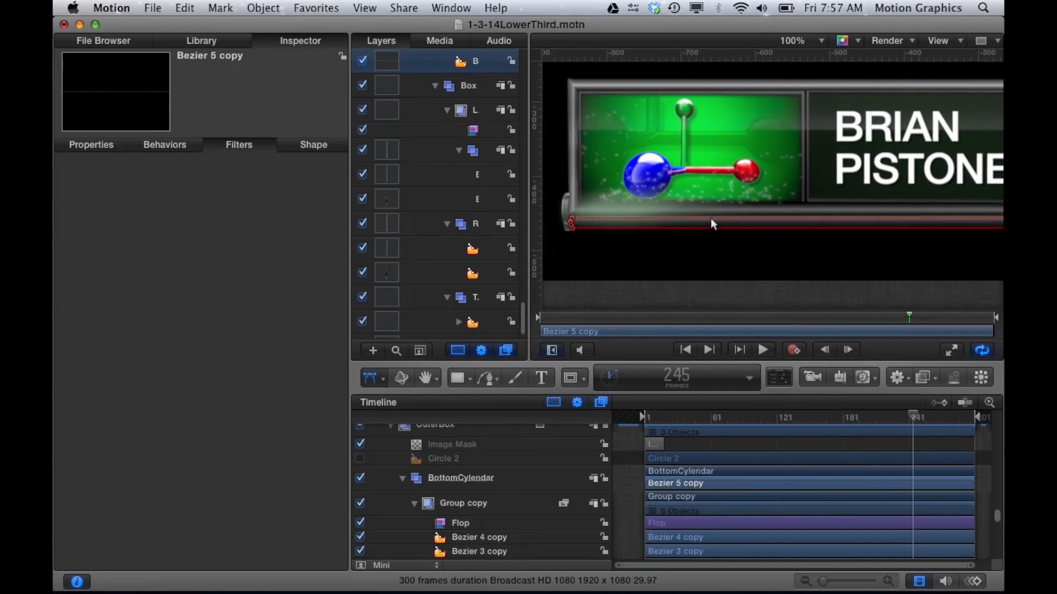
scroll(712, 218, left, 3)
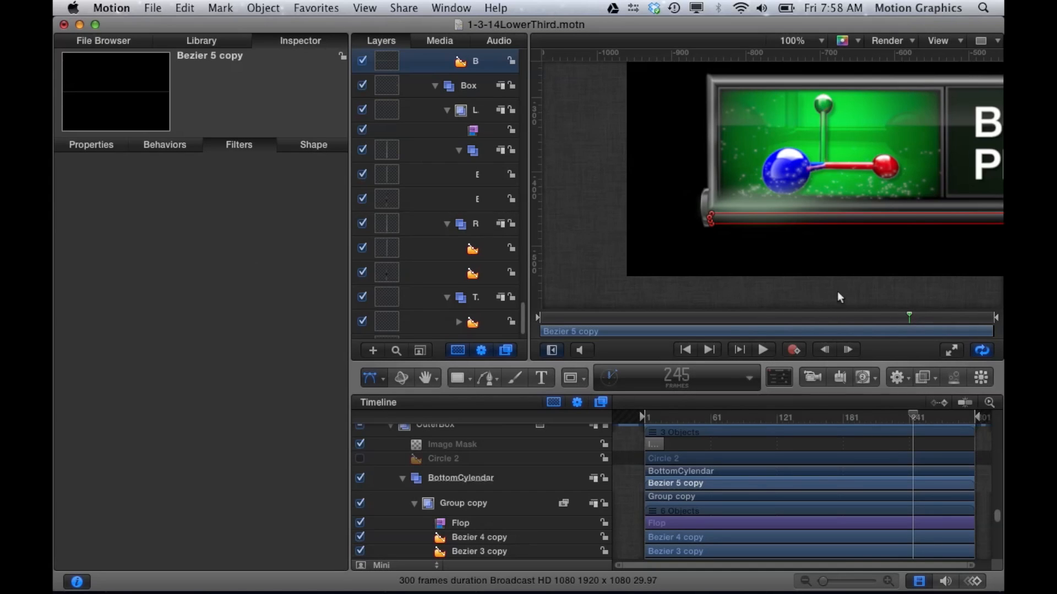
key(super+equal)
key(super+equal)
scroll(658, 190, down, 3)
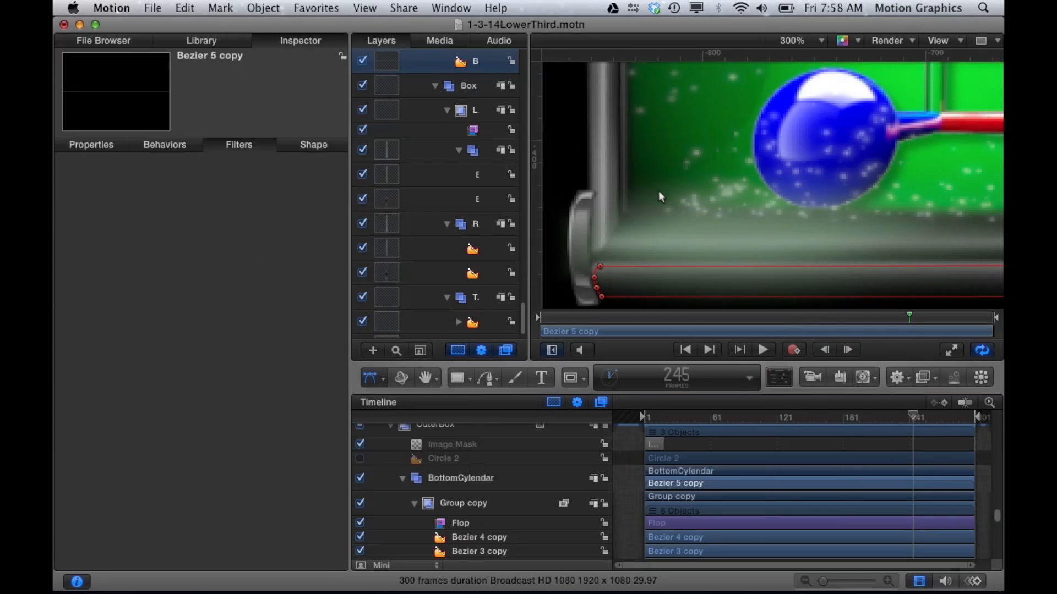
scroll(659, 190, left, 2)
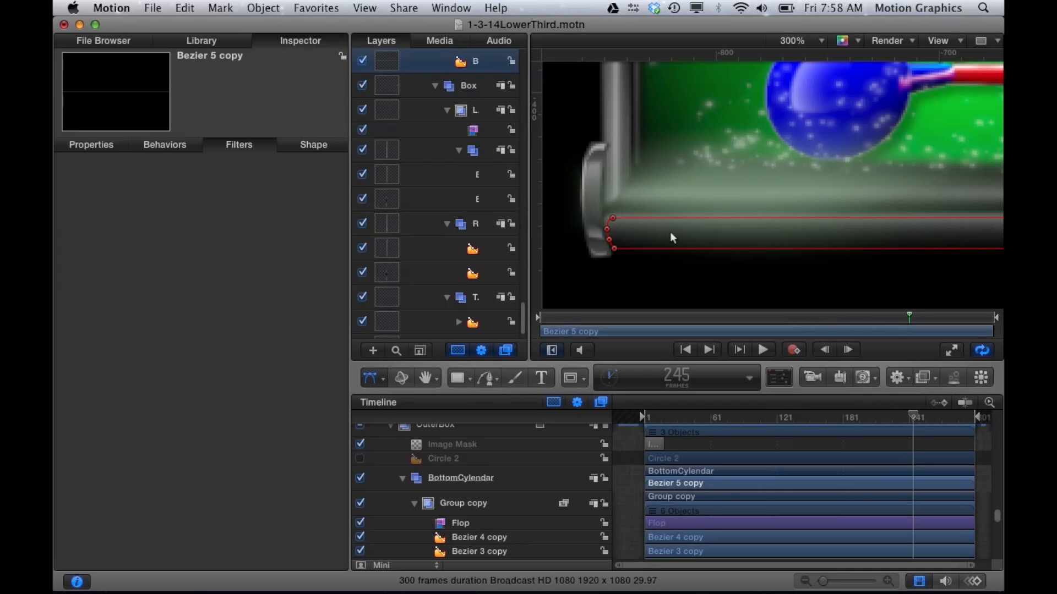
Step: Check the opacity of the left, middle and right opacity stops in Bezier 5 copy's fill gradient, and redisplay the shape's control points
scroll(512, 434, up, 10)
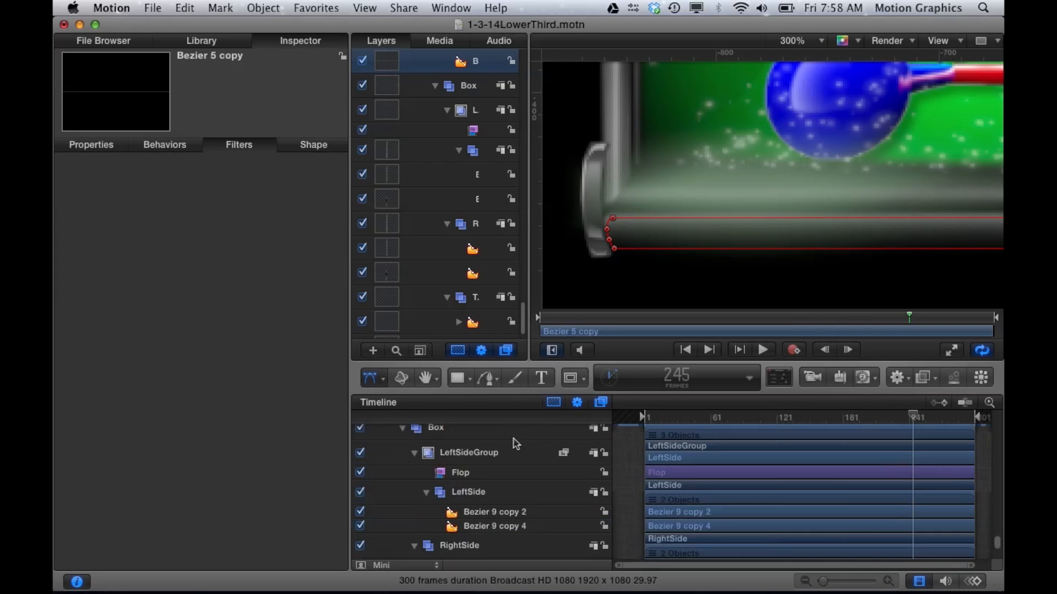
scroll(516, 443, up, 3)
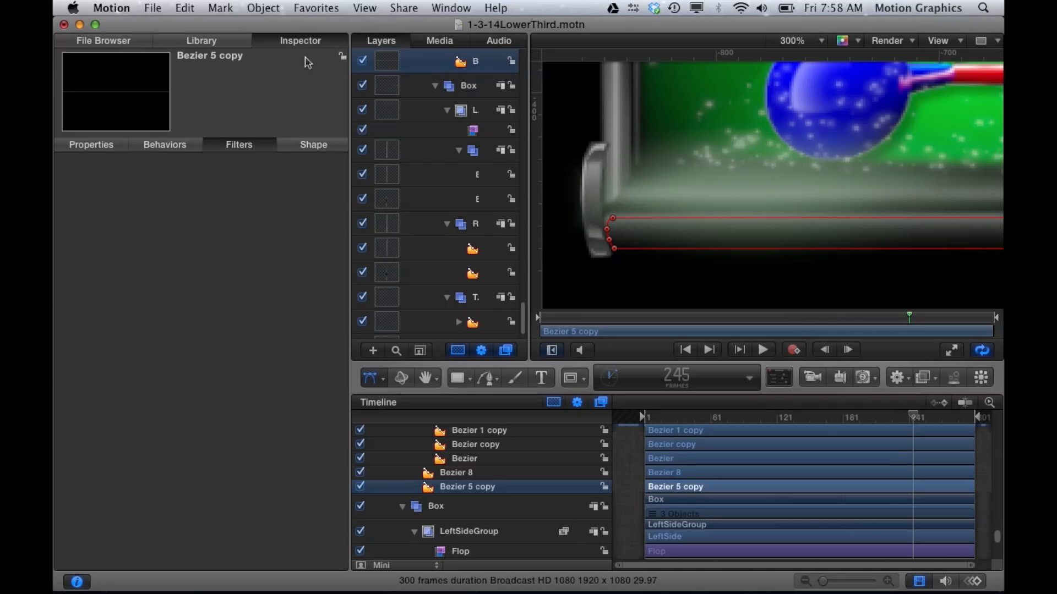
click(314, 145)
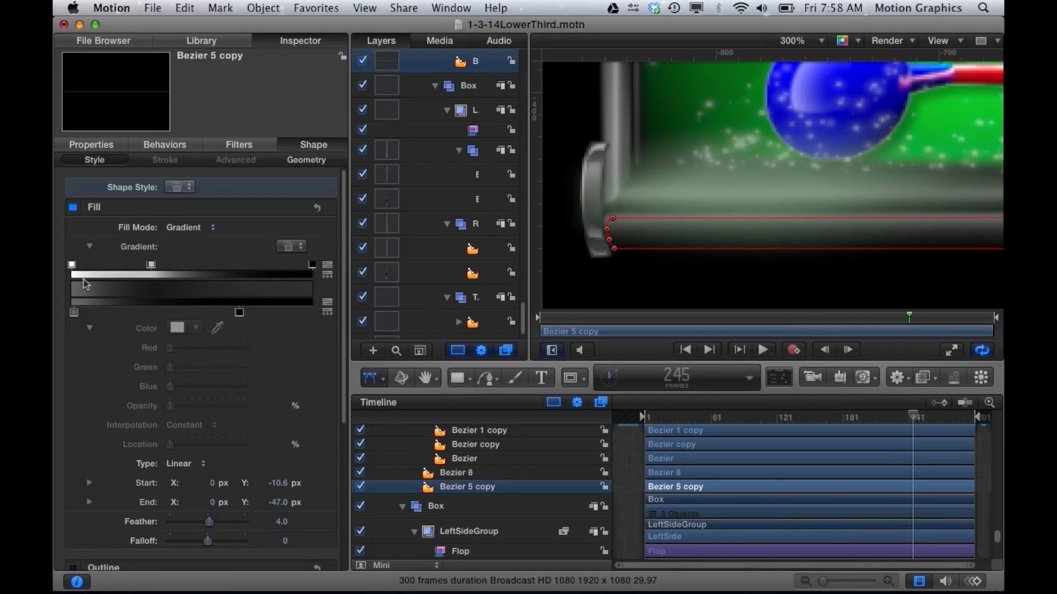
click(73, 265)
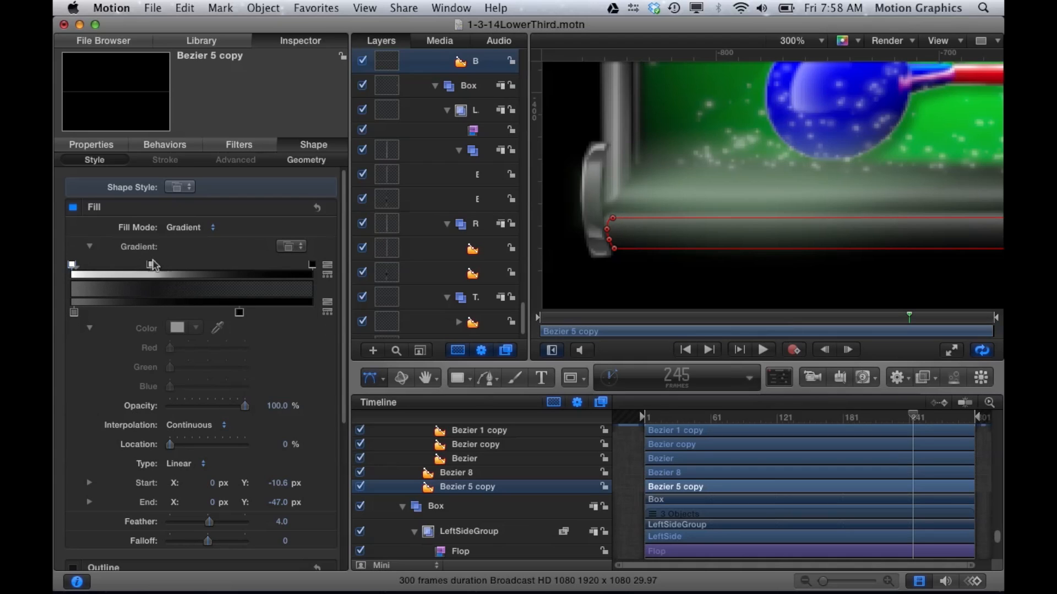
click(151, 266)
click(311, 265)
click(611, 238)
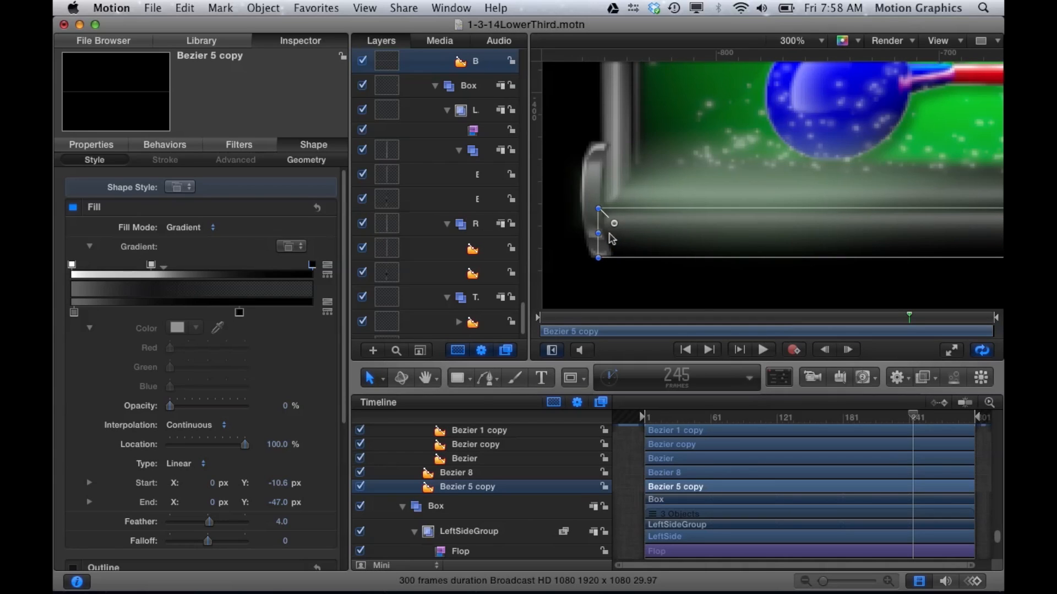
drag(378, 379, 420, 529)
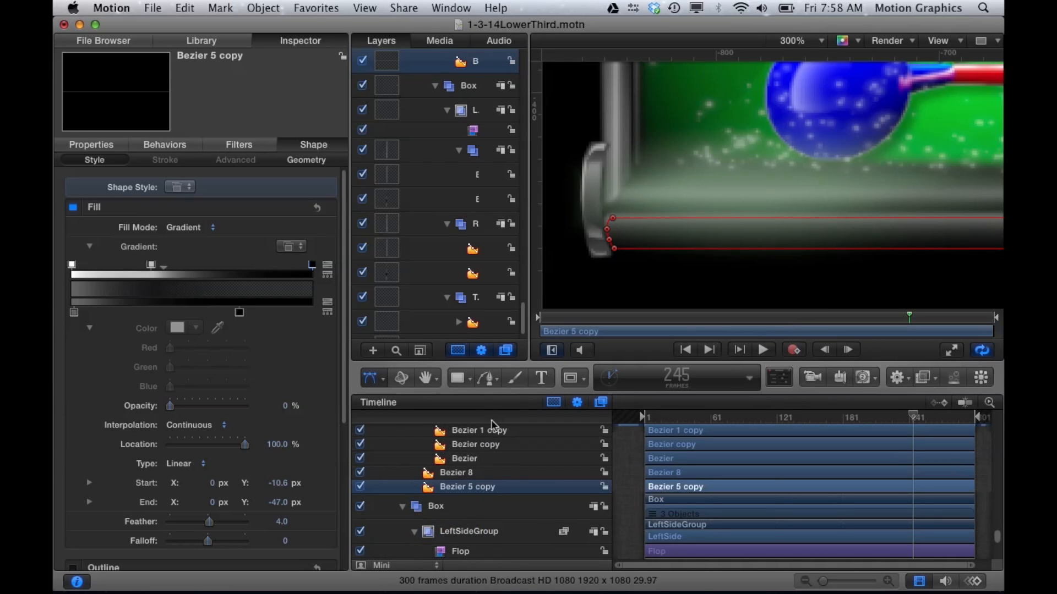
Step: Solo Bezier 5 copy and hide the canvas overlays to inspect its gradient-filled bar on its own
key(ctrl+s)
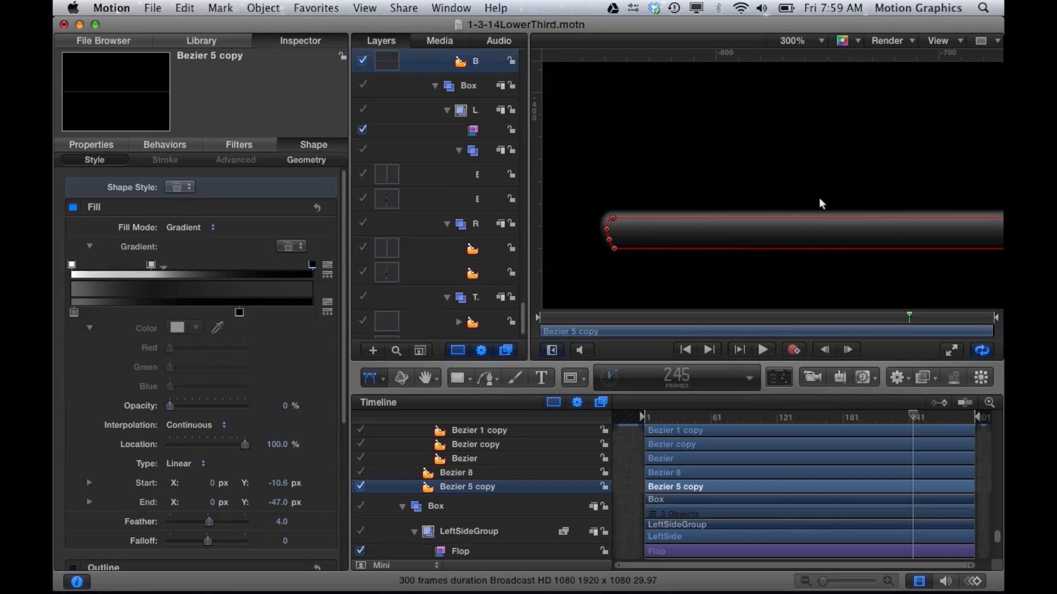
key(super+slash)
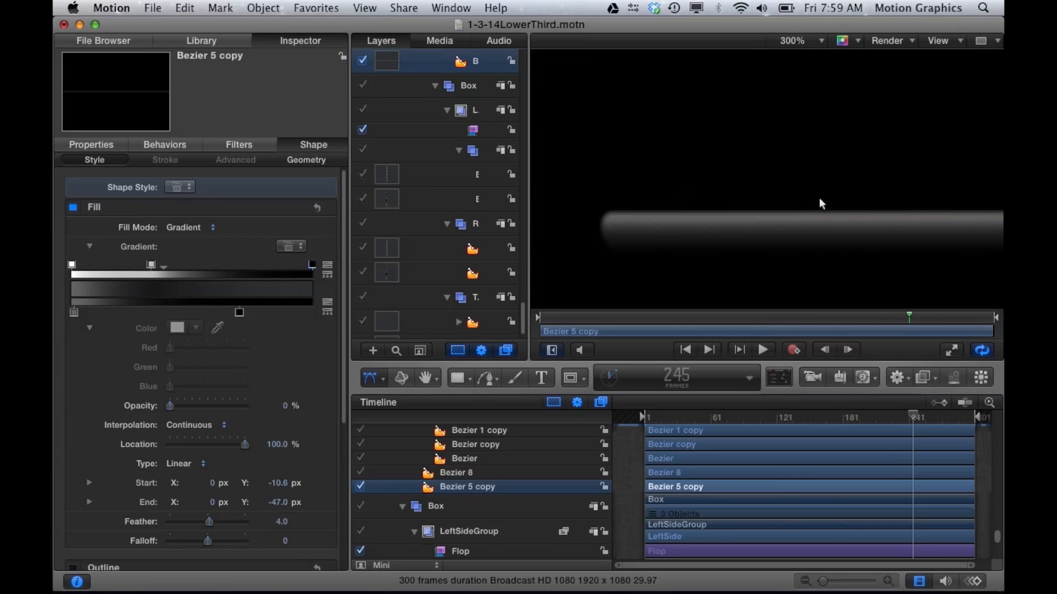
click(942, 43)
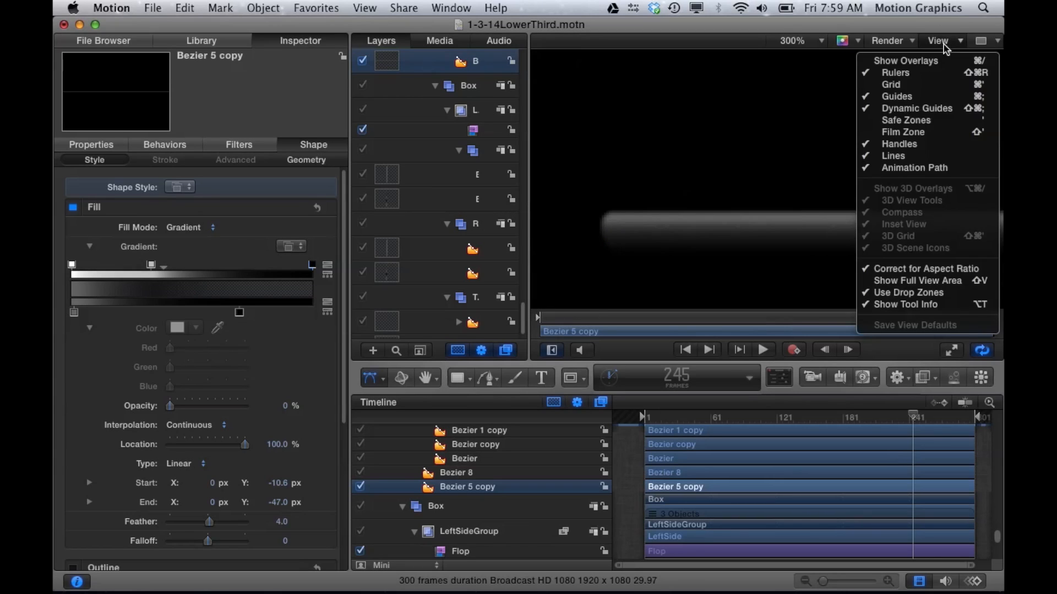
click(739, 89)
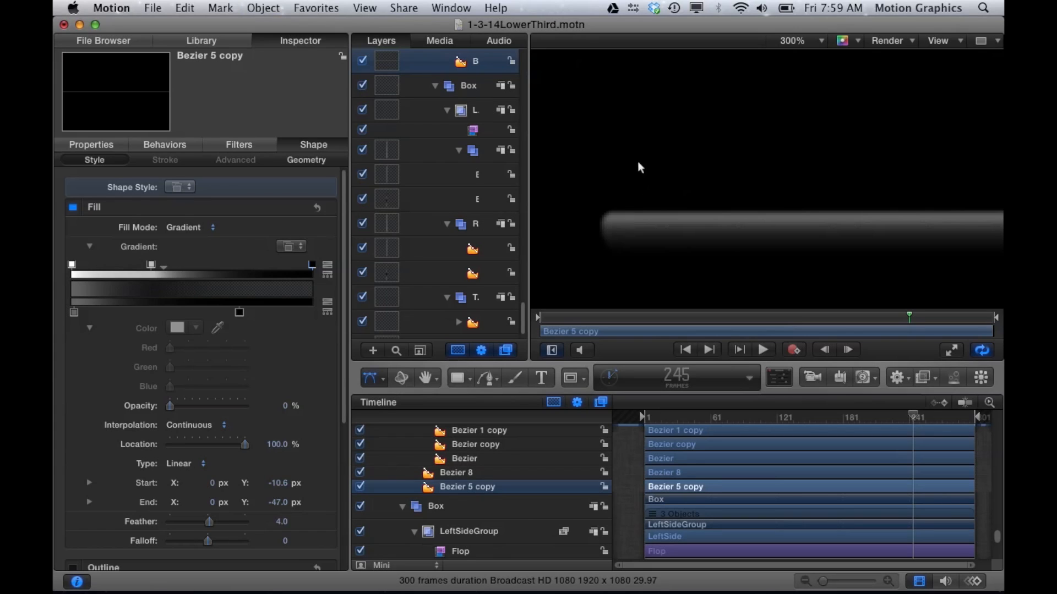
Step: Unsolo Bezier 5 copy, show the canvas overlays again and check the overlay view options
click(221, 8)
mouse_move(262, 6)
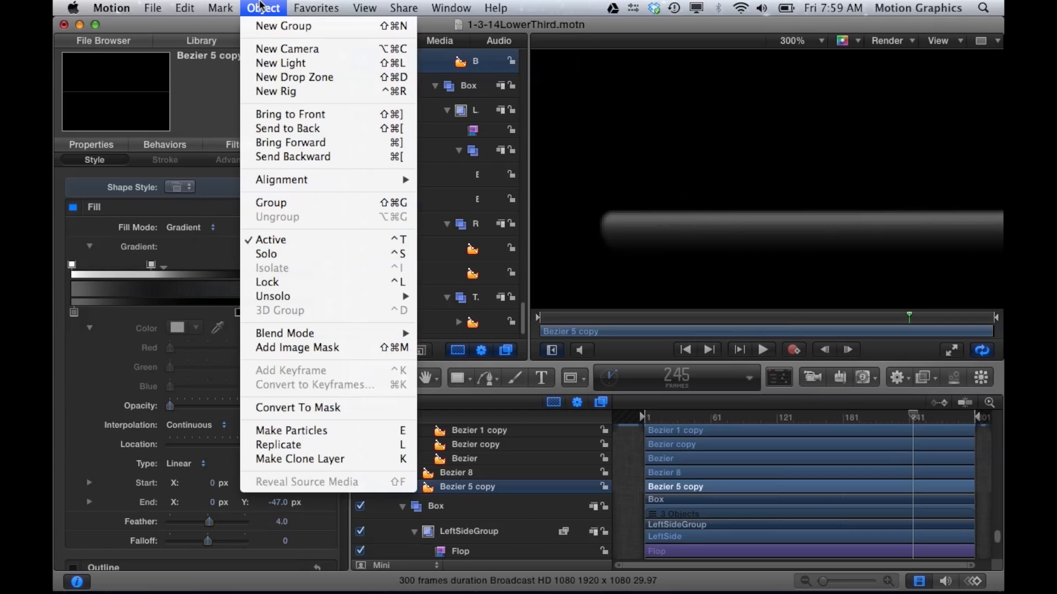
mouse_move(194, 7)
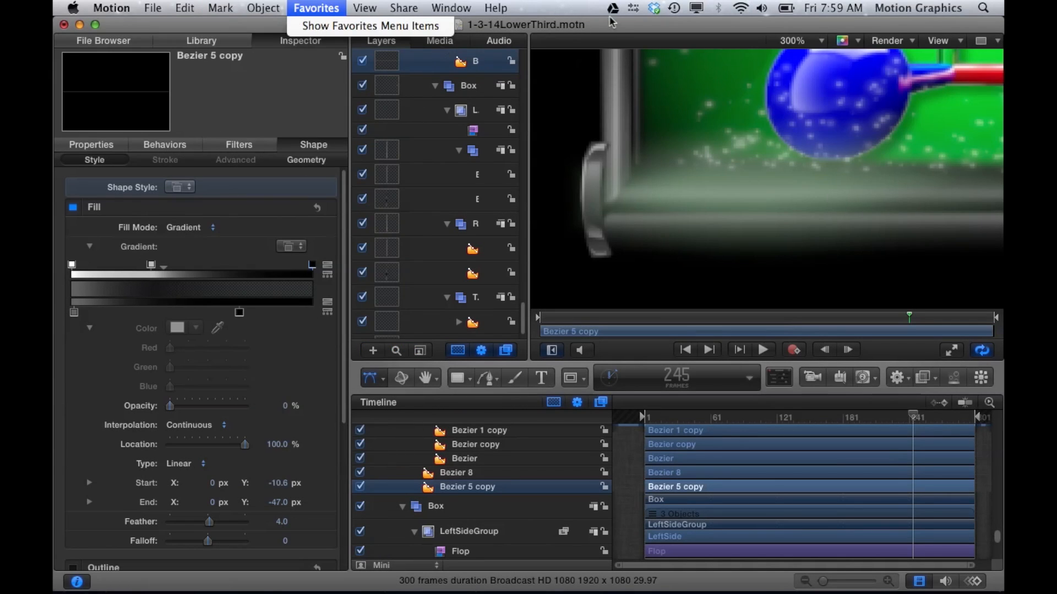
click(575, 7)
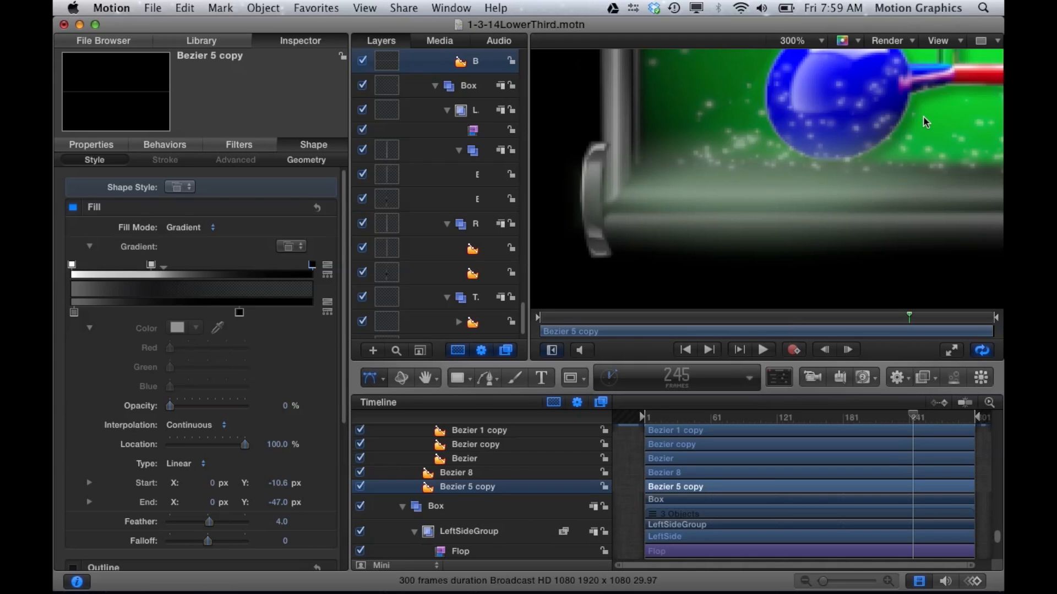
key(super+slash)
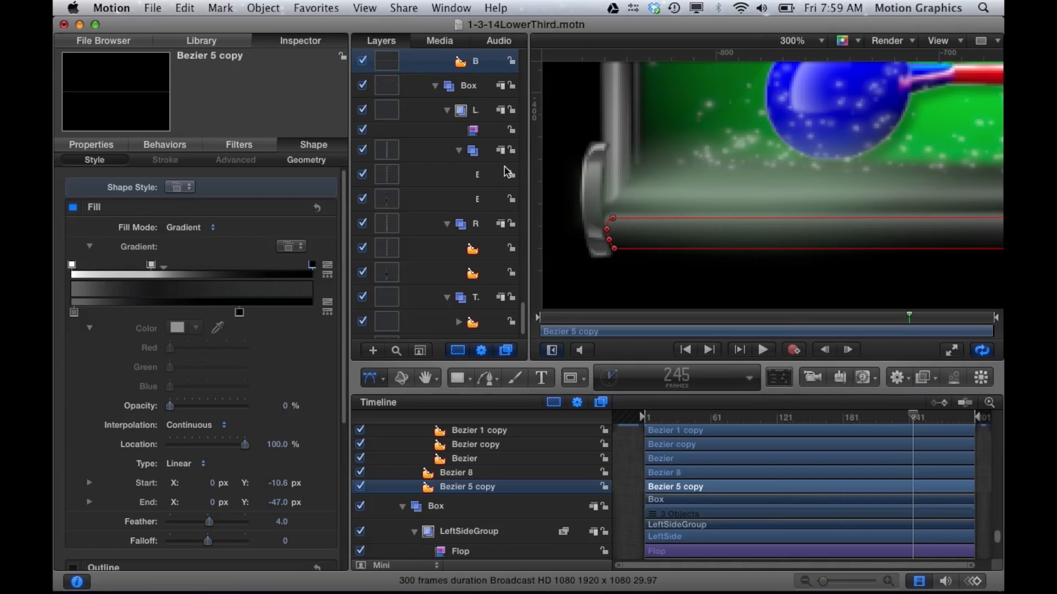
click(939, 41)
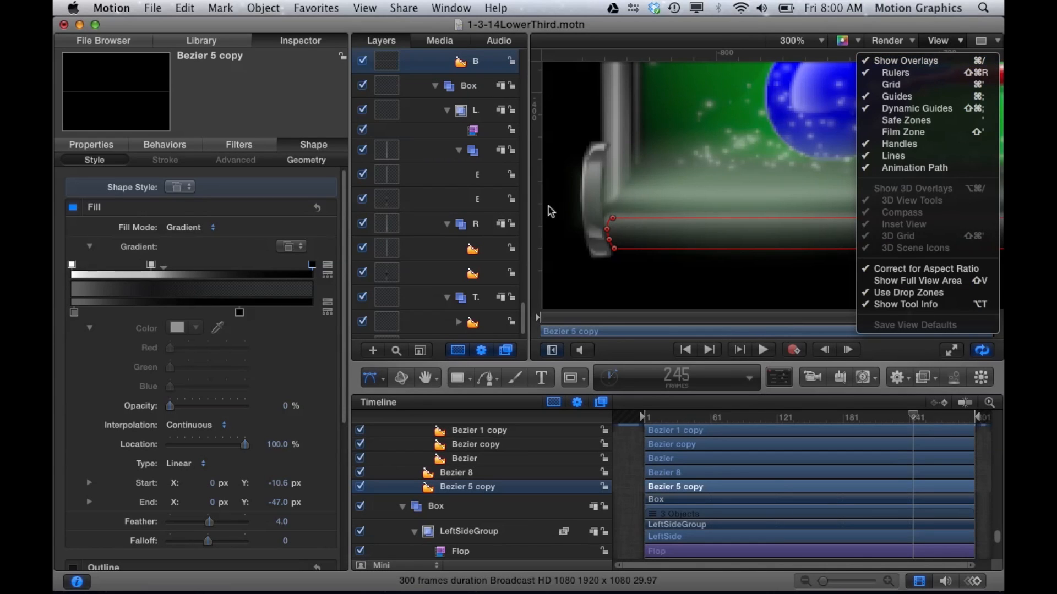
Step: Select Bezier 8 and locate its outline at the right end of the lower third
click(461, 477)
click(461, 474)
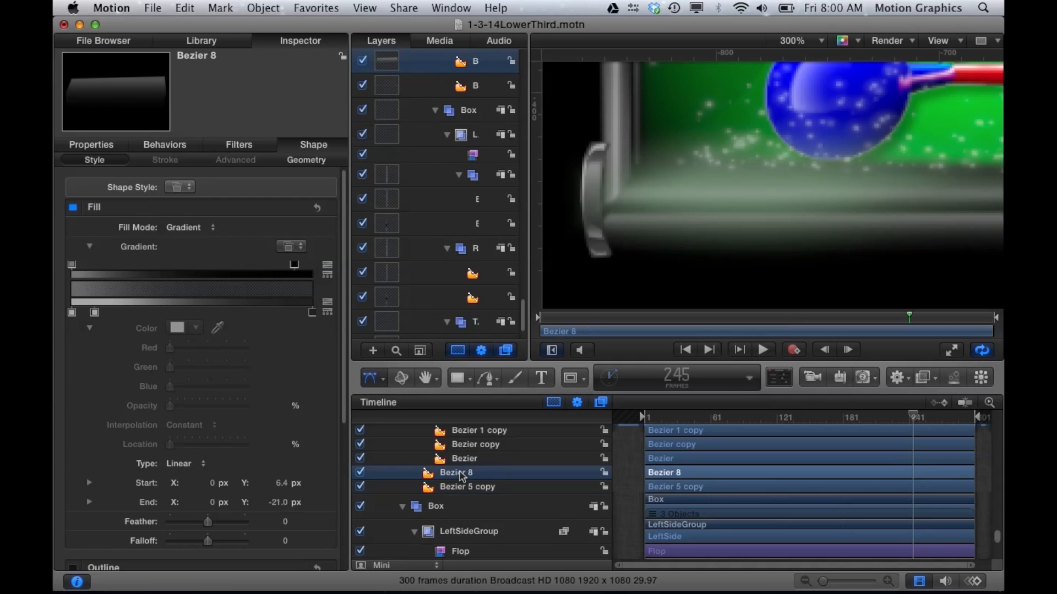
scroll(759, 246, up, 5)
scroll(760, 246, up, 5)
key(super+minus)
key(super+minus)
key(super+minus)
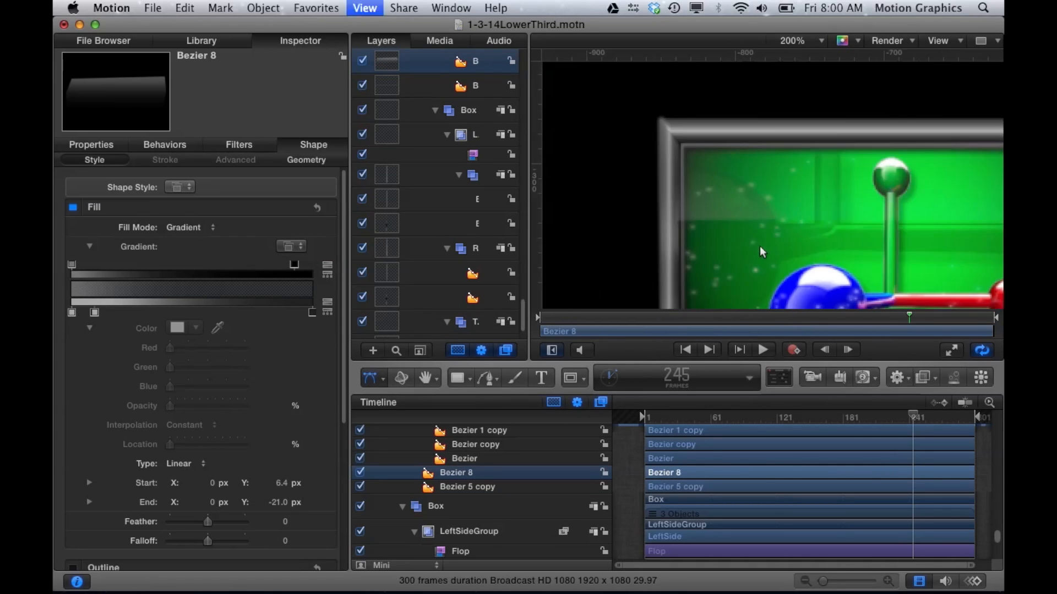
scroll(760, 246, right, 2)
scroll(759, 246, right, 10)
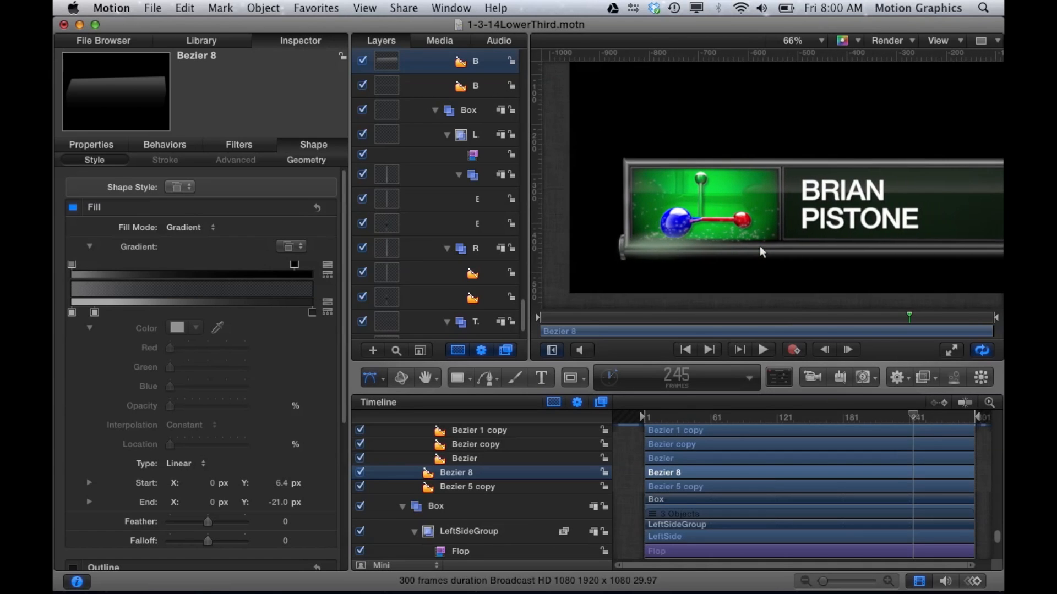
scroll(759, 246, right, 12)
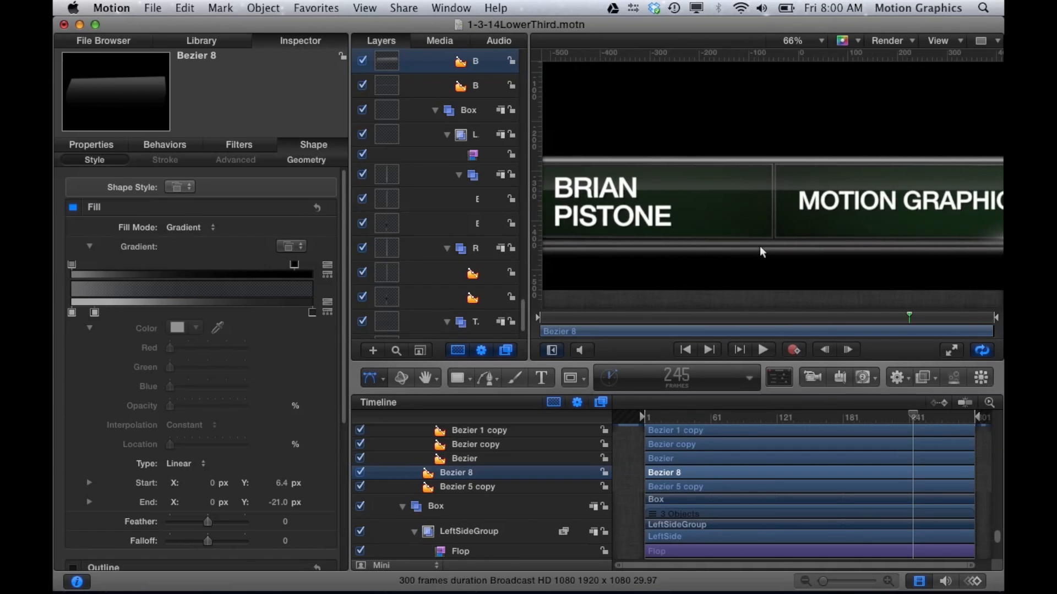
scroll(759, 246, right, 4)
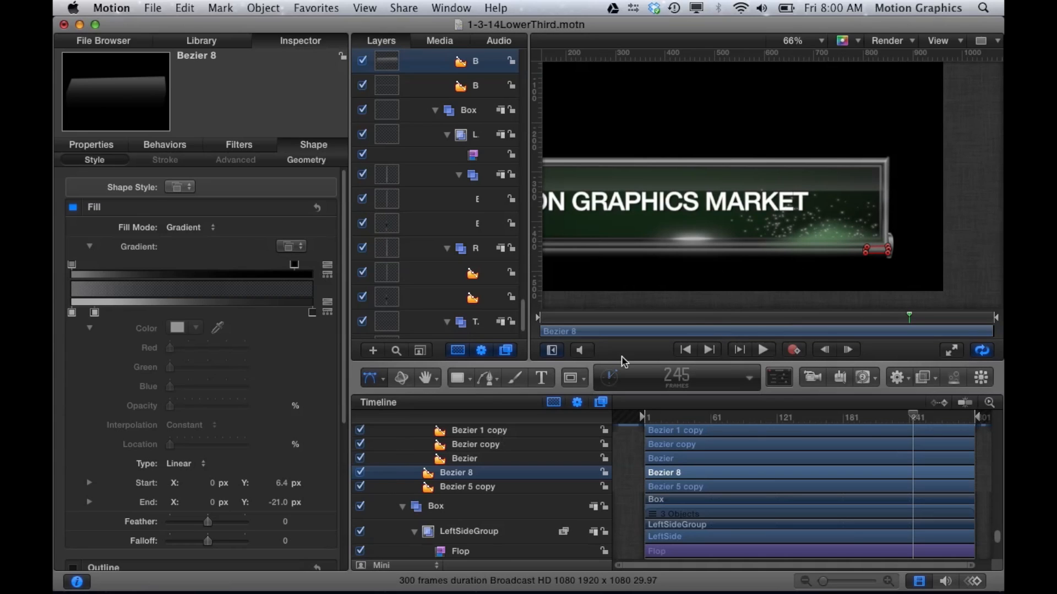
Step: Compare Bezier 8 with the overlays hidden and shown, and inspect its outline at 200% magnification
key(super+slash)
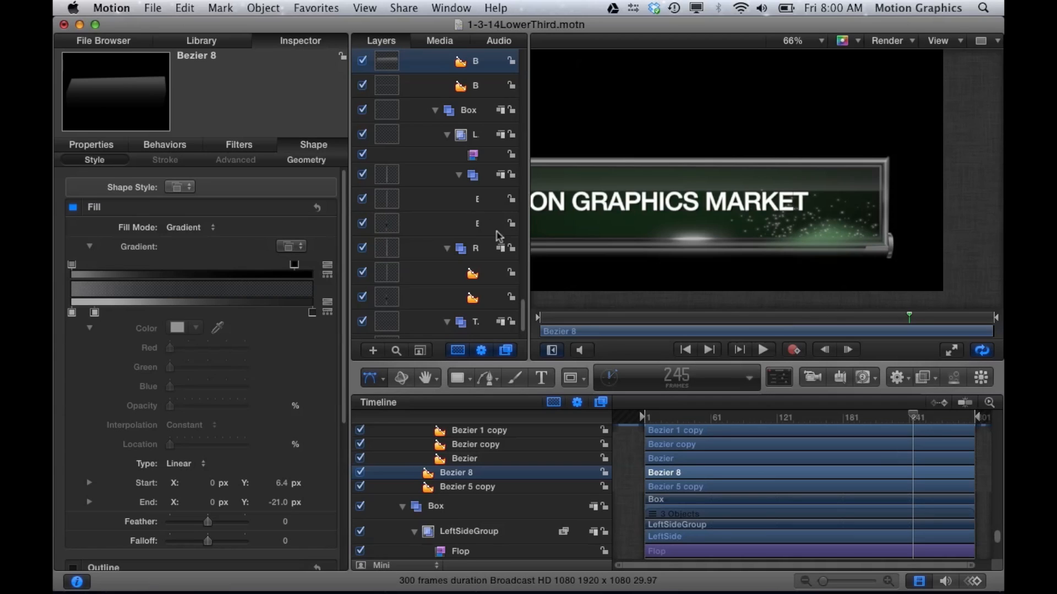
key(super+shift+r)
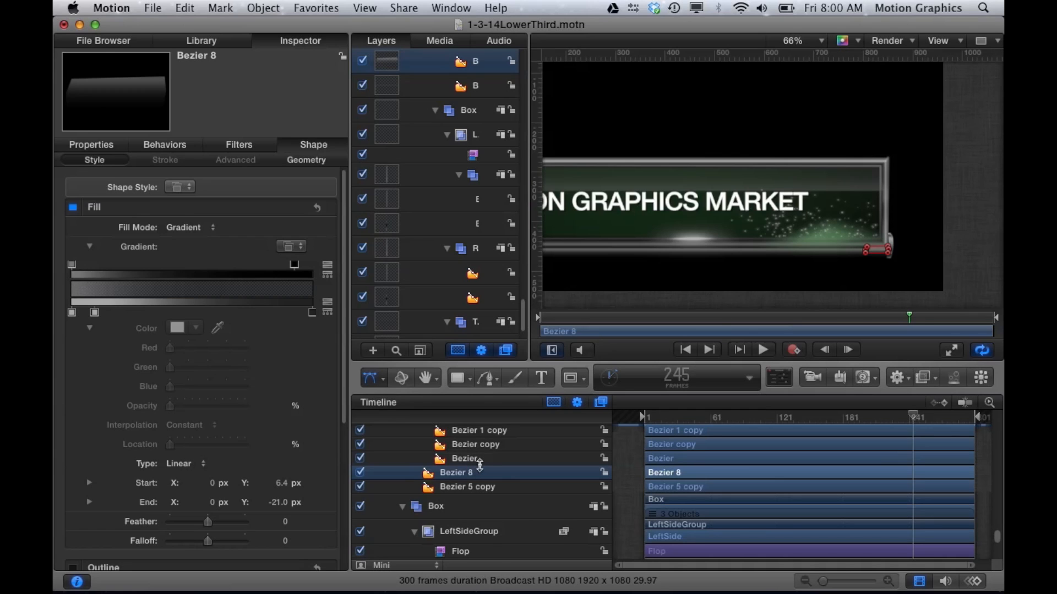
key(super+equal)
key(super+equal)
key(super+equal)
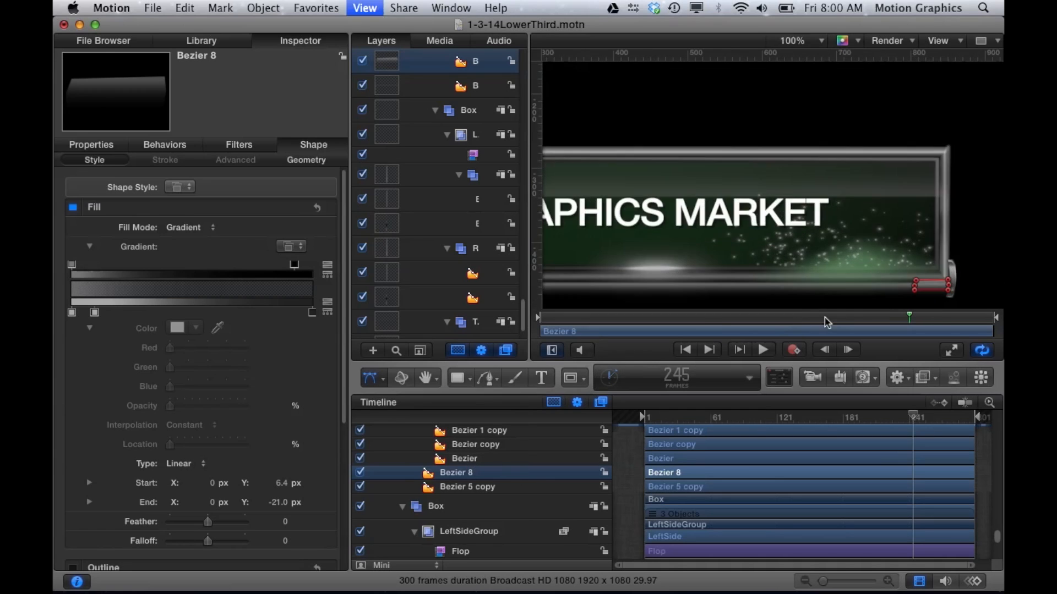
scroll(836, 219, down, 5)
scroll(836, 220, right, 6)
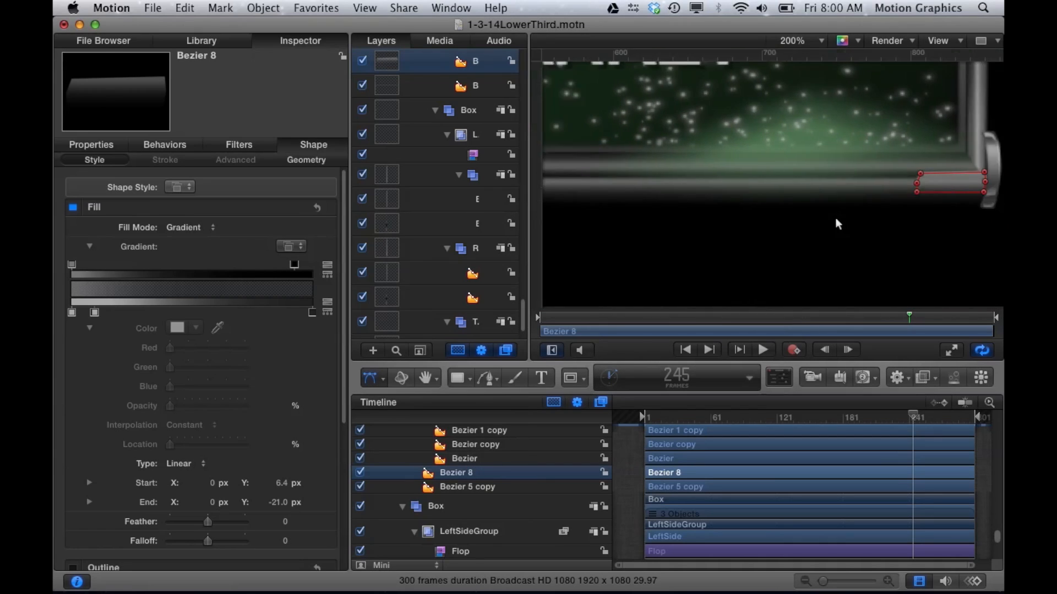
scroll(835, 217, right, 3)
scroll(834, 217, up, 2)
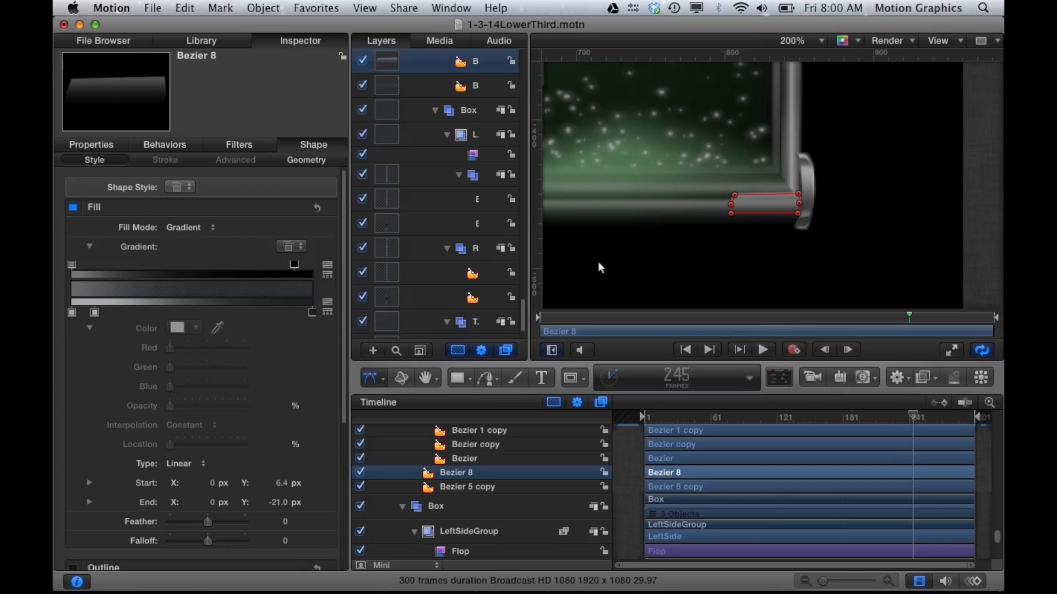
Step: Select the Bezier shape at the bottom of the Group and locate its outline with the whole canvas fitted in view
click(460, 462)
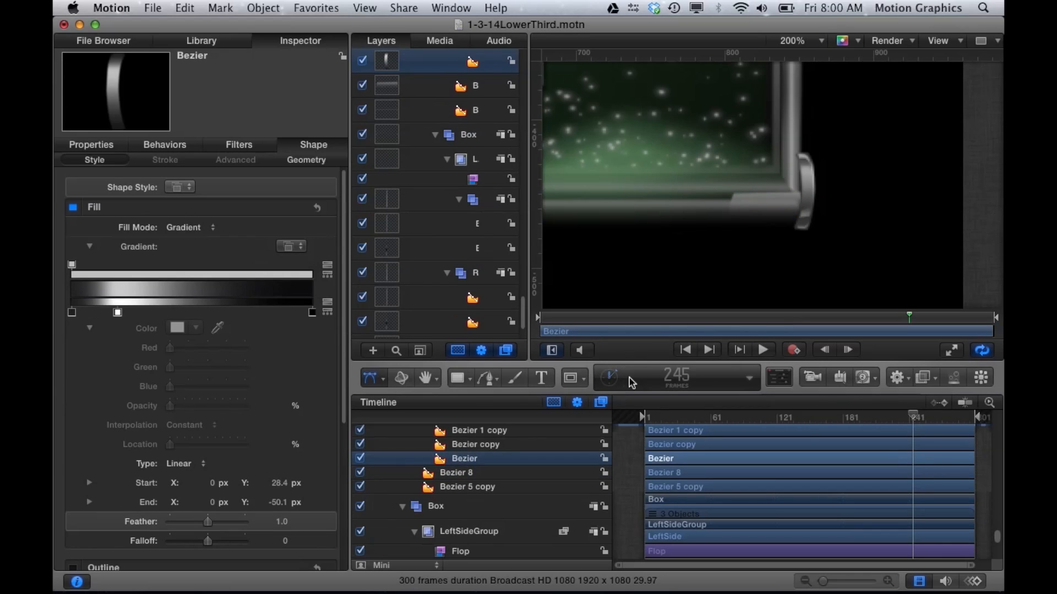
click(779, 260)
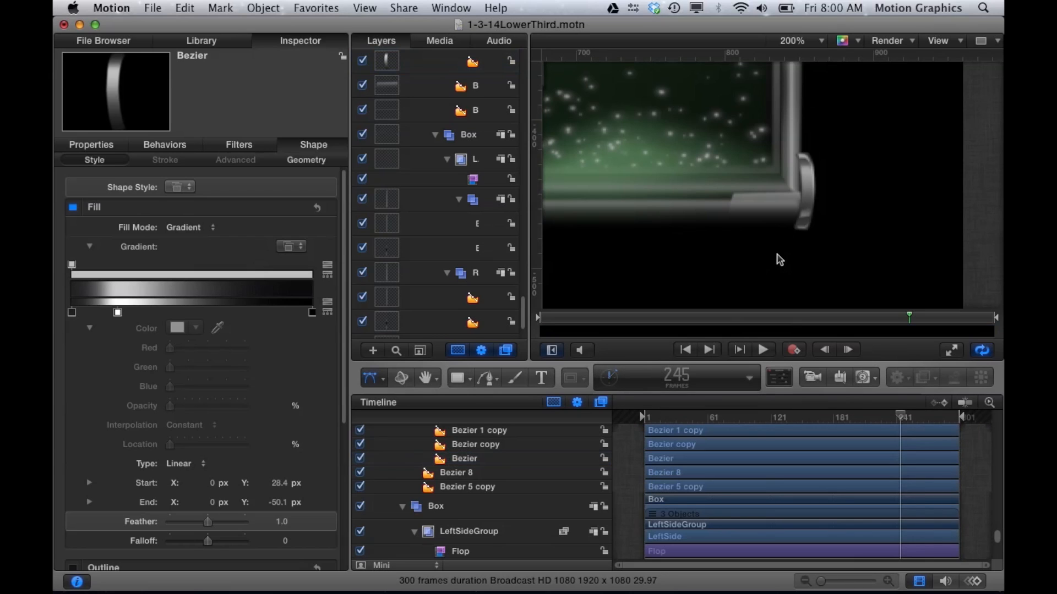
key(shift+z)
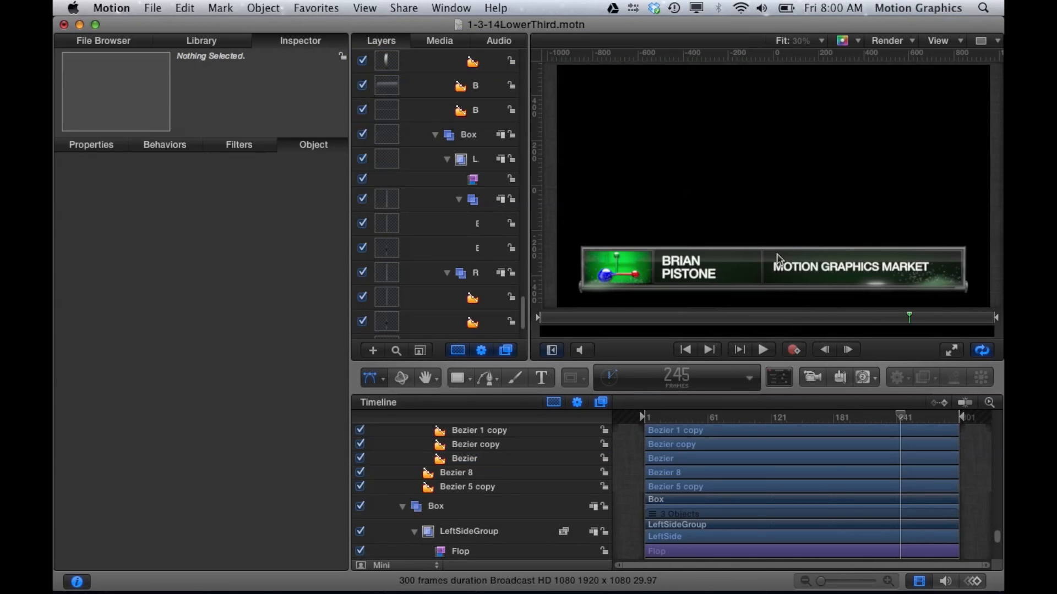
click(477, 462)
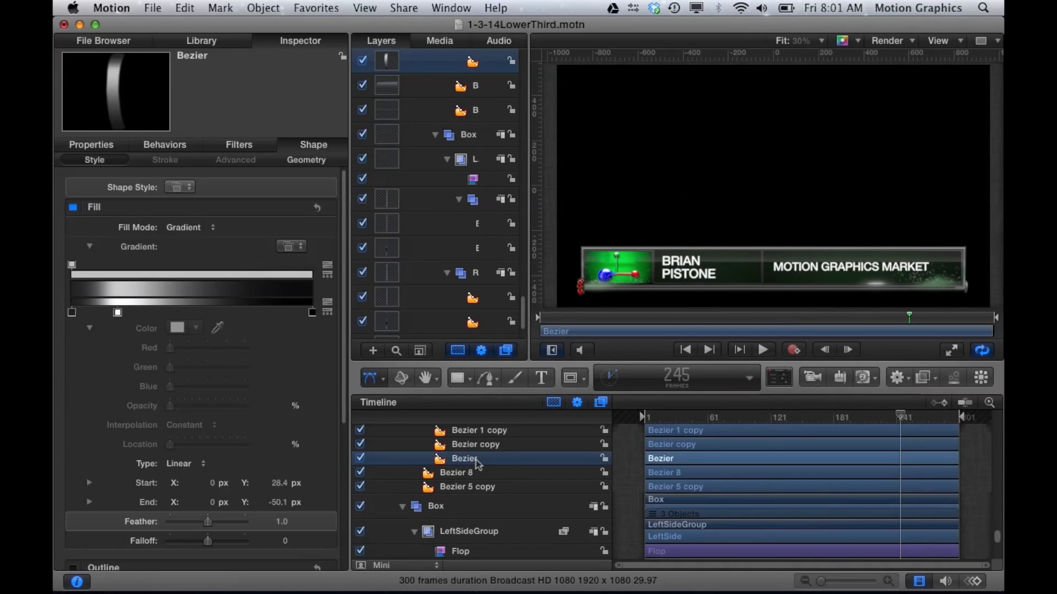
scroll(478, 464, up, 5)
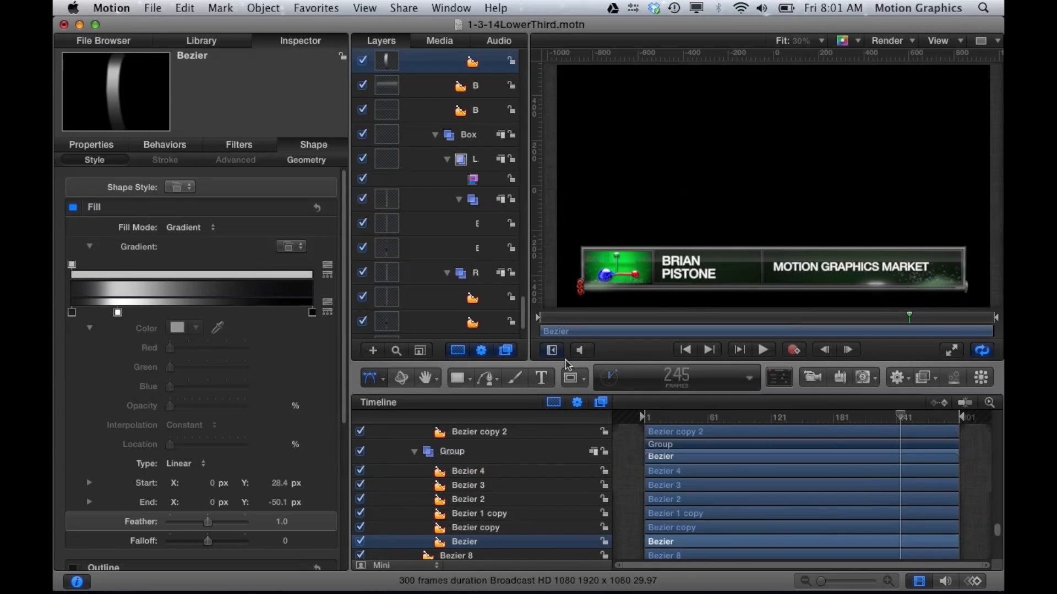
Step: Inspect the Bezier shape's curved end-cap outline at the lower third's left end at 300% magnification
key(alt+z)
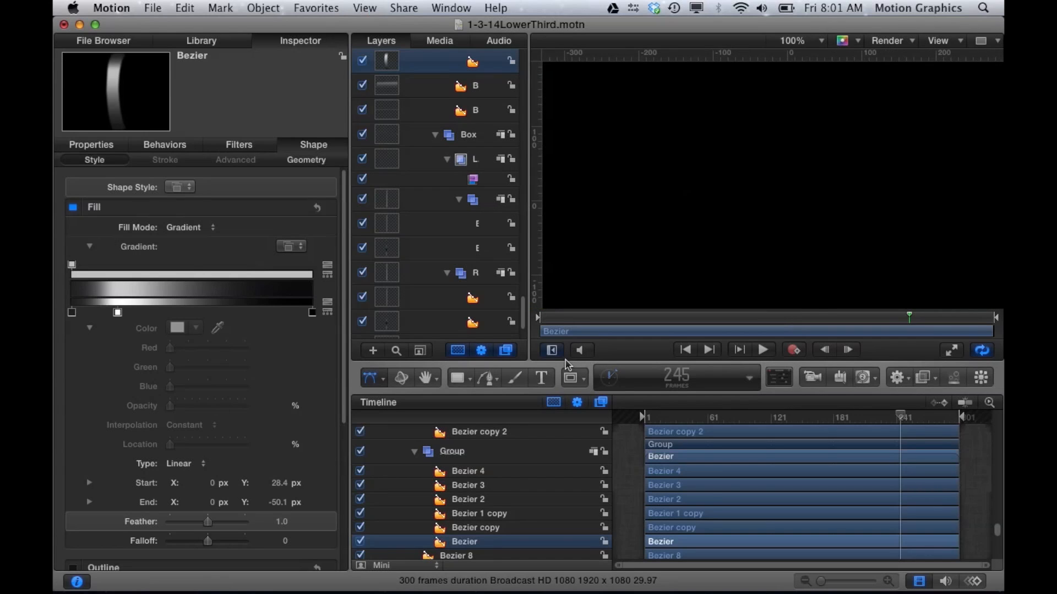
scroll(632, 273, left, 3)
scroll(632, 273, down, 5)
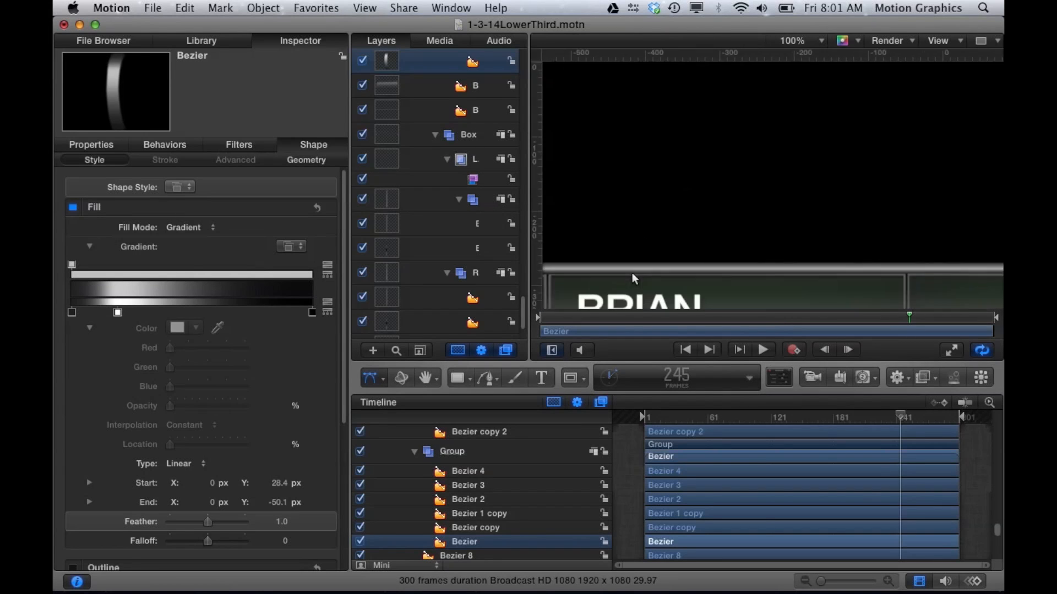
scroll(631, 273, down, 5)
scroll(632, 273, left, 6)
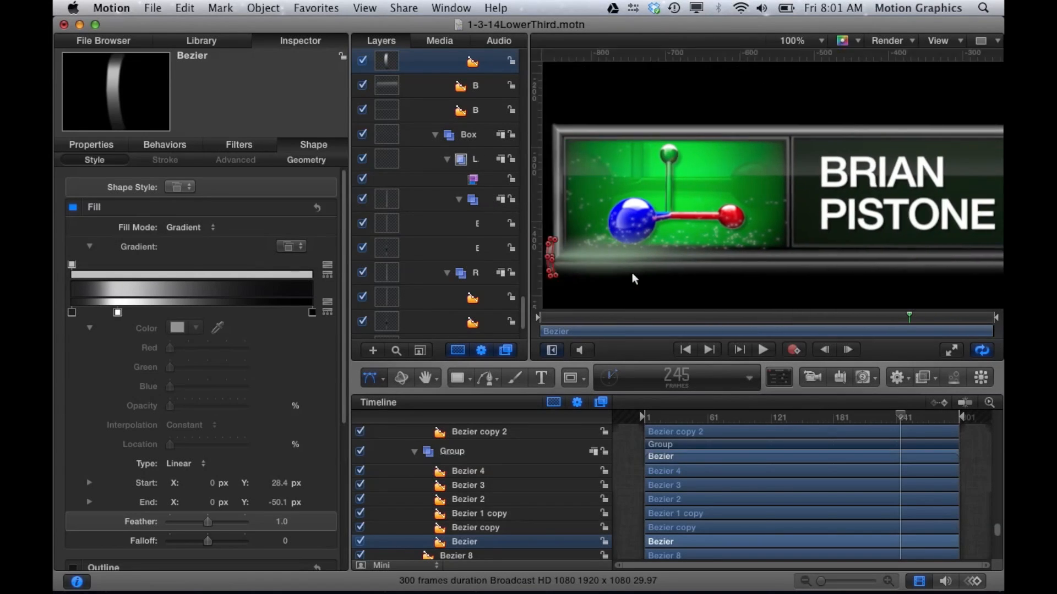
scroll(632, 272, left, 6)
scroll(632, 272, down, 1)
key(super+equal)
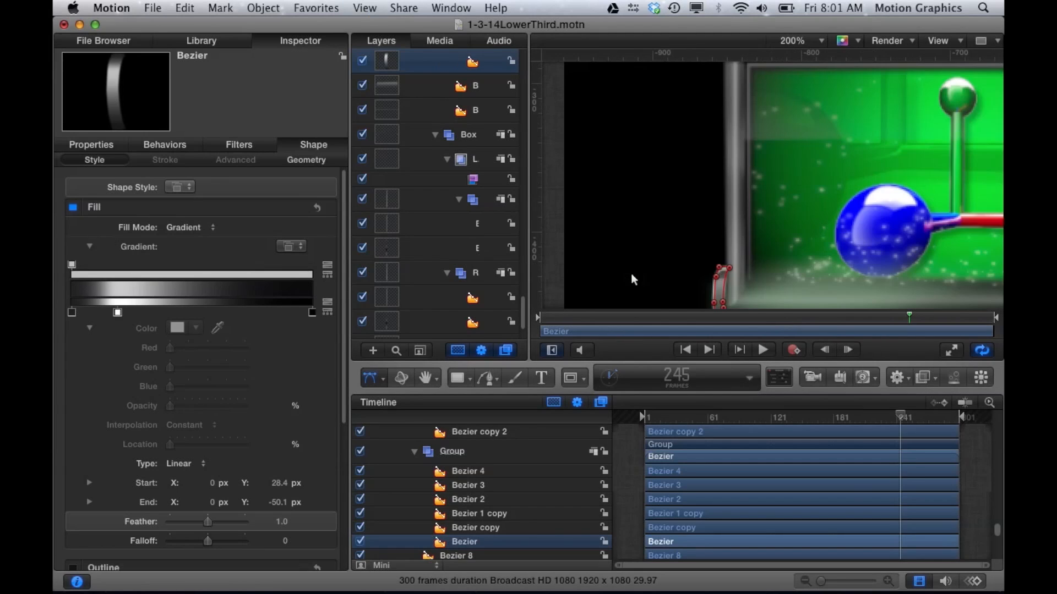
key(super+equal)
scroll(673, 223, down, 5)
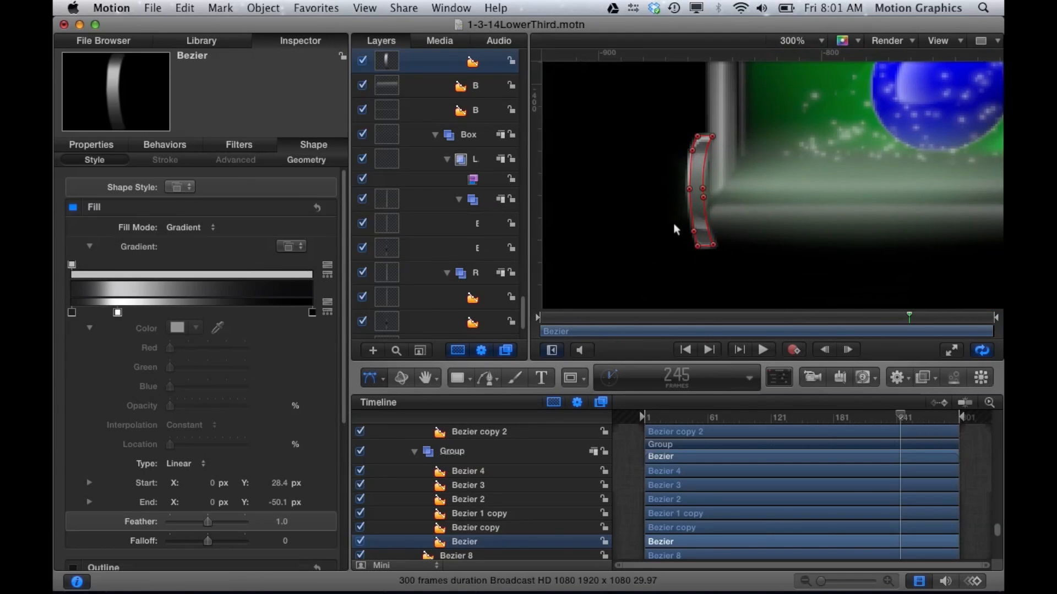
scroll(672, 223, down, 1)
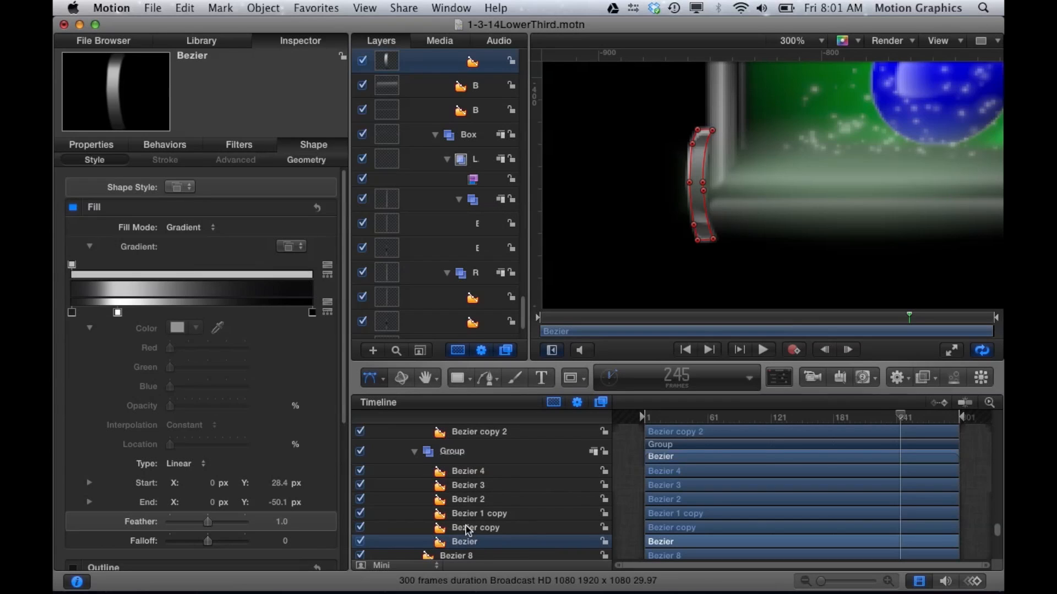
Step: Check the white color stop and the opacity stop in the Bezier shape's fill gradient
click(118, 313)
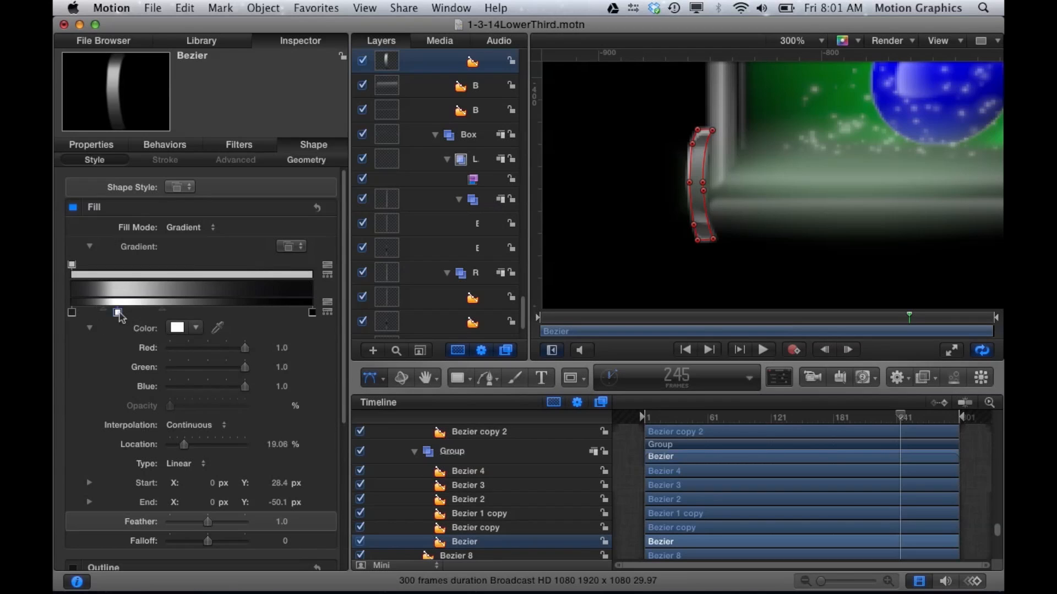
click(72, 265)
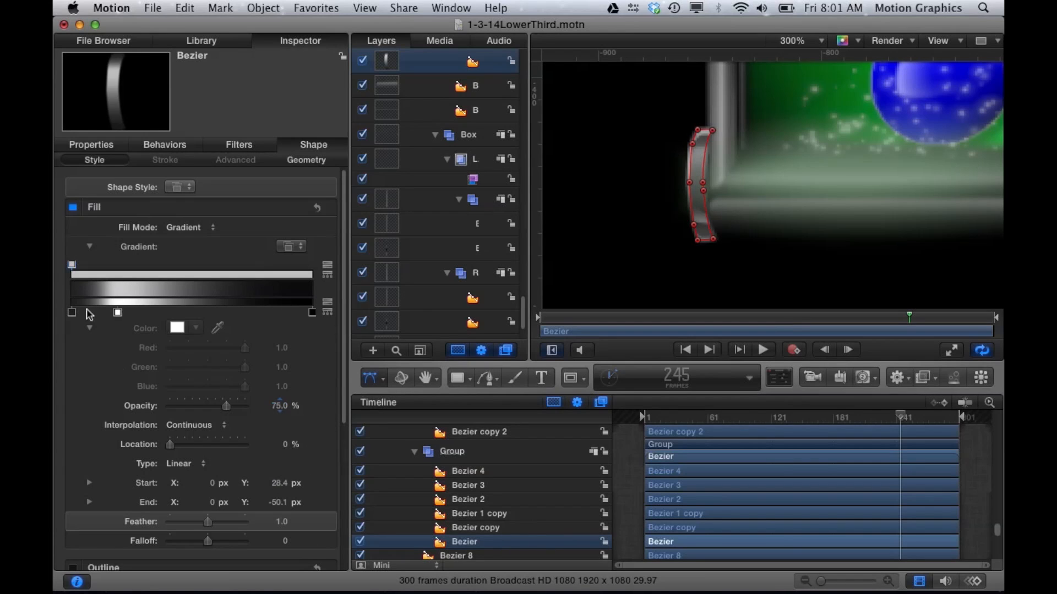
click(117, 313)
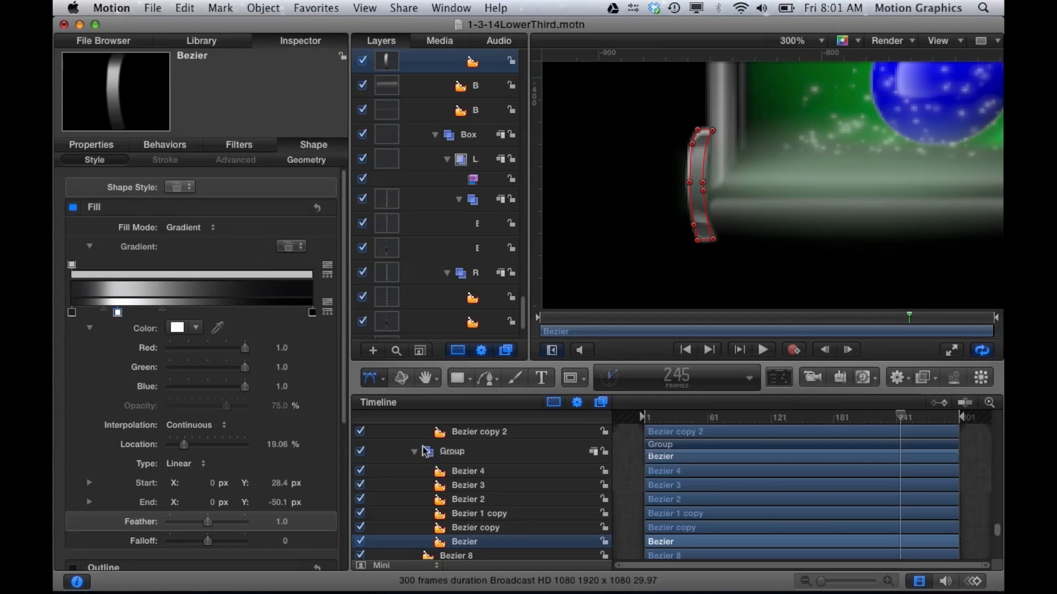
Step: Select Bezier 4 on the left end cap and check the opacity stop of its fill gradient
click(474, 475)
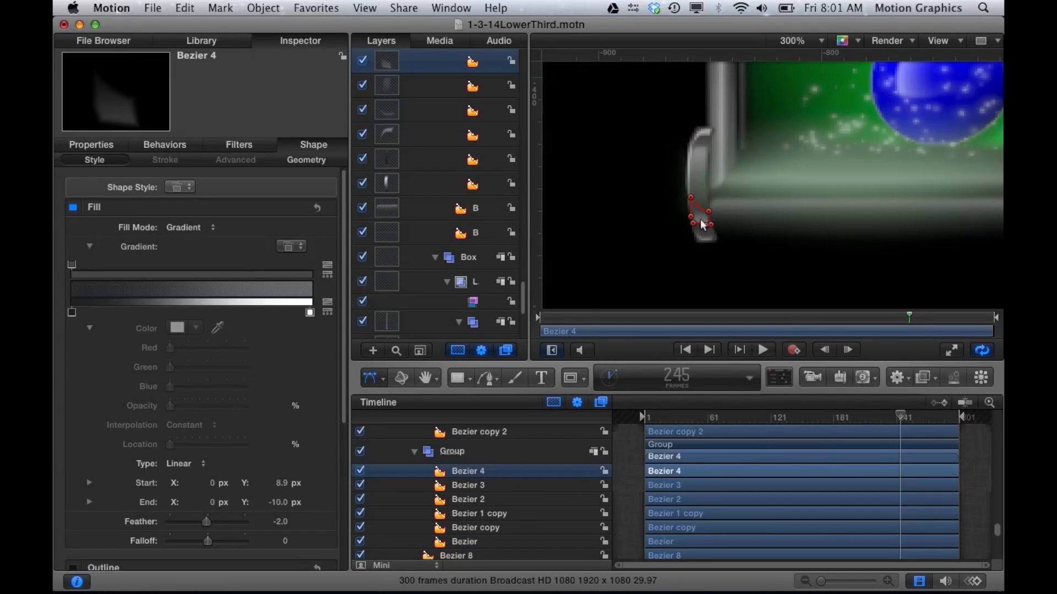
drag(705, 225, 710, 224)
click(72, 266)
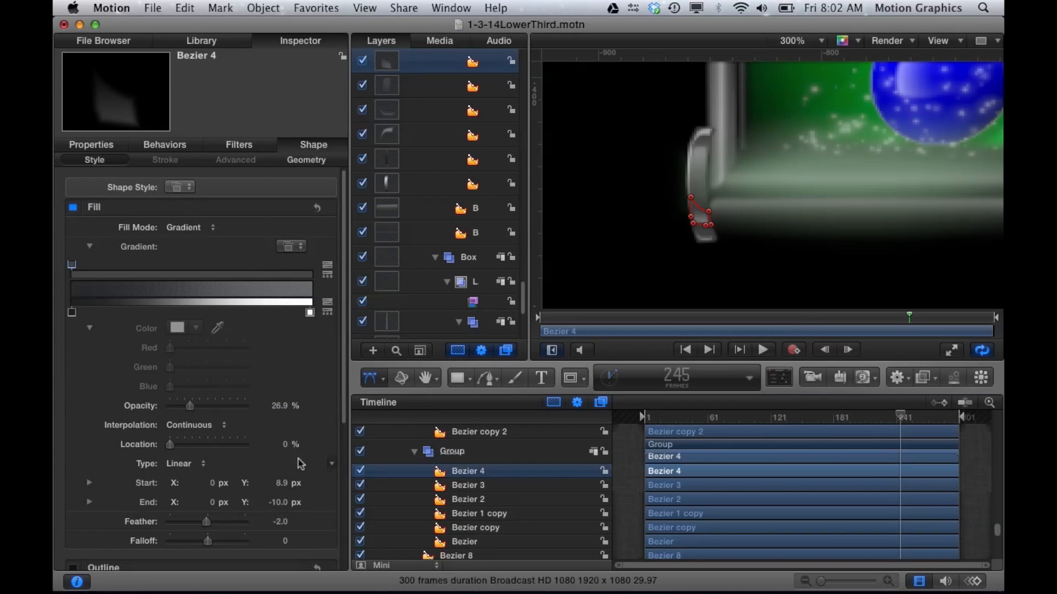
Step: Review Bezier 4's fill feather, falloff and outline settings, and its transform and blending properties
scroll(252, 420, down, 3)
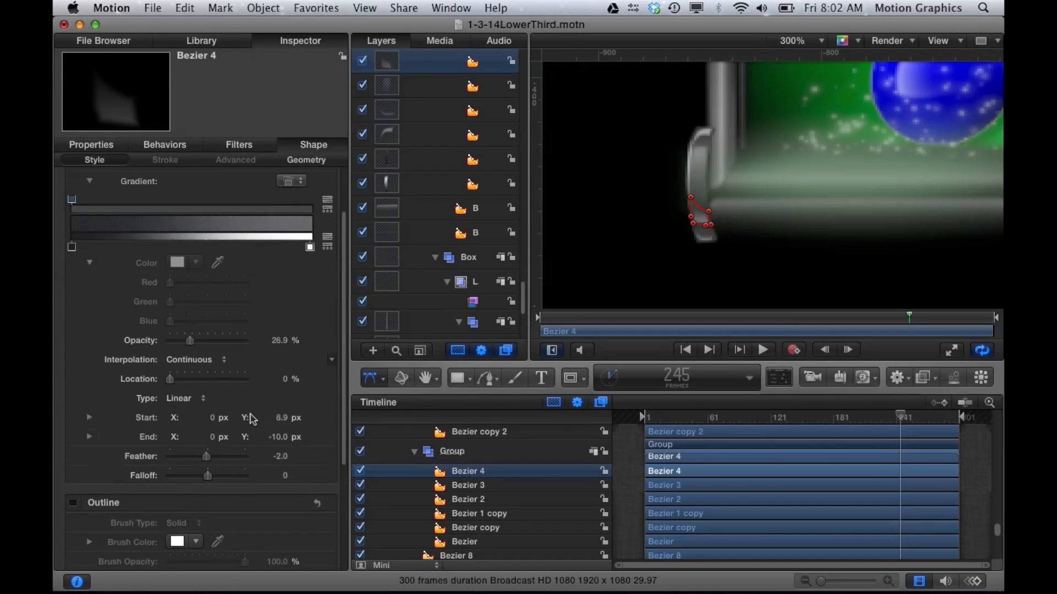
scroll(252, 419, down, 7)
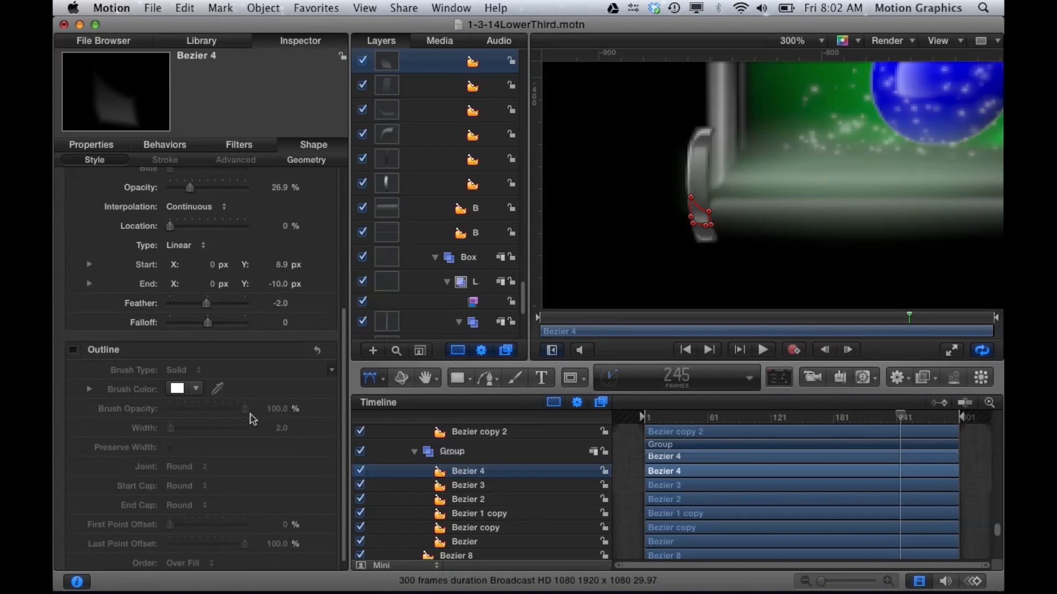
scroll(250, 416, down, 1)
scroll(250, 415, up, 1)
scroll(252, 420, up, 8)
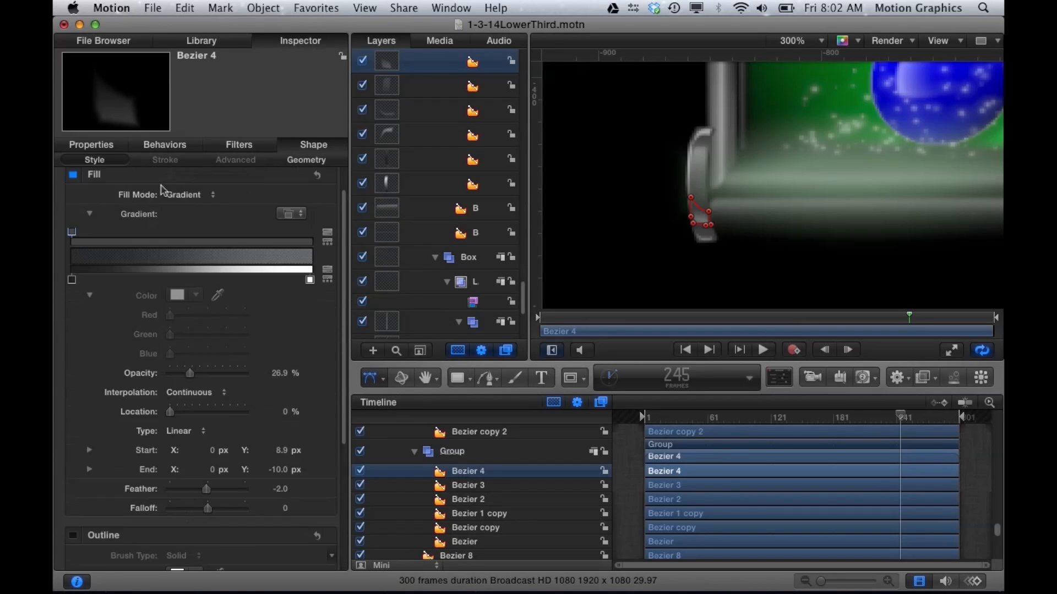
click(109, 150)
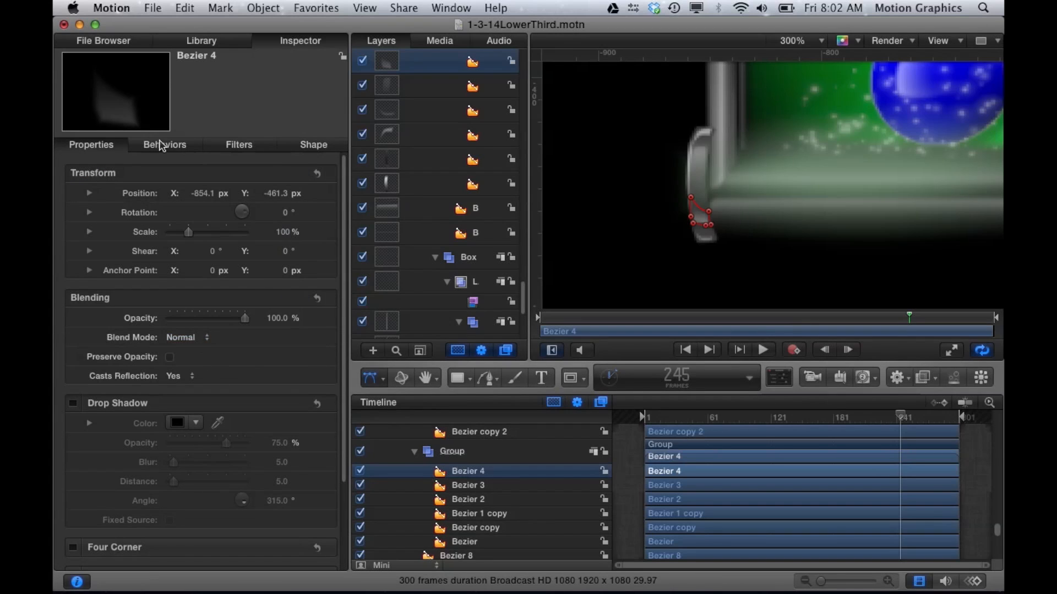
Step: Select Bezier 3 on the left end cap and check the opacity stop of its fill gradient
click(327, 148)
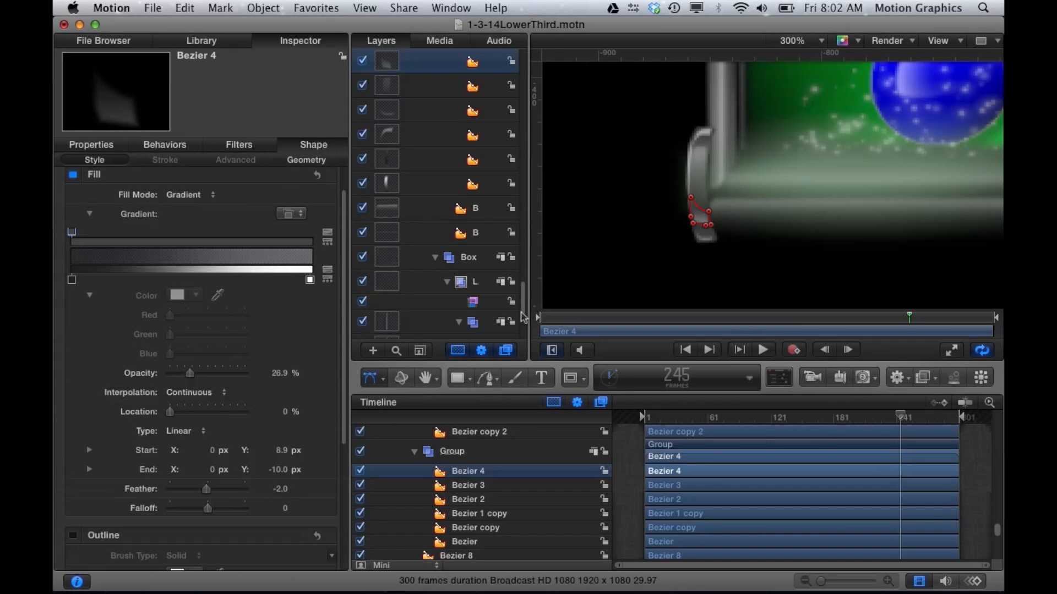
click(461, 490)
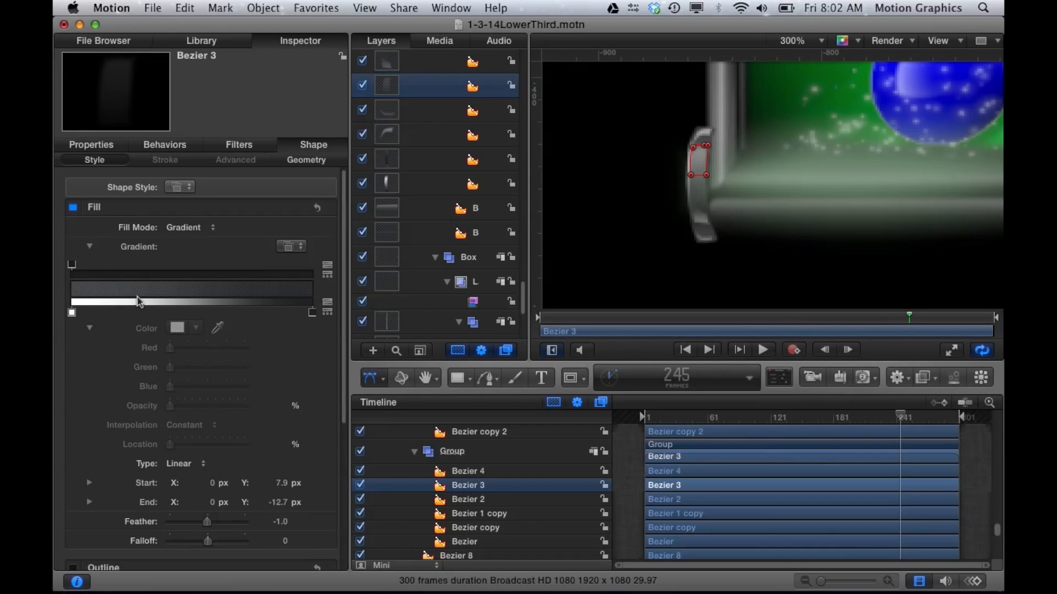
click(72, 265)
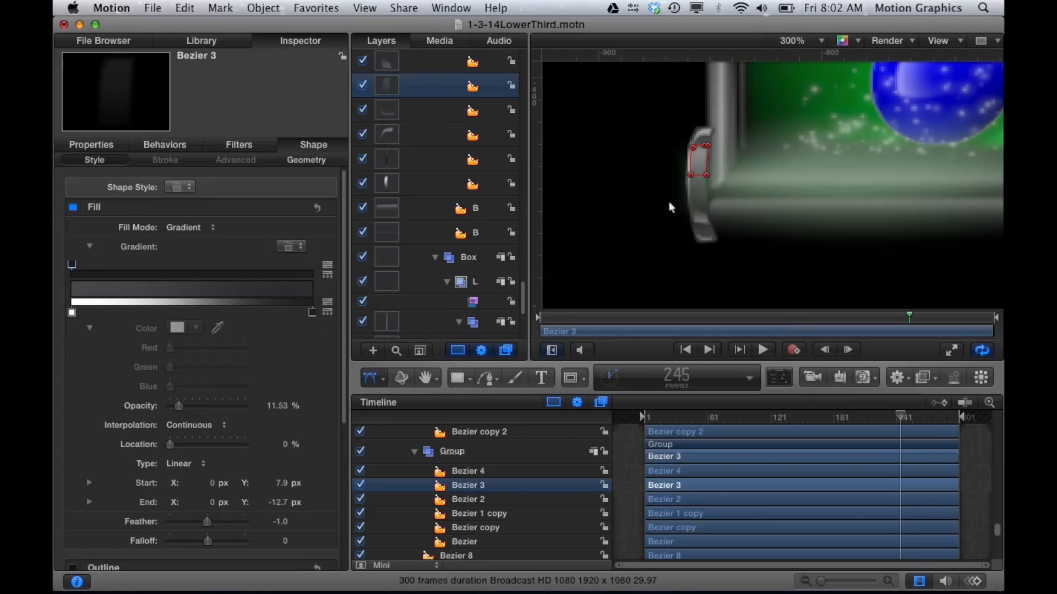
Step: Select Bezier 2 at the foot of the end cap and examine its fill style, geometry control points and transform properties
click(469, 501)
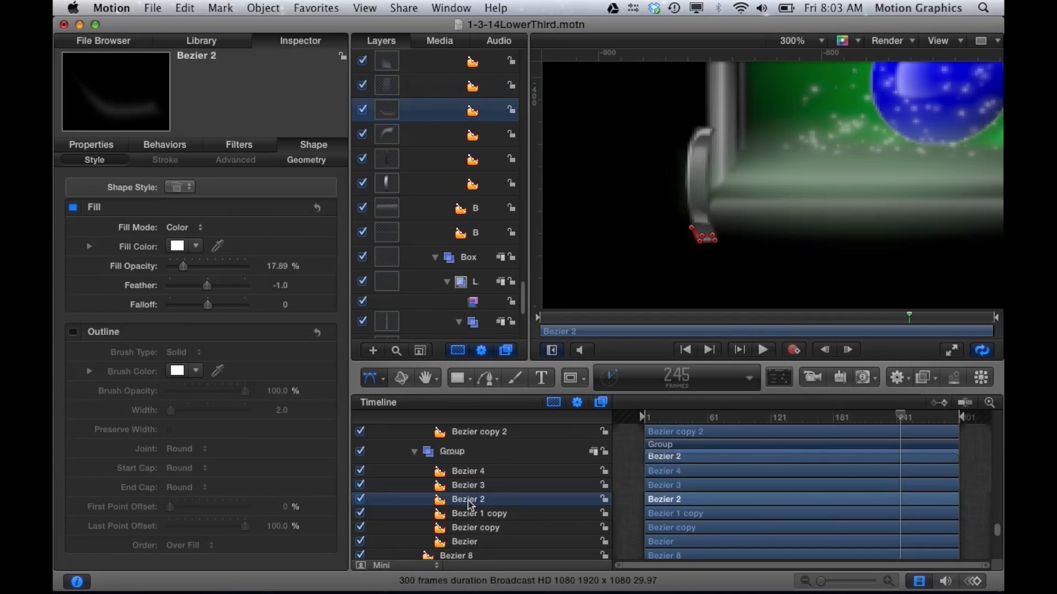
click(311, 164)
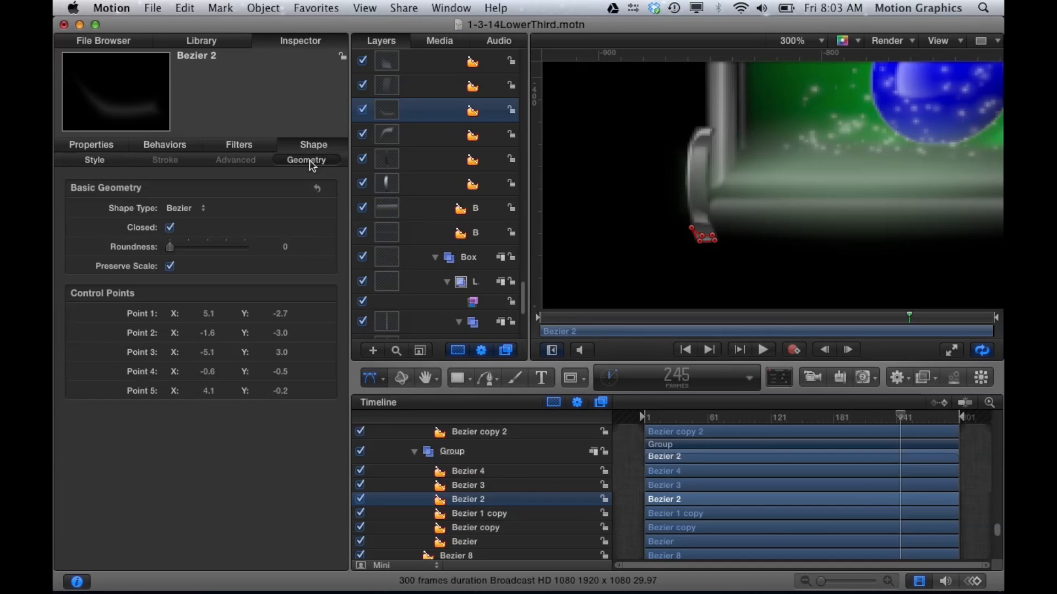
click(103, 162)
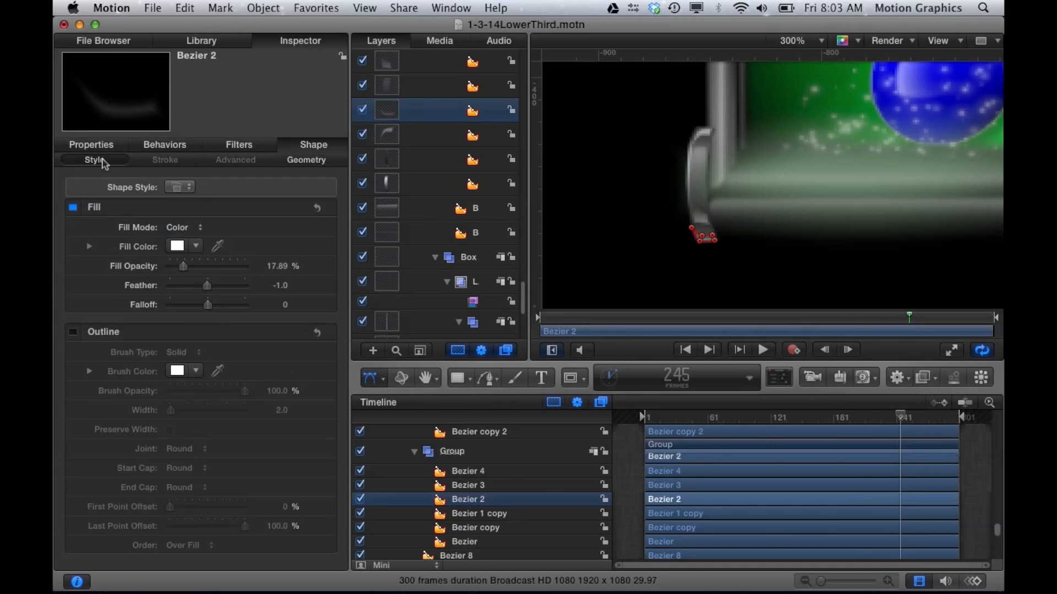
scroll(224, 326, down, 2)
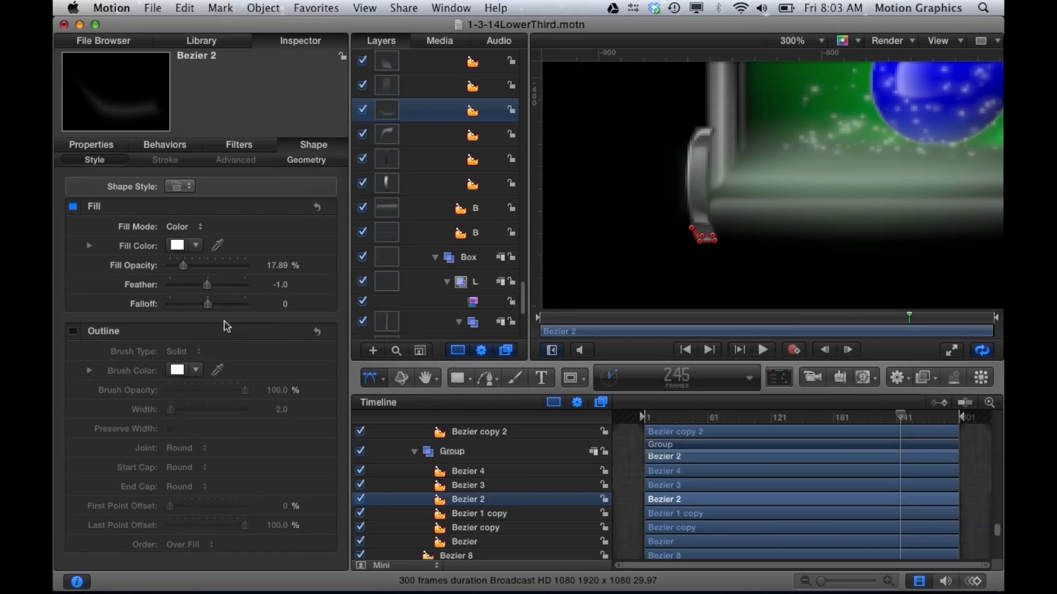
click(300, 165)
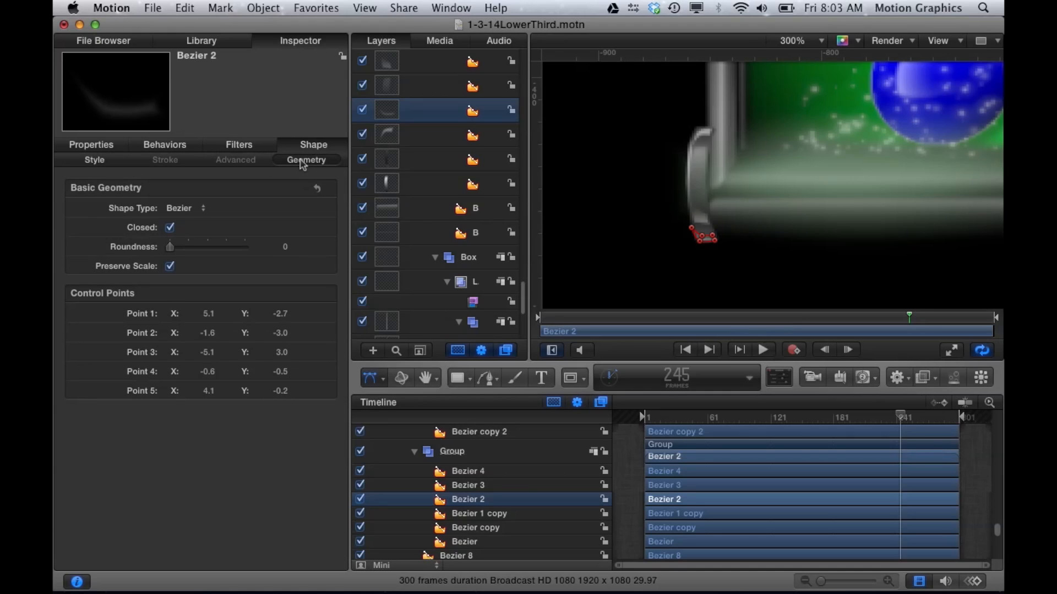
click(100, 151)
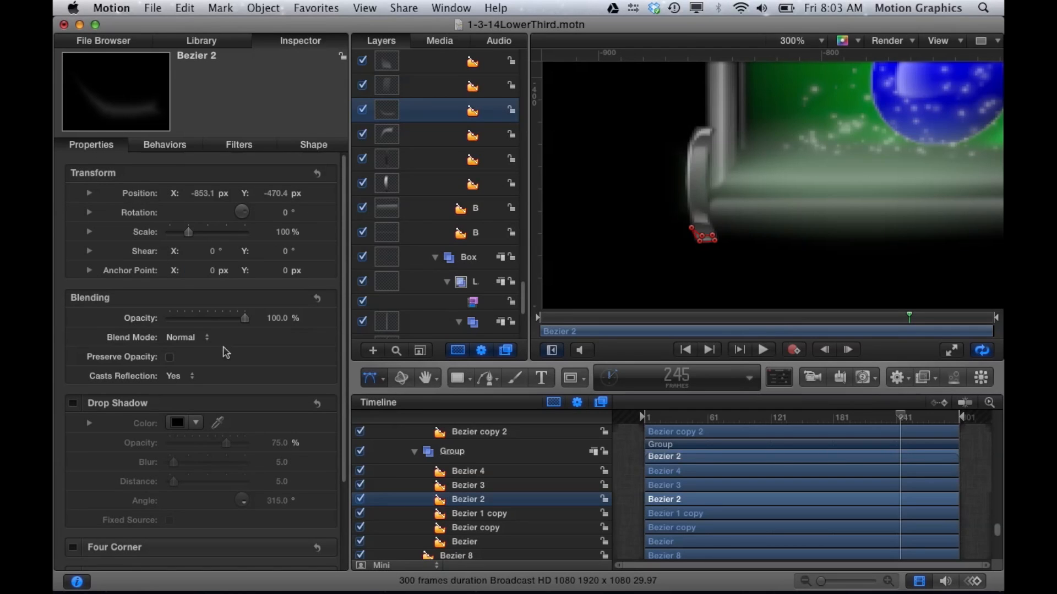
click(323, 146)
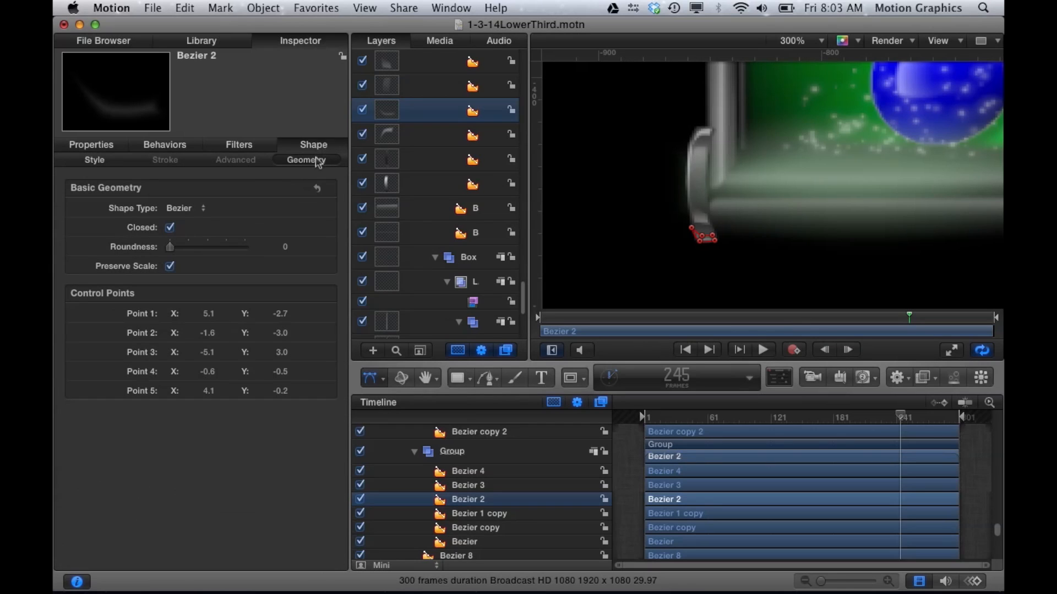
click(299, 160)
click(94, 159)
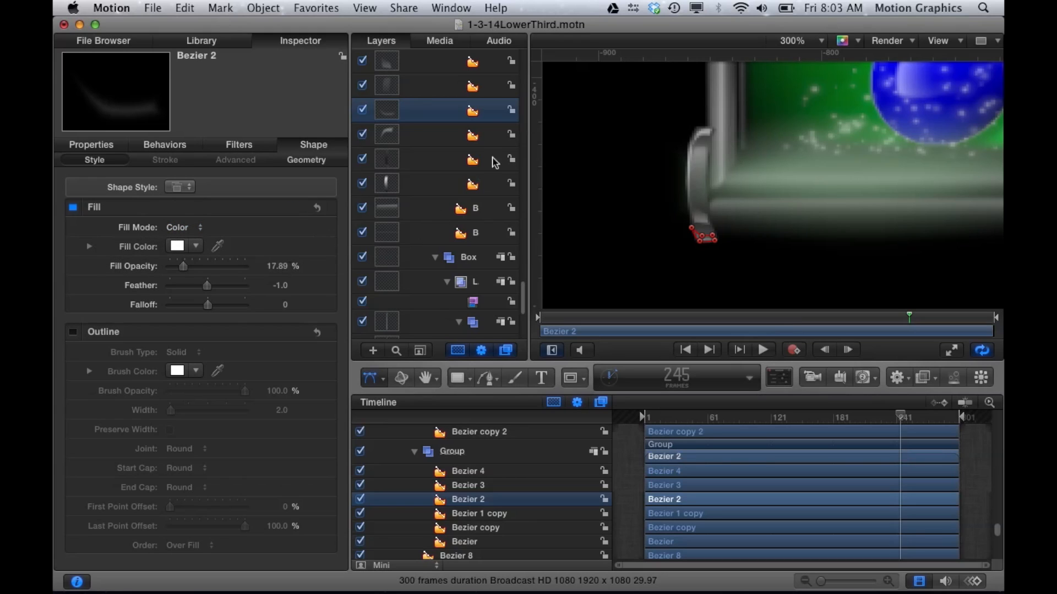
Step: View the fill settings of Bezier 1 copy, and check the opacity stop in the Bezier copy shape's gradient
click(480, 516)
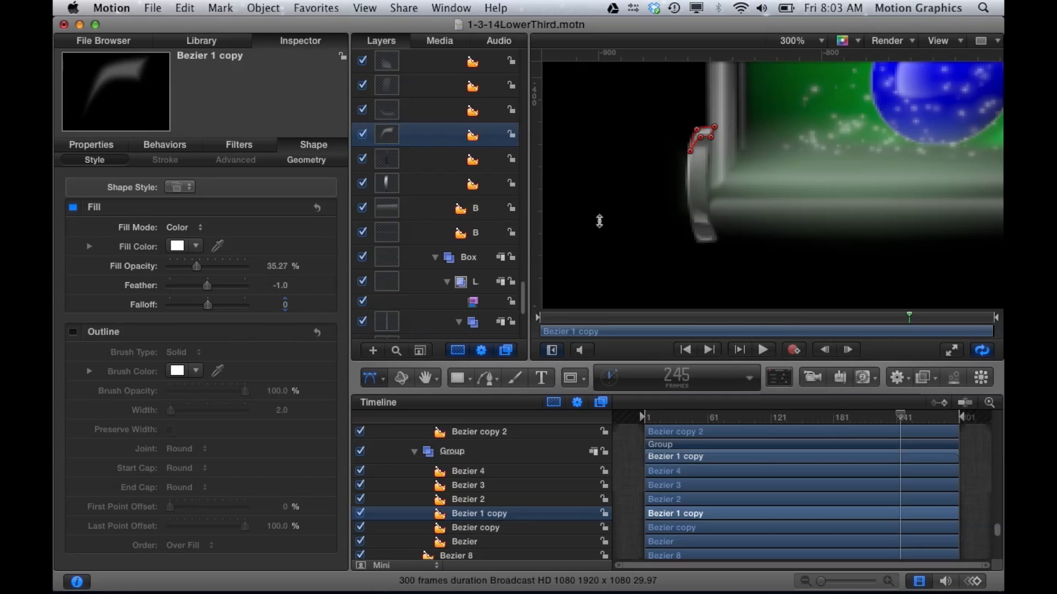
click(477, 530)
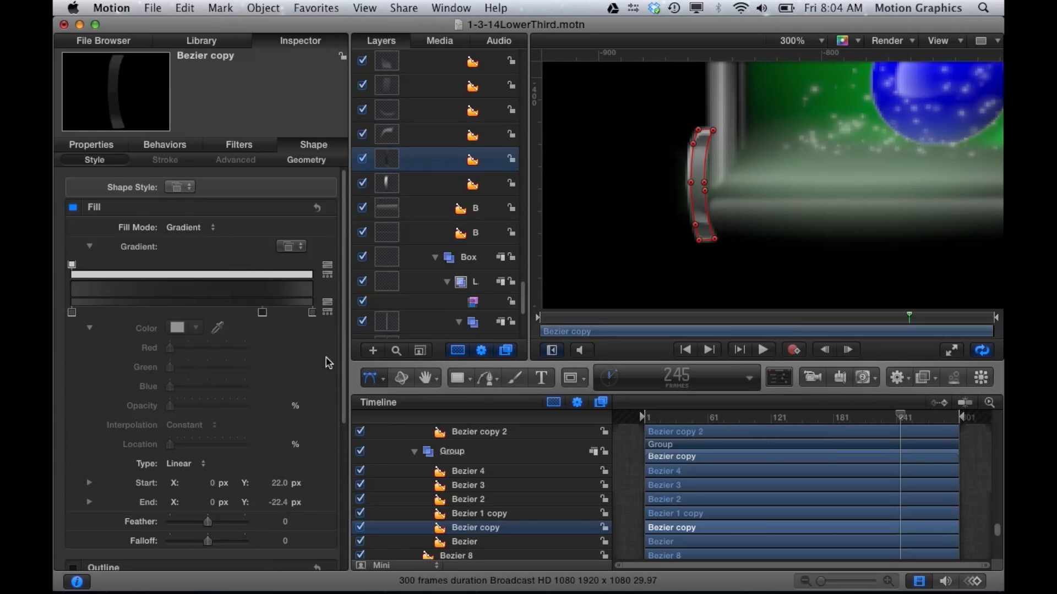
click(72, 265)
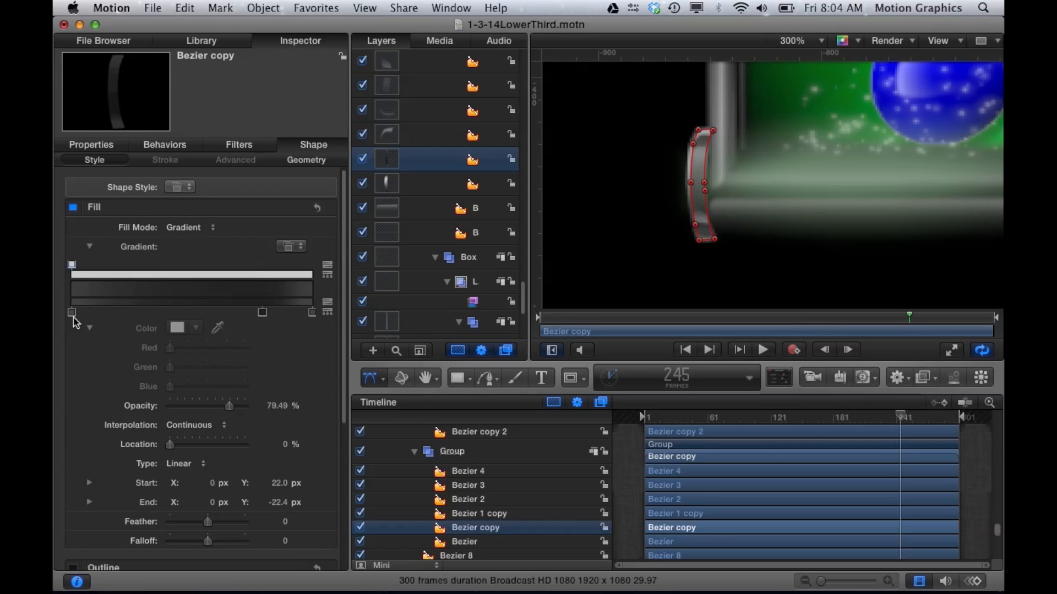
Step: Check the gradient opacity stop of the Group's lowest Bezier shape and solo the shape temporarily on the canvas
click(482, 543)
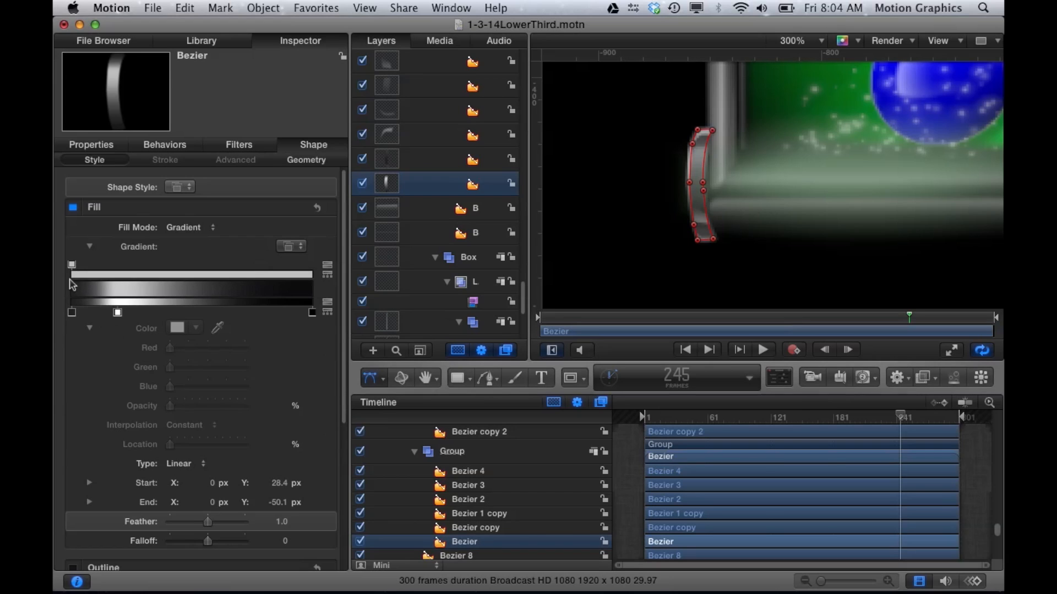
click(72, 265)
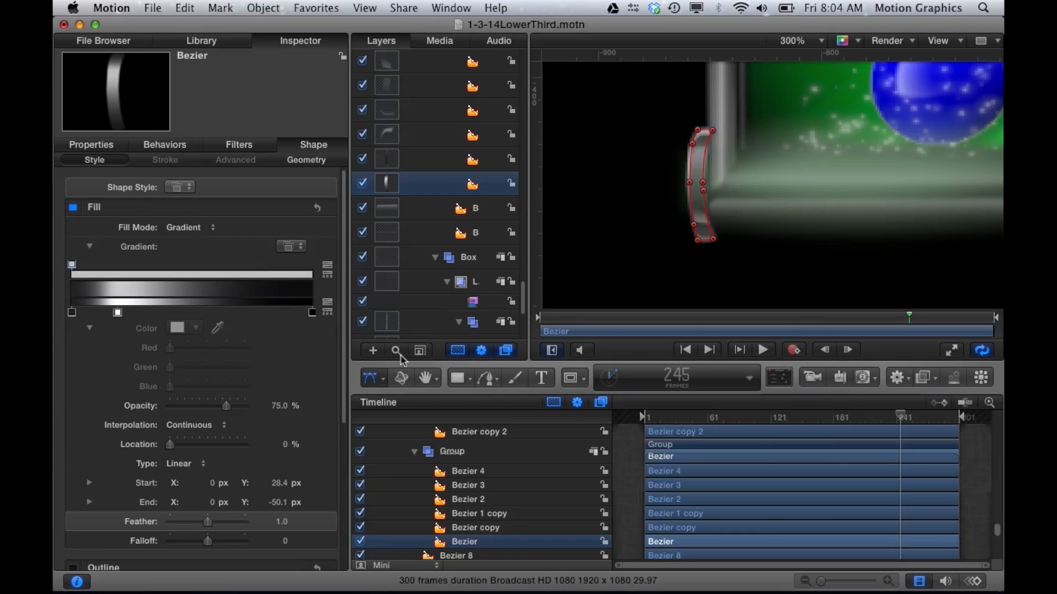
key(ctrl+s)
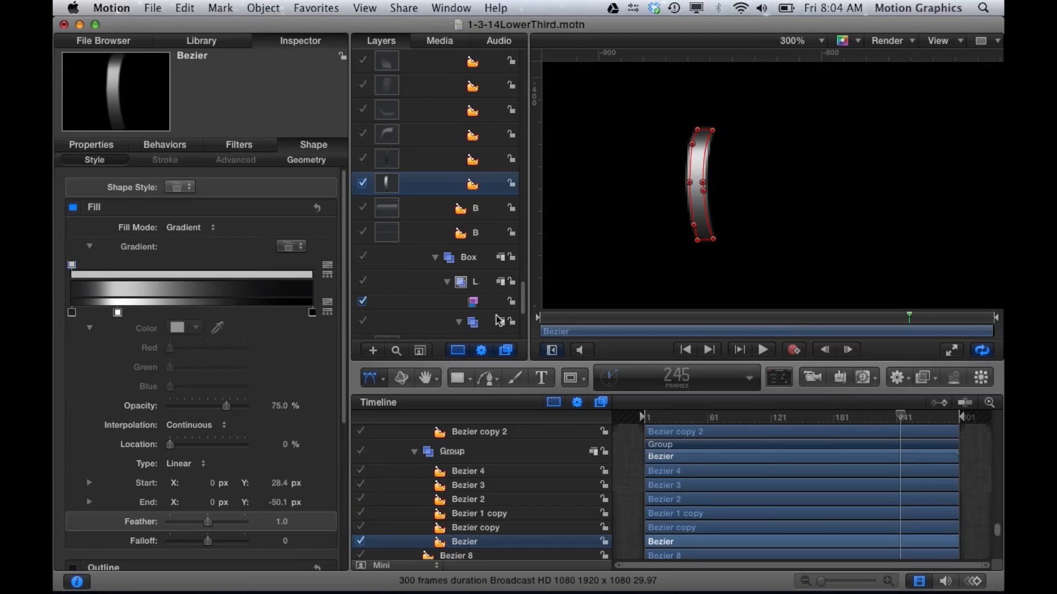
key(ctrl+s)
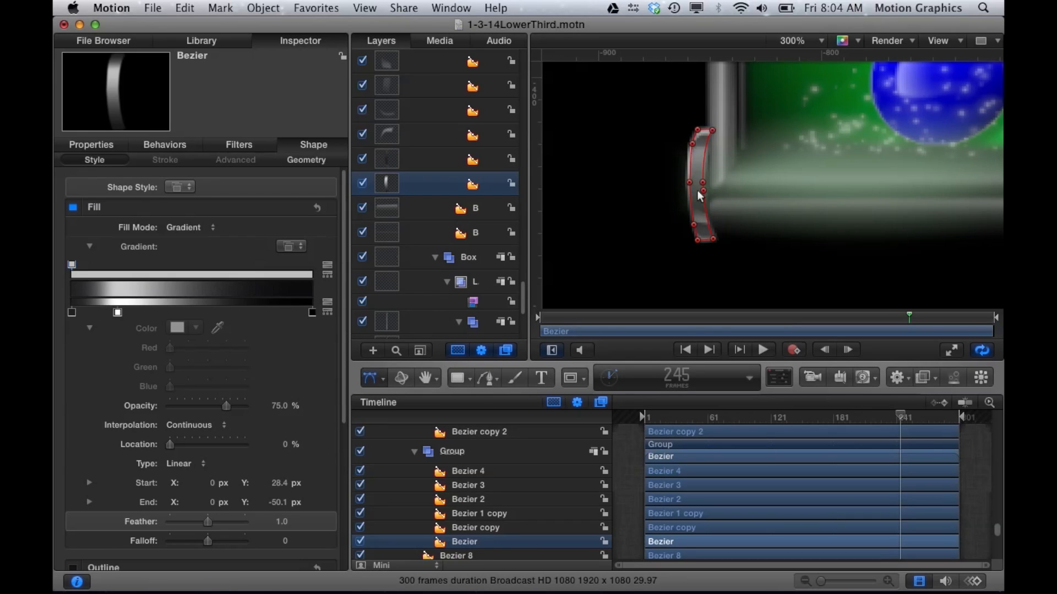
Step: Locate the flopped Group copy in the layer list and examine its end cap at the lower third's right end
scroll(538, 531, up, 5)
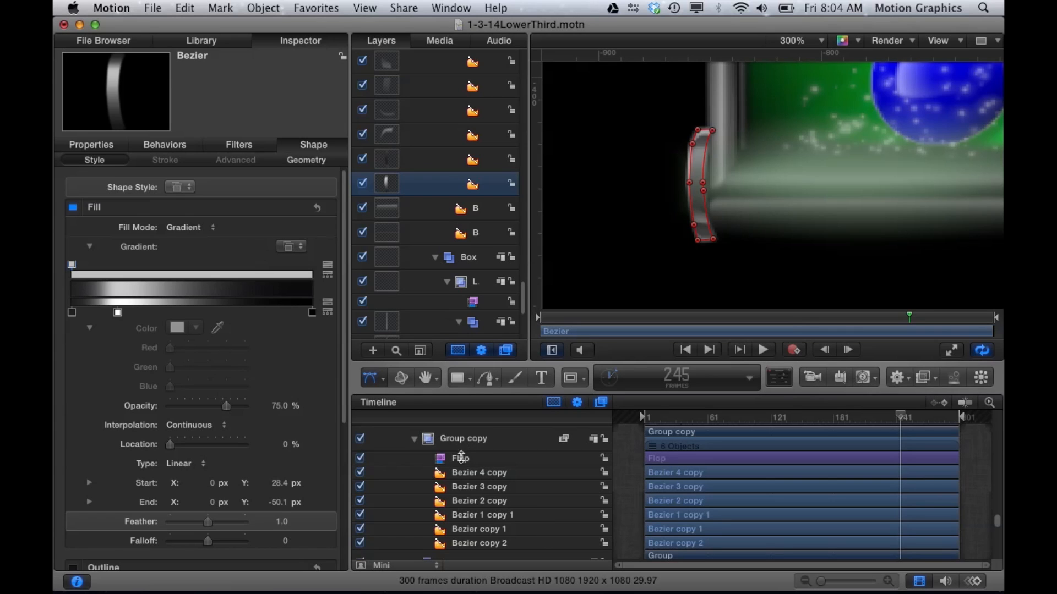
scroll(717, 246, right, 10)
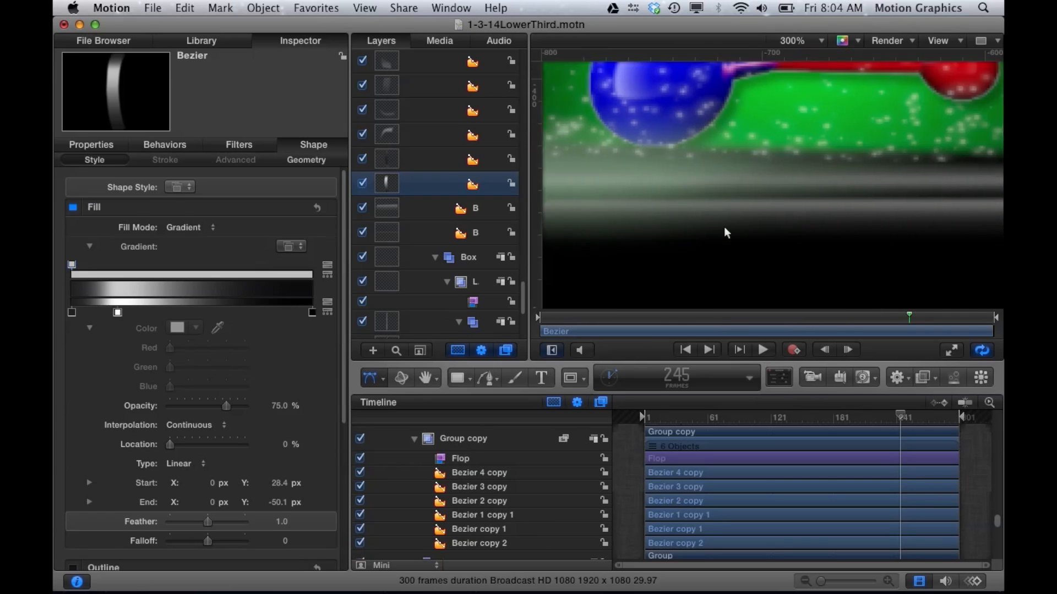
scroll(725, 233, right, 10)
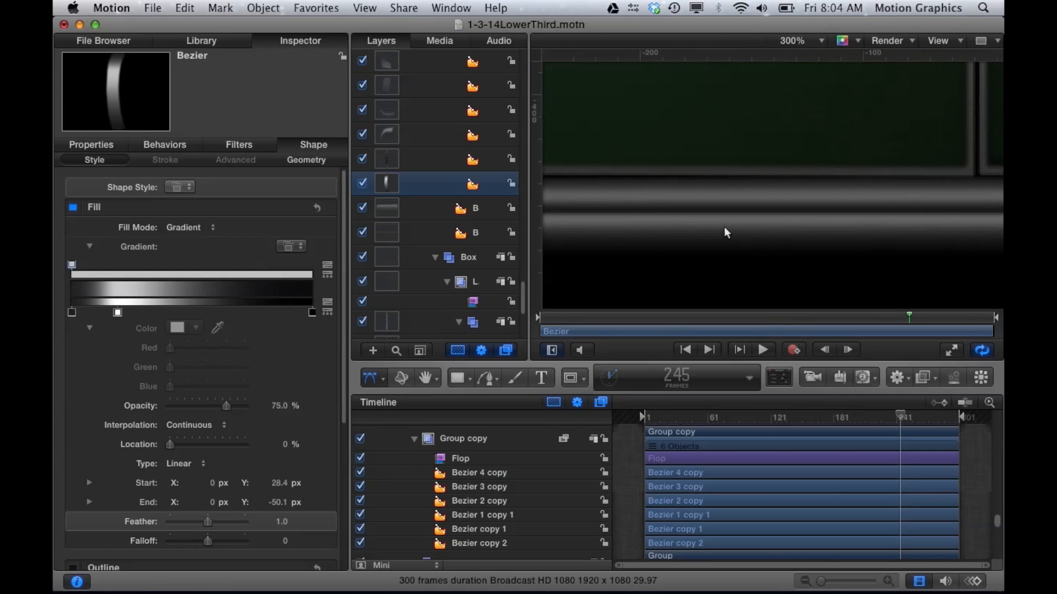
scroll(725, 233, right, 10)
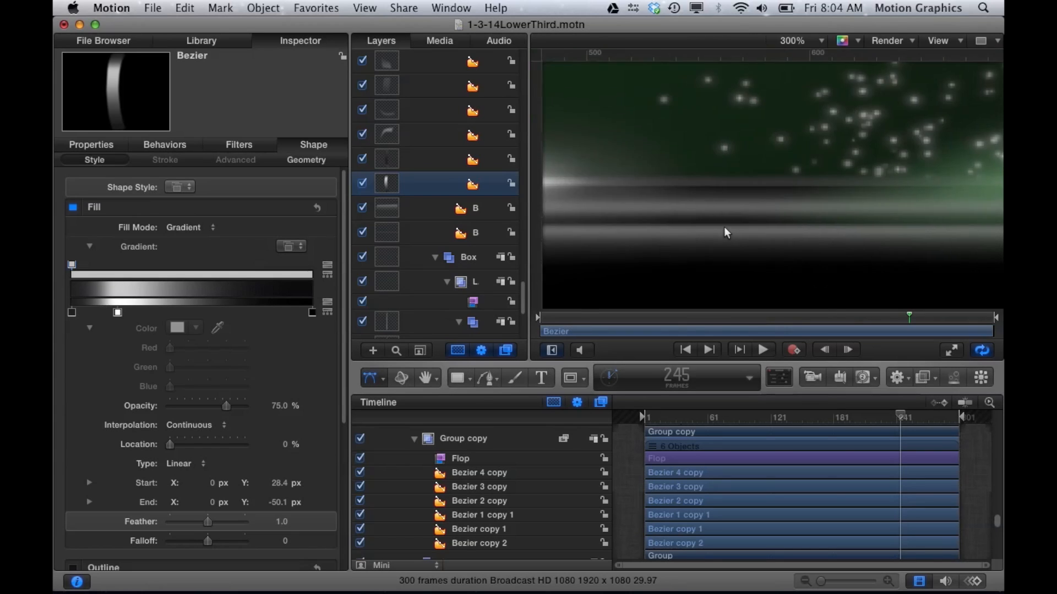
scroll(725, 233, right, 10)
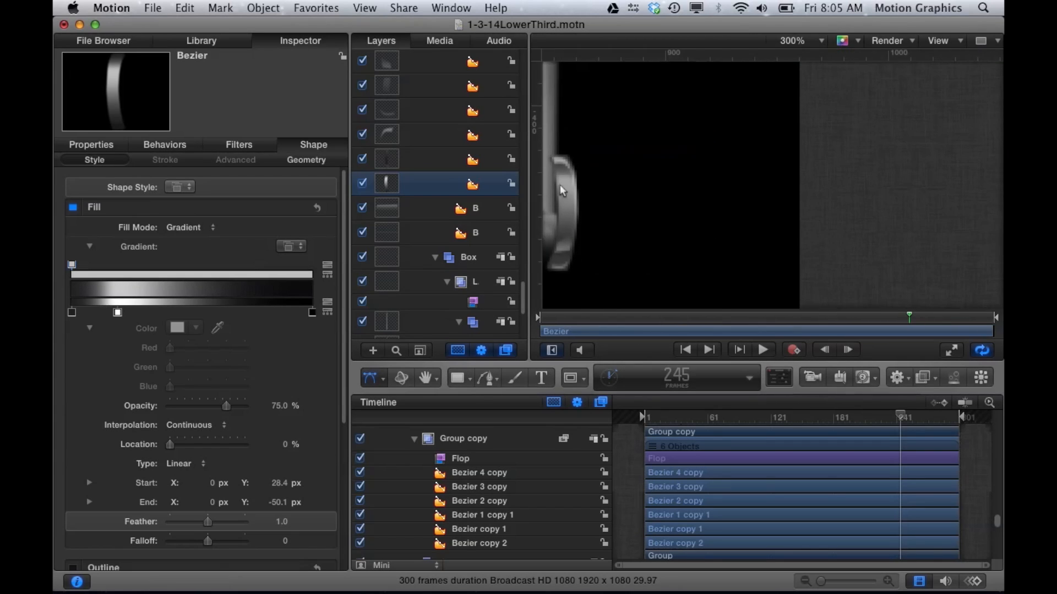
scroll(565, 209, left, 3)
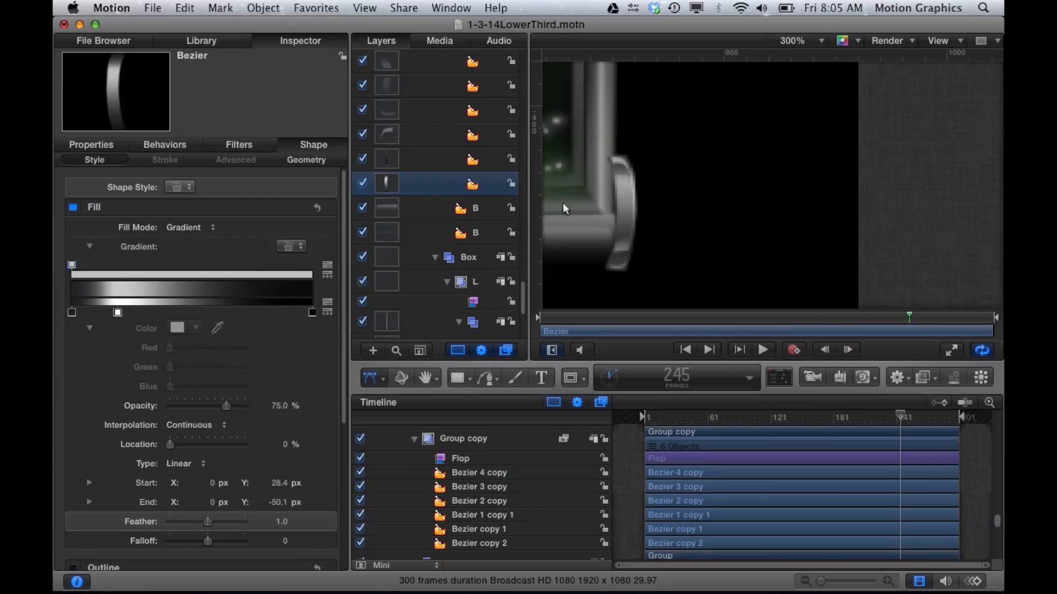
Step: Collapse the BottomCylendar and Box groups inside OuterBox, and select OuterBox's Image Mask to show its mask settings
scroll(490, 495, up, 6)
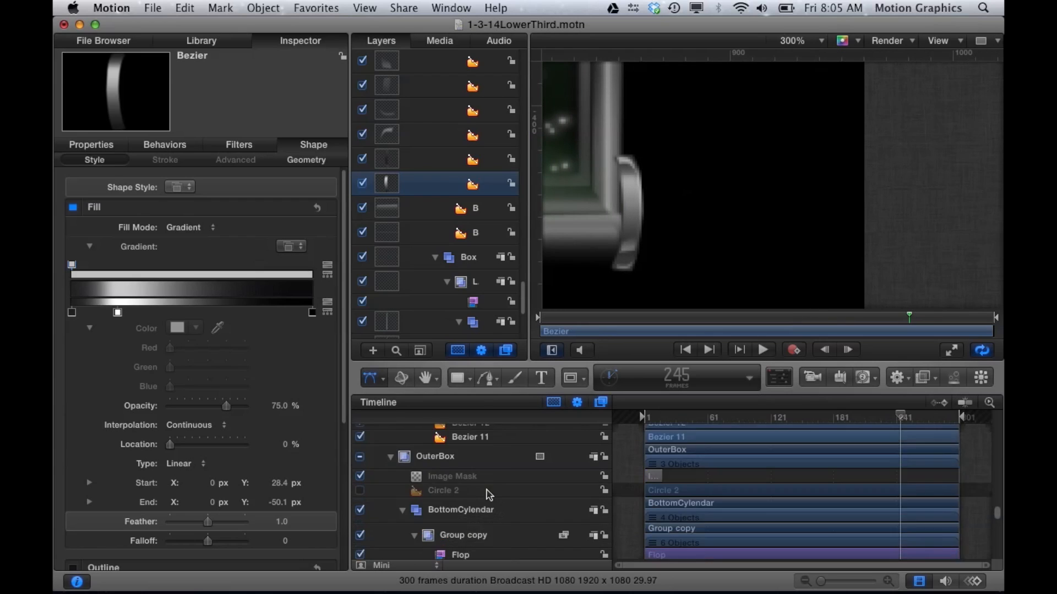
scroll(490, 496, down, 3)
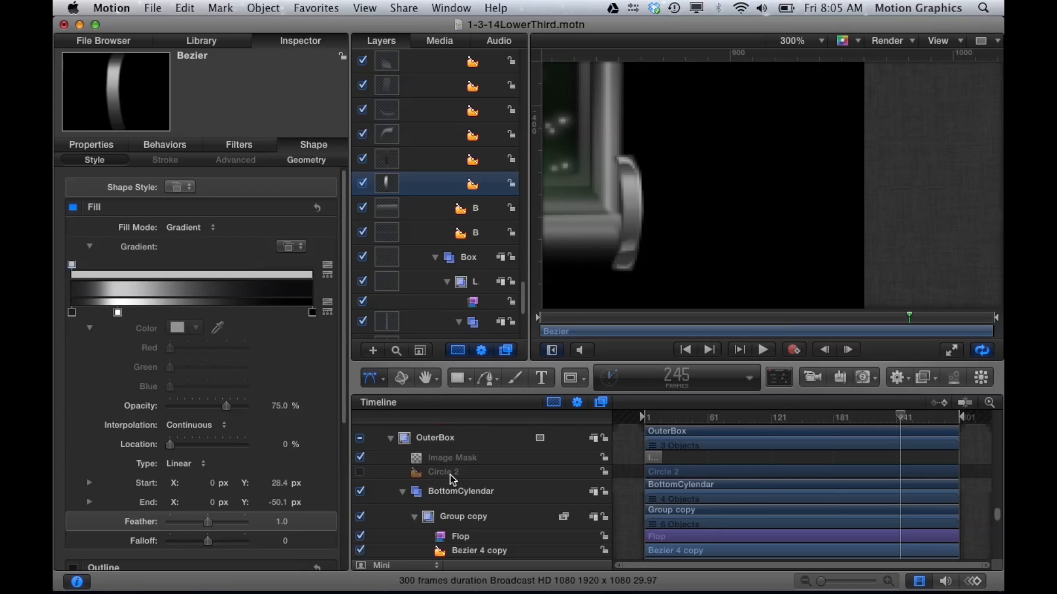
scroll(452, 480, up, 1)
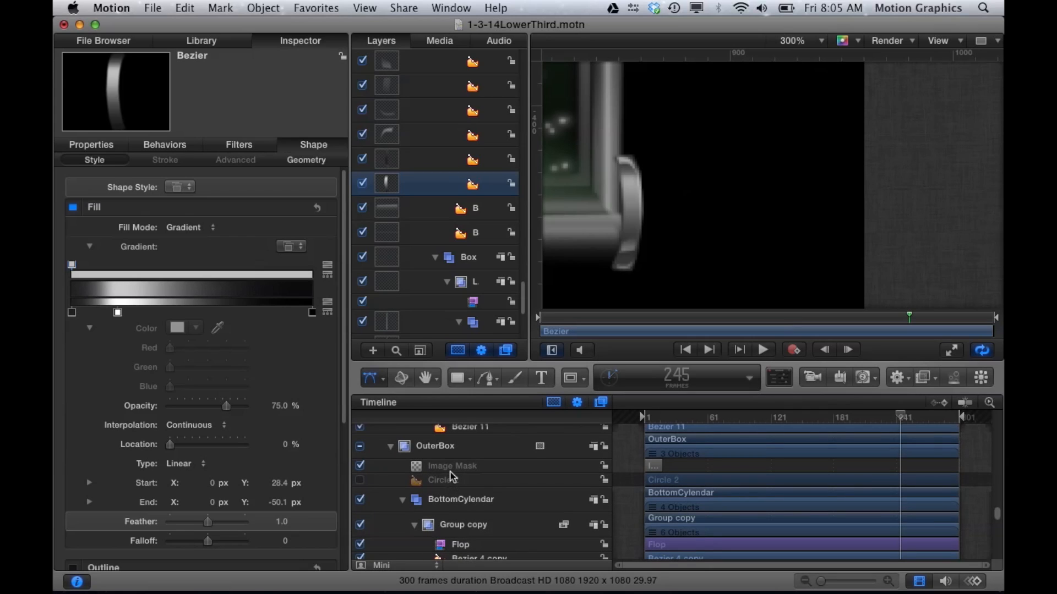
scroll(453, 477, up, 2)
scroll(453, 476, up, 2)
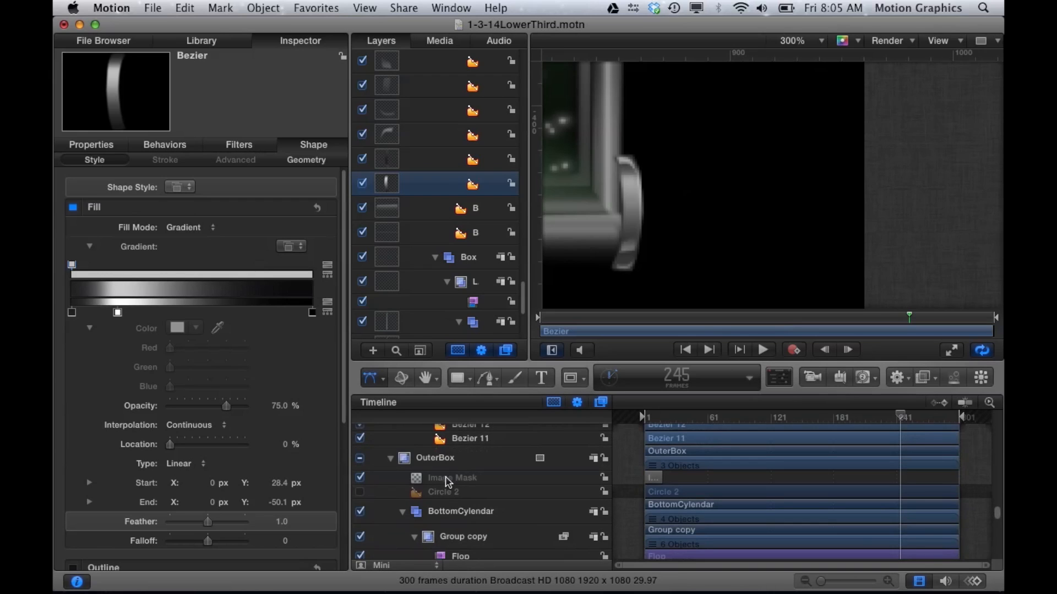
click(402, 513)
mouse_move(397, 575)
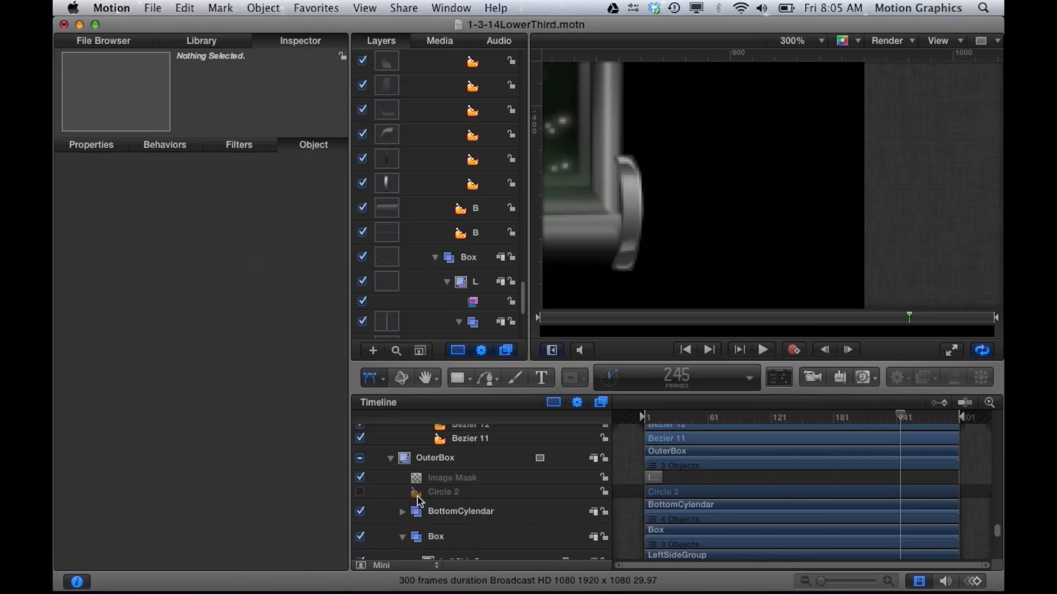
click(403, 539)
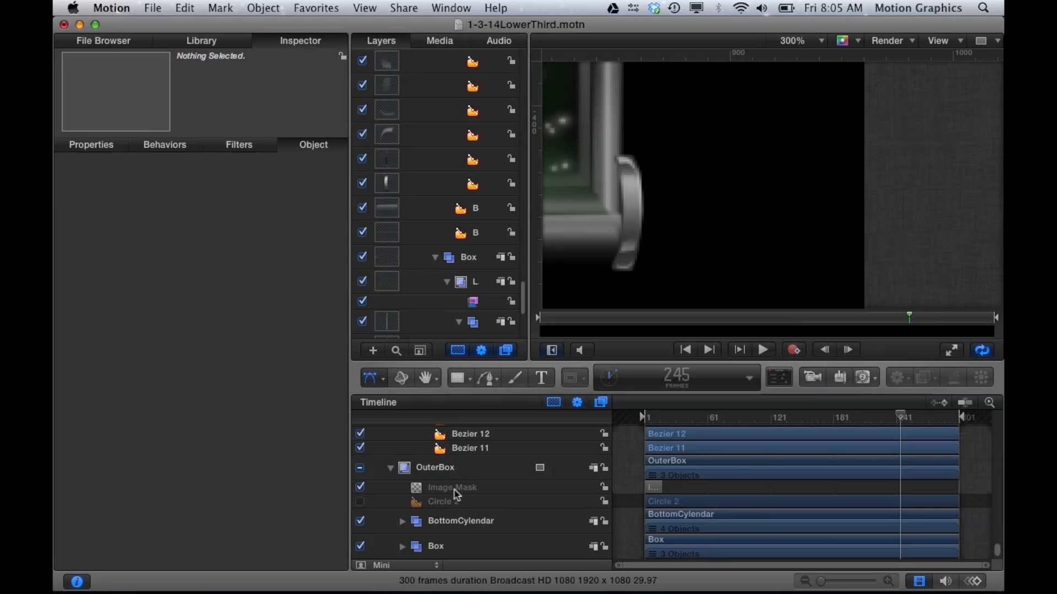
click(452, 489)
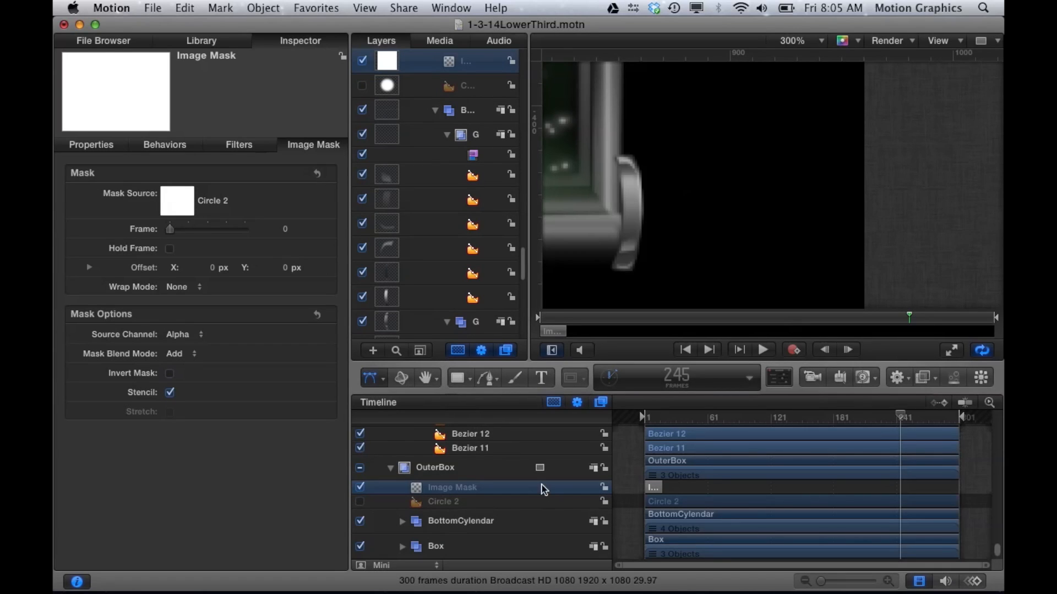
Step: Locate the Bezier shapes above OuterBox in the timeline and fit the whole lower third in the canvas
scroll(549, 497, up, 5)
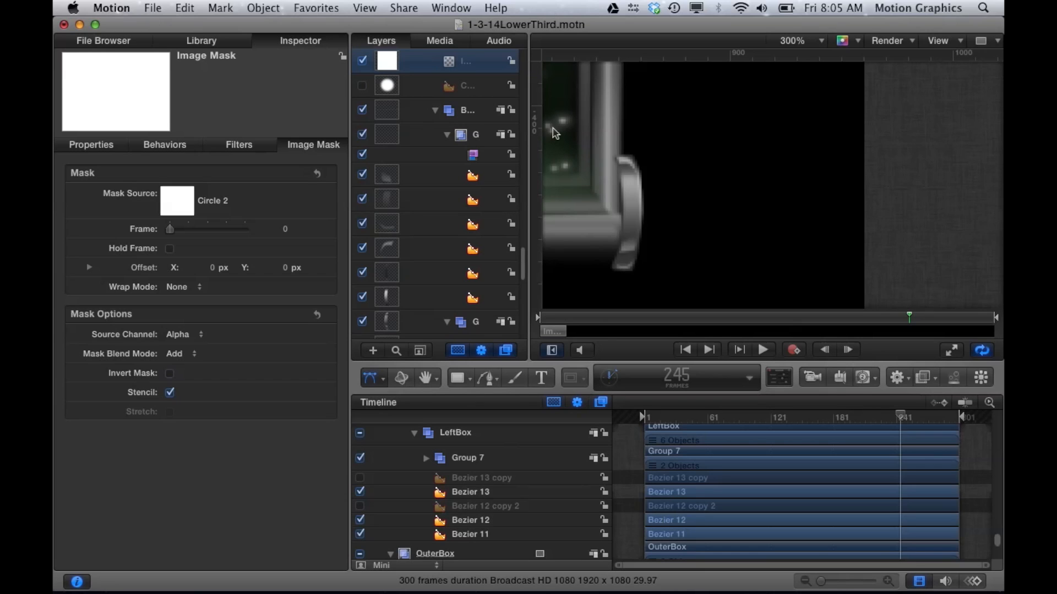
scroll(672, 172, left, 10)
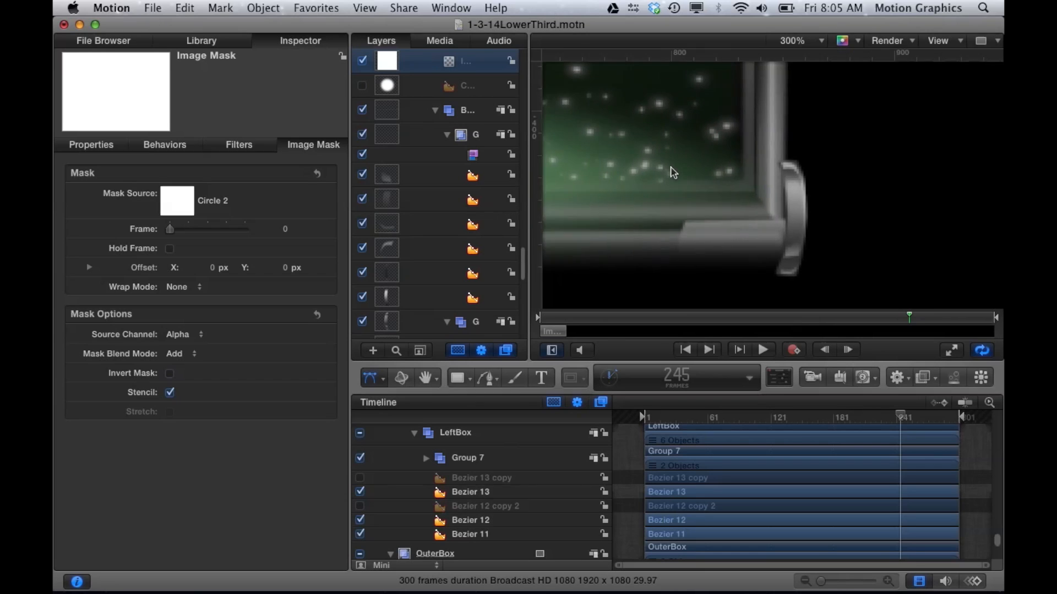
scroll(672, 172, up, 3)
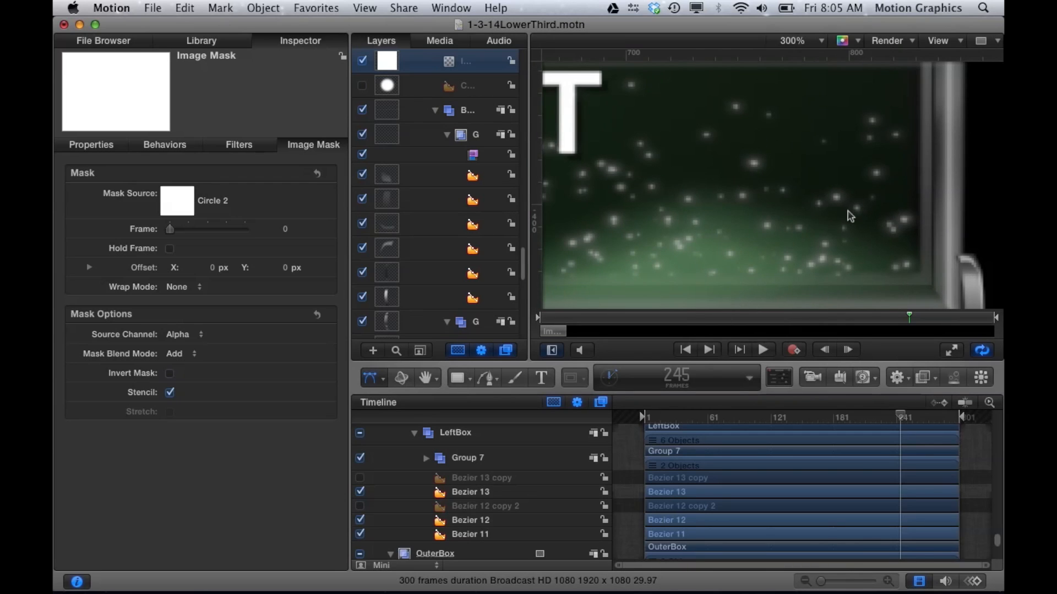
scroll(465, 484, down, 4)
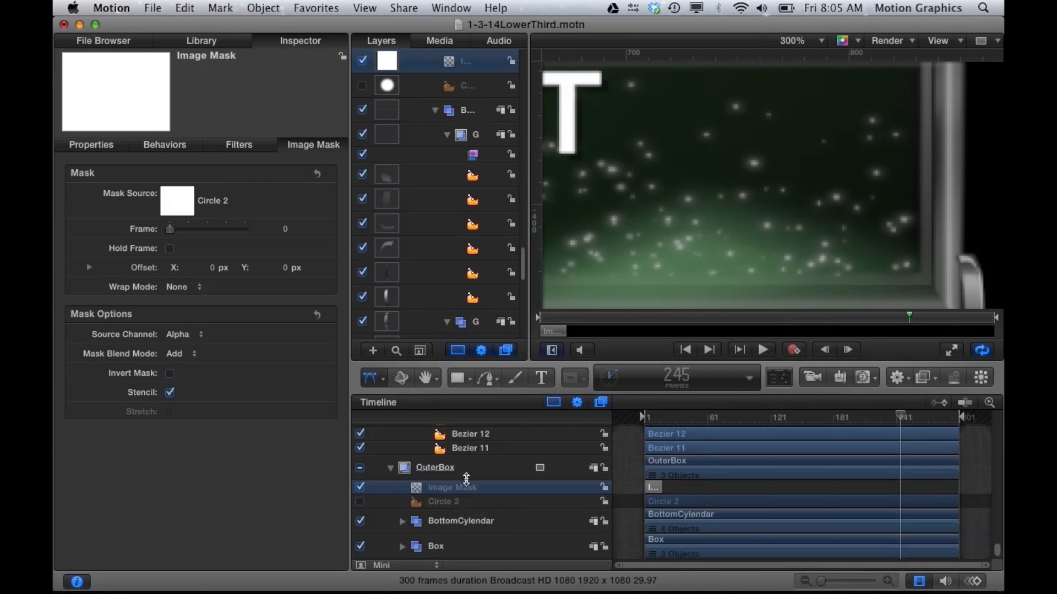
scroll(466, 479, up, 2)
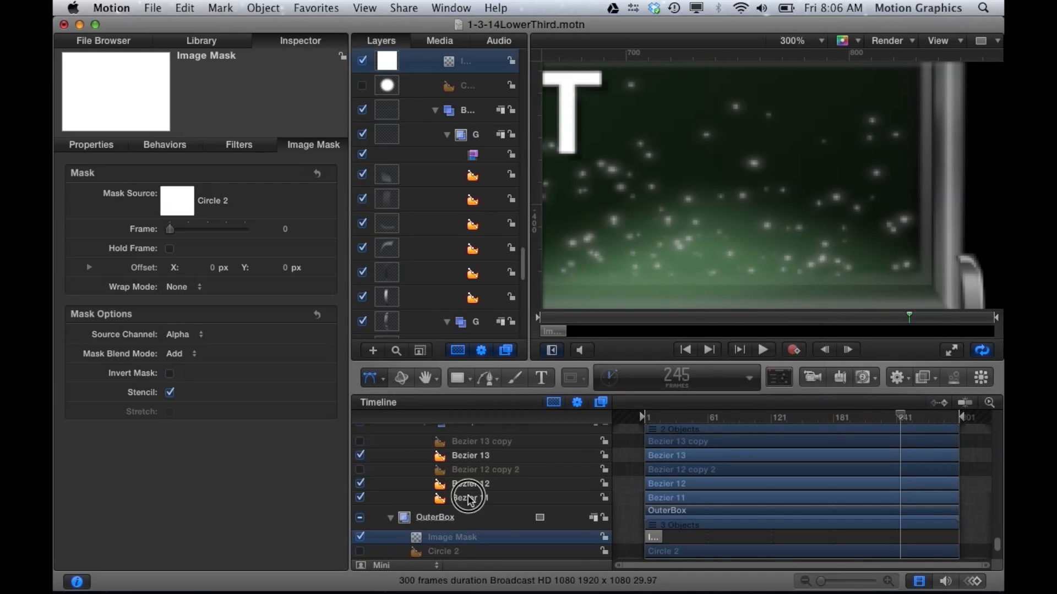
click(471, 500)
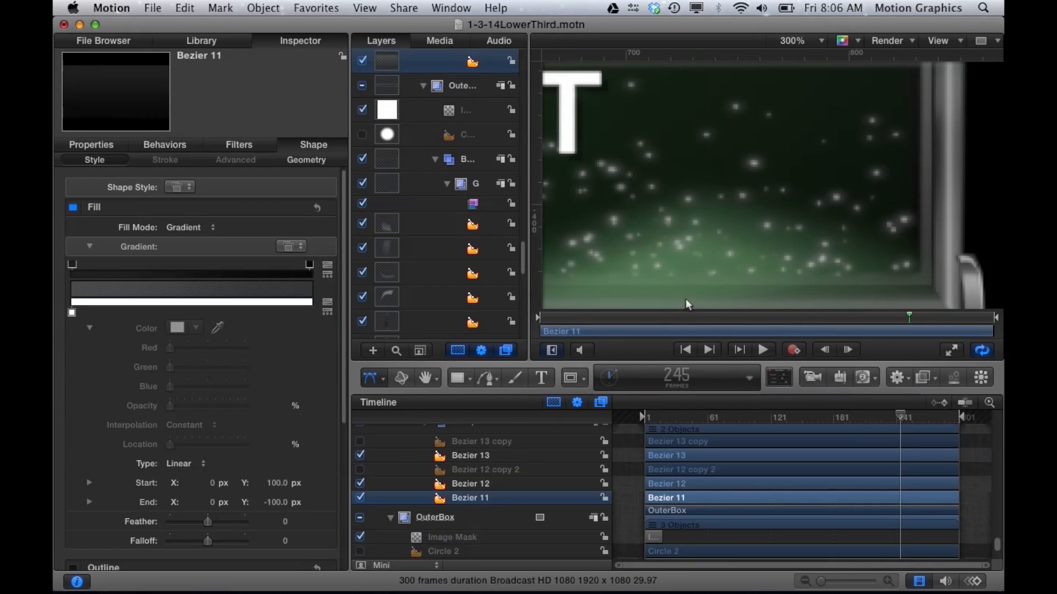
click(703, 222)
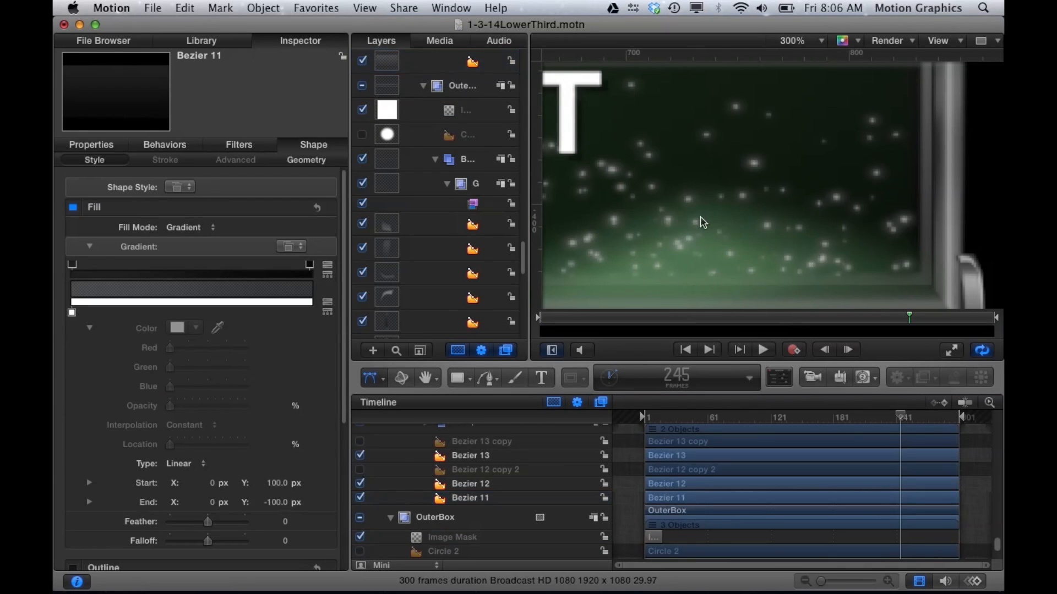
key(shift+z)
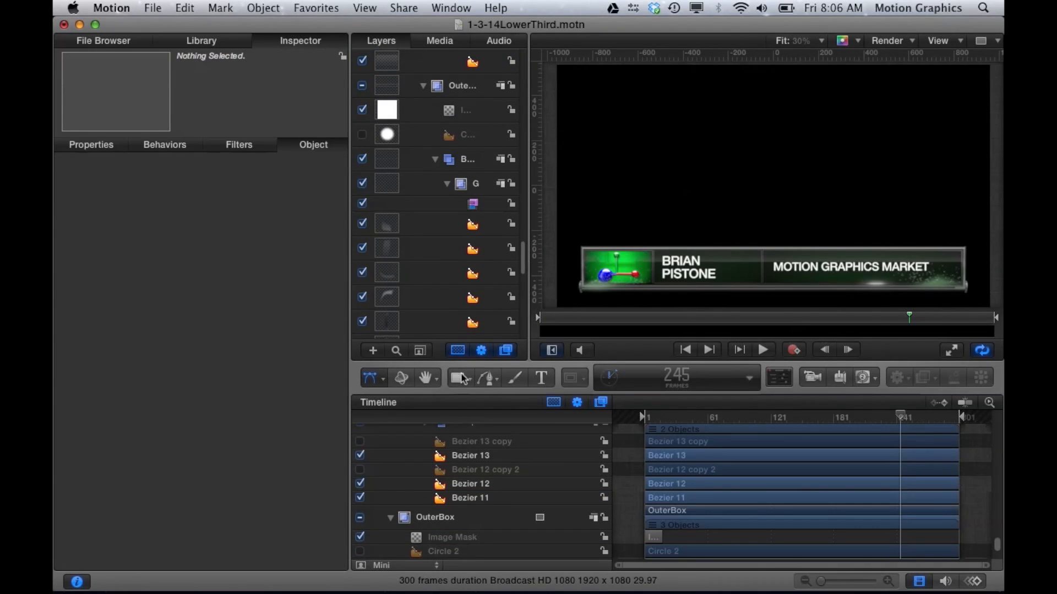
Step: Select Bezier 11 in the LeftBox group and check the opacity and color stops of its gradient fill
click(471, 498)
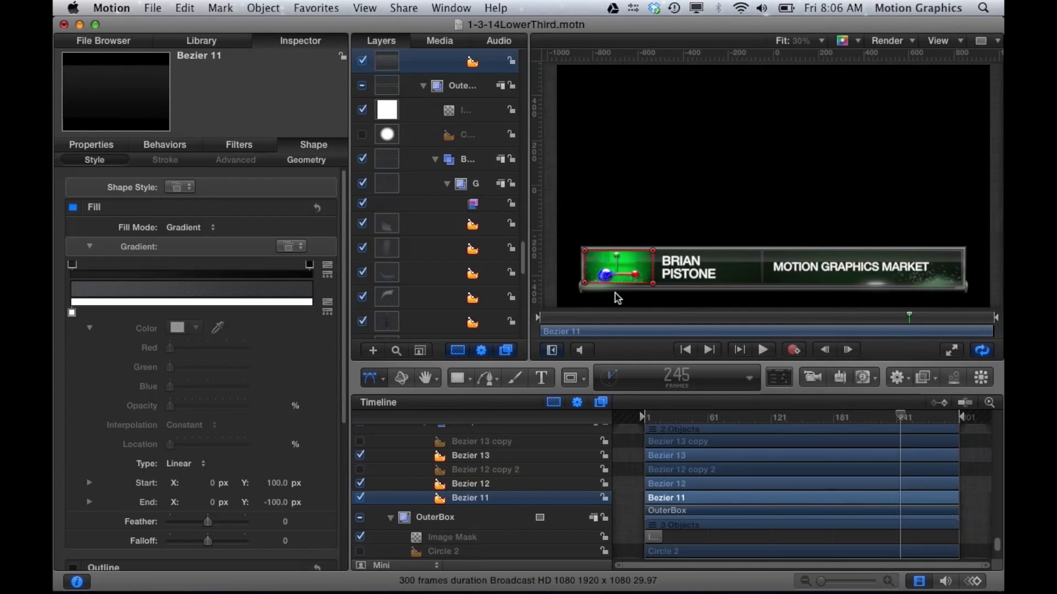
key(super+equal)
key(super+equal)
scroll(642, 229, down, 5)
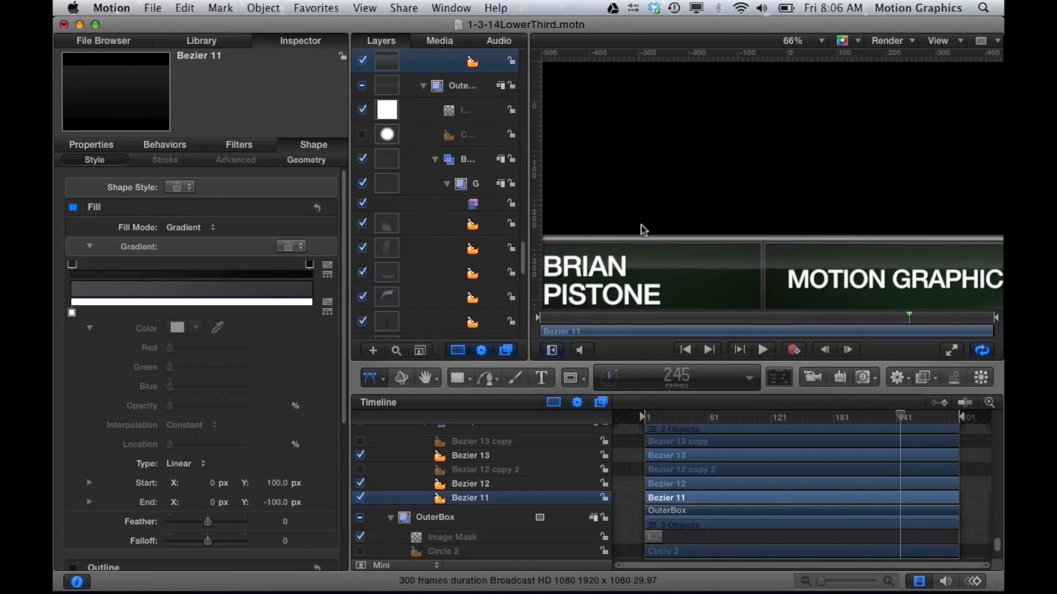
scroll(642, 229, down, 3)
scroll(639, 220, left, 6)
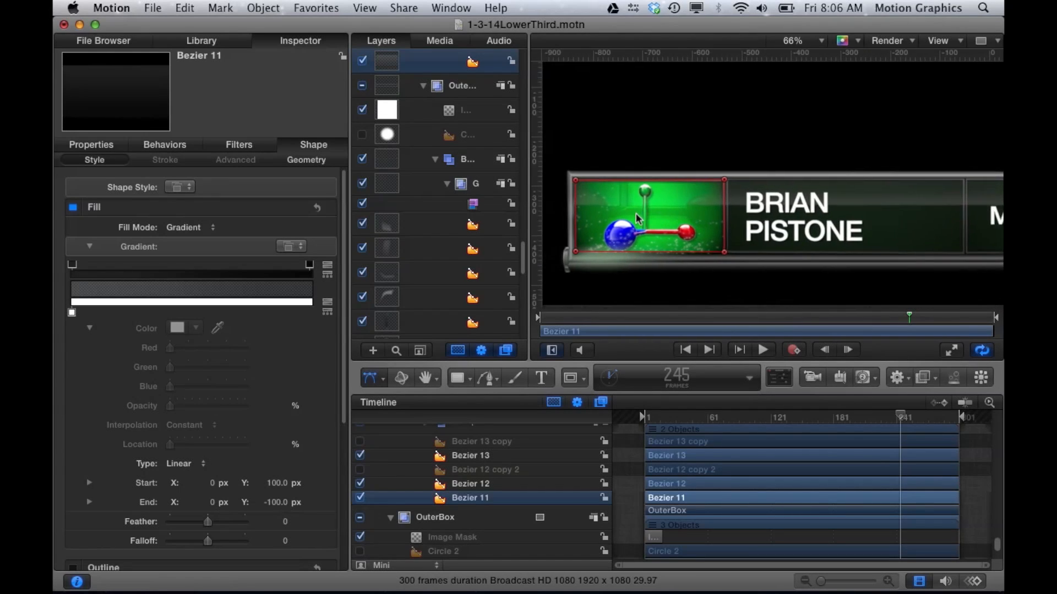
scroll(637, 219, left, 3)
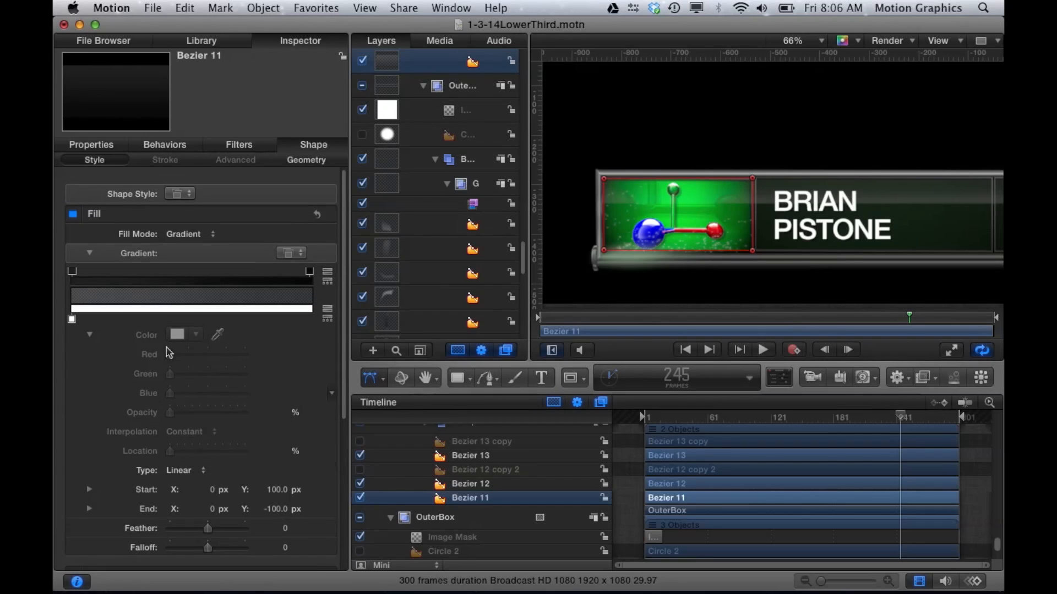
click(73, 266)
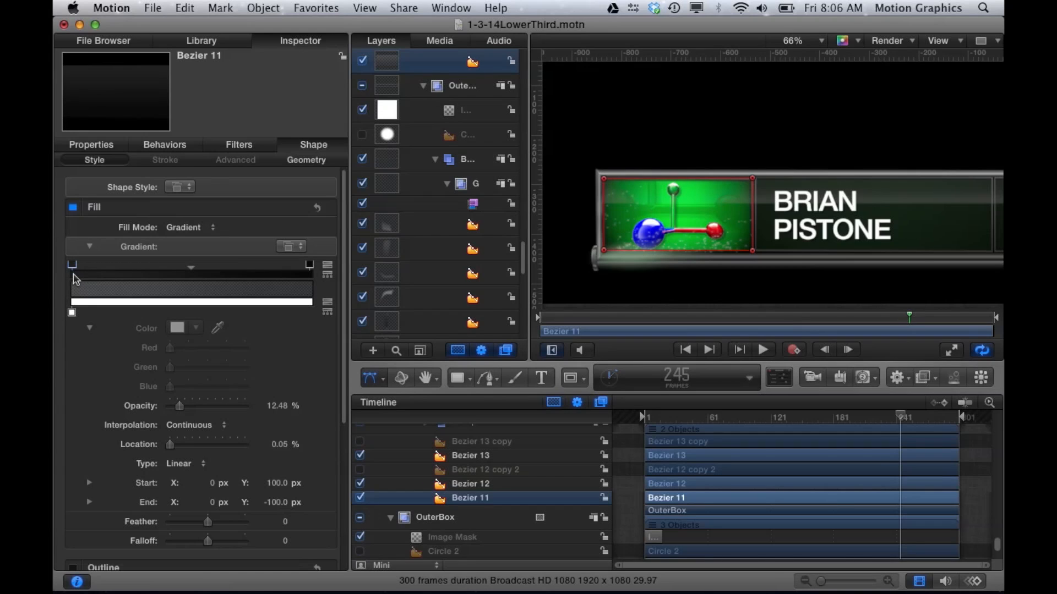
click(72, 313)
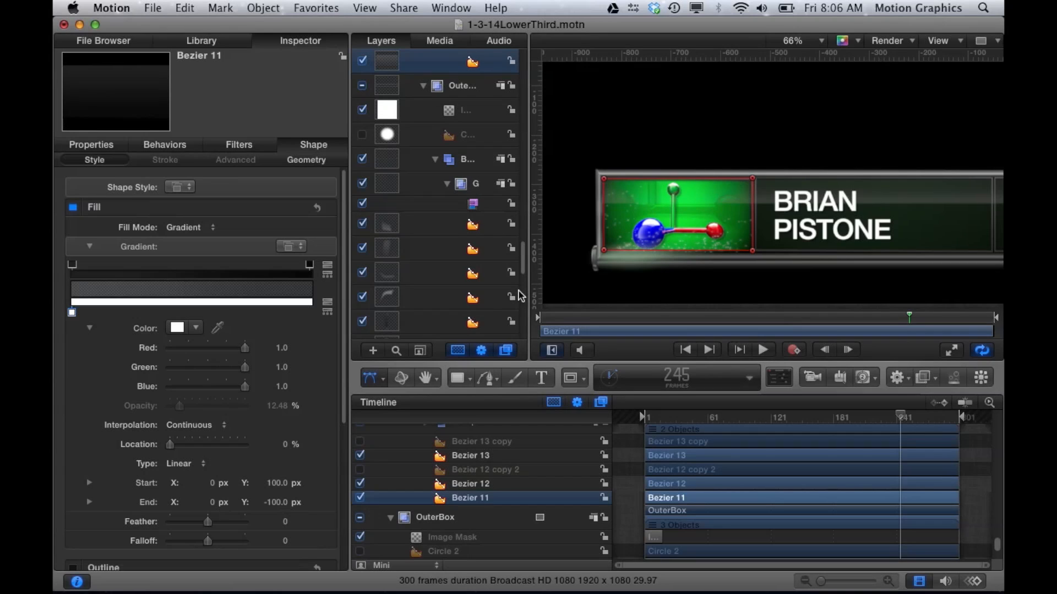
Step: Solo Bezier 11 on the canvas and review its transform and blending properties, behaviors and filters
key(ctrl+s)
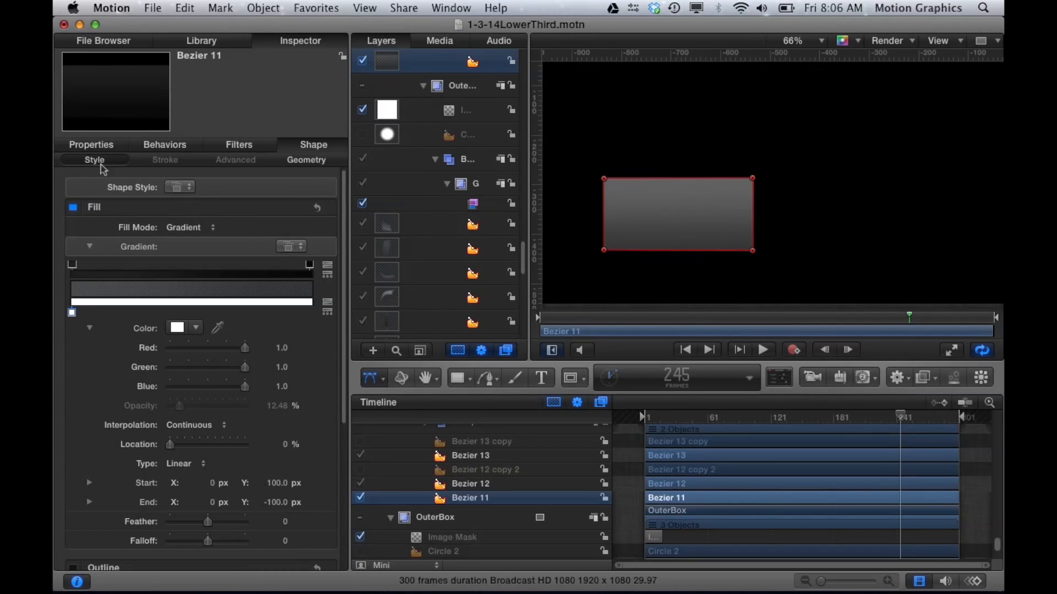
click(93, 146)
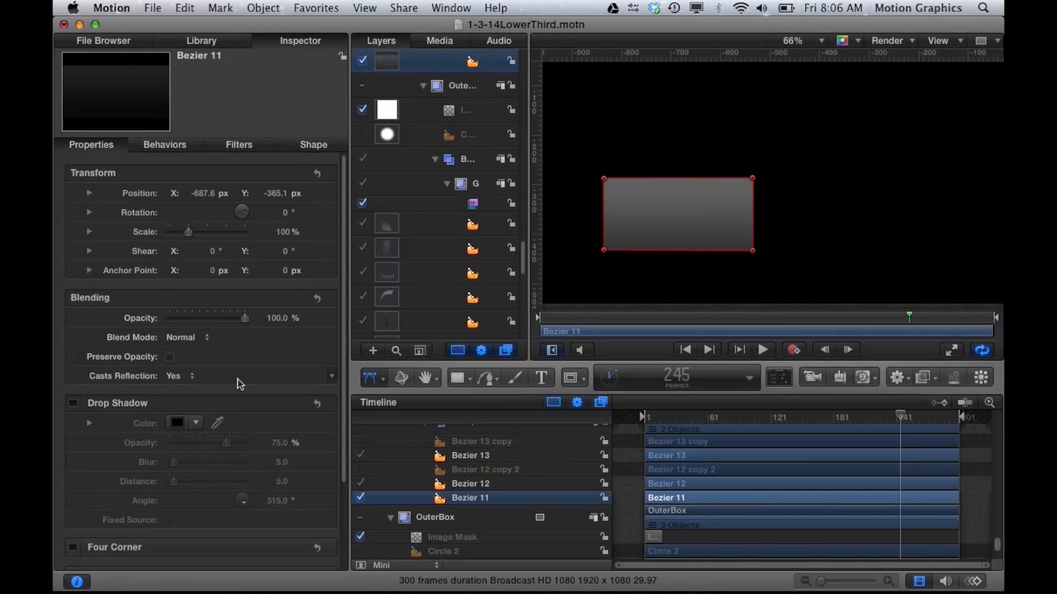
scroll(243, 384, down, 3)
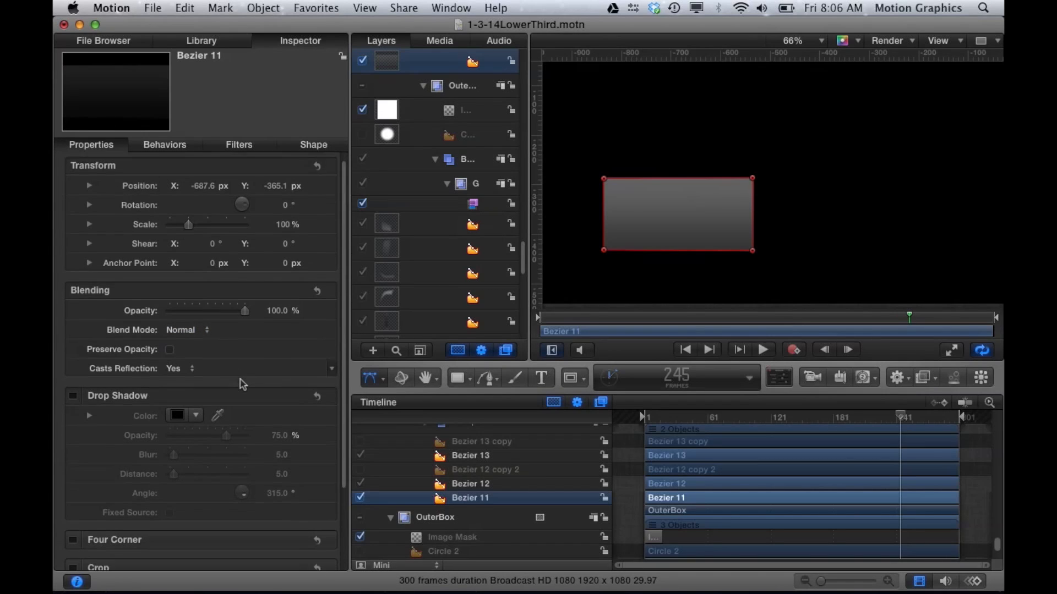
scroll(242, 384, up, 3)
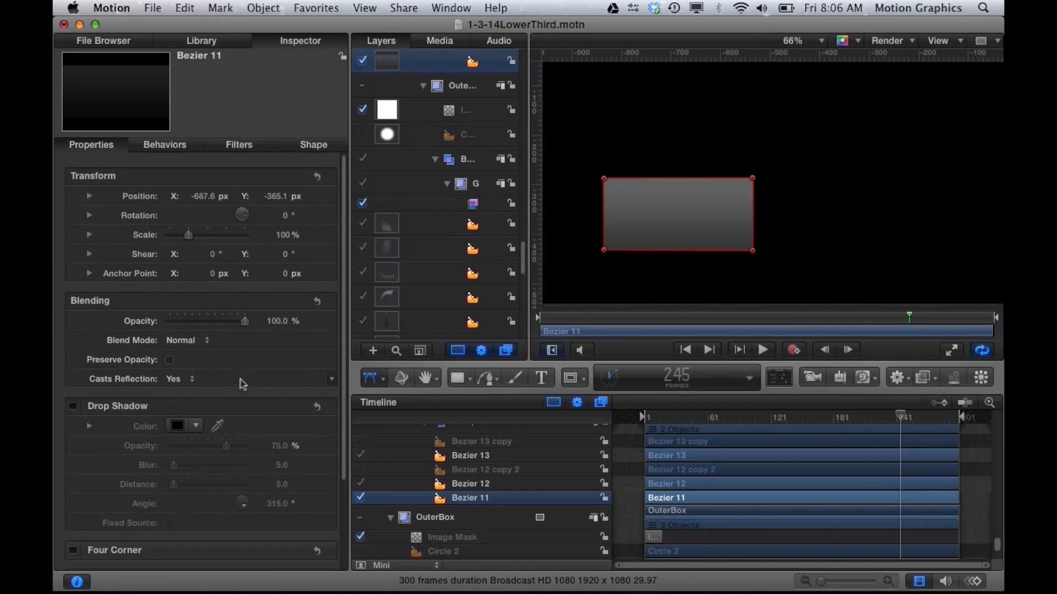
click(172, 144)
click(239, 152)
click(307, 152)
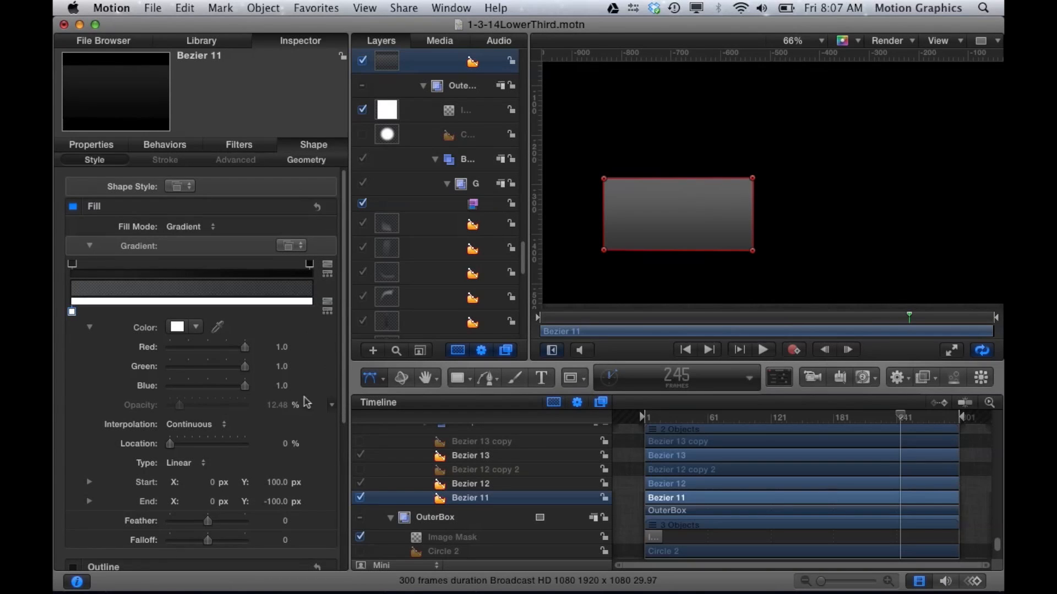
Step: Review the fill and outline settings in Bezier 11's shape style and end its solo display
scroll(305, 398, down, 5)
scroll(305, 397, down, 10)
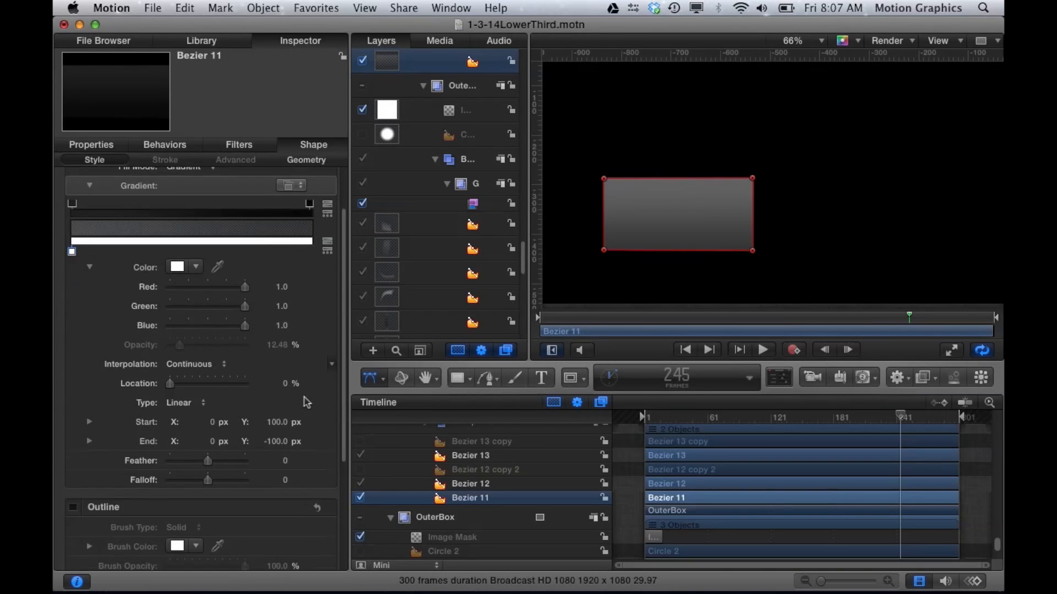
scroll(305, 397, down, 2)
scroll(305, 398, up, 1)
scroll(305, 398, down, 2)
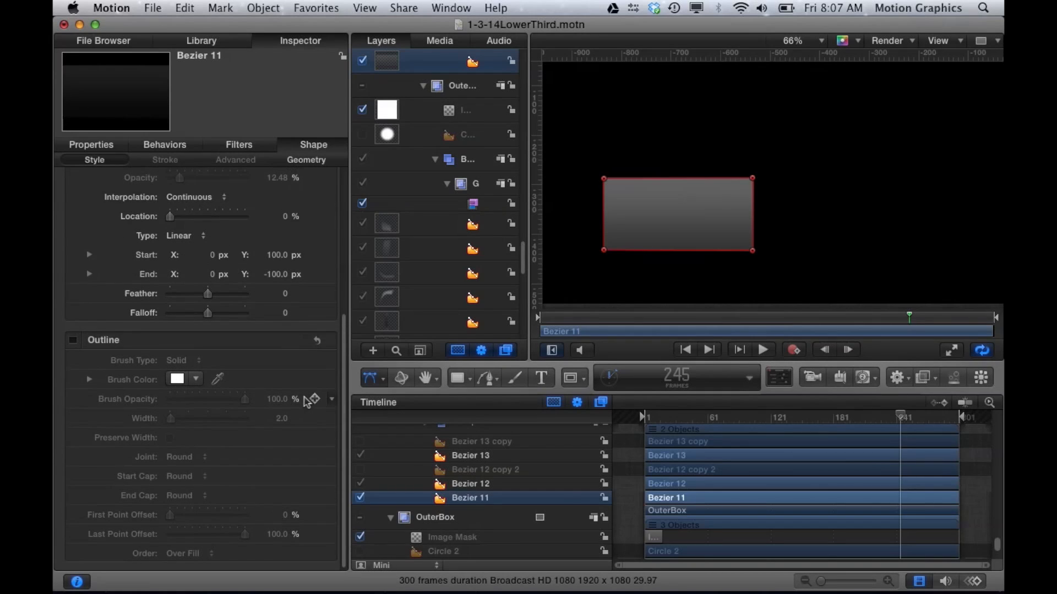
scroll(305, 397, up, 12)
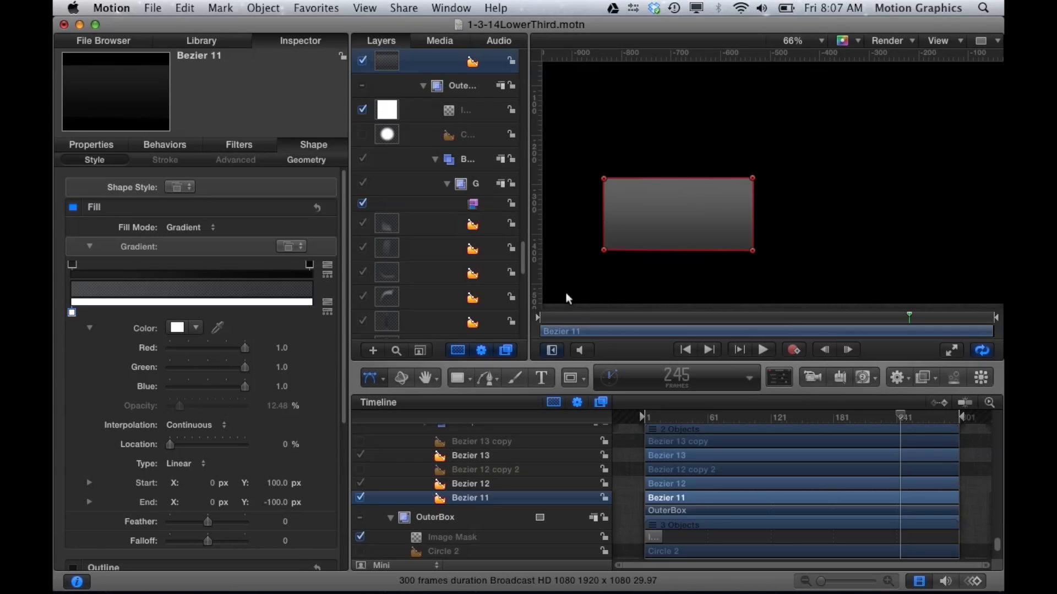
key(ctrl+t)
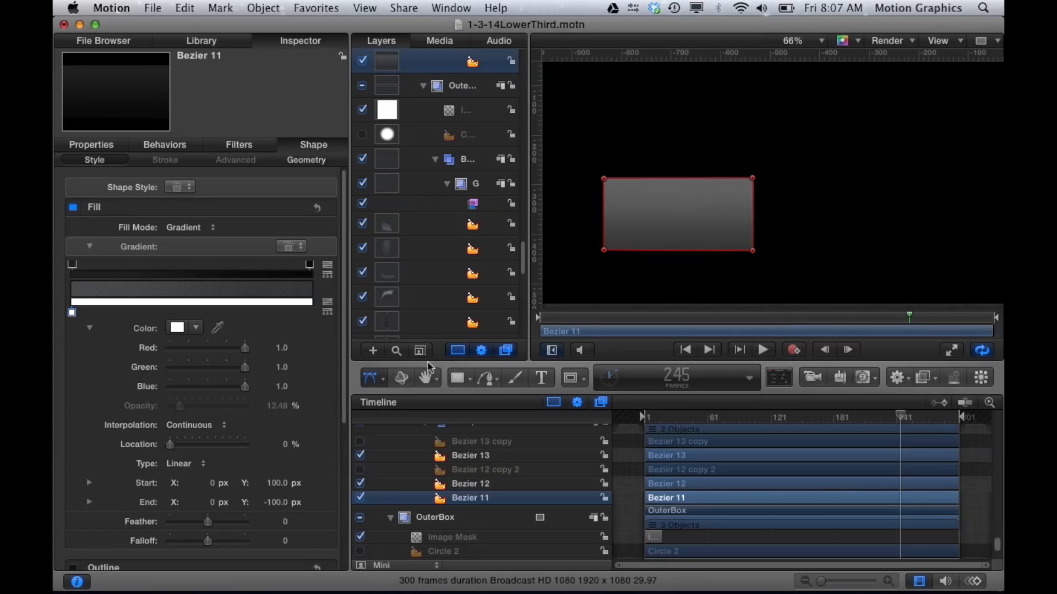
key(ctrl+s)
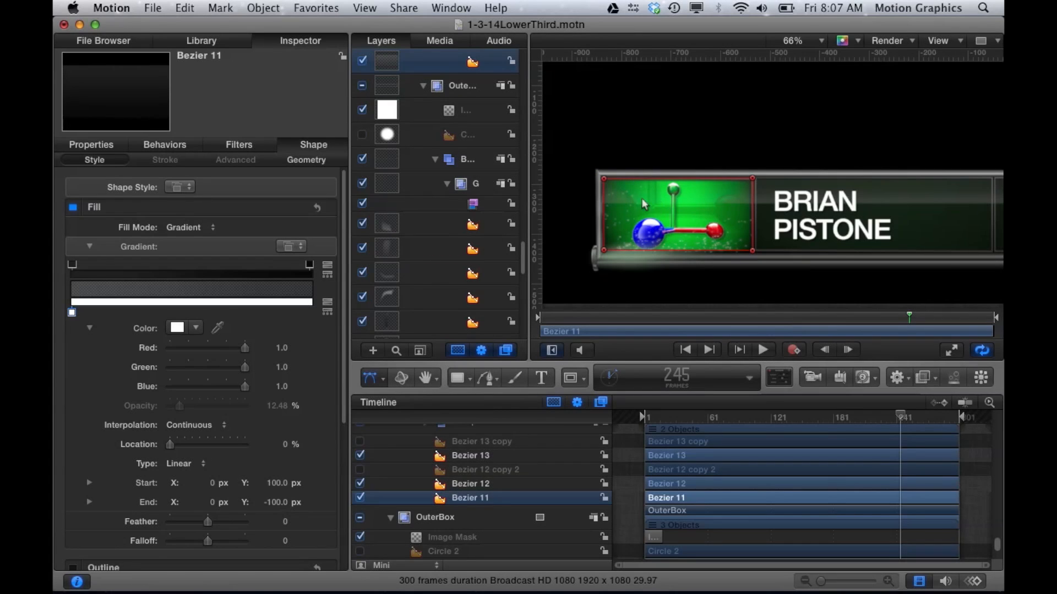
Step: Solo Bezier 12 and set the canvas channel display to Alpha Overlay to inspect its black fill
click(468, 487)
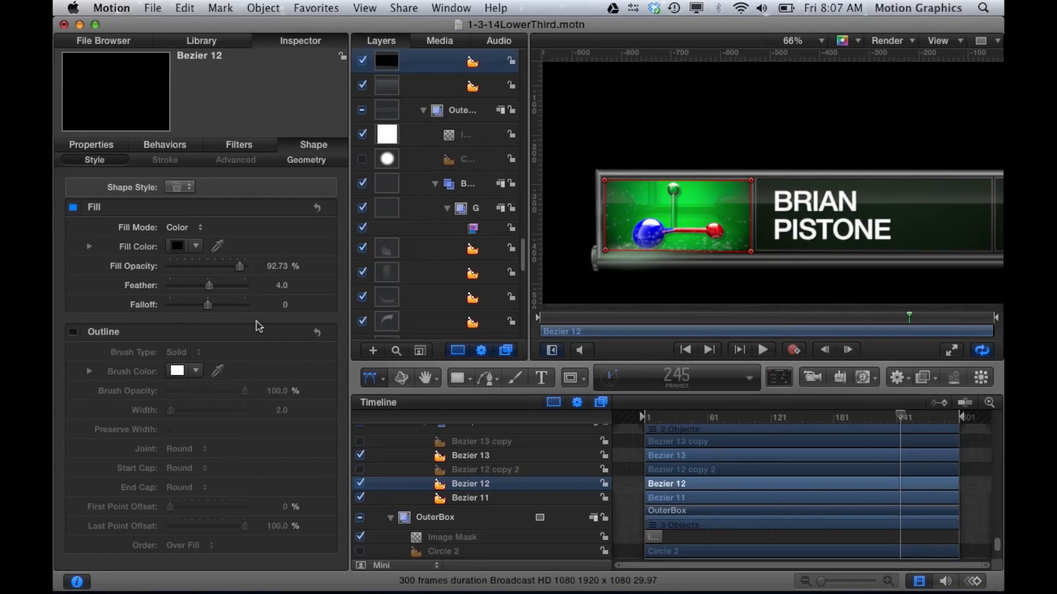
key(ctrl+s)
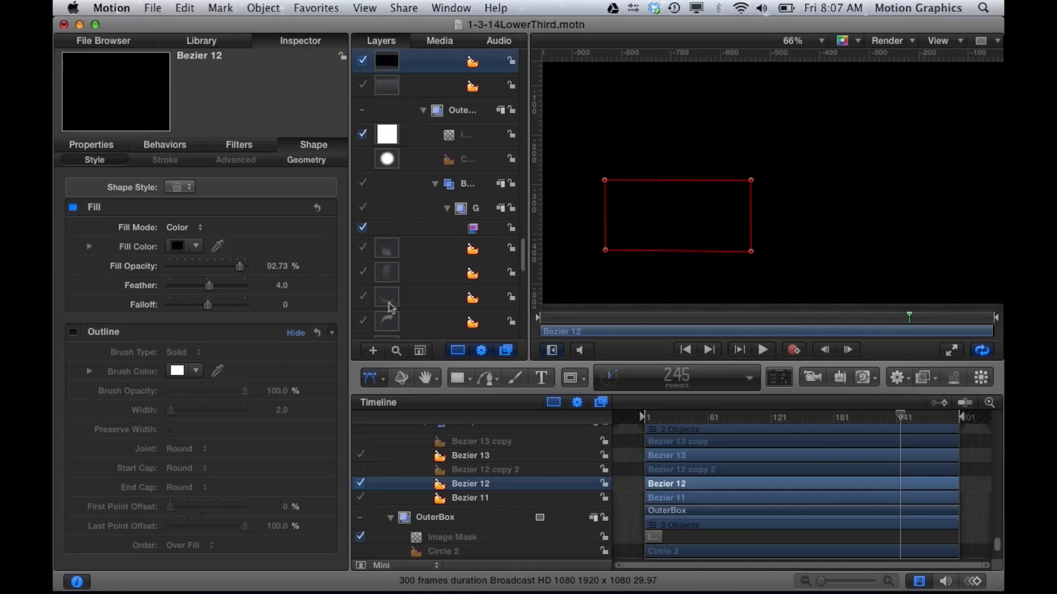
click(858, 42)
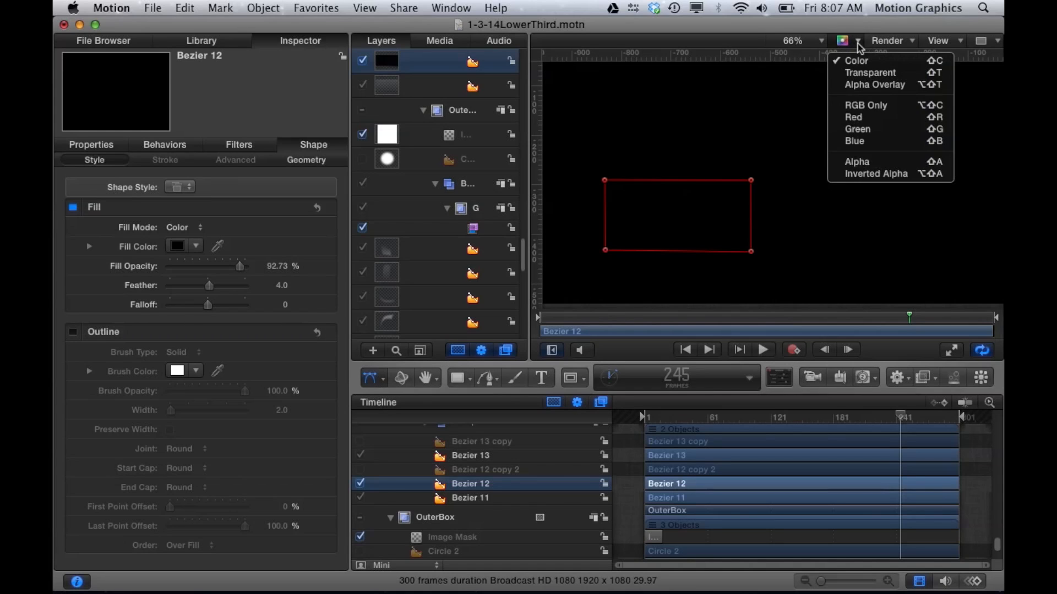
click(869, 85)
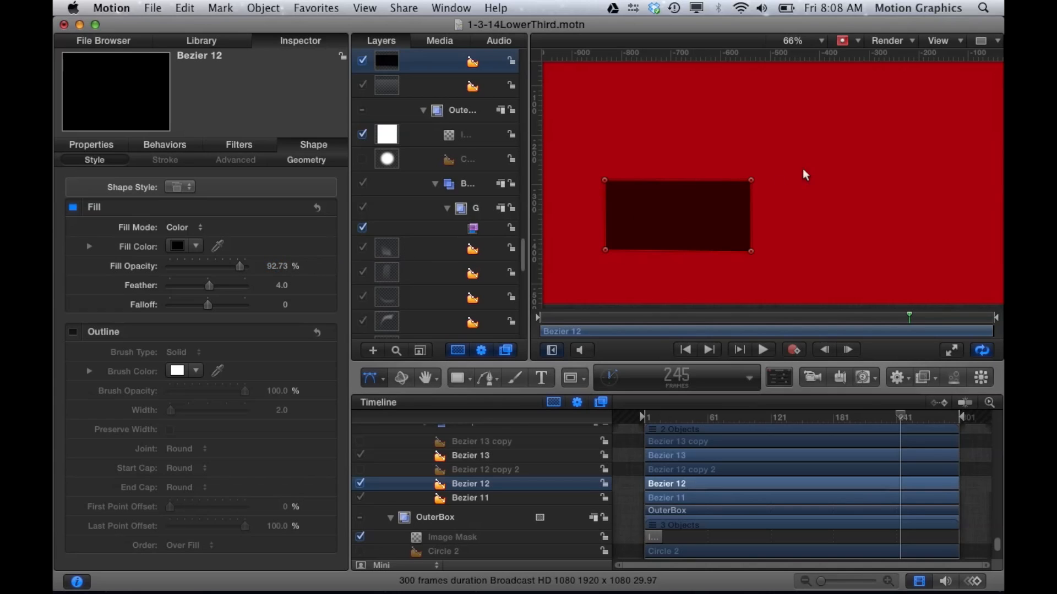
Step: Check Bezier 12's properties and shape settings, restore the canvas channel display to Color and end the solo
click(92, 146)
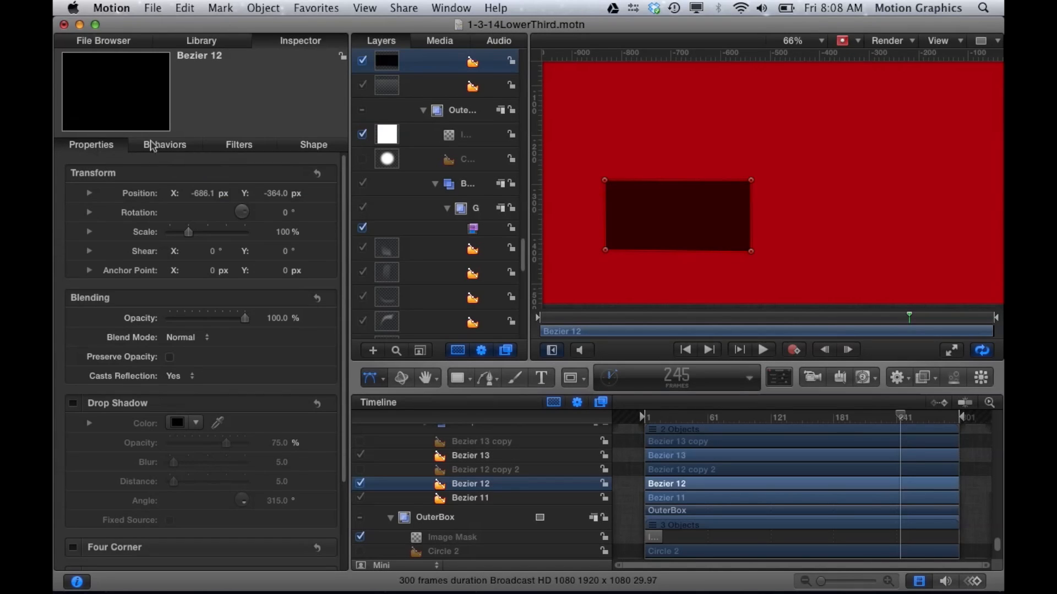
click(322, 145)
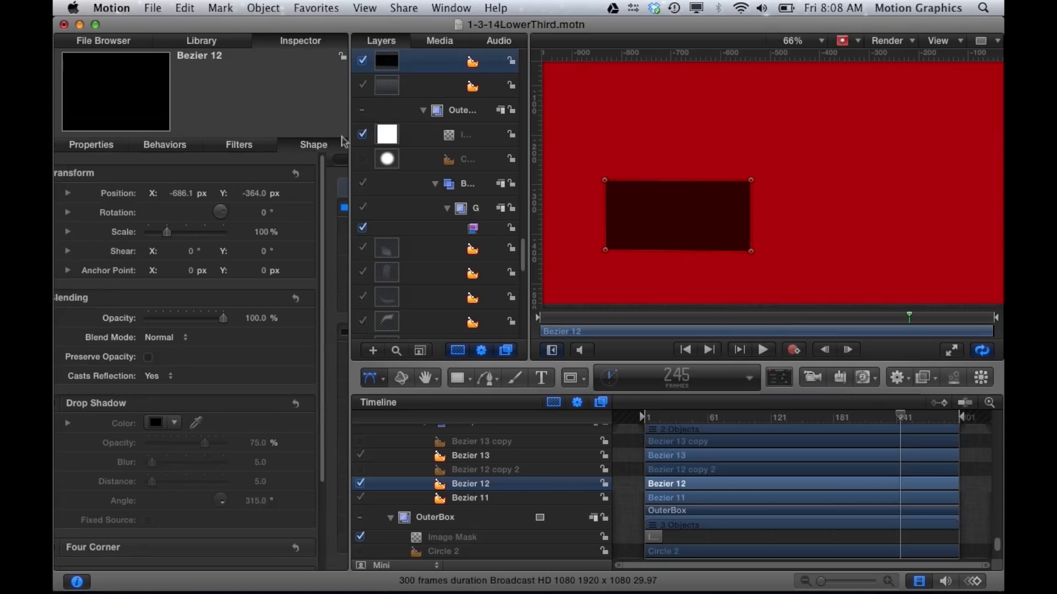
click(859, 41)
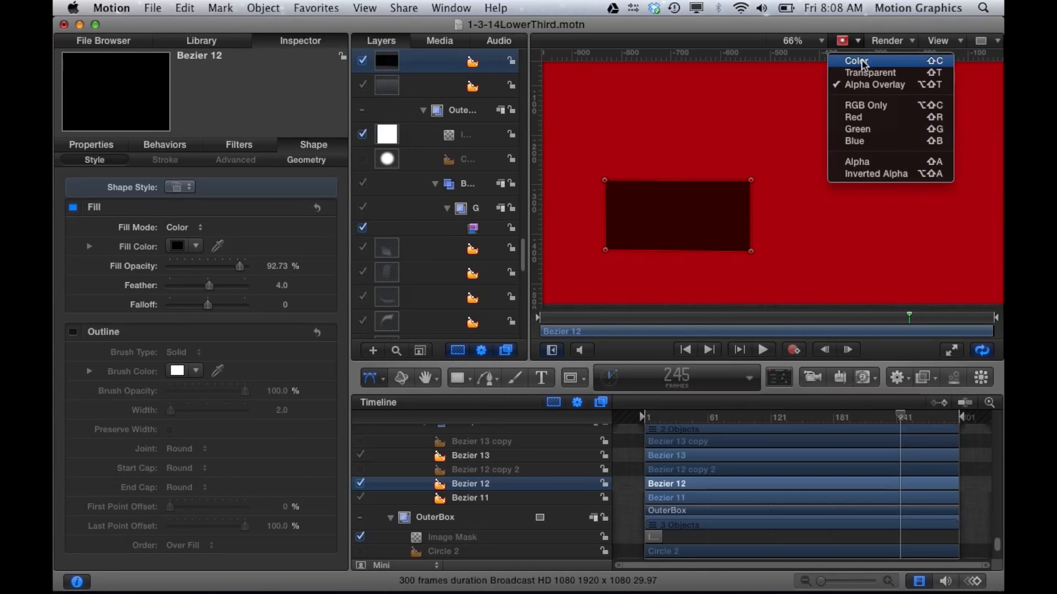
click(863, 62)
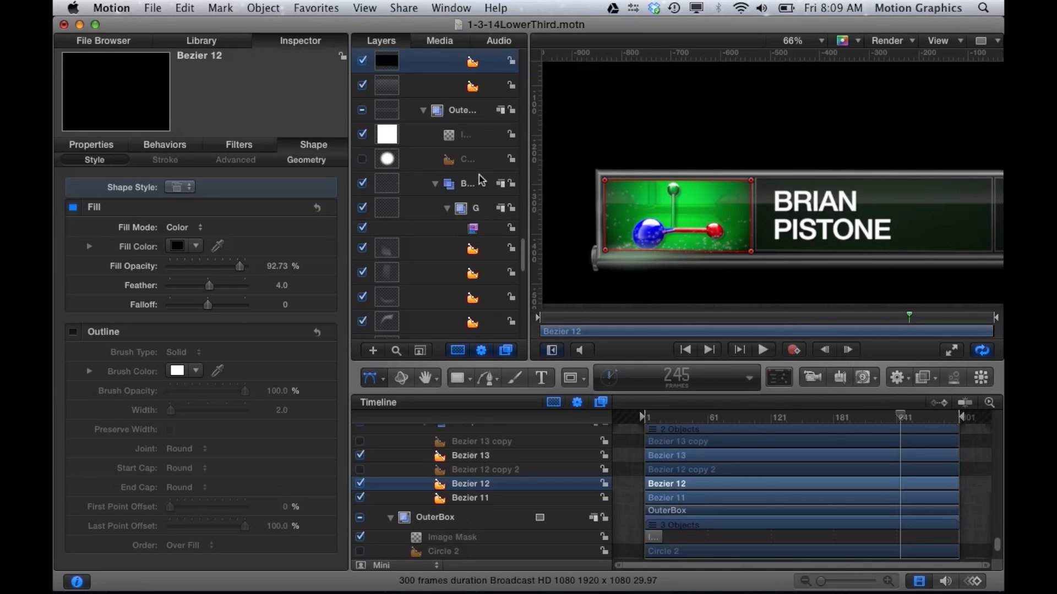
Step: Select Bezier 13 in the LeftBox group to view its radial gradient fill settings
scroll(480, 175, up, 2)
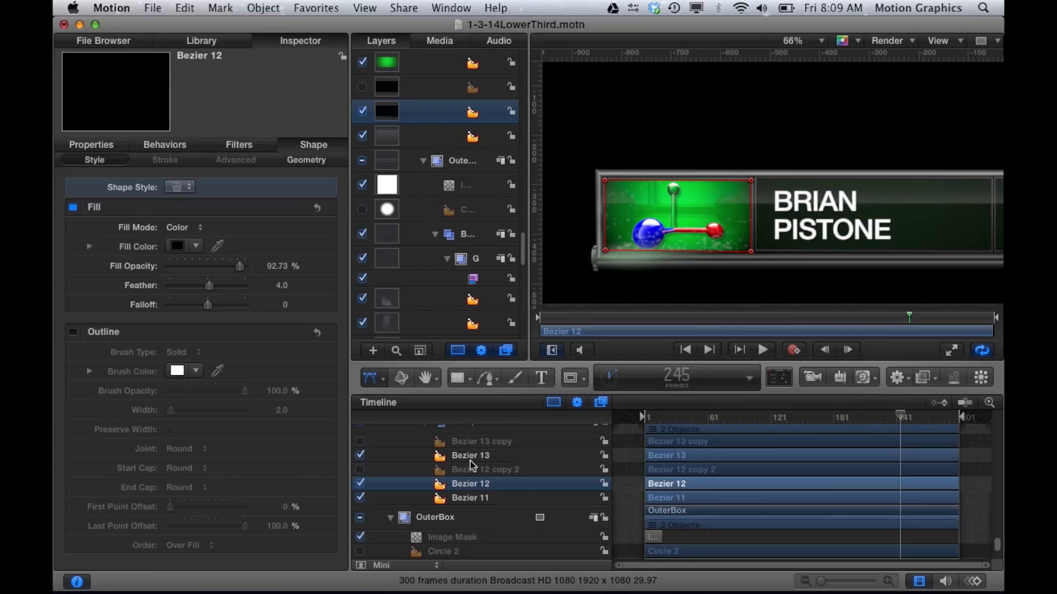
drag(467, 462, 467, 464)
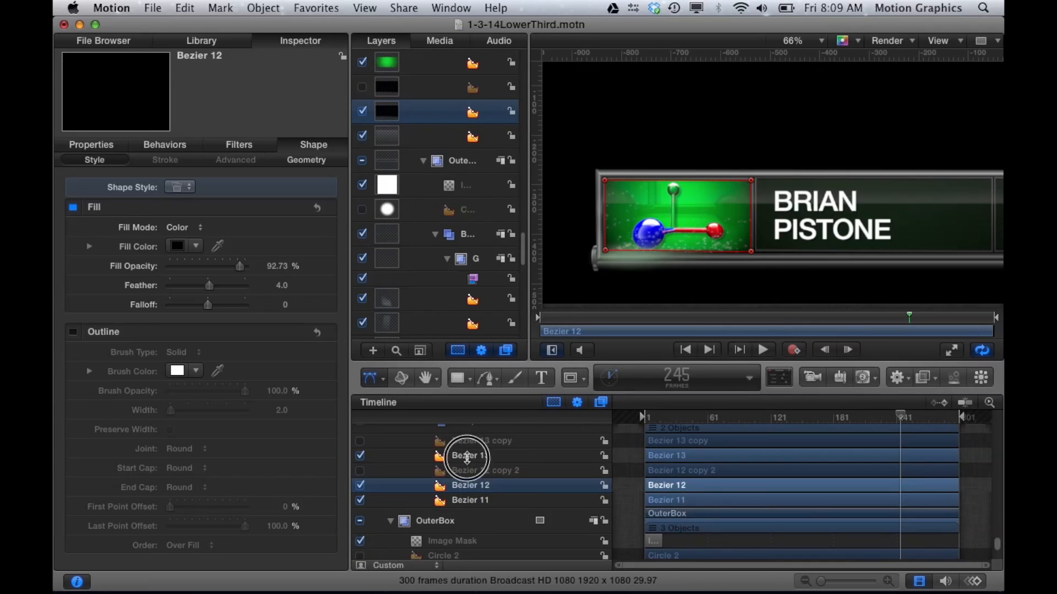
click(468, 461)
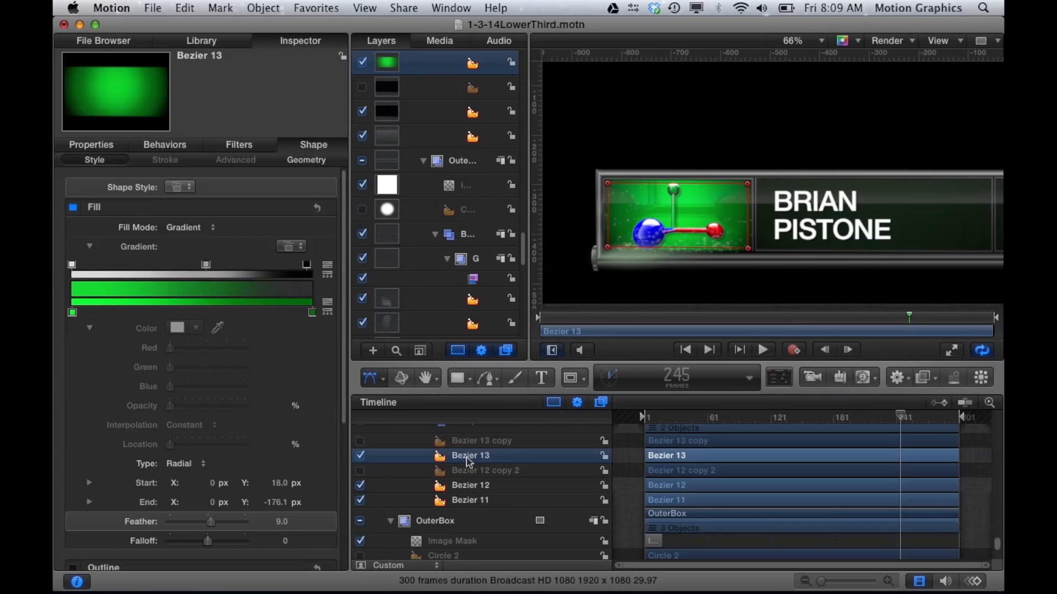
Step: Inspect the start, middle and end opacity stops in Bezier 13's radial gradient fill
mouse_move(136, 121)
click(72, 267)
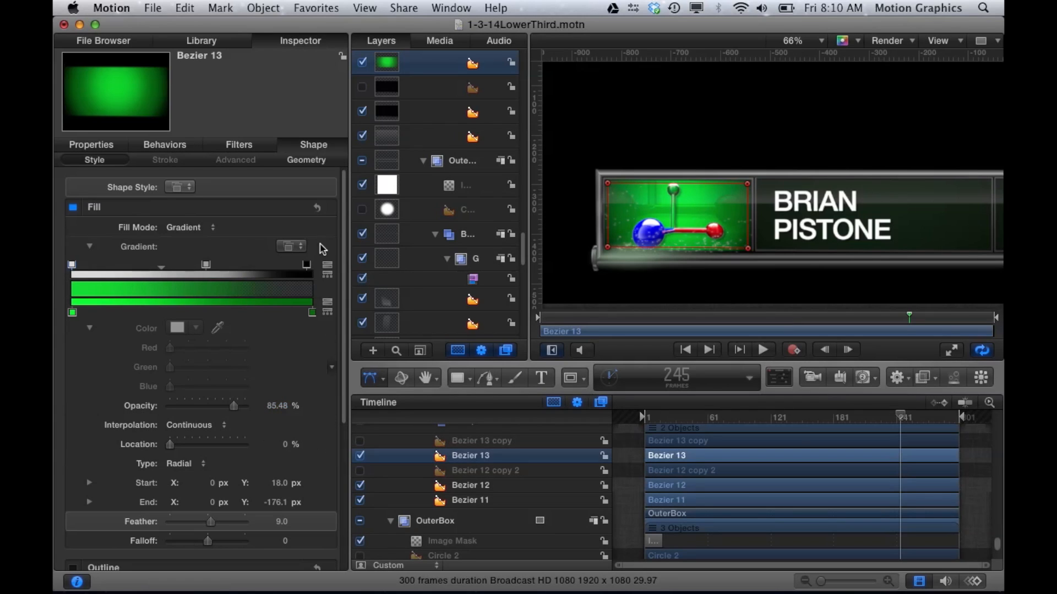
click(205, 268)
click(311, 267)
scroll(240, 435, down, 1)
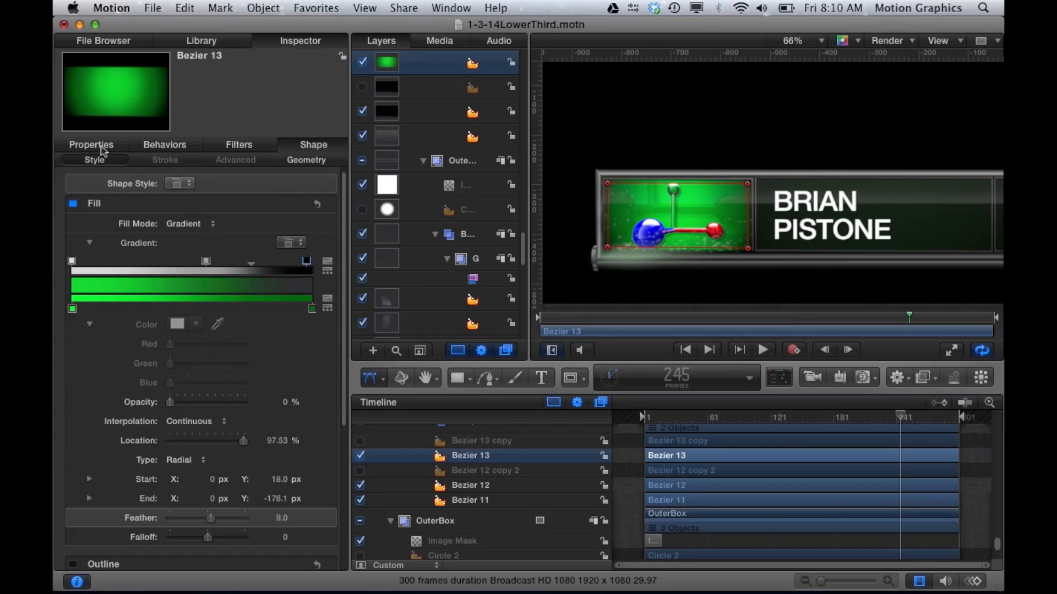
Step: Check Bezier 13's properties, behaviors and filters, and return to its shape style settings
click(92, 145)
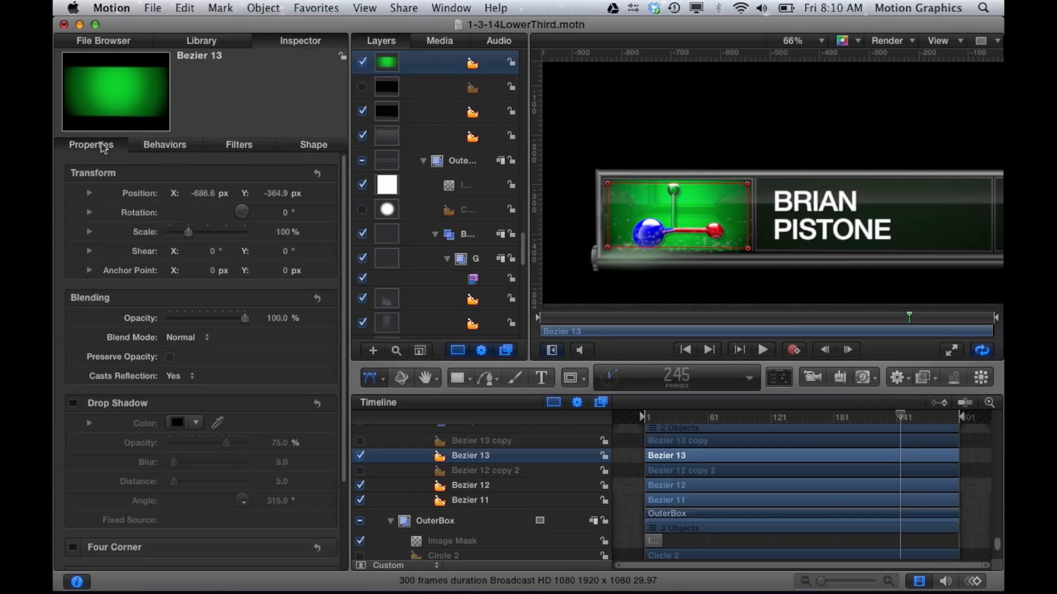
click(165, 144)
click(251, 142)
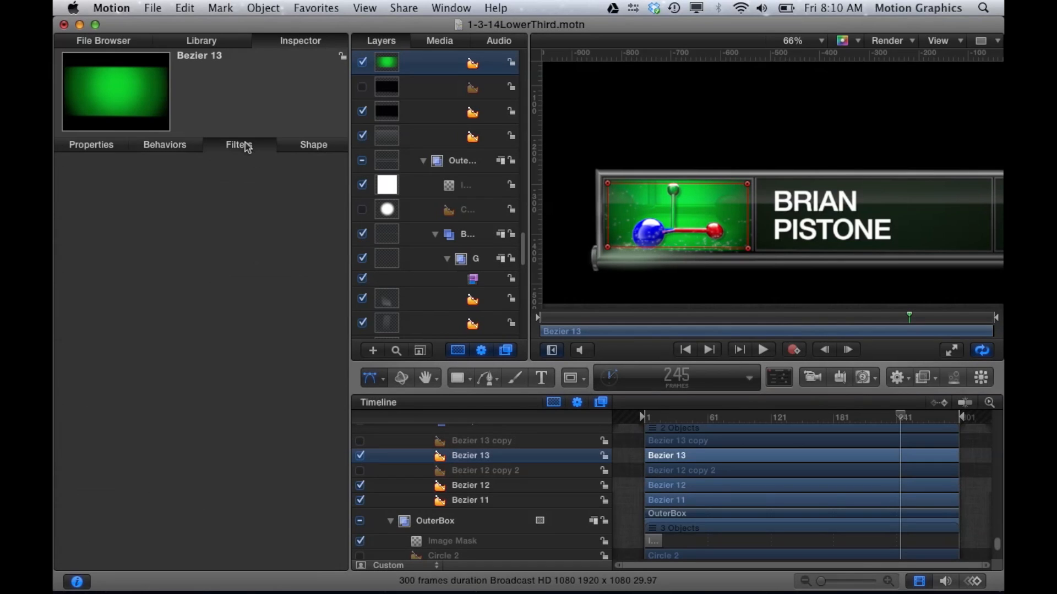
click(314, 148)
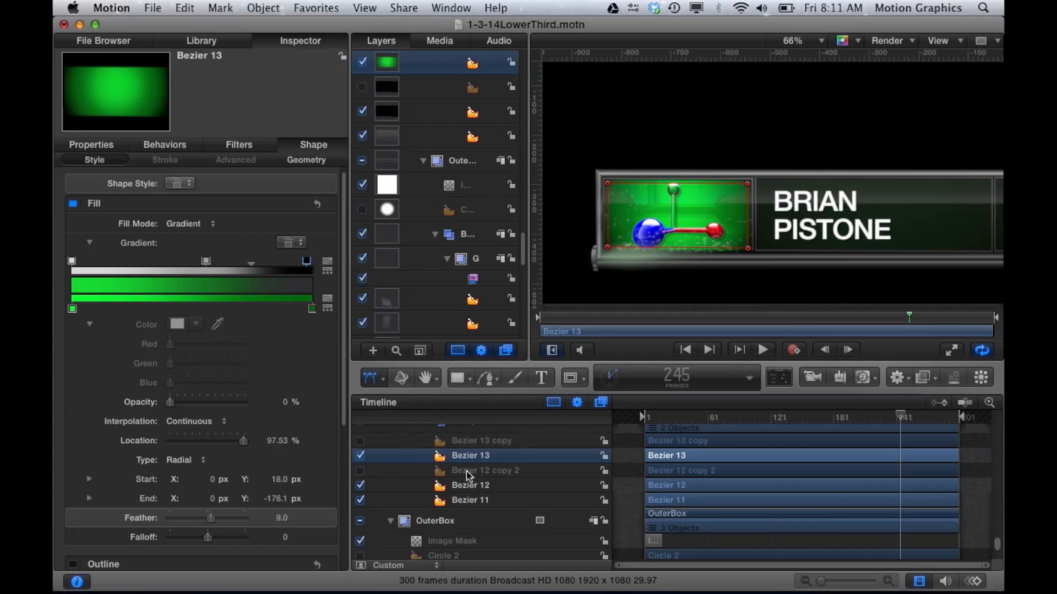
Step: Select Bezier 11, Bezier 12 and Bezier 13 in the LeftBox group in turn to compare their fills
scroll(469, 476, up, 1)
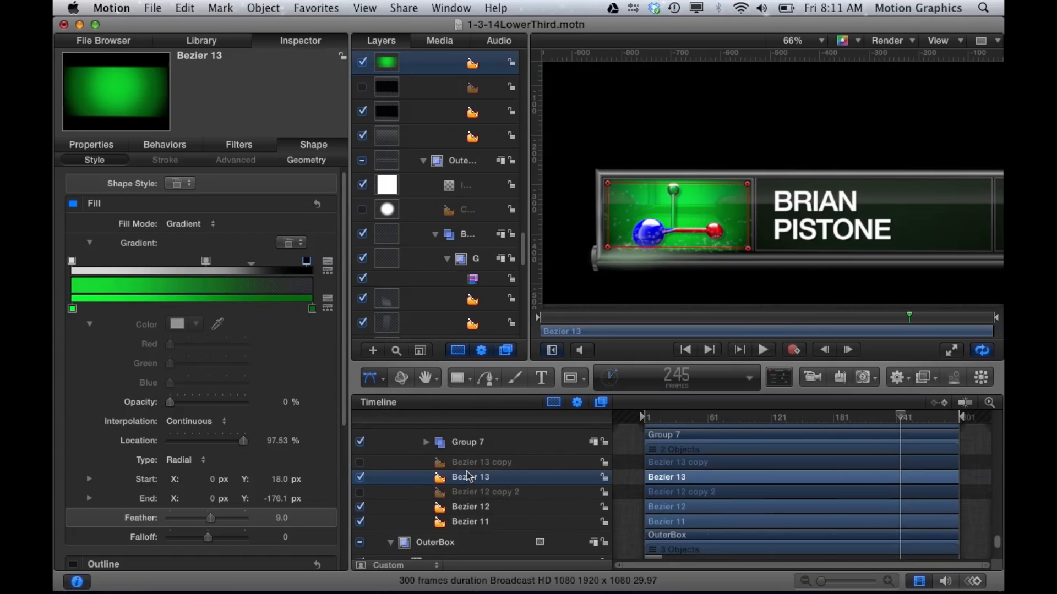
scroll(469, 476, up, 1)
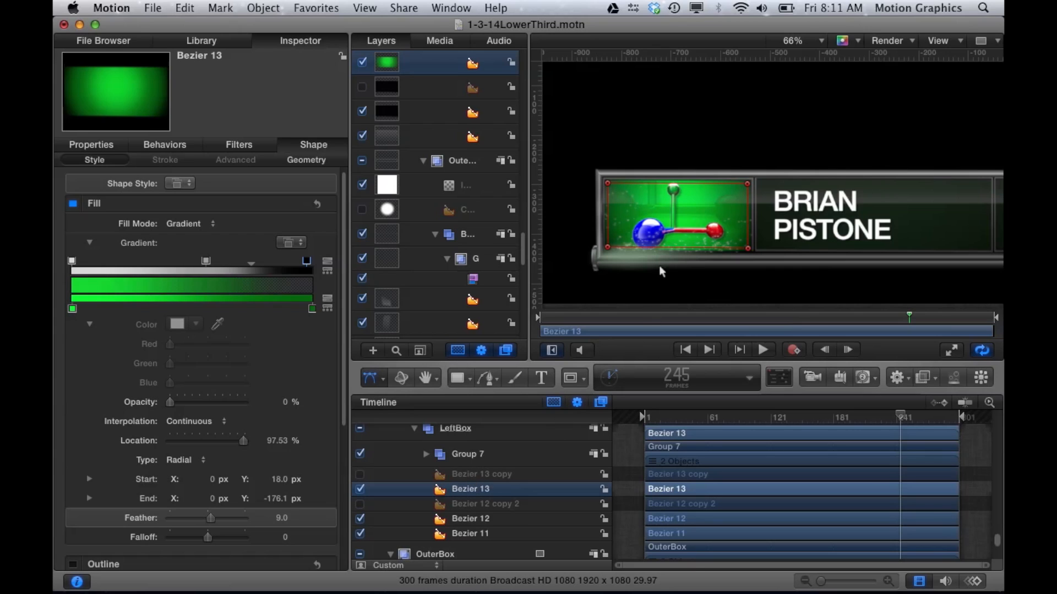
click(477, 537)
click(477, 519)
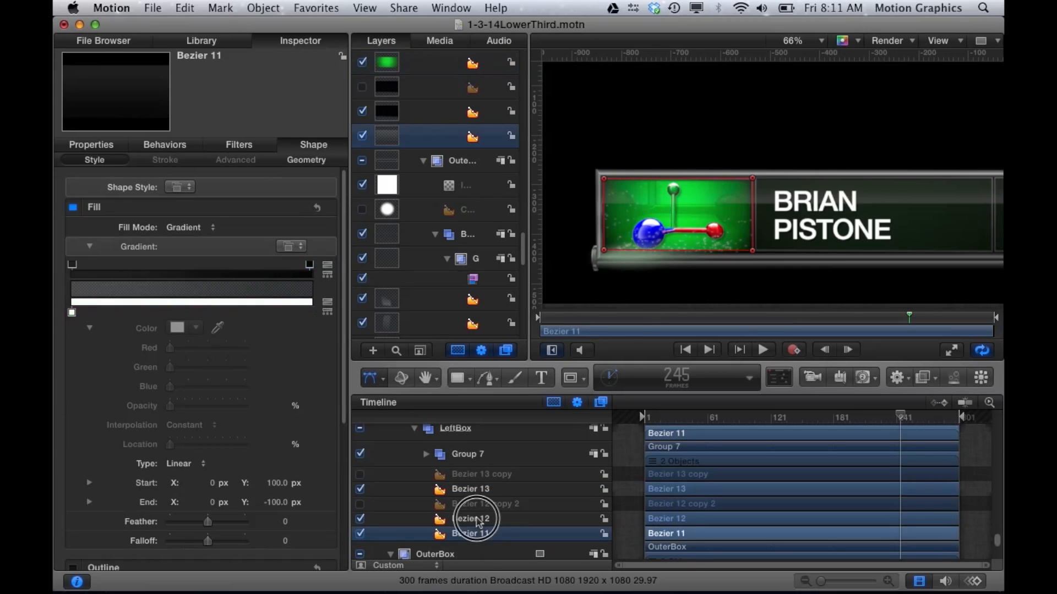
click(472, 488)
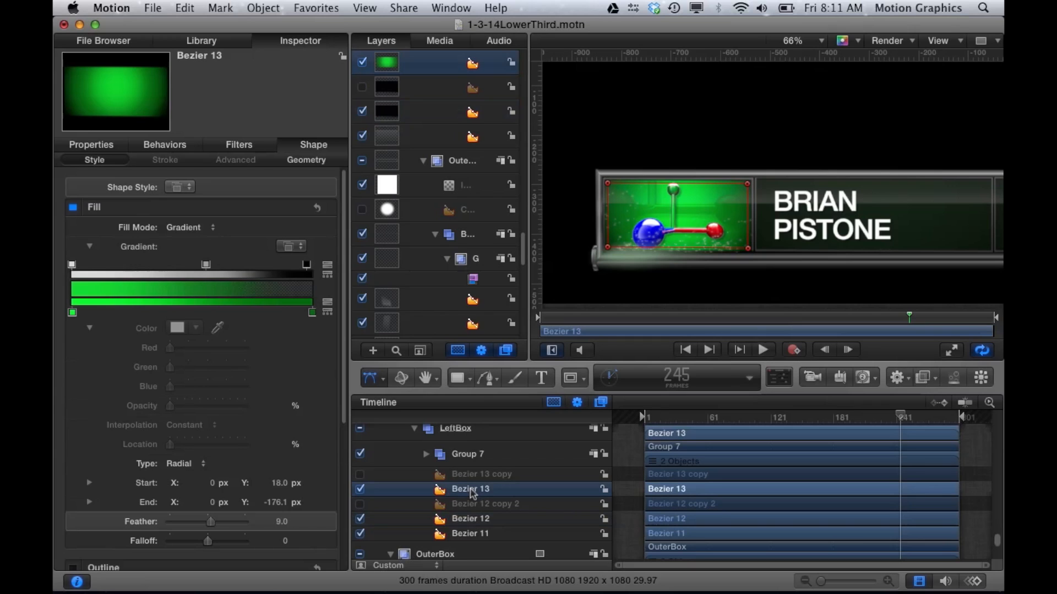
Step: Select Bezier 11 copy above the LeftBox group and switch to point editing to show its outline on the canvas
scroll(479, 491, up, 3)
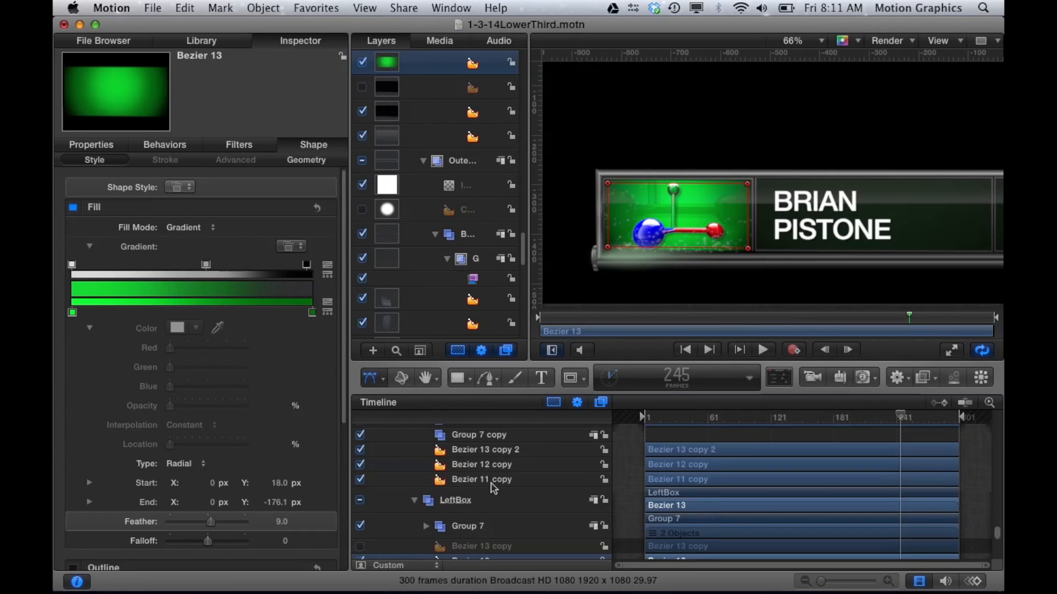
click(507, 497)
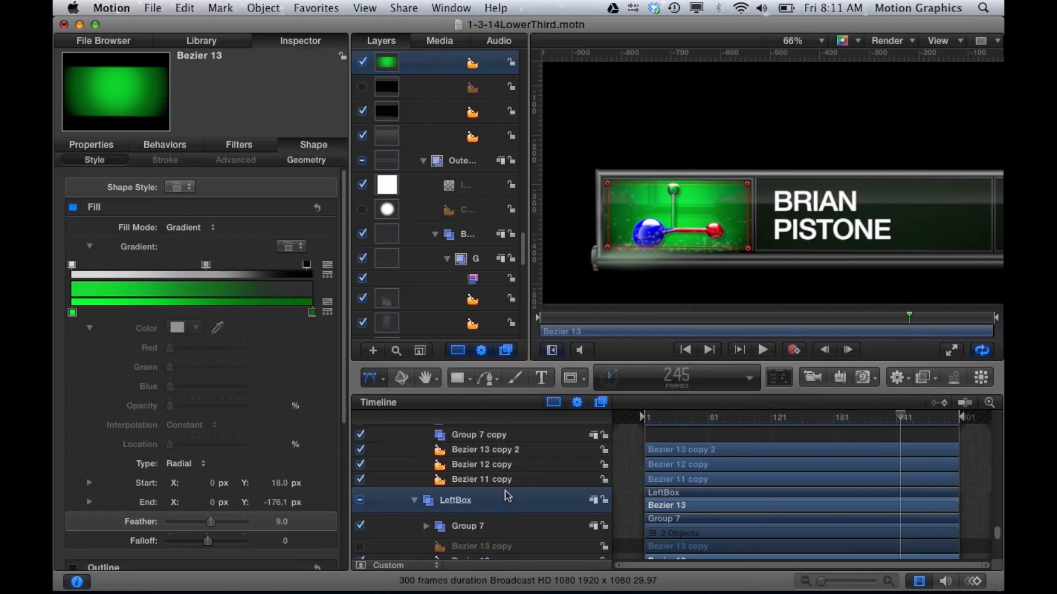
click(498, 480)
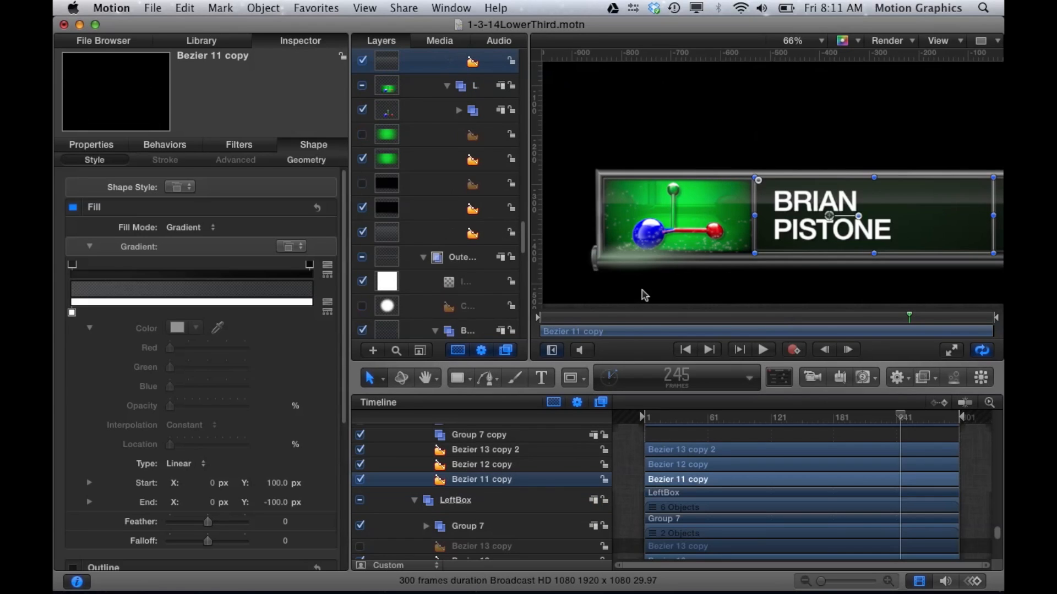
drag(370, 379, 409, 531)
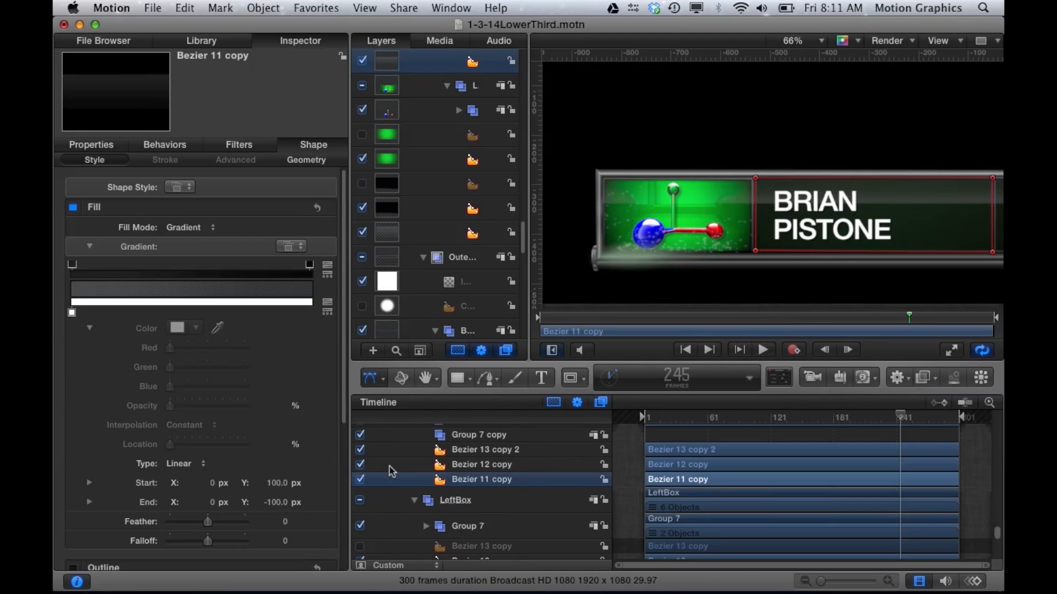
Step: Set the canvas channel display to Alpha Overlay and solo Bezier 11 copy
click(851, 40)
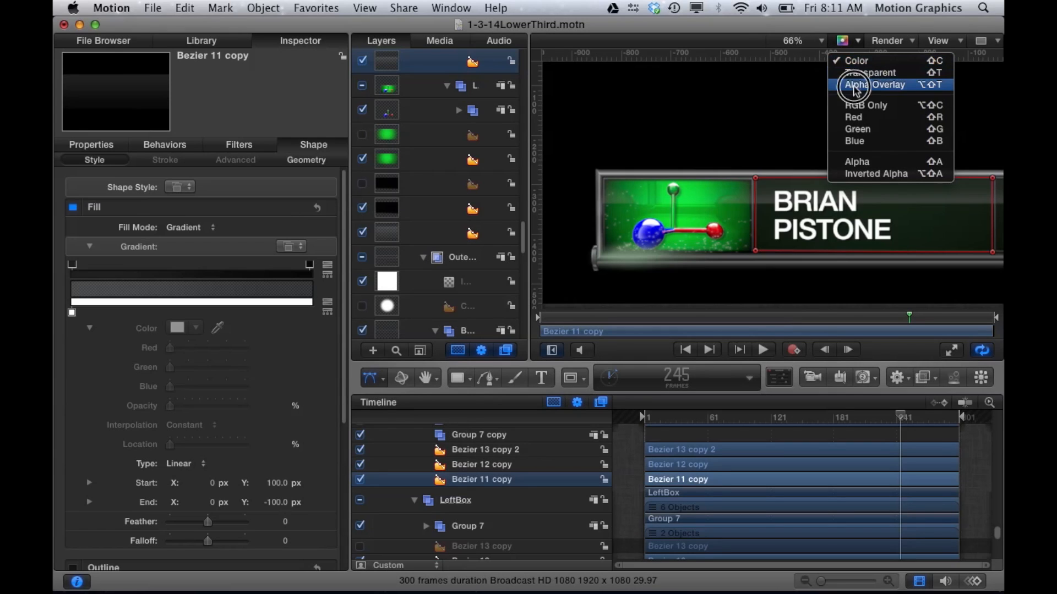
click(864, 84)
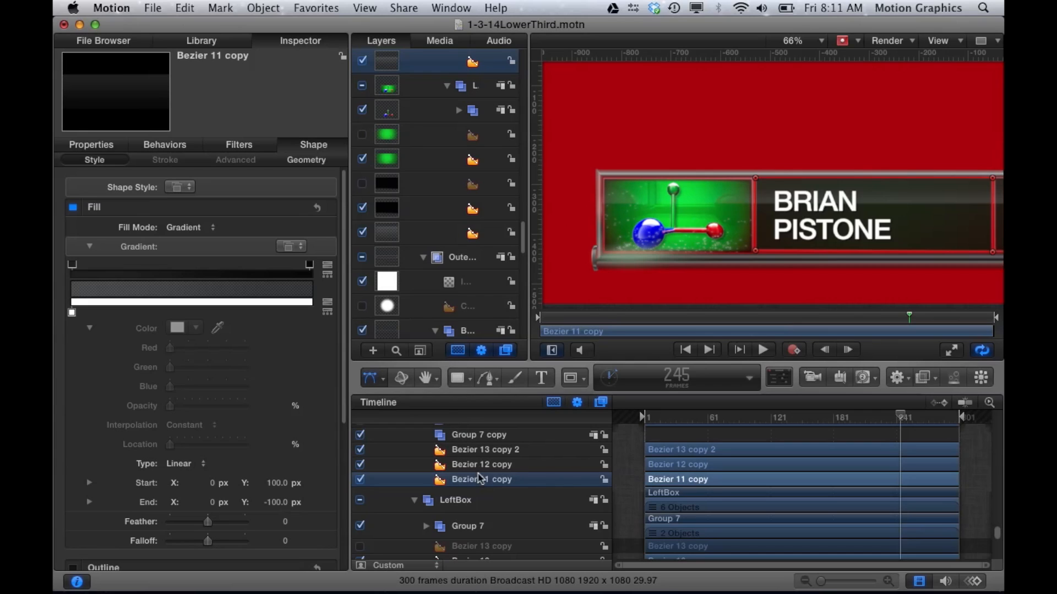
key(ctrl+s)
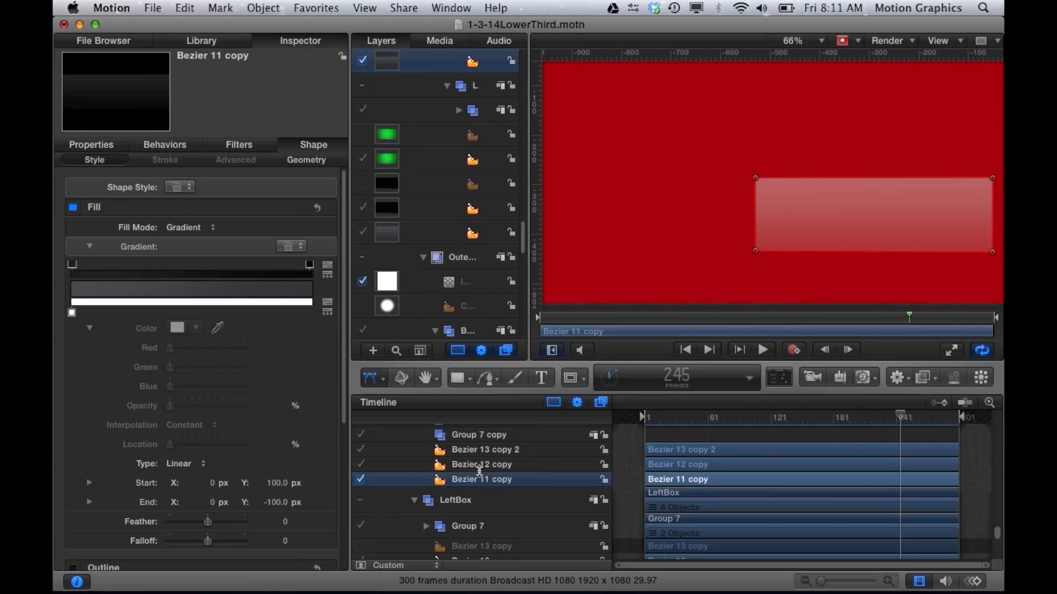
Step: Inspect the start and end opacity stops of Bezier 11 copy's linear gradient and end the solo
click(72, 266)
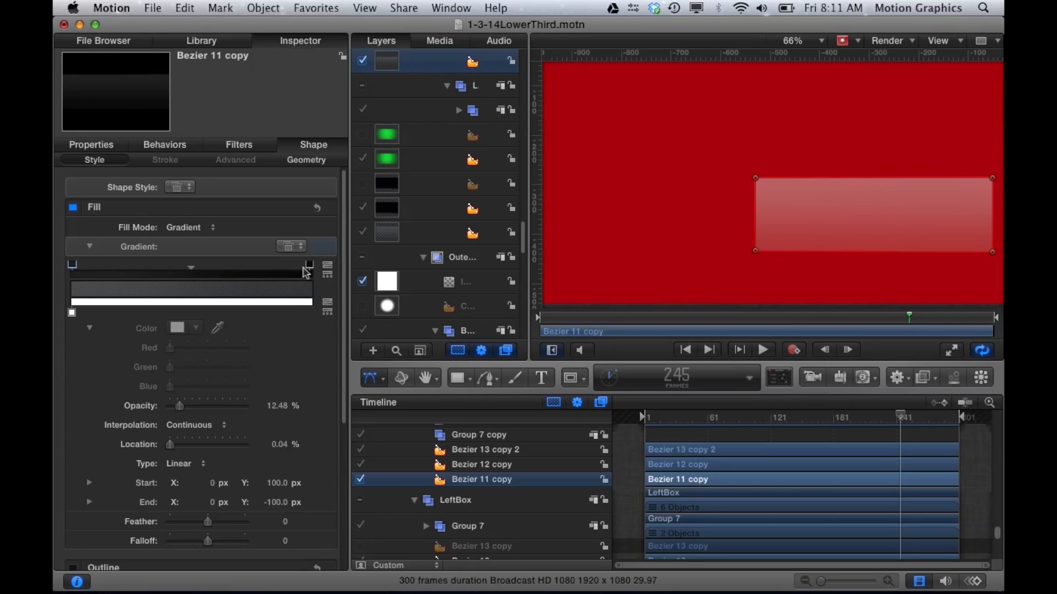
click(309, 265)
key(ctrl+s)
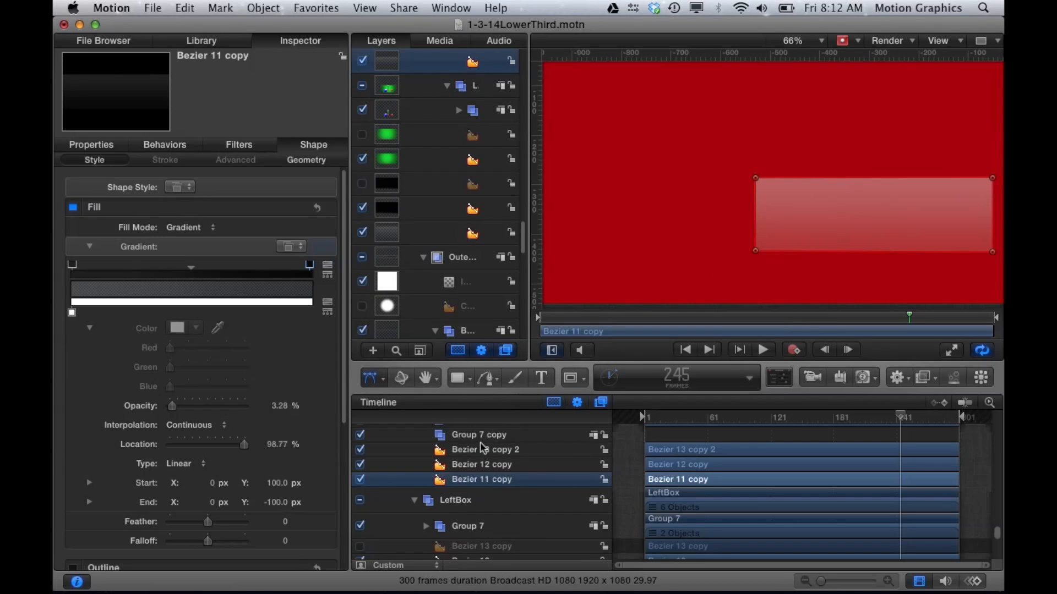
Step: Select Bezier 12 copy, look up the Solo command and solo the shape to inspect its black fill
click(481, 467)
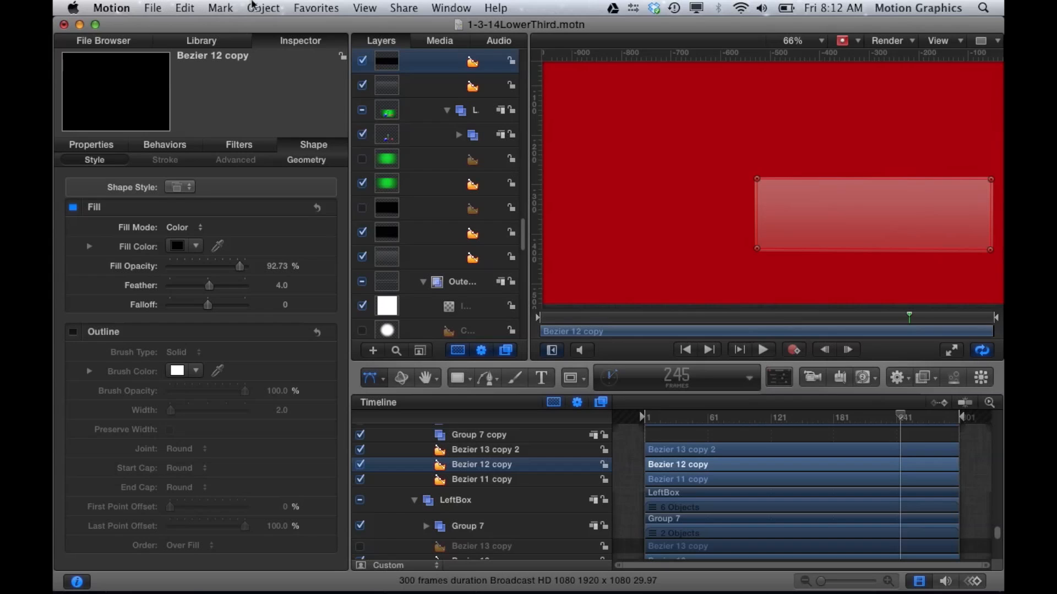
click(225, 12)
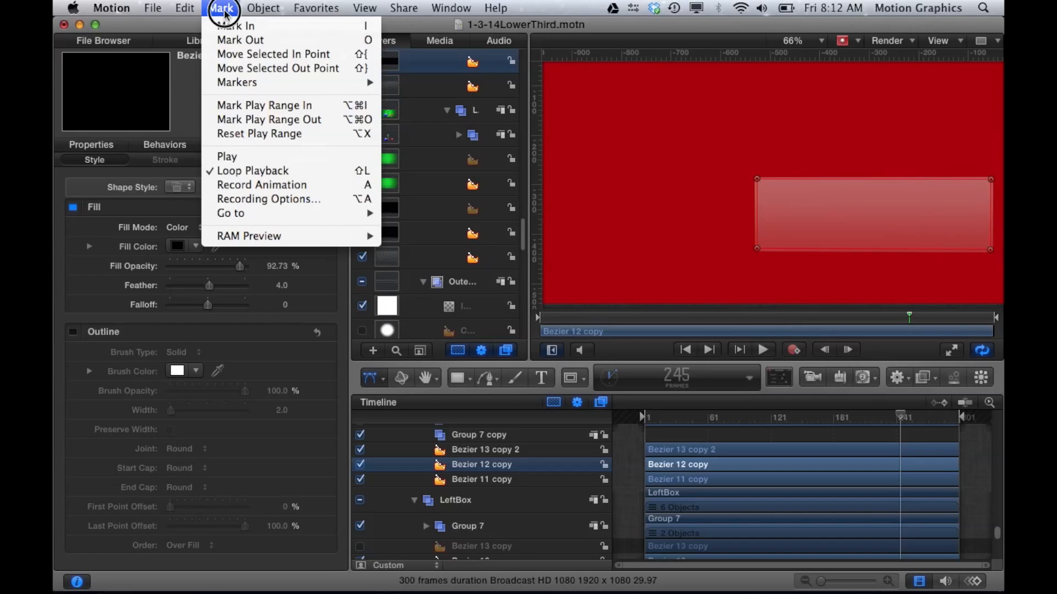
mouse_move(253, 9)
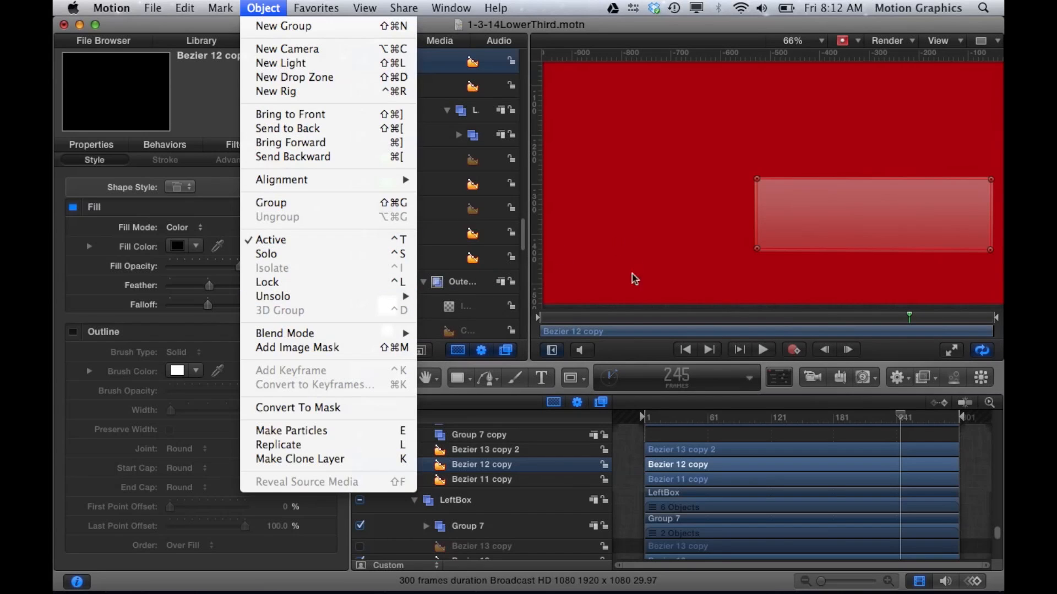
click(493, 466)
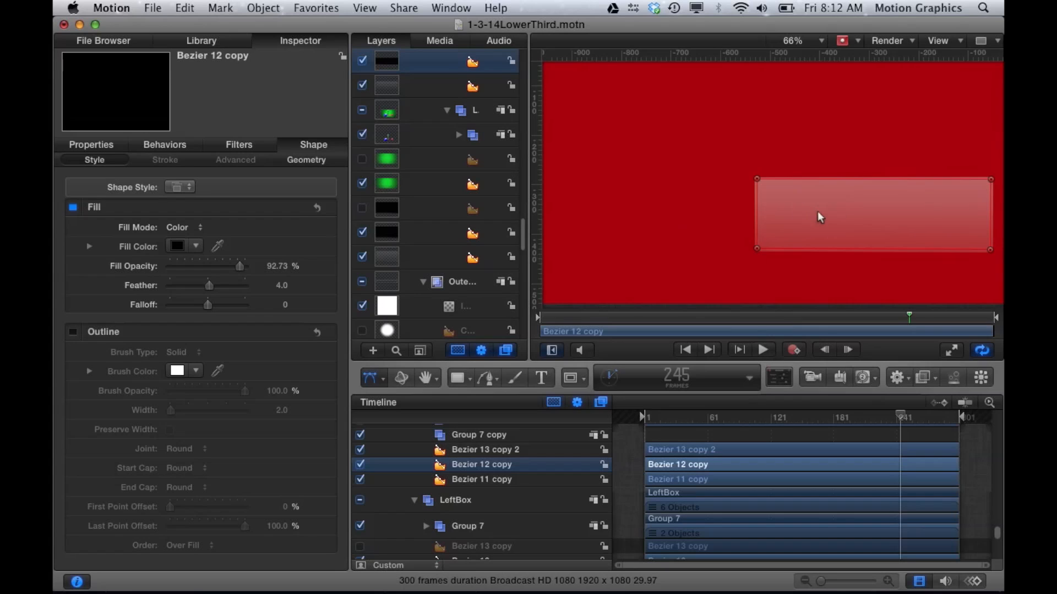
key(ctrl+s)
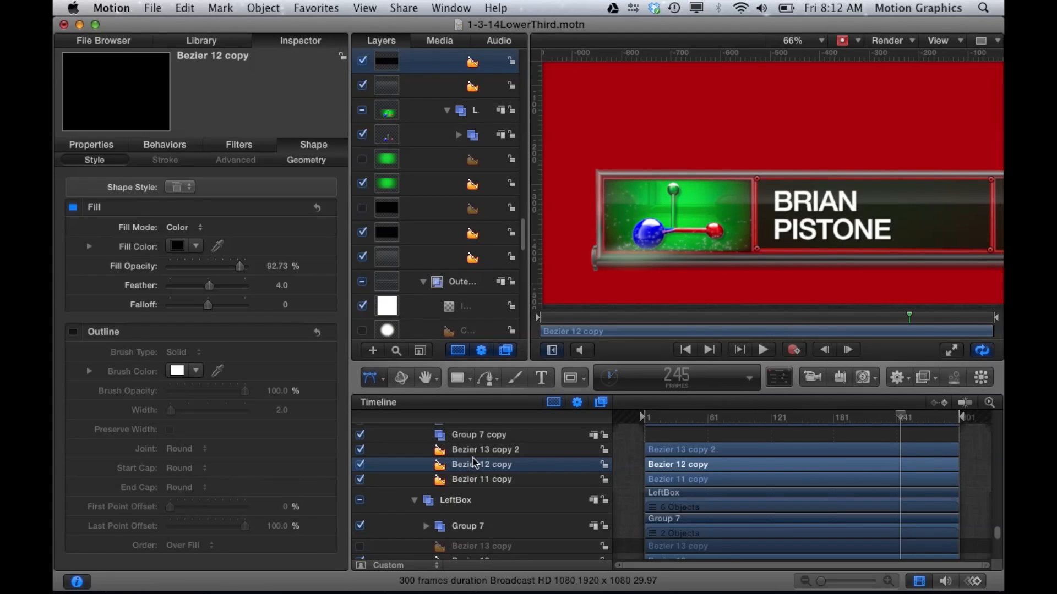
key(ctrl+s)
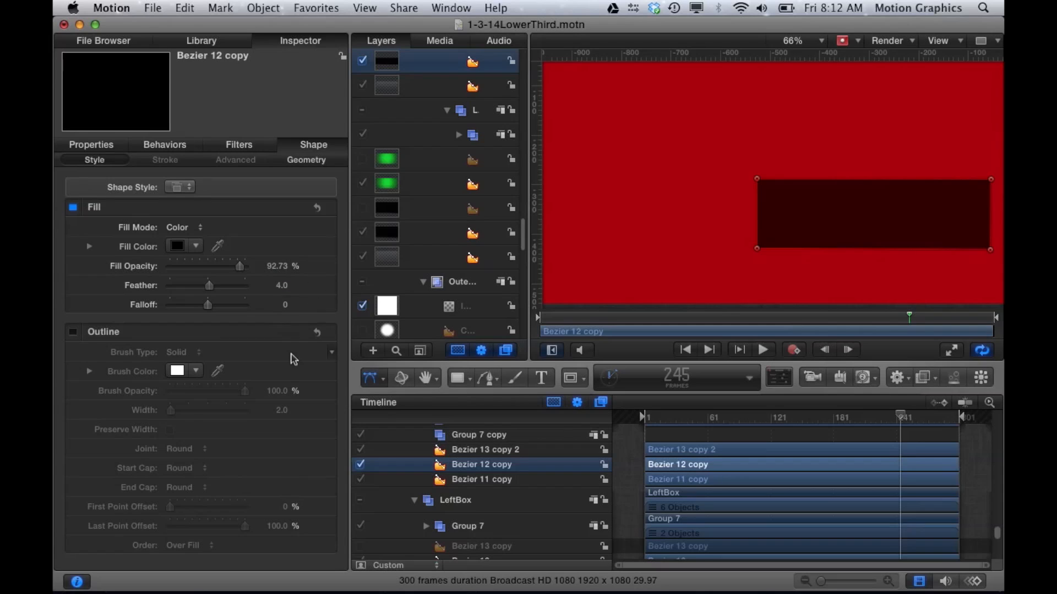
Step: Select Bezier 11 copy and Bezier 12 copy together and show both in the soloed view
click(466, 481)
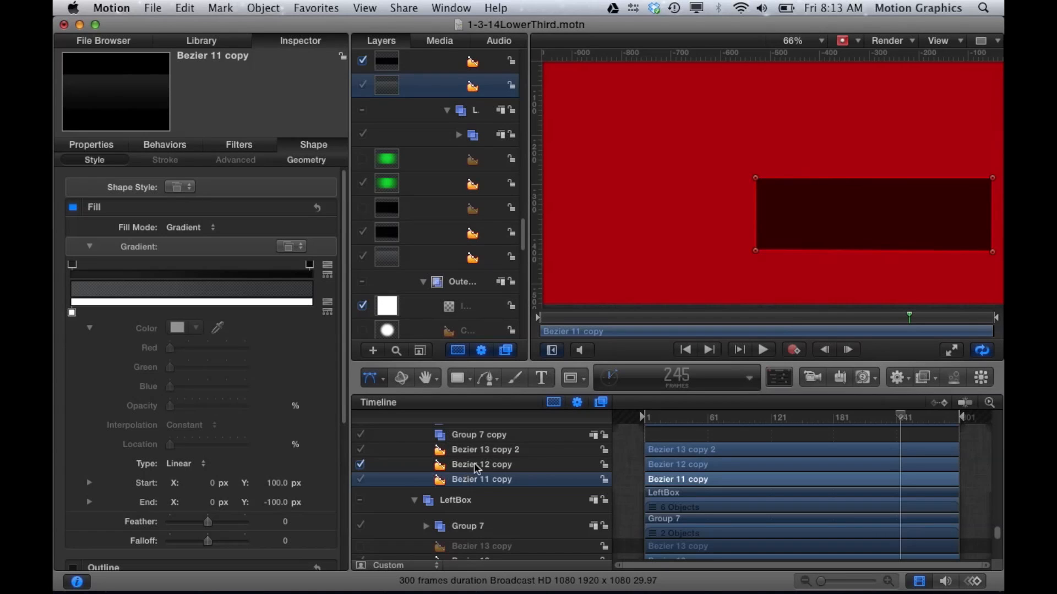
shift+click(475, 468)
key(ctrl+t)
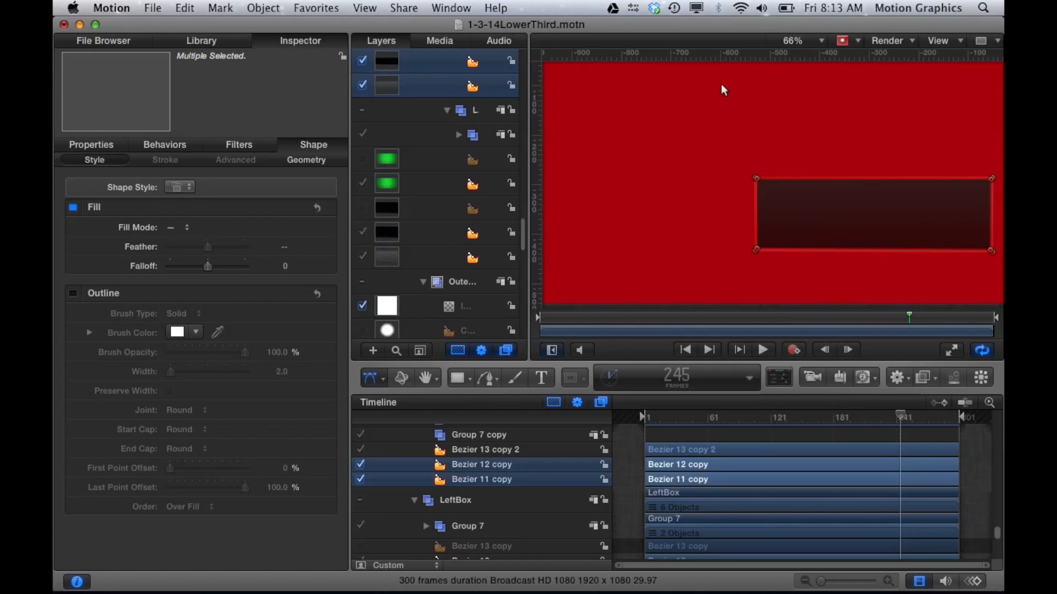
Step: Restore the canvas channel display to Color and hide the canvas overlays
click(857, 42)
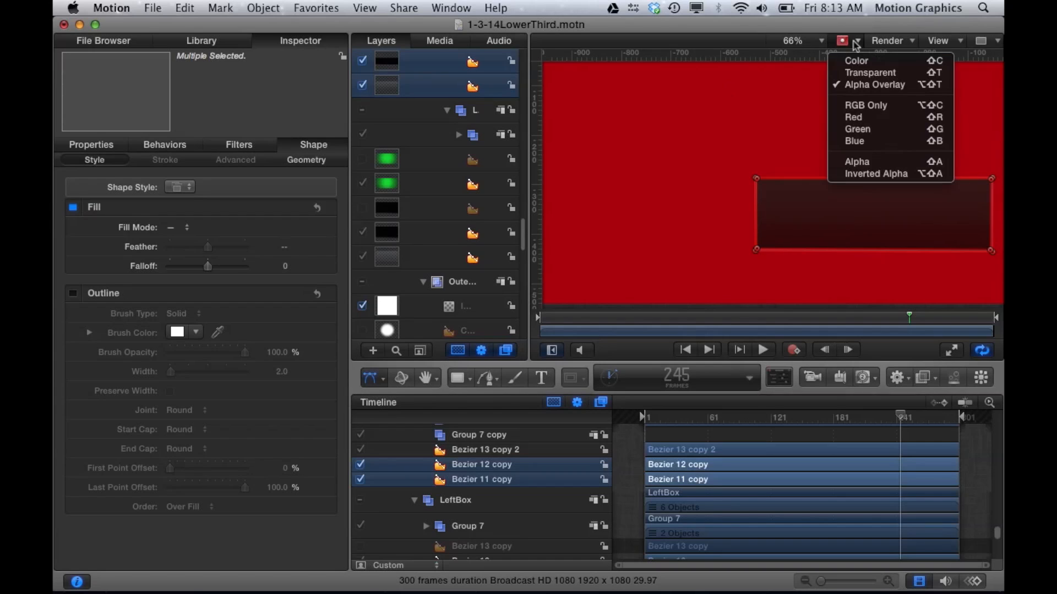
click(854, 59)
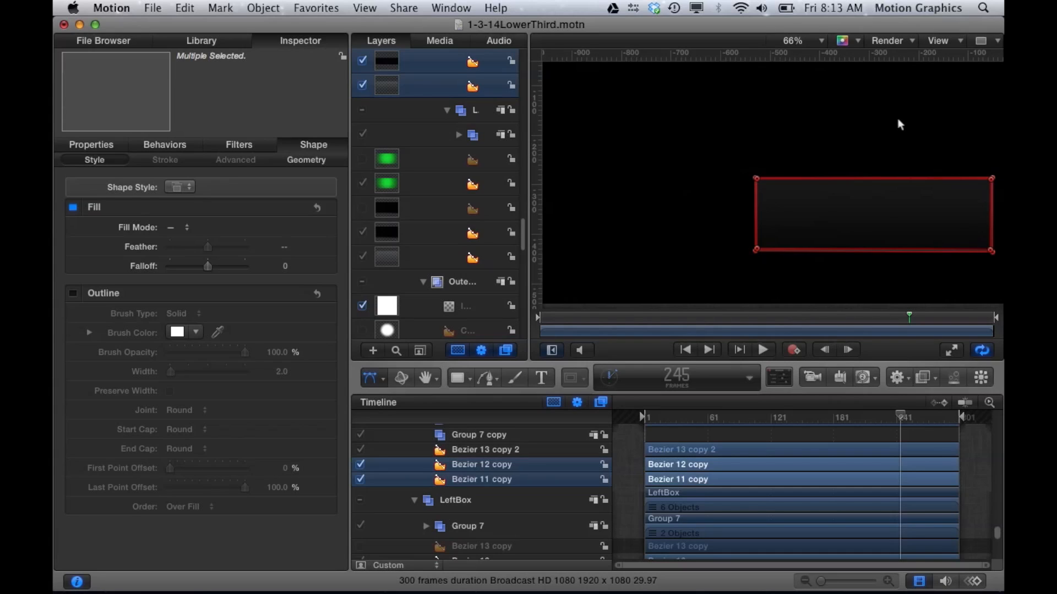
key(super+slash)
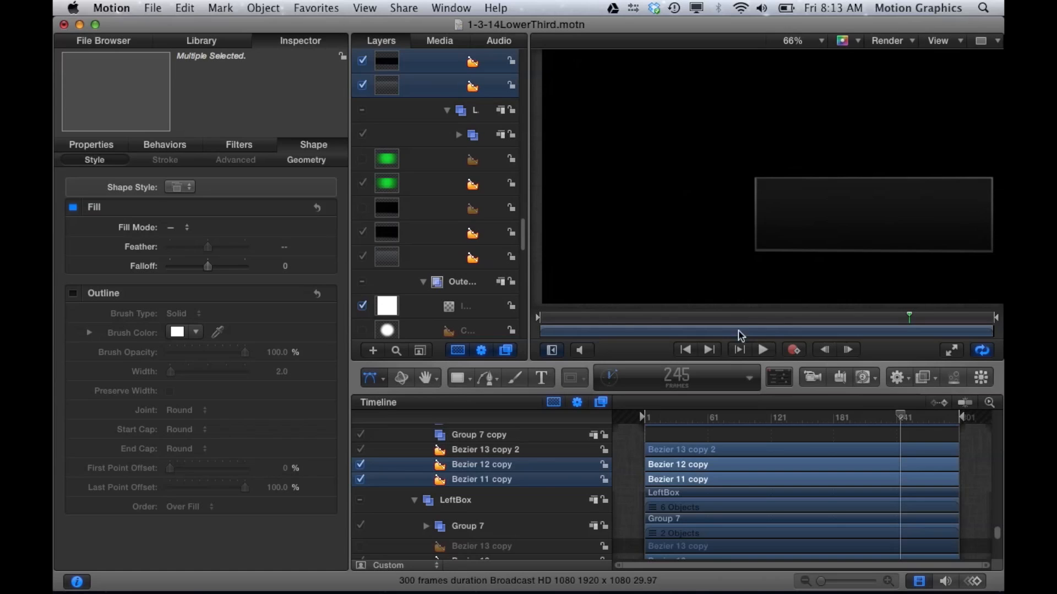
Step: Select only Bezier 11 copy and inspect its gradient's white color stop and both opacity stops
click(477, 483)
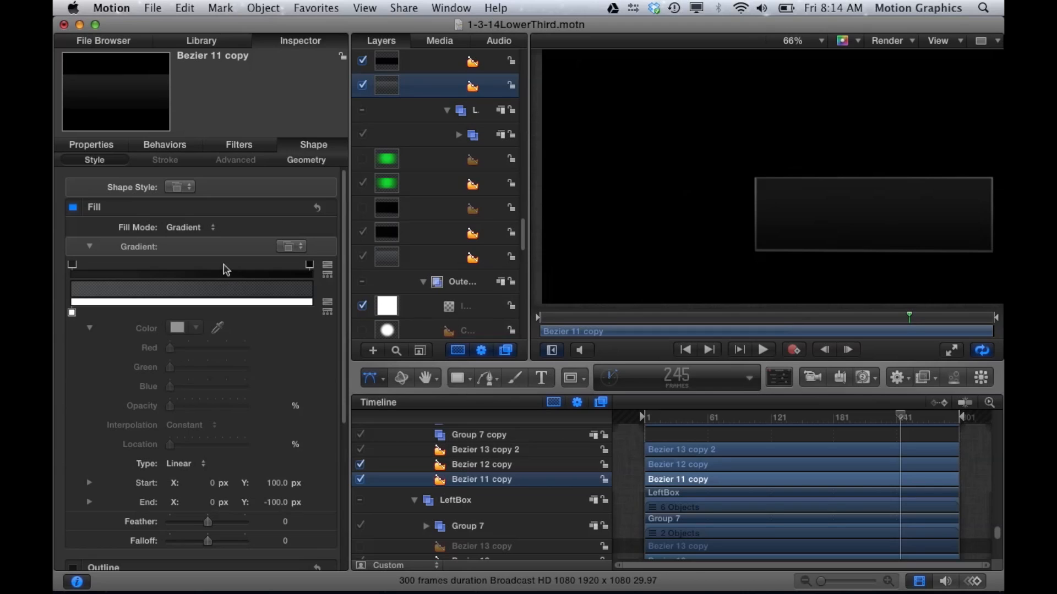
click(73, 313)
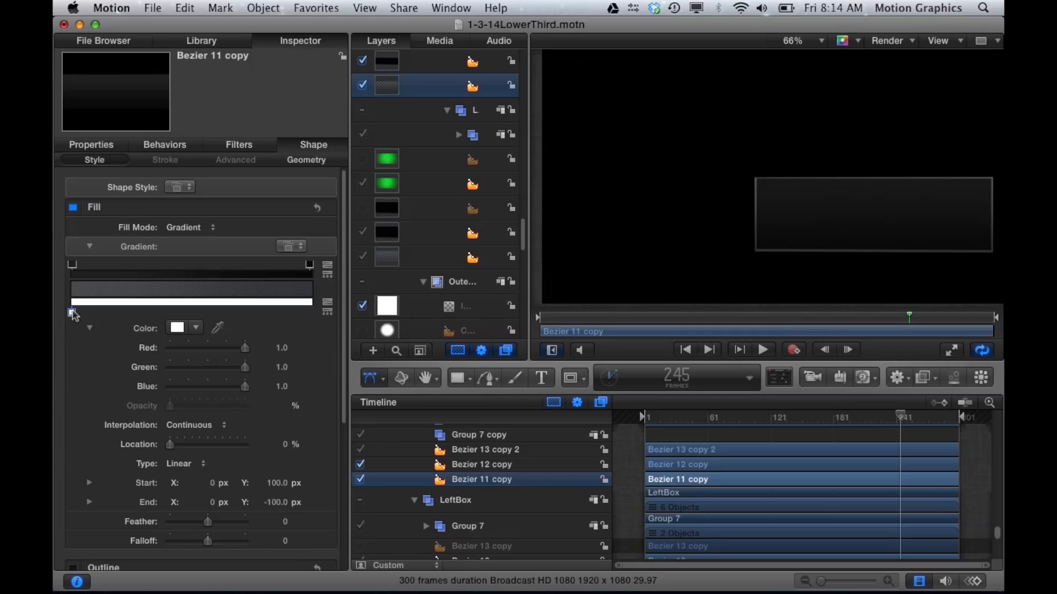
click(72, 266)
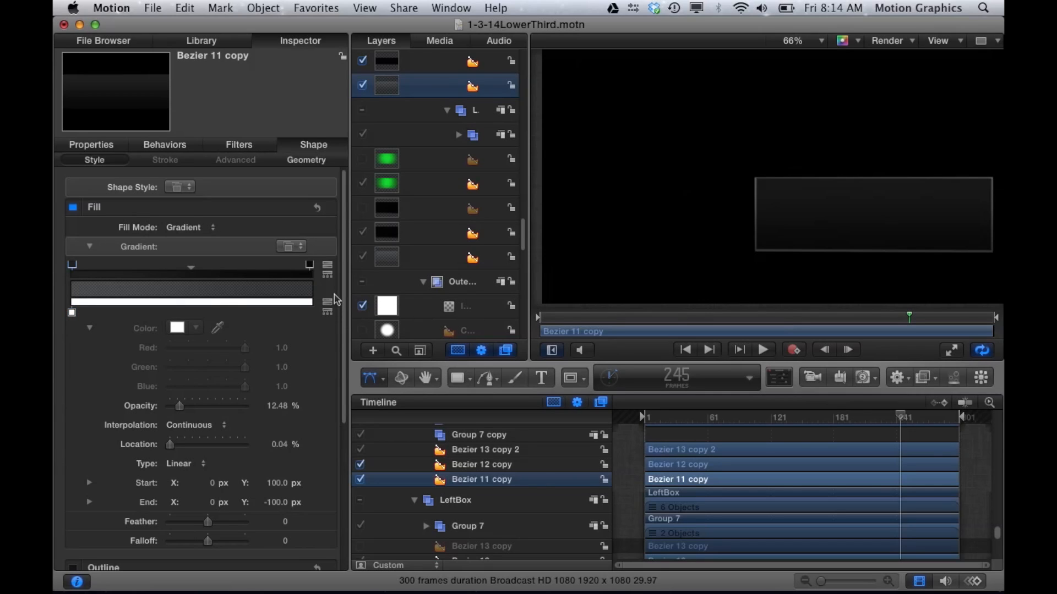
click(309, 266)
Step: Find the two soloed shapes in the layer list and end their solo display to view the full lower third
scroll(434, 171, up, 5)
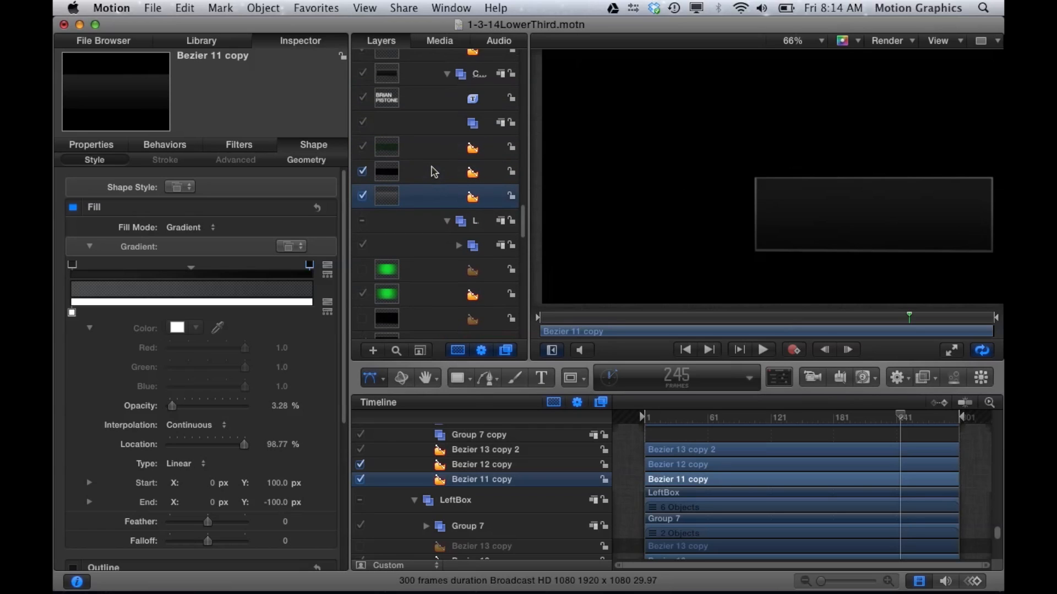
key(super+])
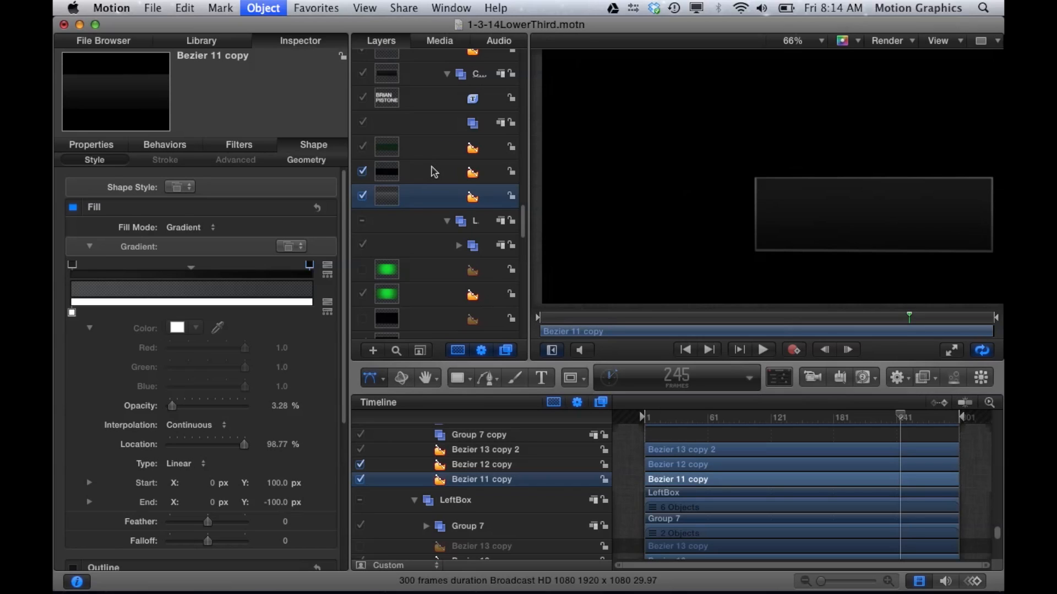
key(ctrl+t)
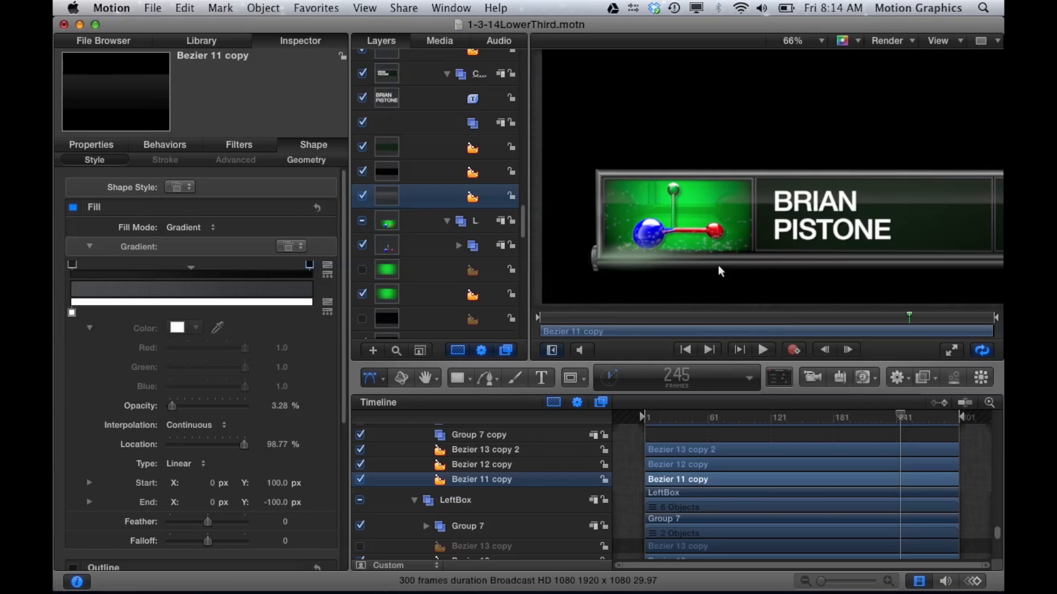
Step: Select Bezier 13 copy 2 in CenterBox and toggle the canvas overlays to check where its outline lies in the lower third
click(503, 451)
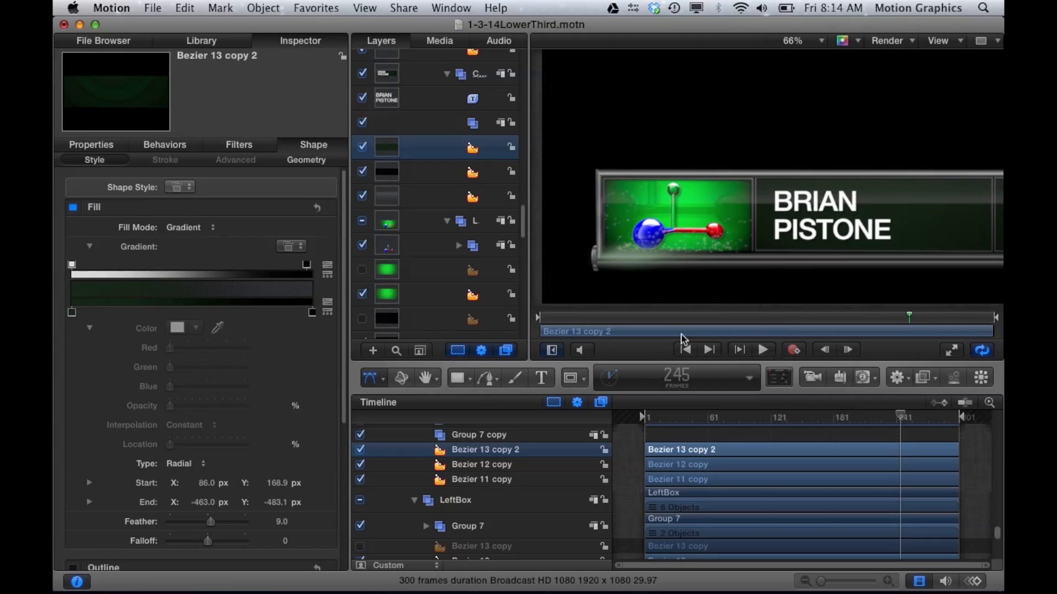
key(super+shift+r)
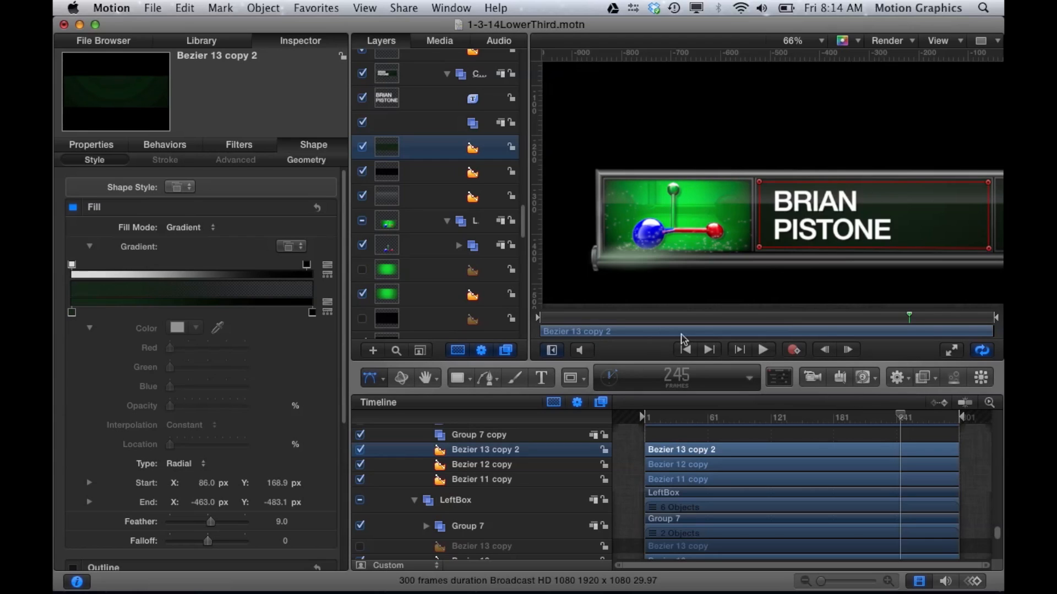
key(super+slash)
key(super+slash)
key(super+slash)
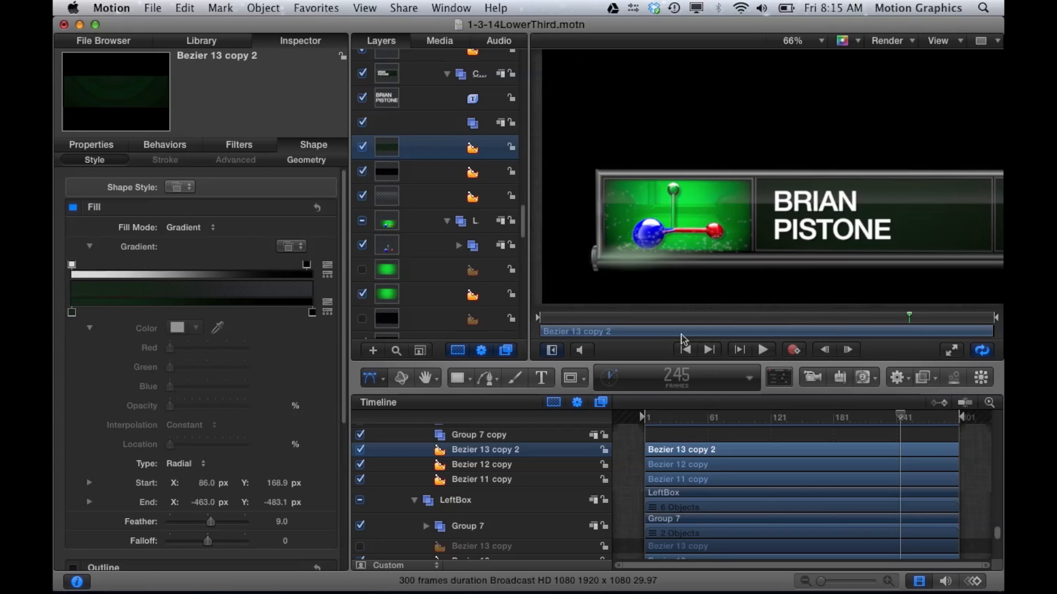
key(super+slash)
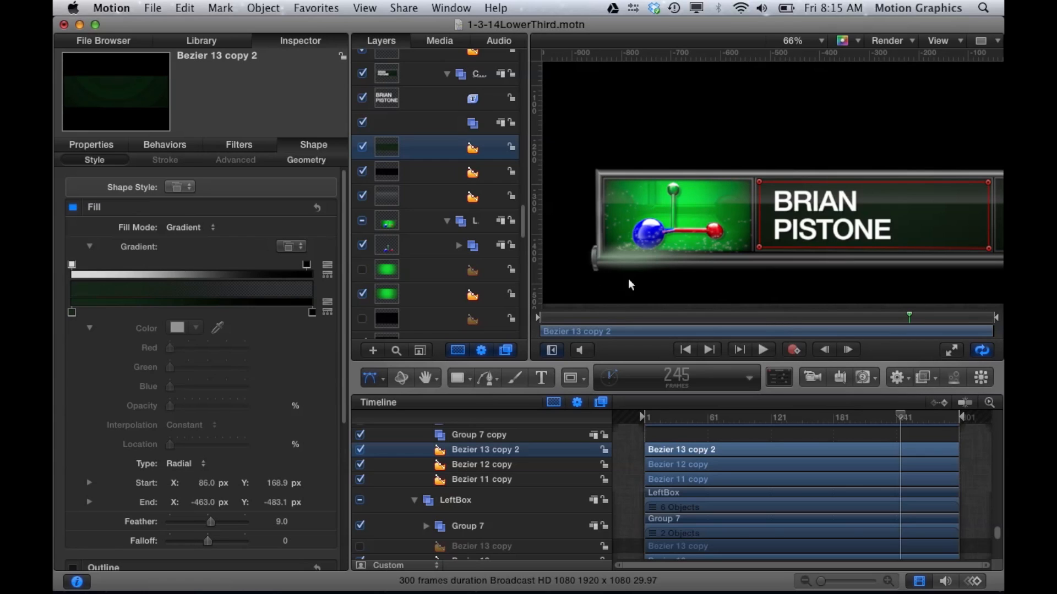
scroll(539, 453, up, 2)
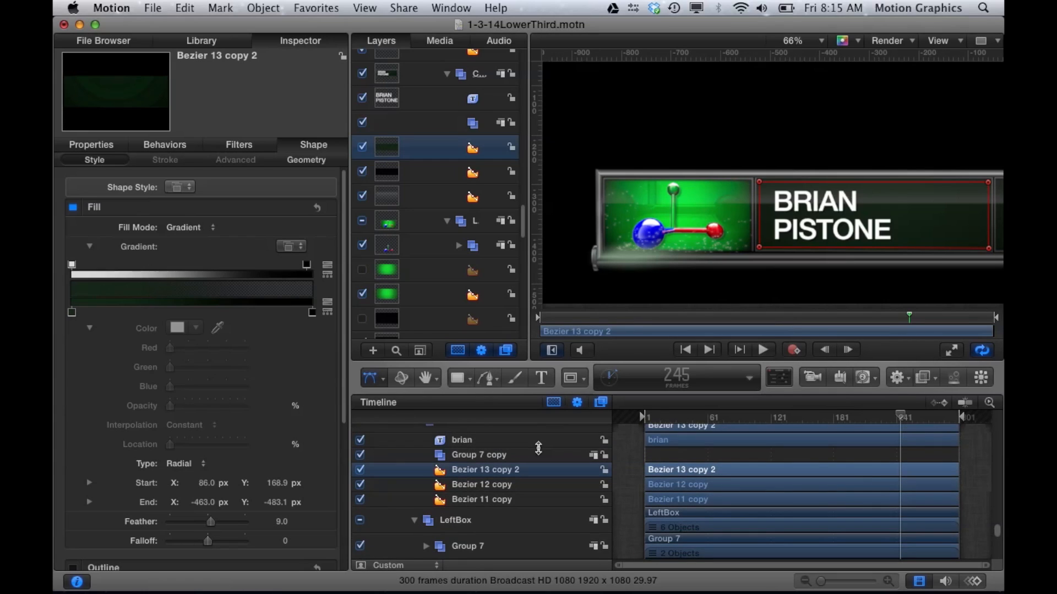
scroll(539, 449, up, 1)
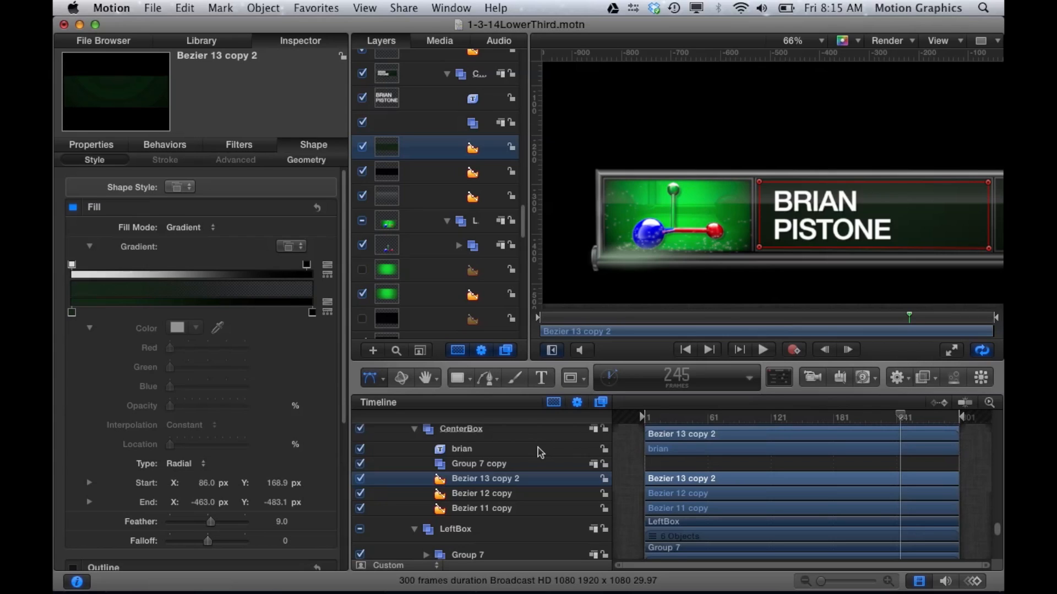
Step: Solo Bezier 13 copy 2, inspect its gradient's black color stop and both opacity stops, and end the solo display
key(ctrl+s)
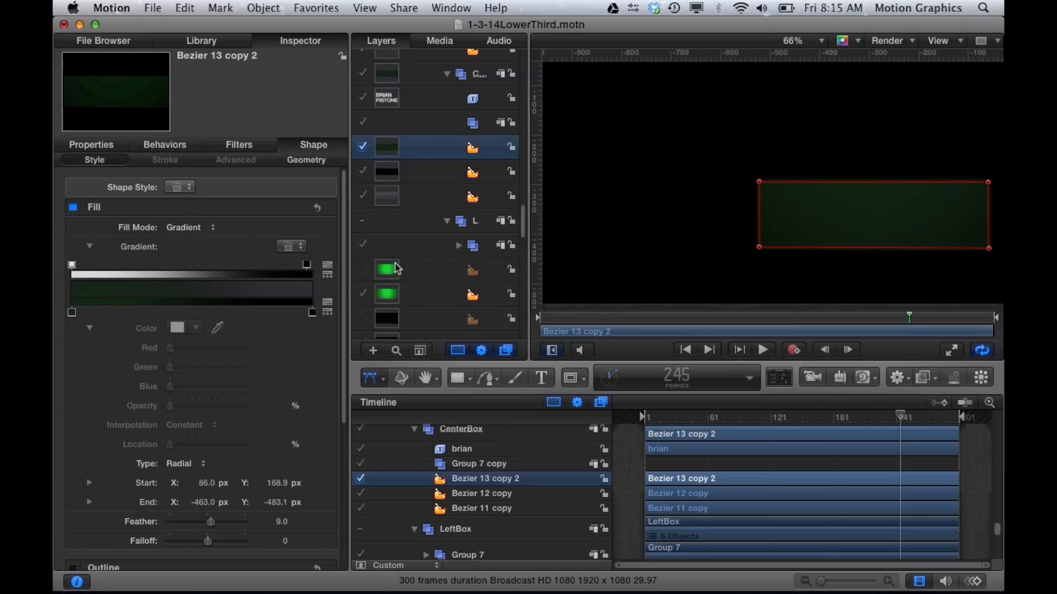
click(311, 313)
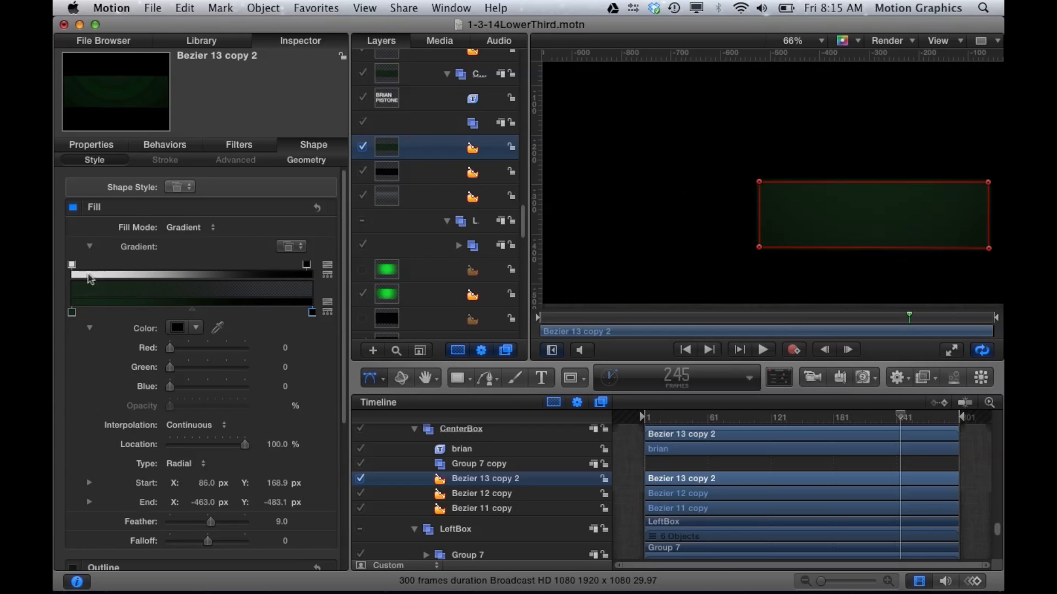
click(72, 266)
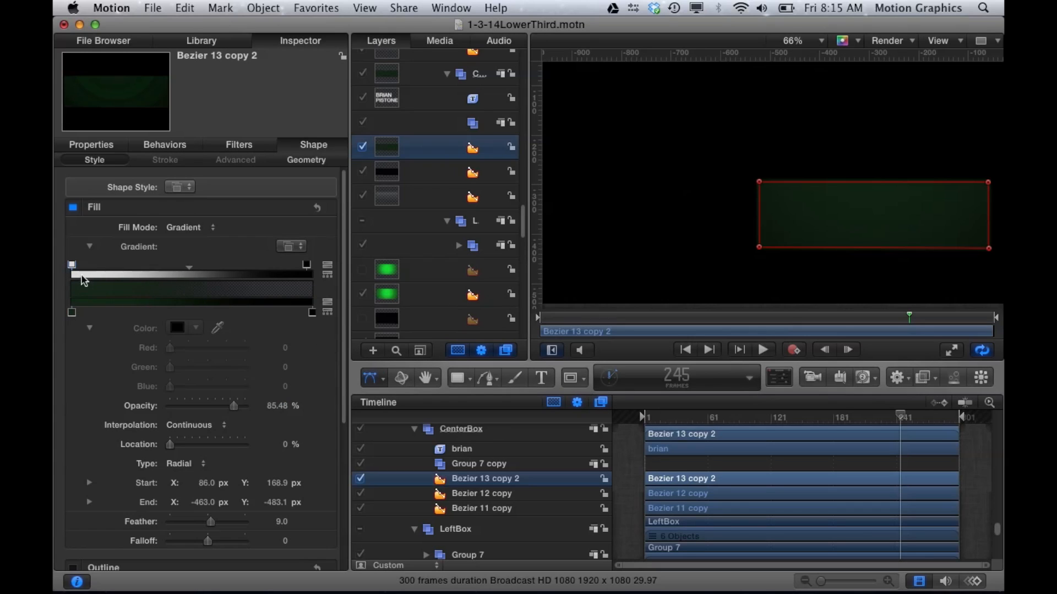
click(306, 269)
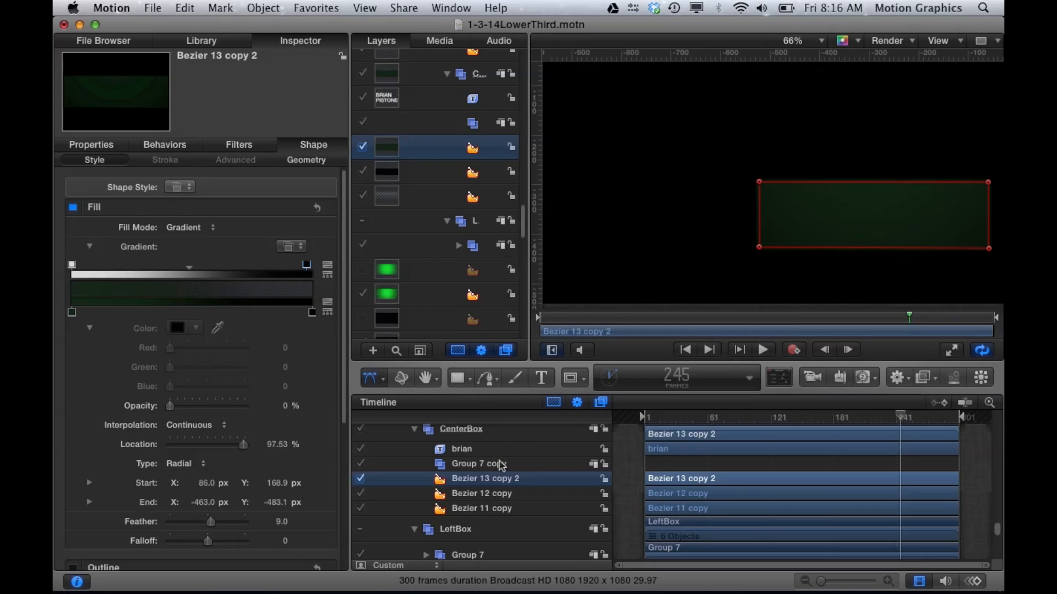
key(ctrl+s)
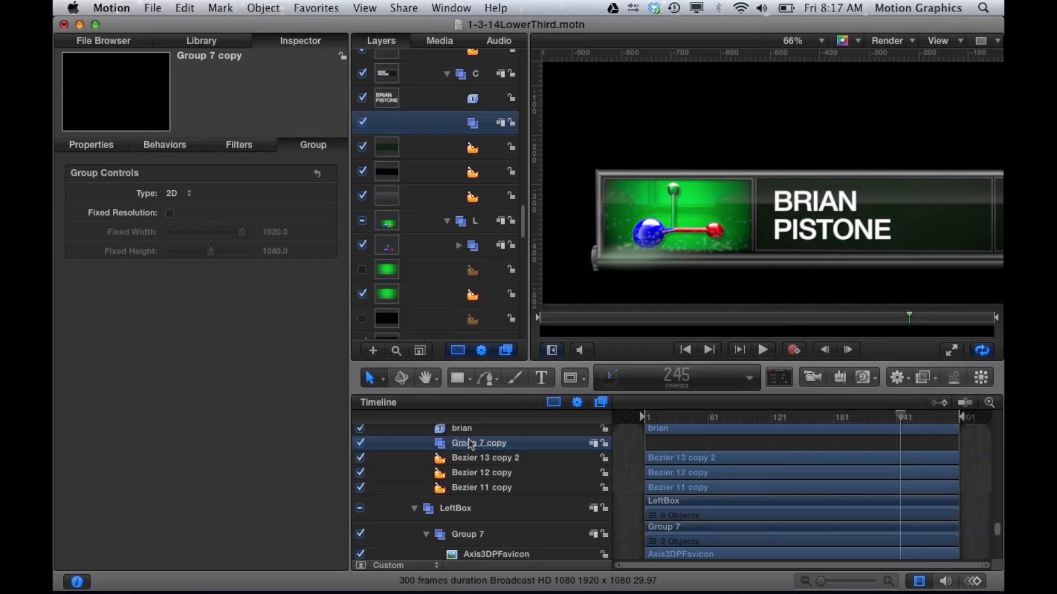
Step: Solo Group 7 copy, fit the whole frame in the canvas and check the group's content at frame 12
key(super+[)
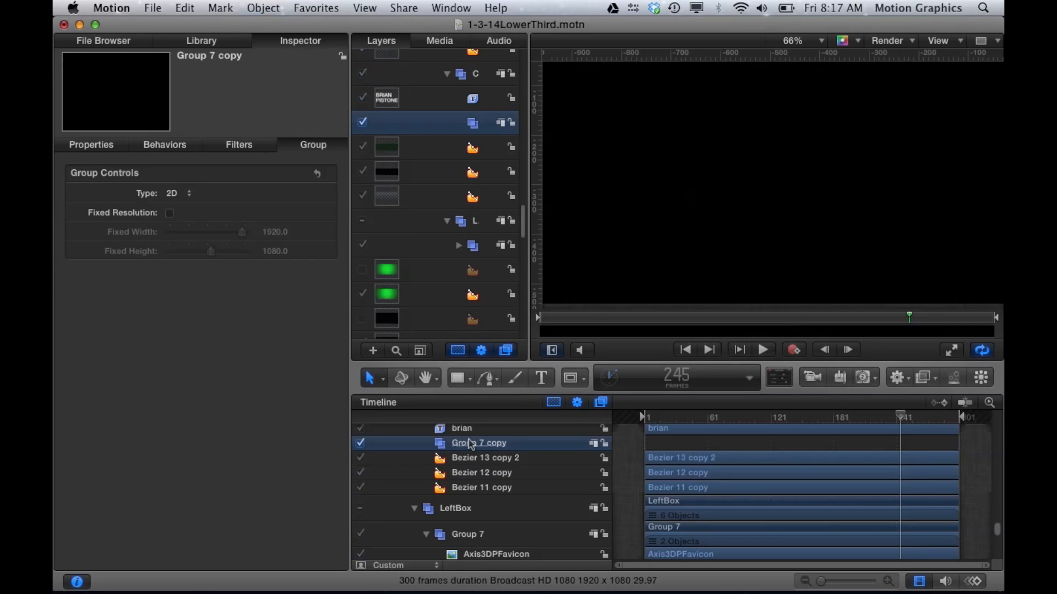
click(686, 259)
key(shift+z)
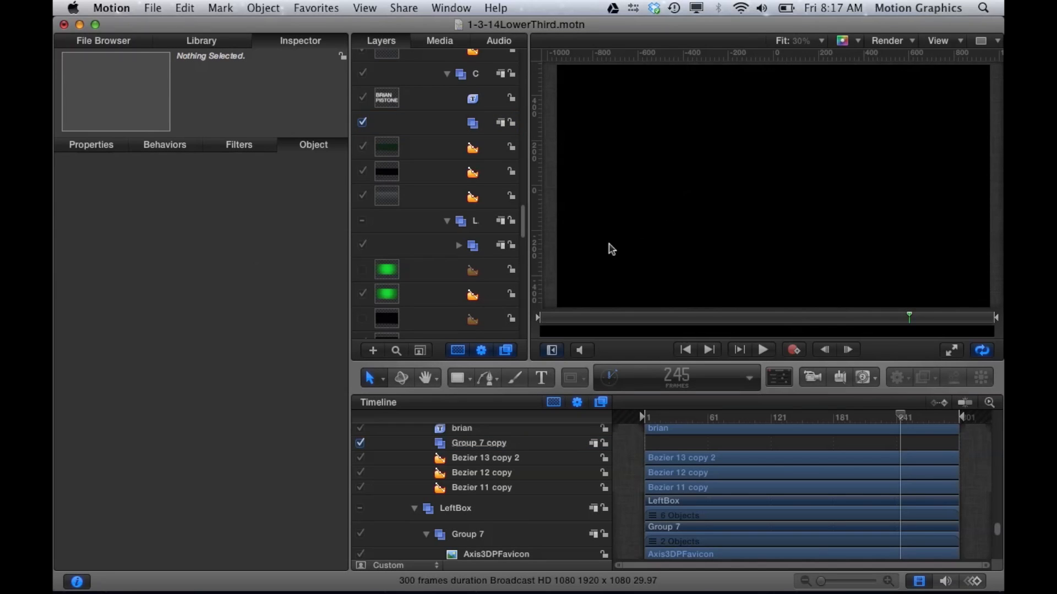
click(489, 447)
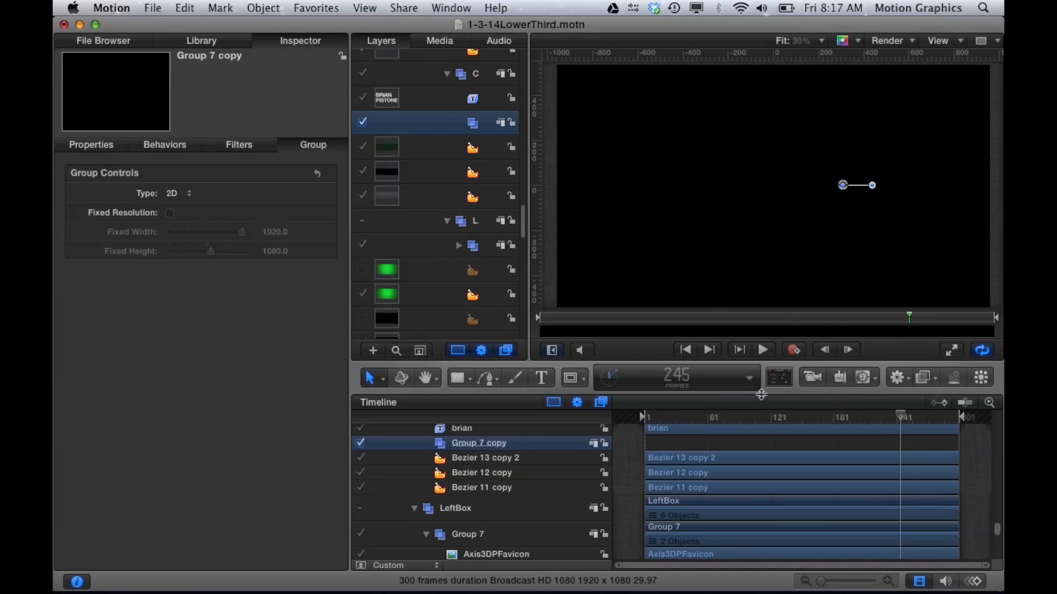
click(756, 409)
drag(755, 413, 657, 417)
key(Left)
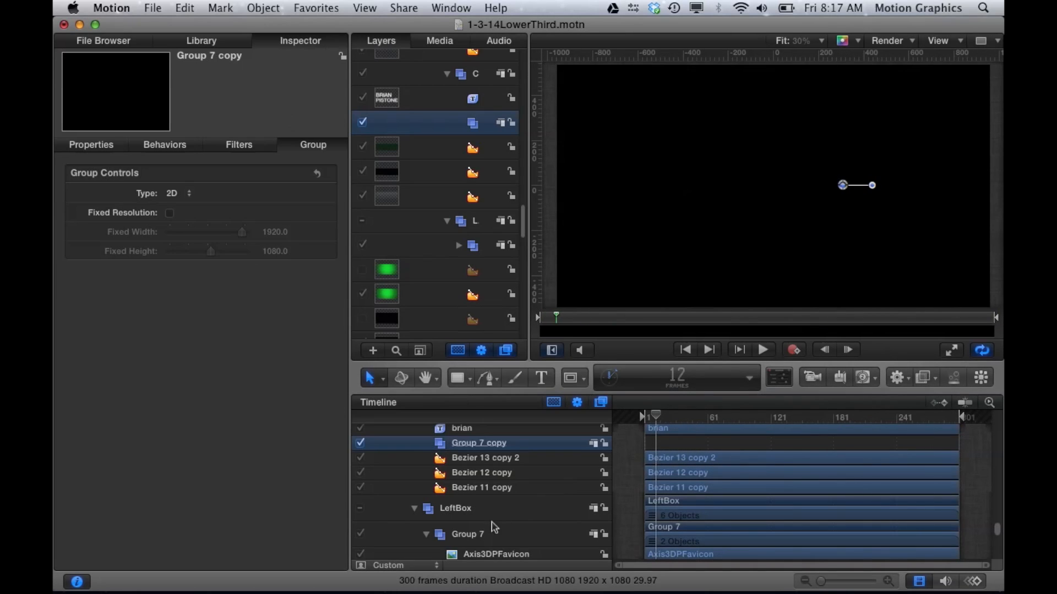
Step: Compare Group 7 copy with LeftBox's Group 7 in the layer list and end the copy's solo display
scroll(494, 528, down, 5)
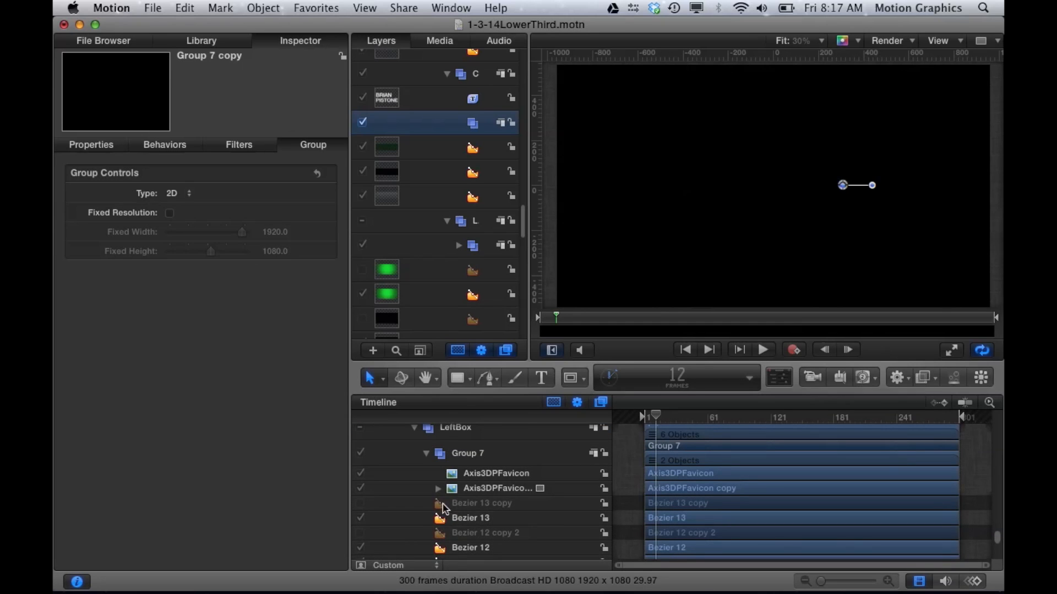
scroll(443, 507, up, 5)
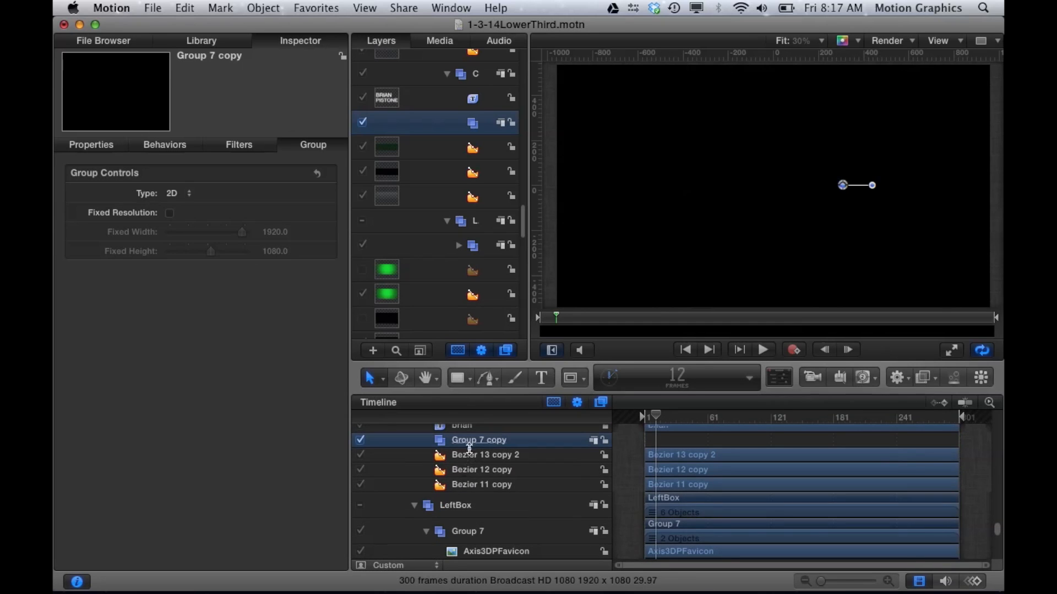
click(441, 444)
key(super+shift+g)
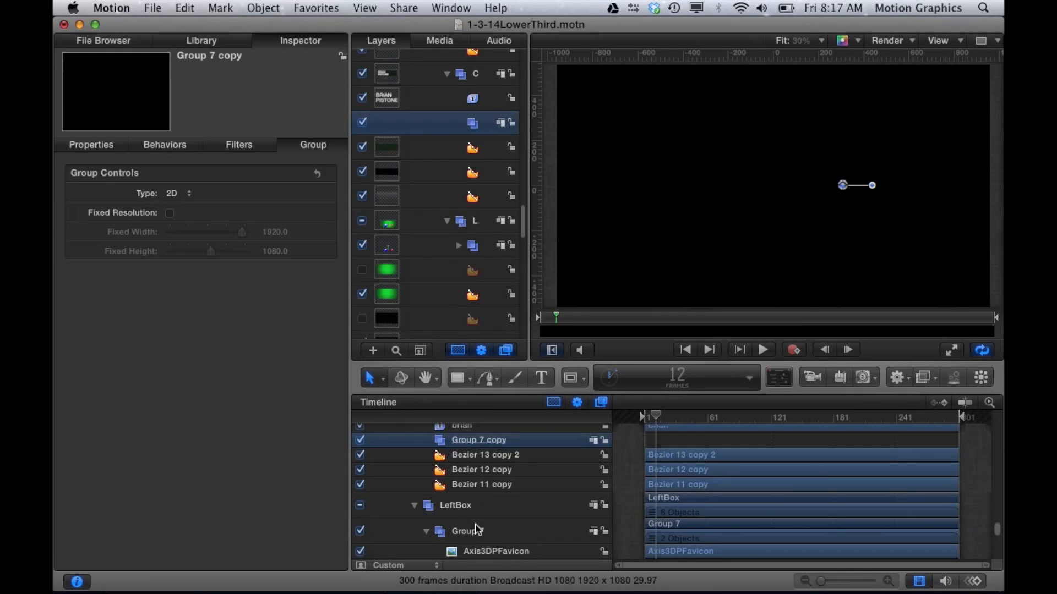
Step: Inspect LeftBox's Group 7, its Axis3DPFavicon image and the Axis3DPFavicon copy, expanding the copy to reveal its Image Mask
scroll(510, 526, down, 2)
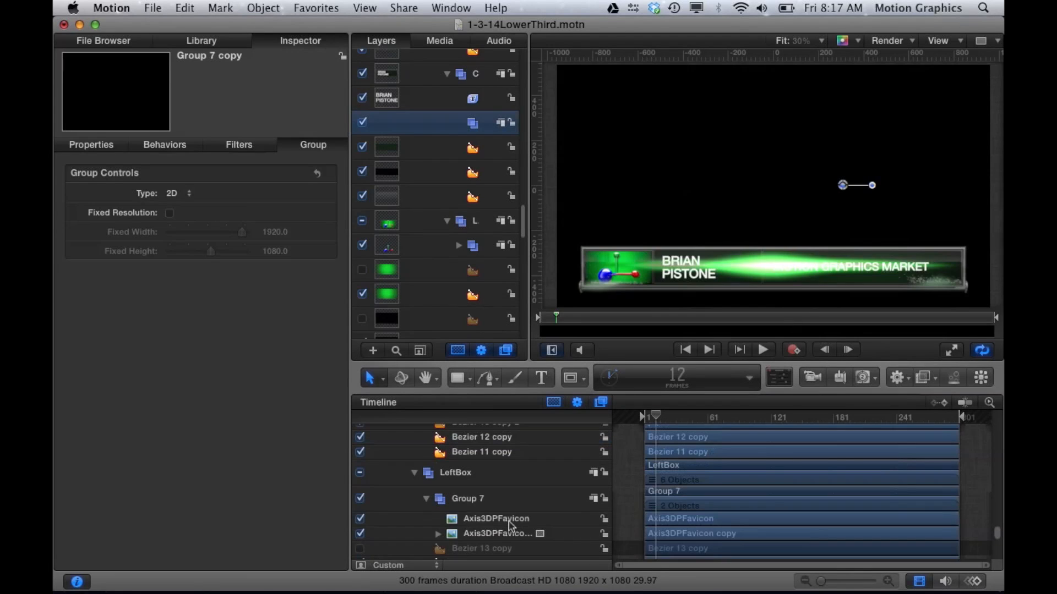
click(475, 498)
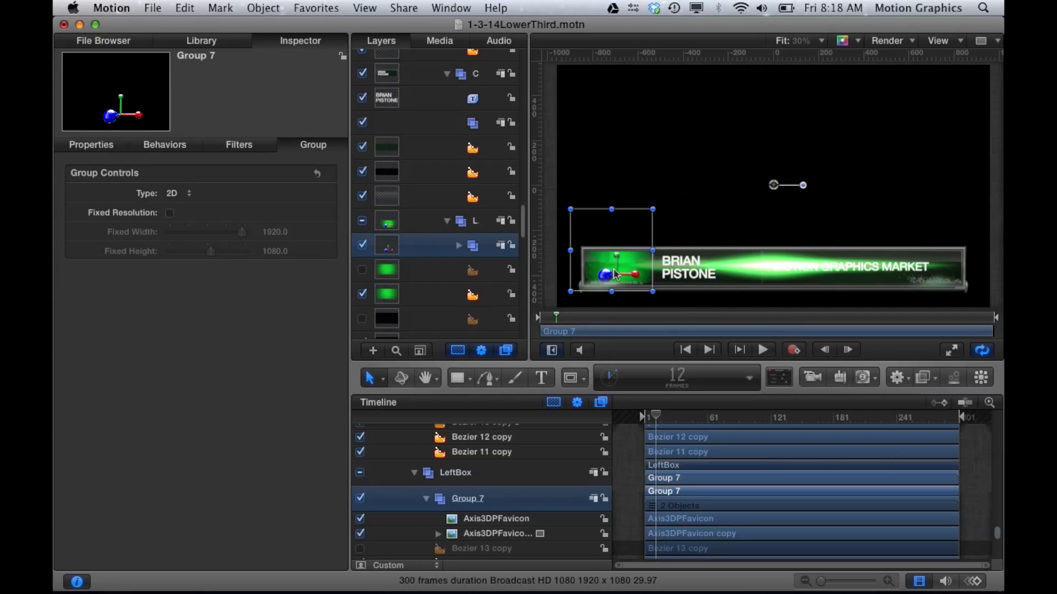
click(490, 520)
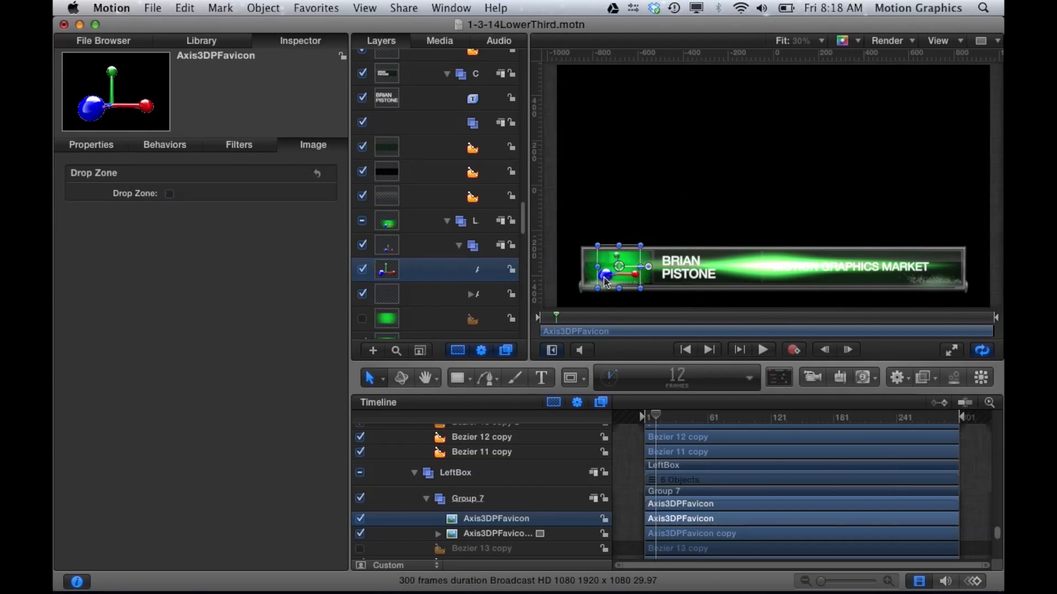
click(487, 534)
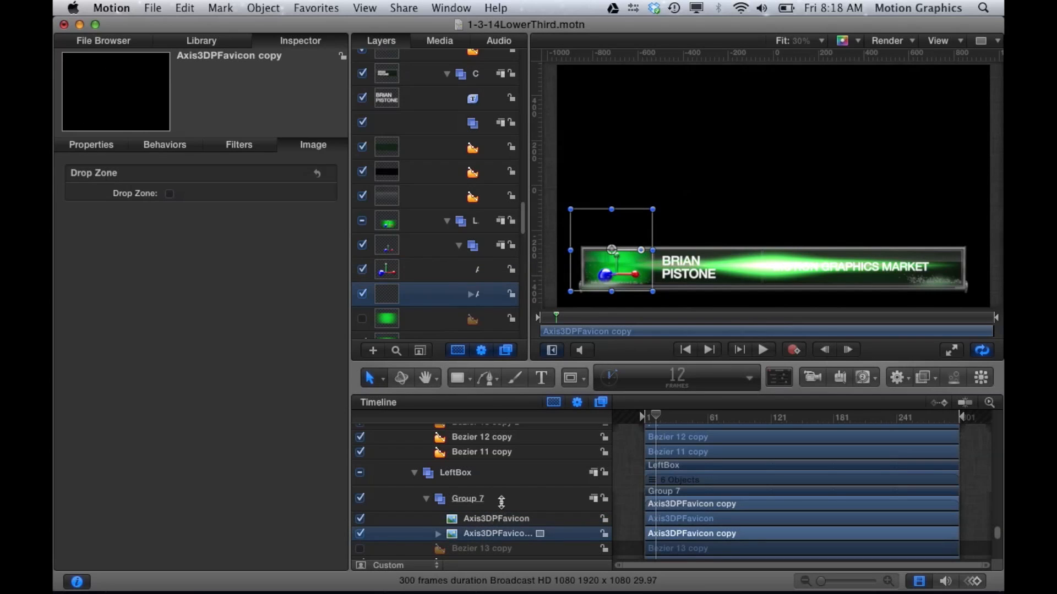
click(439, 534)
scroll(504, 489, down, 3)
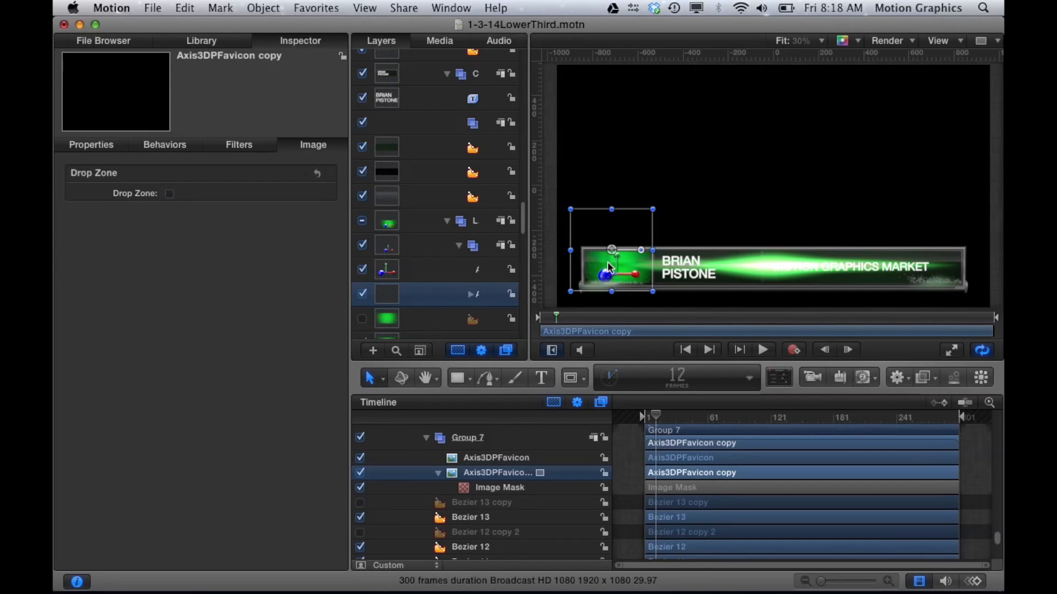
Step: Switch to Google Chrome and look back through the NBC Sports identity case study for reference designs
mouse_move(542, 575)
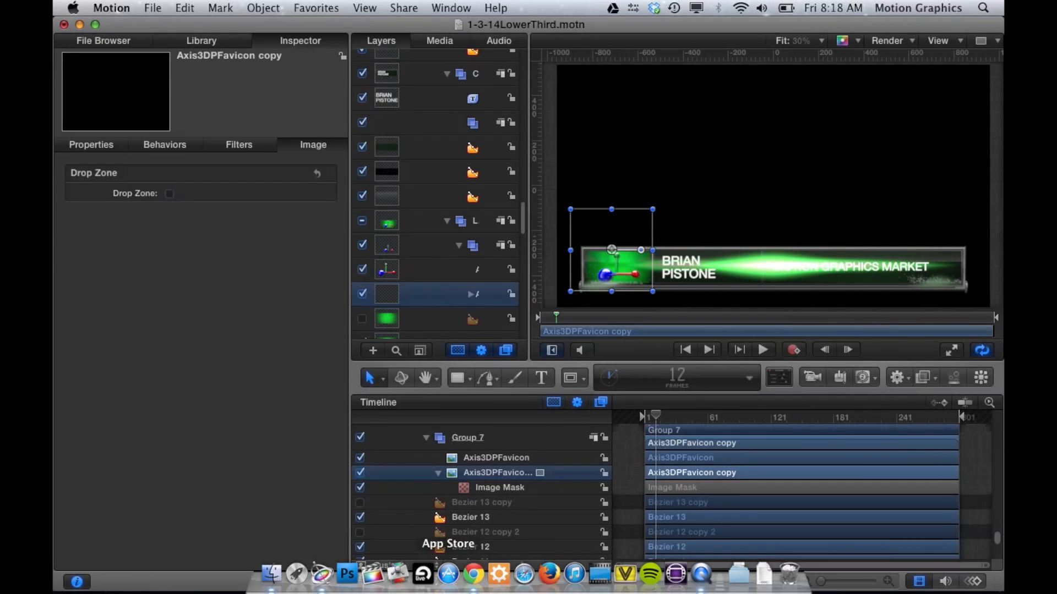
click(472, 579)
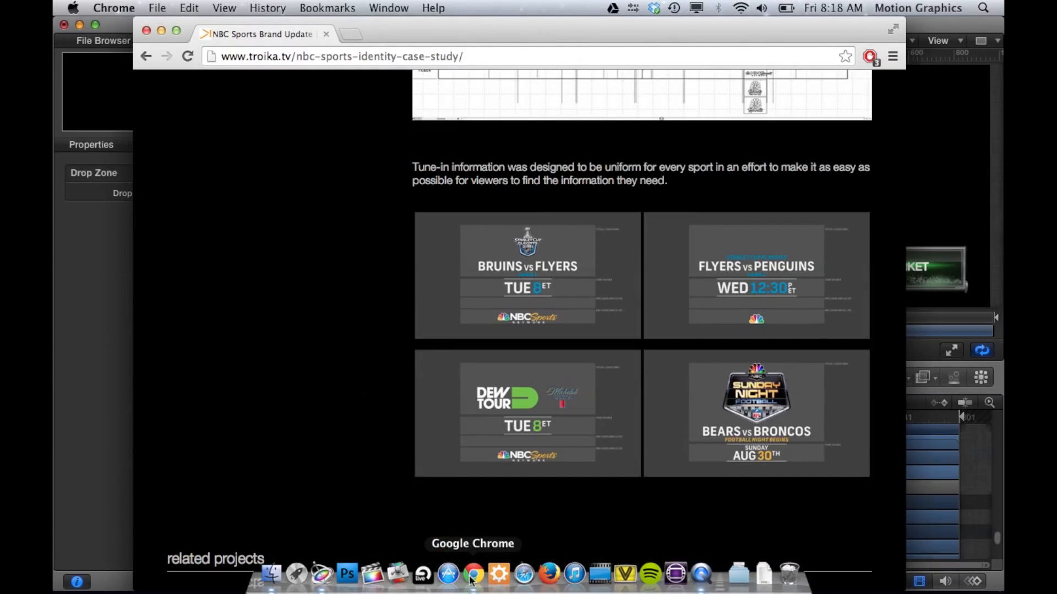
scroll(682, 385, up, 10)
scroll(683, 385, up, 15)
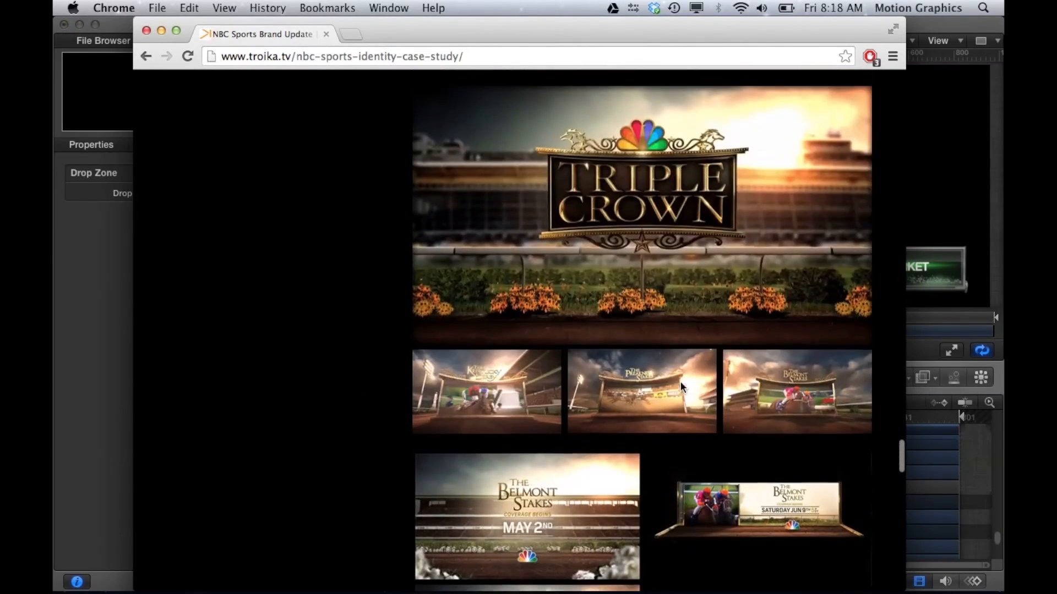
scroll(683, 385, up, 12)
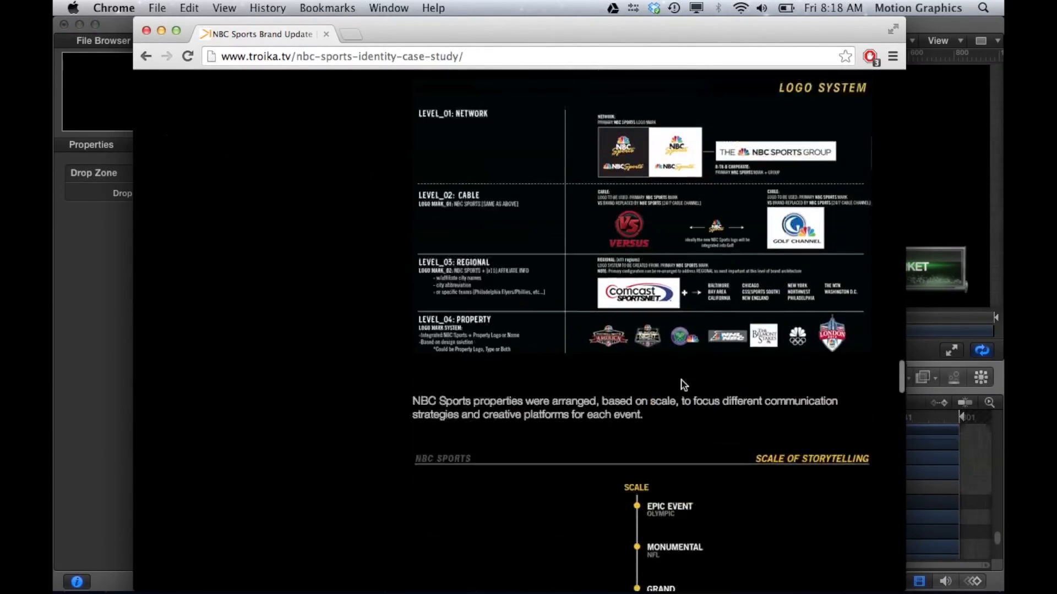
Step: Browse the NBC Sports identity case study and play the What You Saw video up to the driver's lower third, pausing there
scroll(683, 386, up, 10)
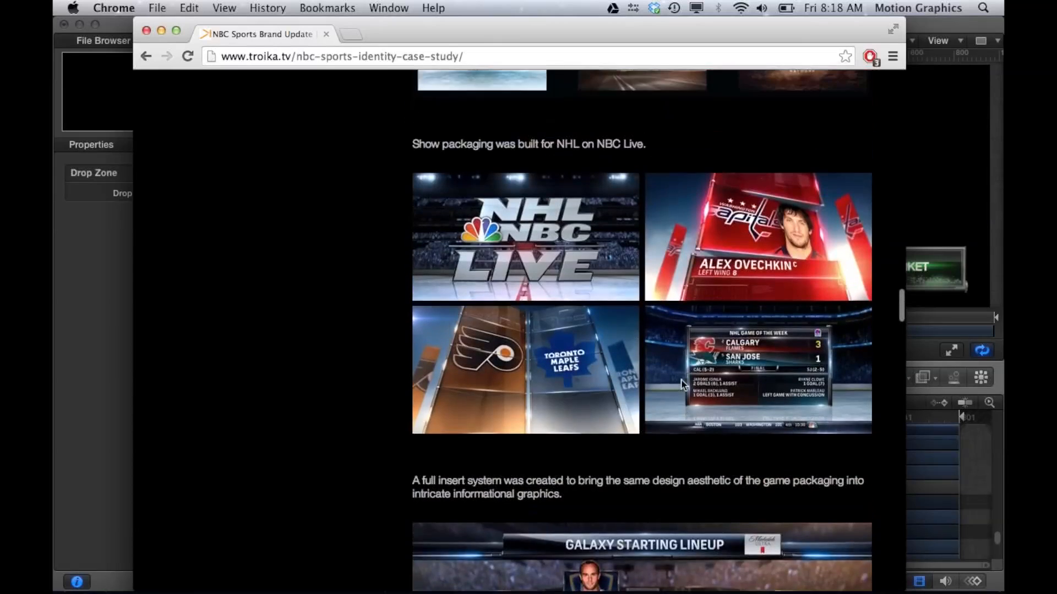
scroll(681, 385, up, 10)
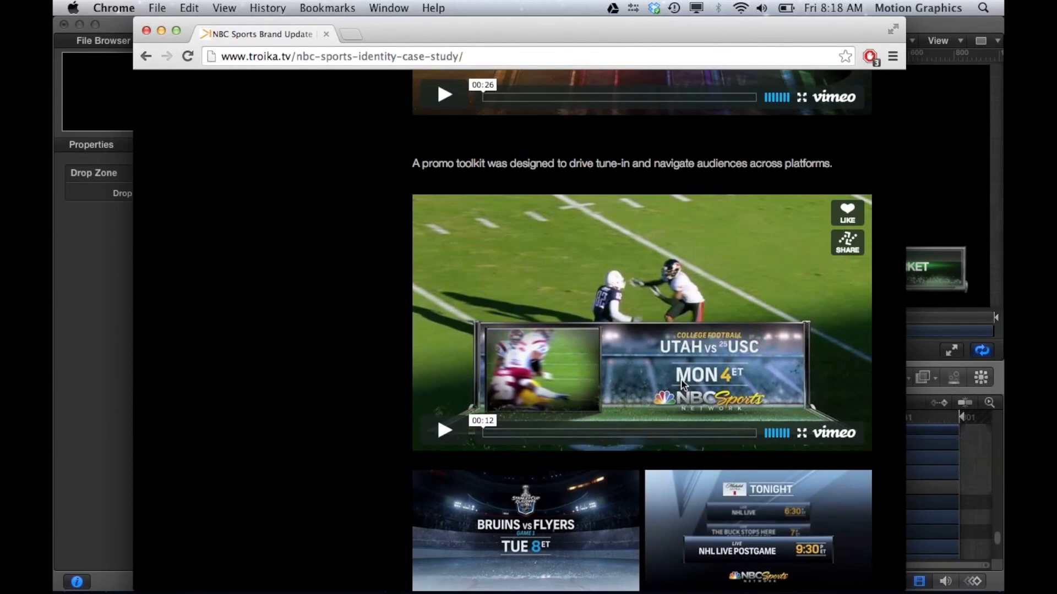
scroll(682, 386, up, 9)
scroll(682, 384, up, 10)
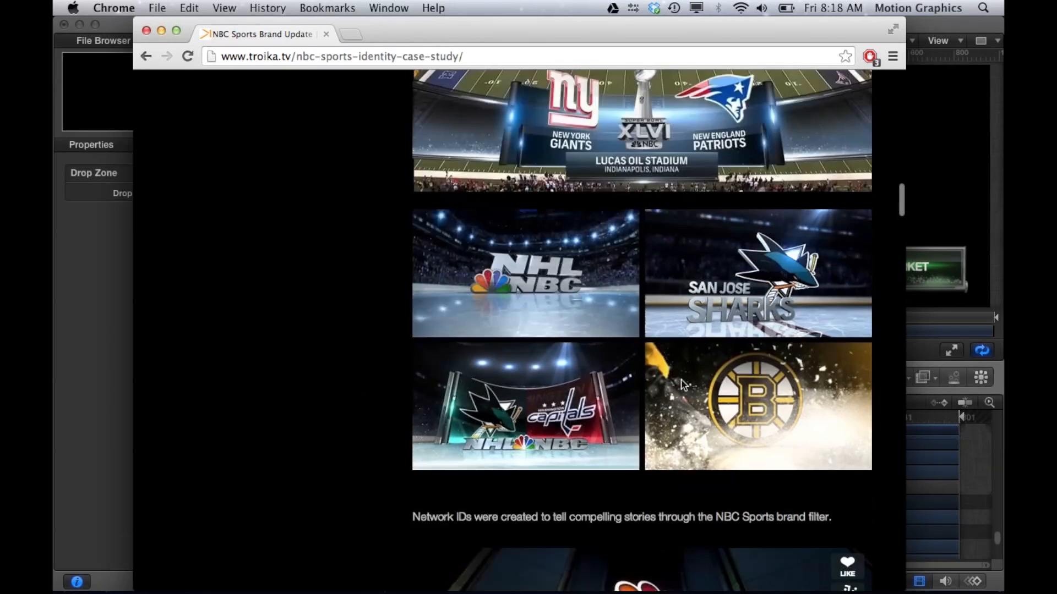
scroll(683, 384, up, 10)
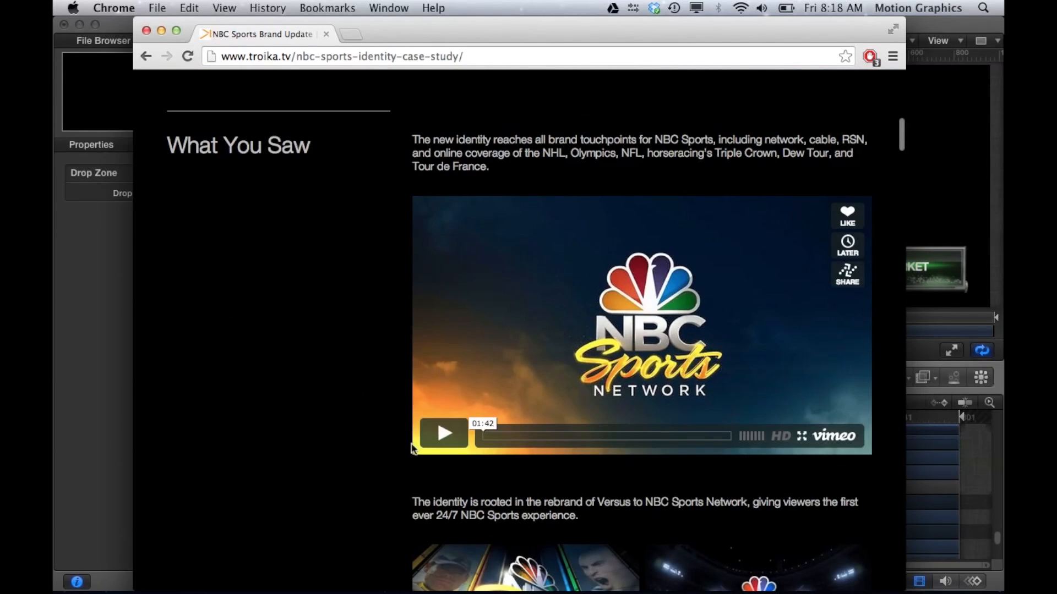
click(443, 437)
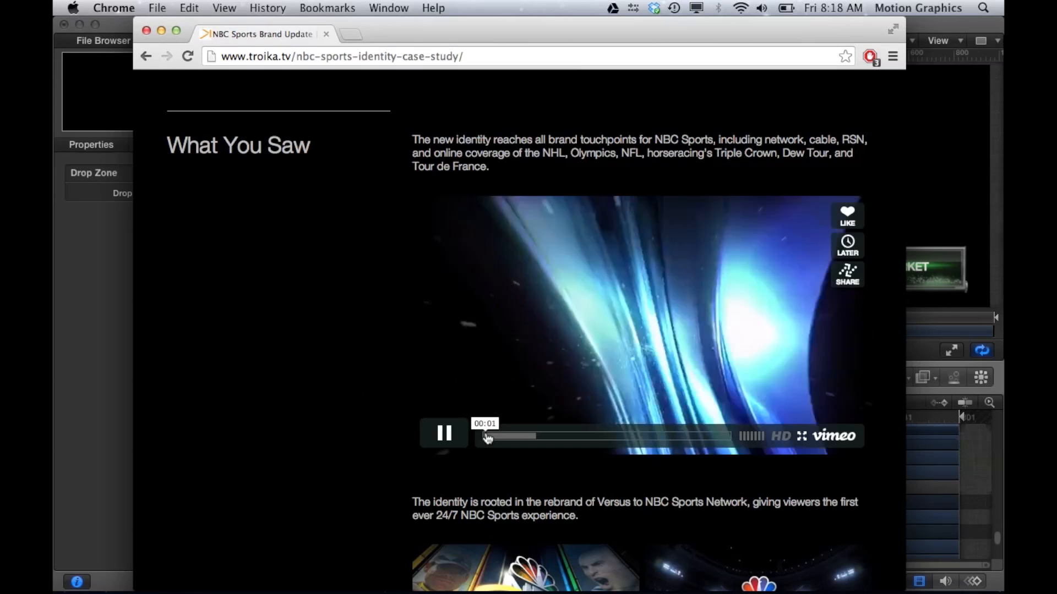
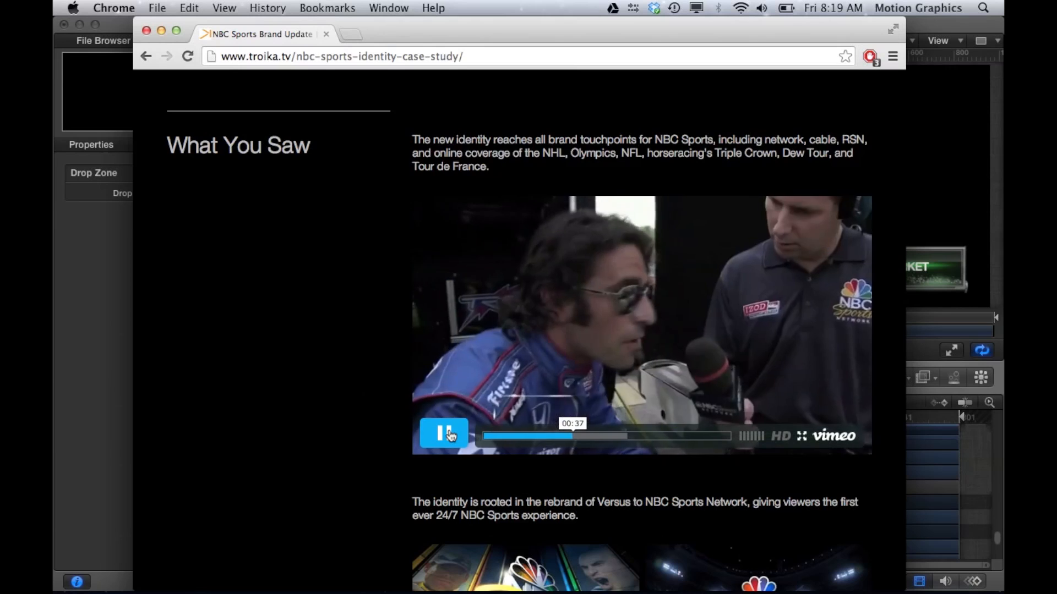
click(448, 434)
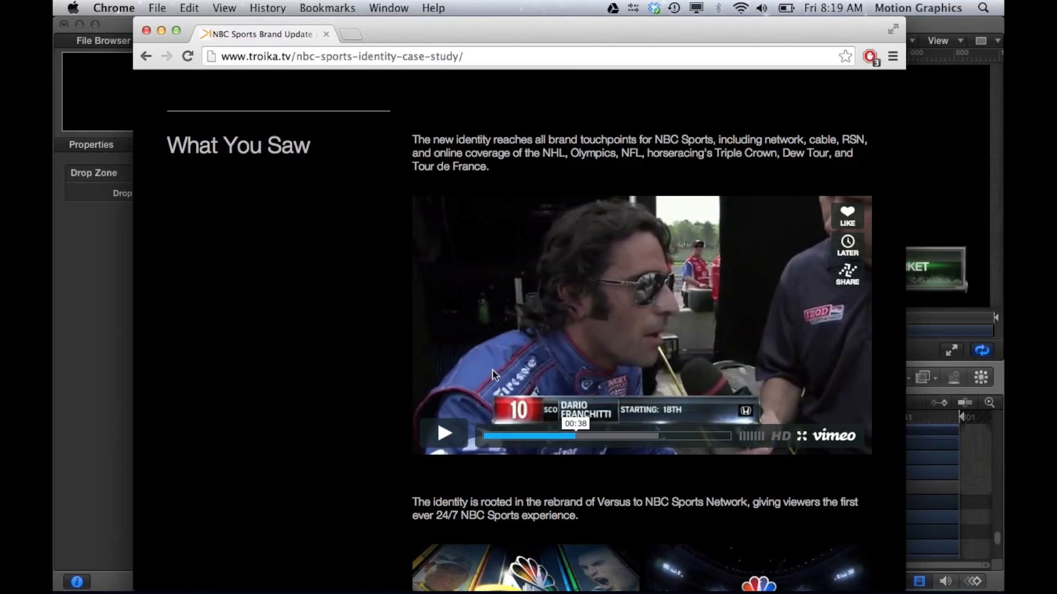
scroll(507, 348, down, 1)
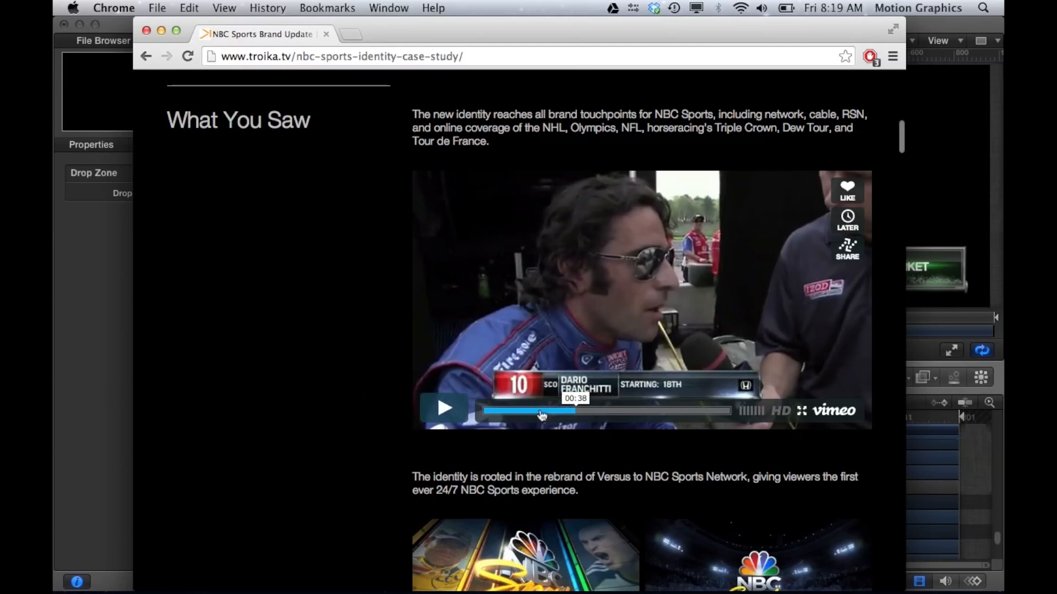
Step: Switch to Motion and examine the blending and drop shadow properties of the Axis3DPFavicon copy layer
click(966, 207)
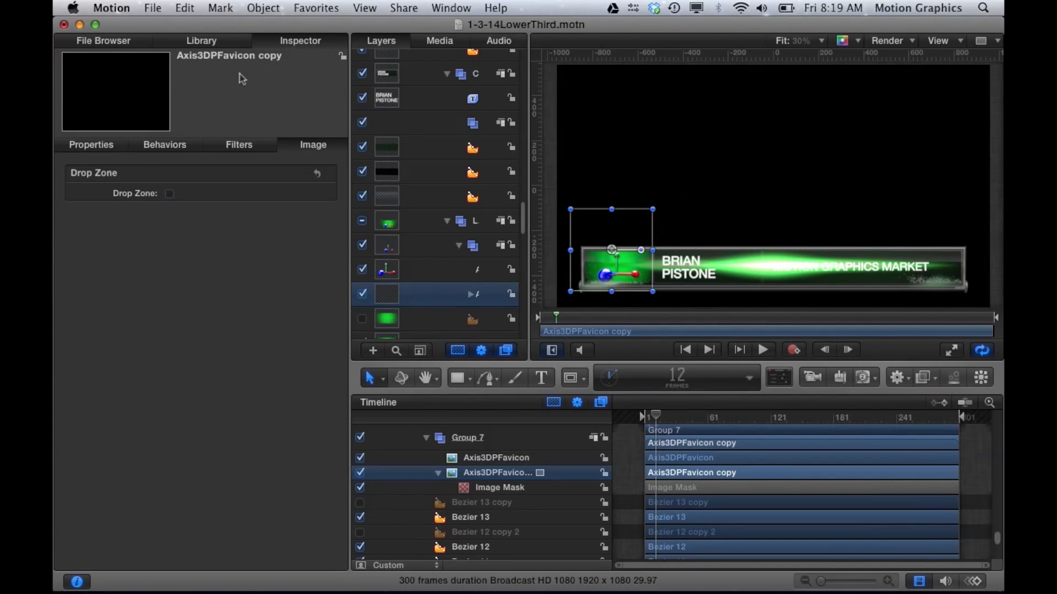
click(89, 145)
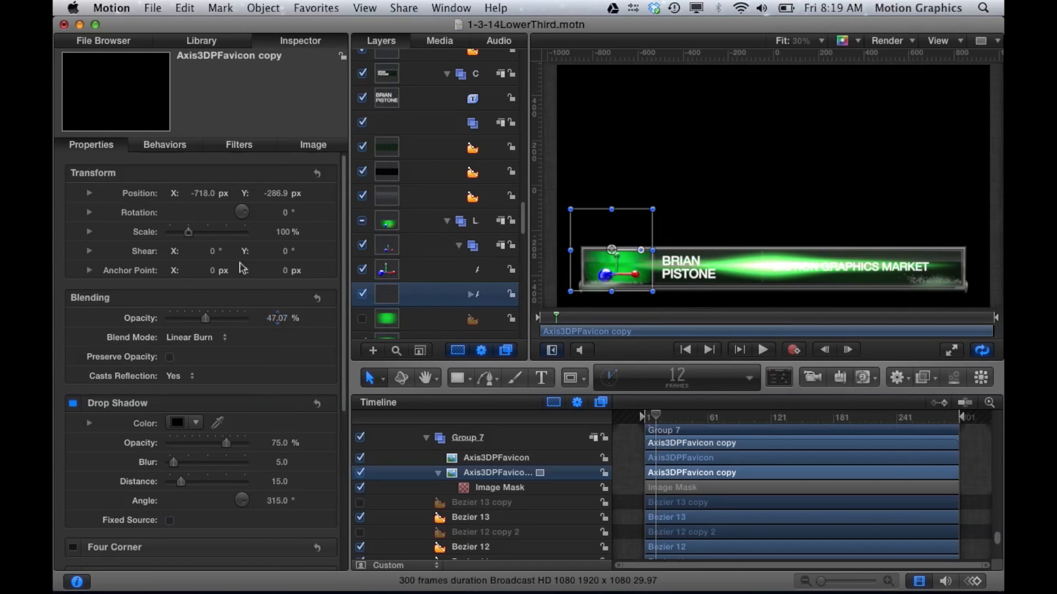
scroll(277, 380, down, 3)
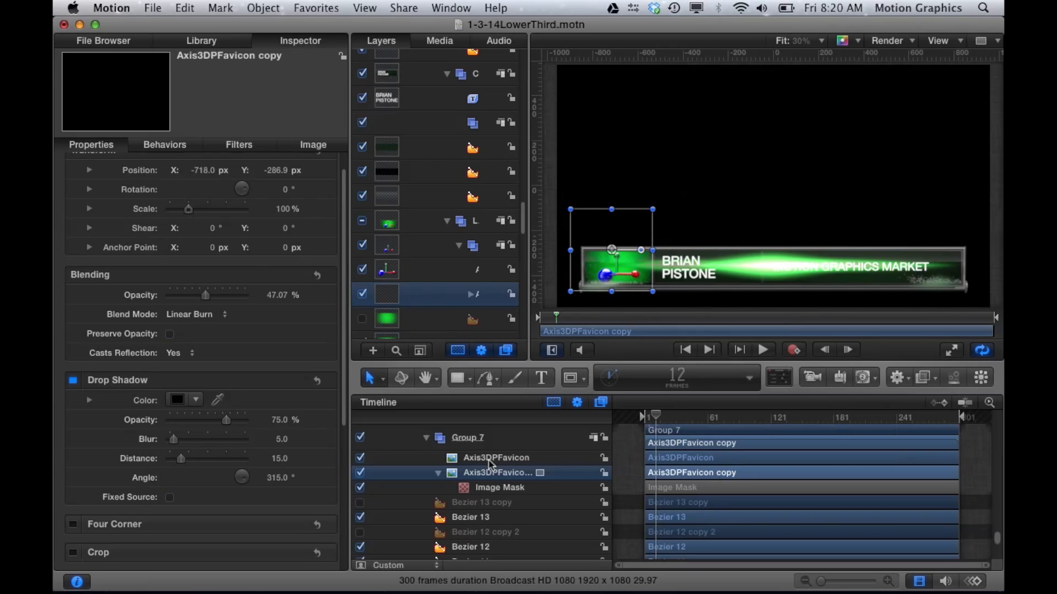
Step: Examine the mask source and mask options of the Image Mask on the Axis3DPFavicon copy layer
click(494, 488)
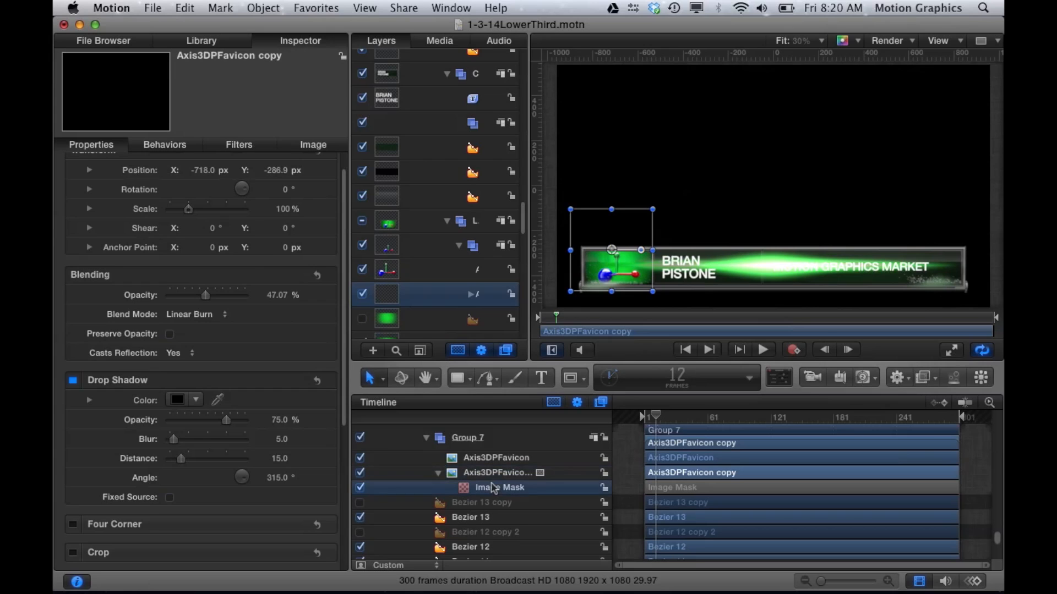
click(313, 146)
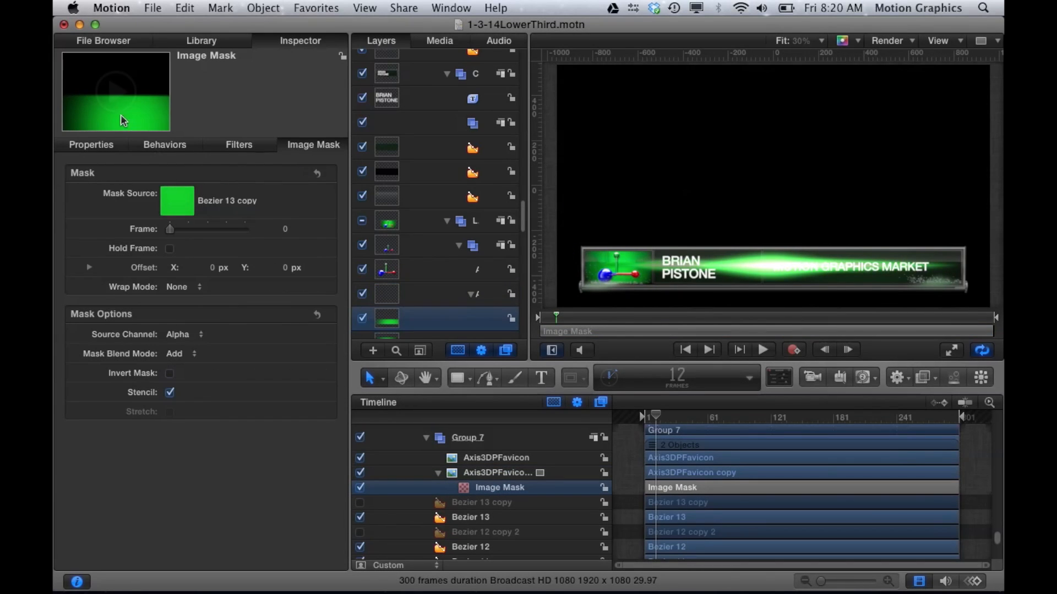
scroll(441, 259, down, 2)
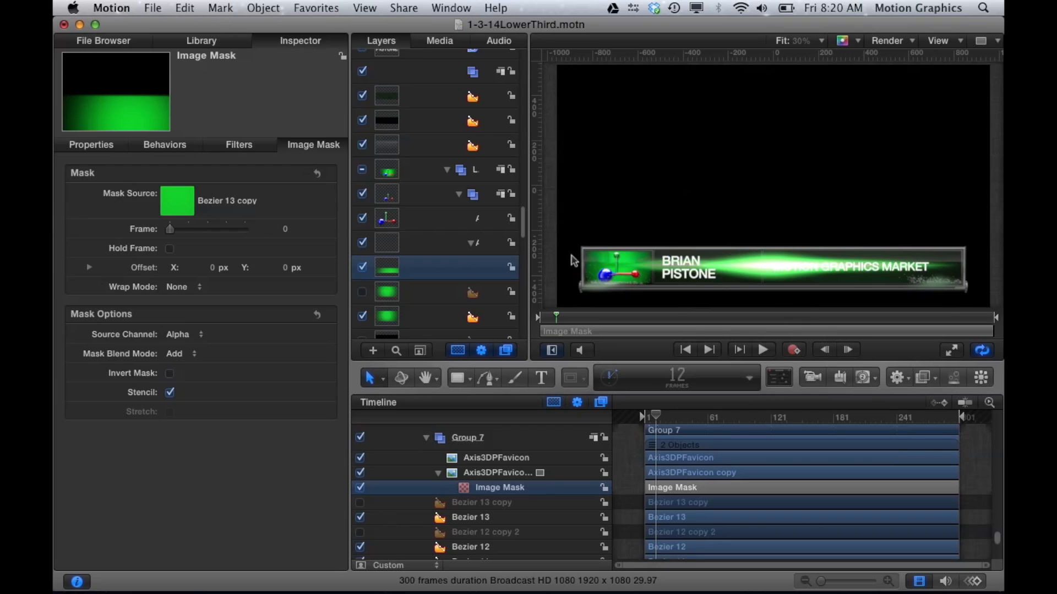
Step: Select the Bezier 11 copy shape in the CenterBox group and display its control points with the Edit Points tool
scroll(568, 480, up, 3)
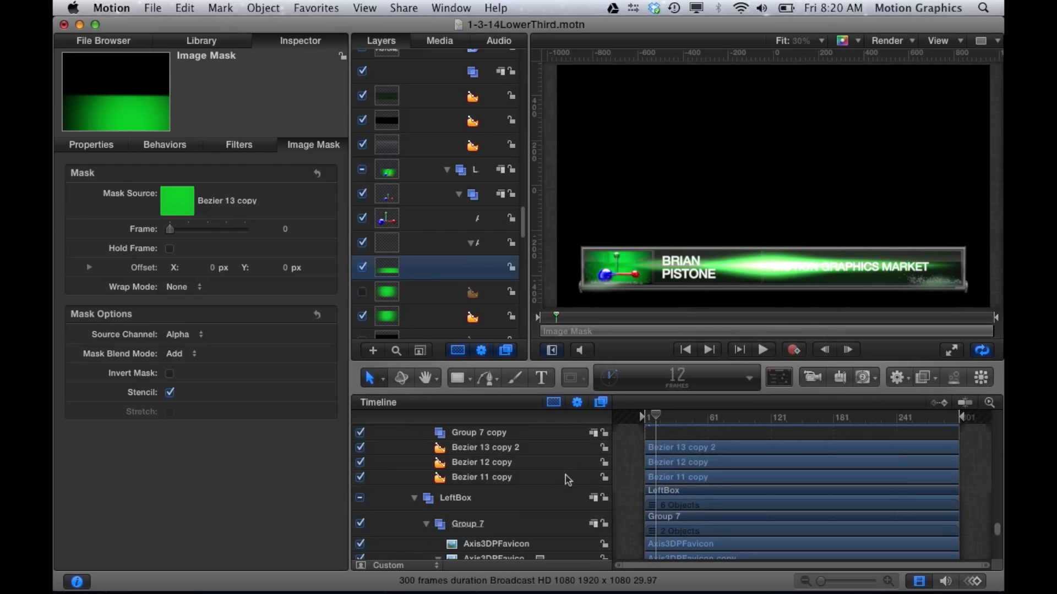
scroll(568, 480, up, 2)
drag(499, 515, 498, 517)
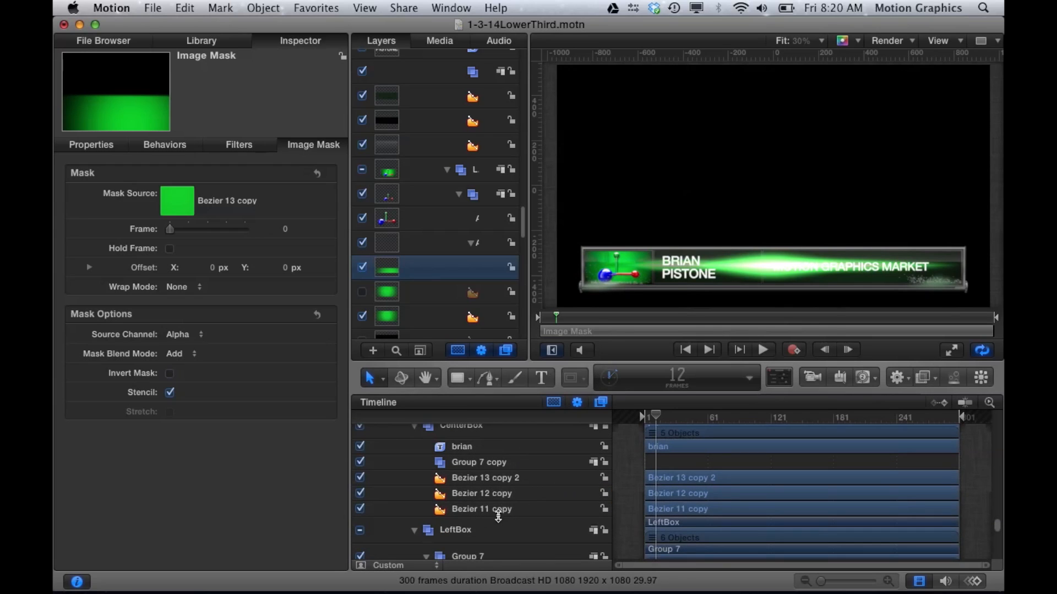
click(497, 515)
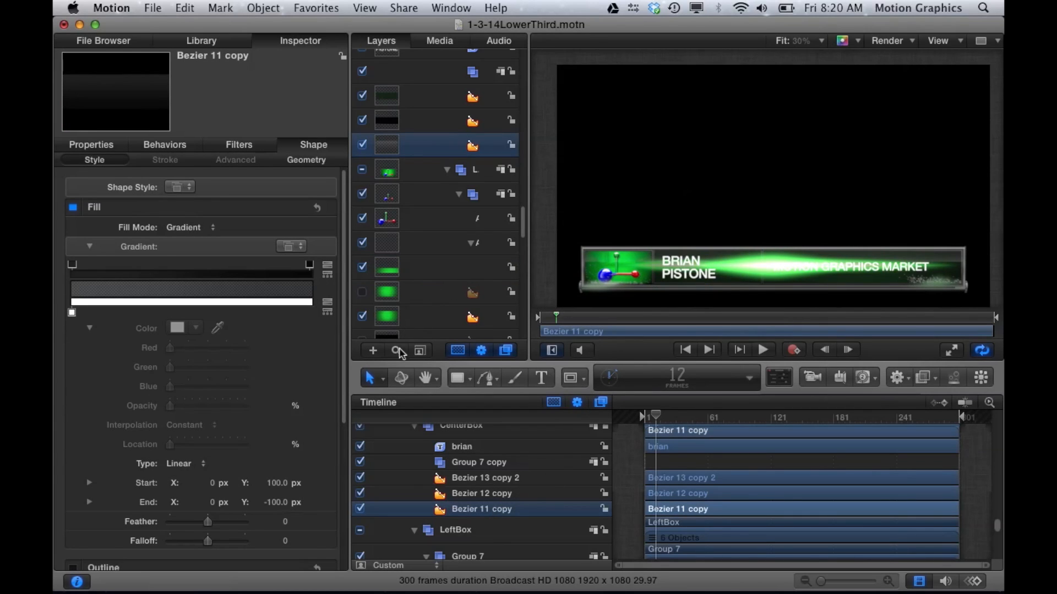
click(381, 376)
click(382, 376)
drag(382, 376, 415, 545)
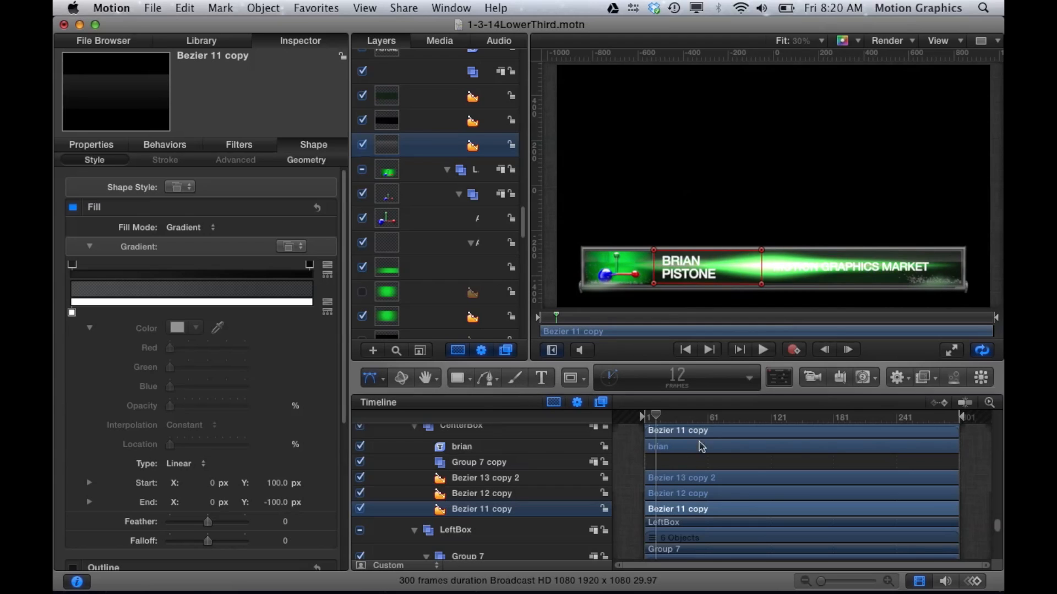
Step: Move the playhead to frame 65 and inspect the Bezier 12 copy and Bezier 13 copy 2 shapes in CenterBox
click(712, 418)
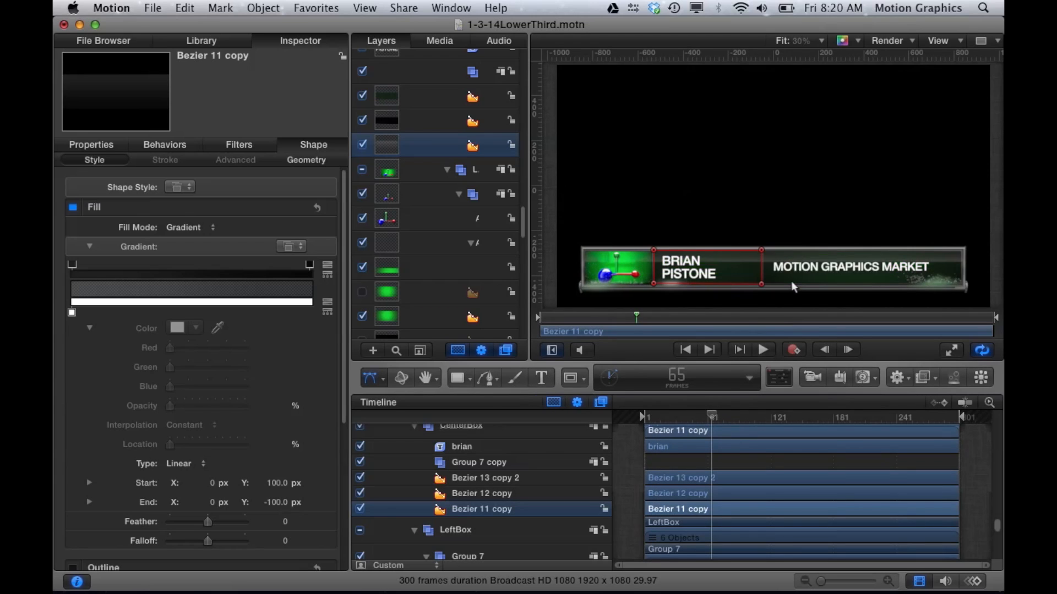
click(492, 494)
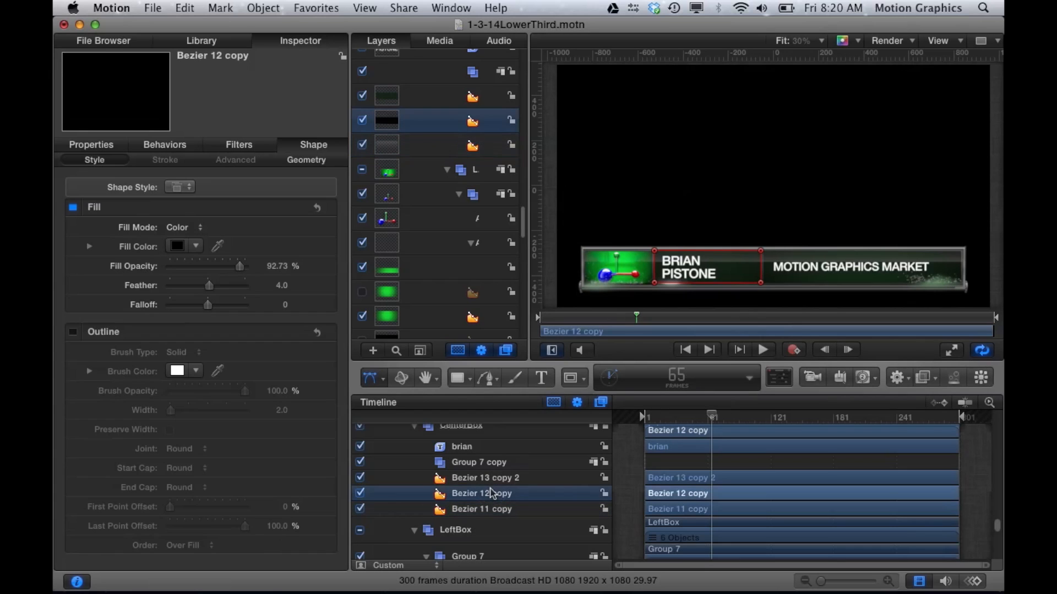
click(497, 512)
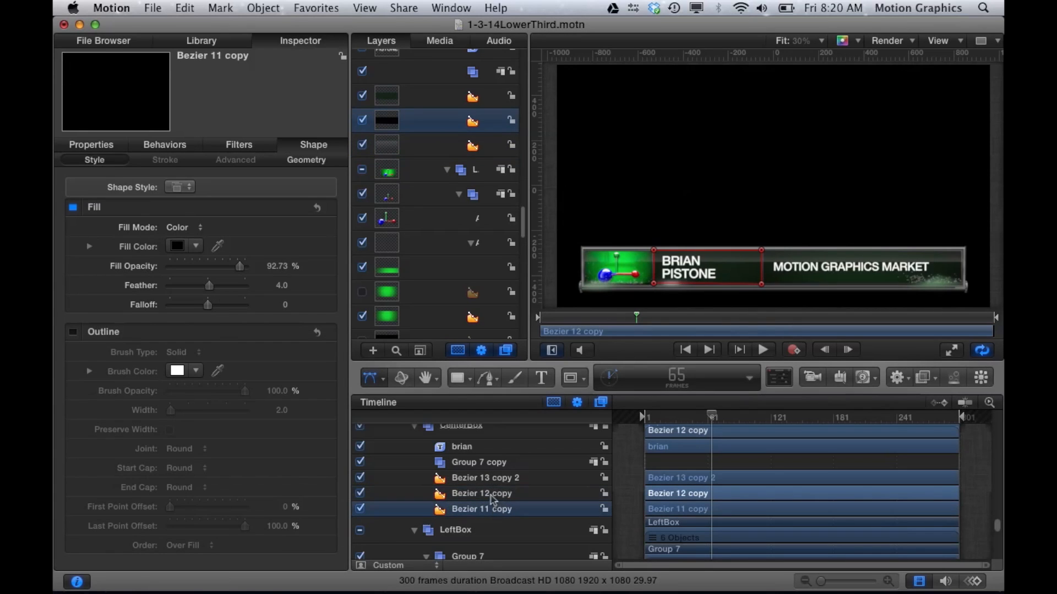
click(493, 491)
click(494, 478)
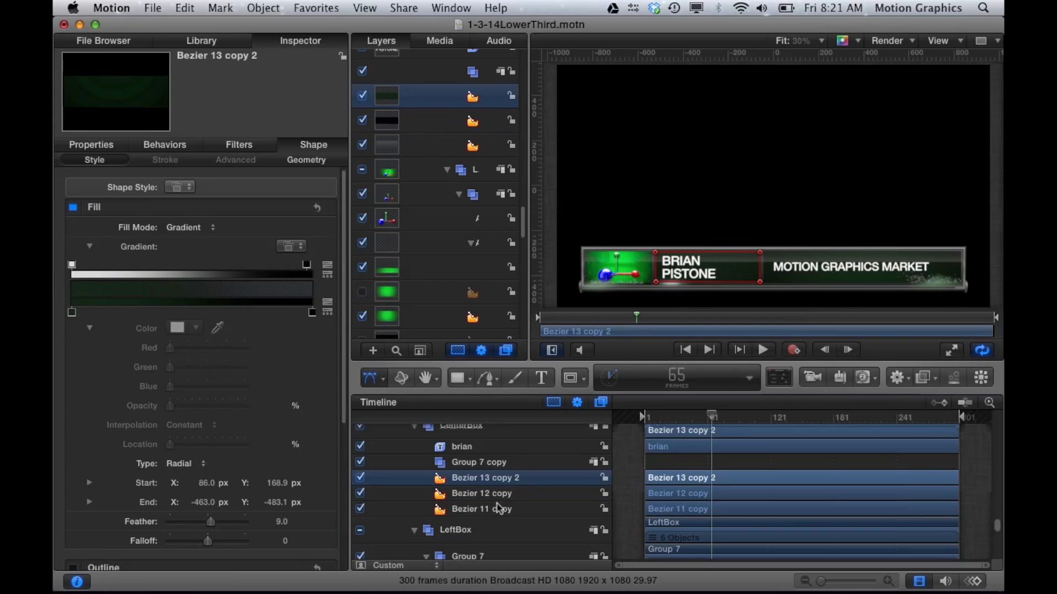
Step: Delete the Group 7 copy group from the CenterBox group
scroll(498, 508, up, 3)
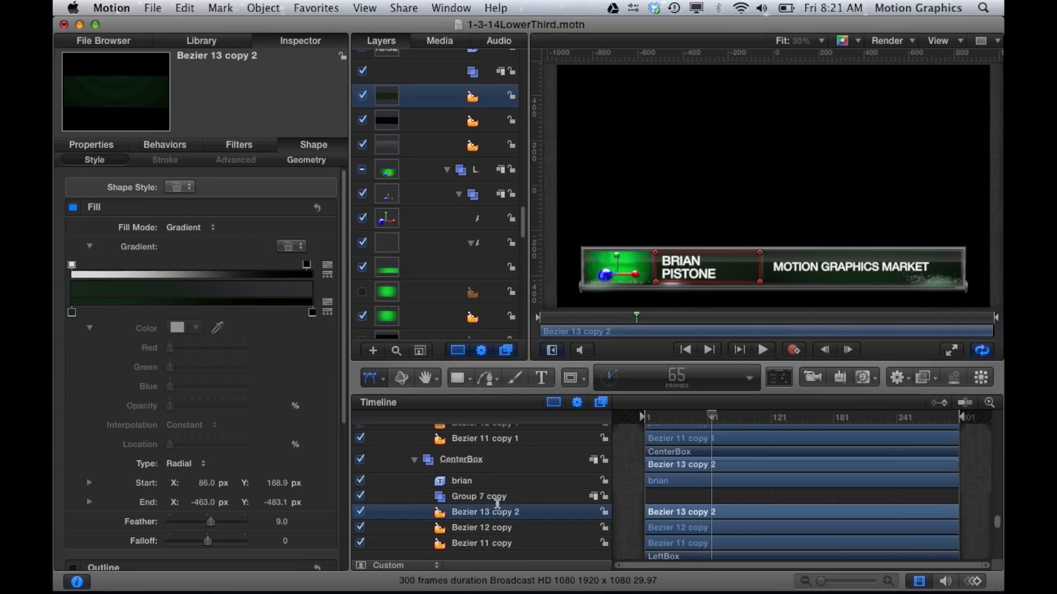
click(482, 498)
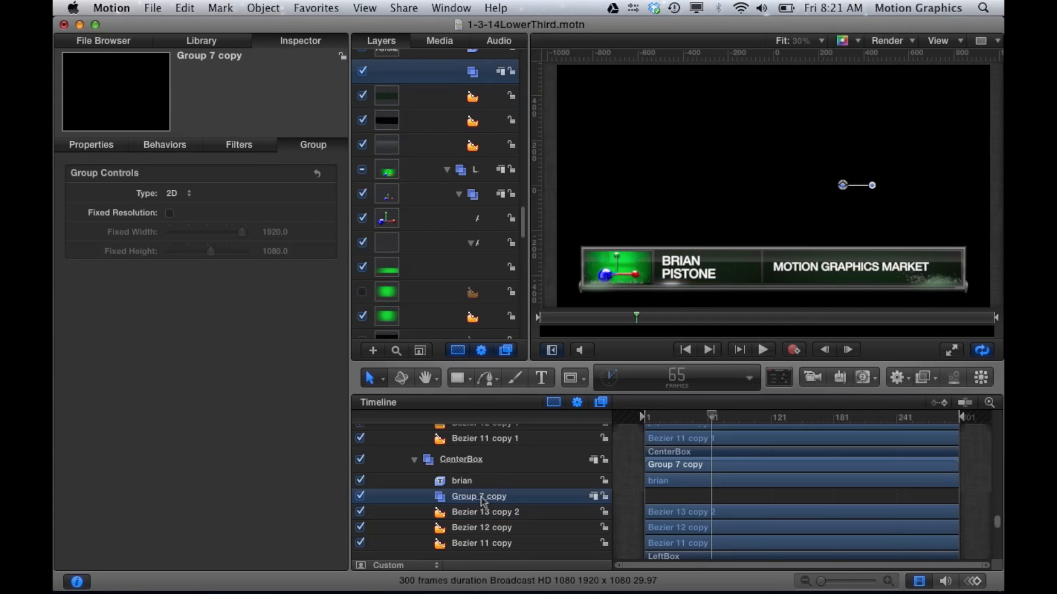
key(super+shift+a)
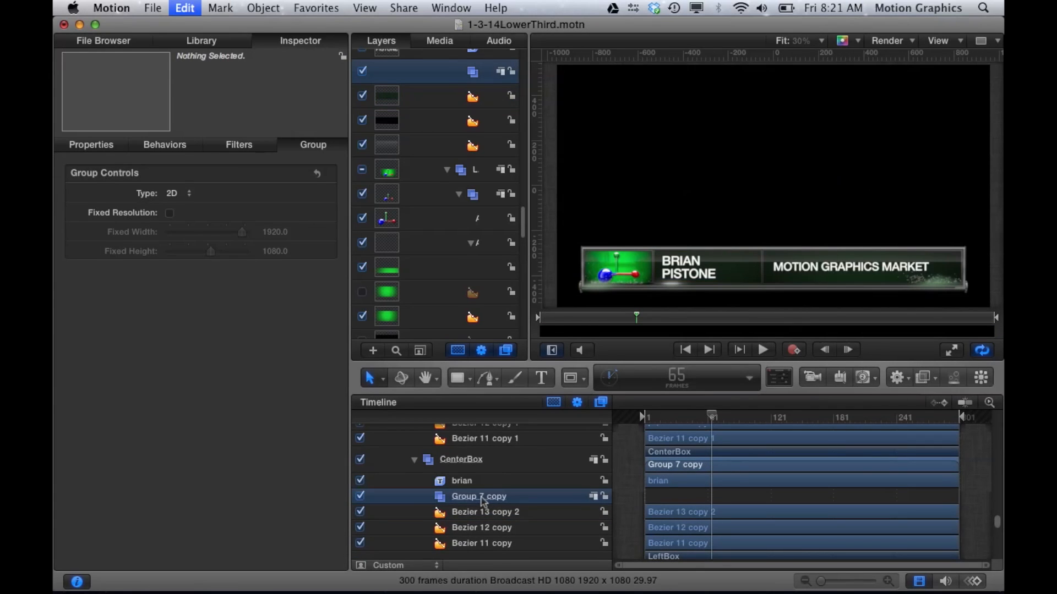
key(Delete)
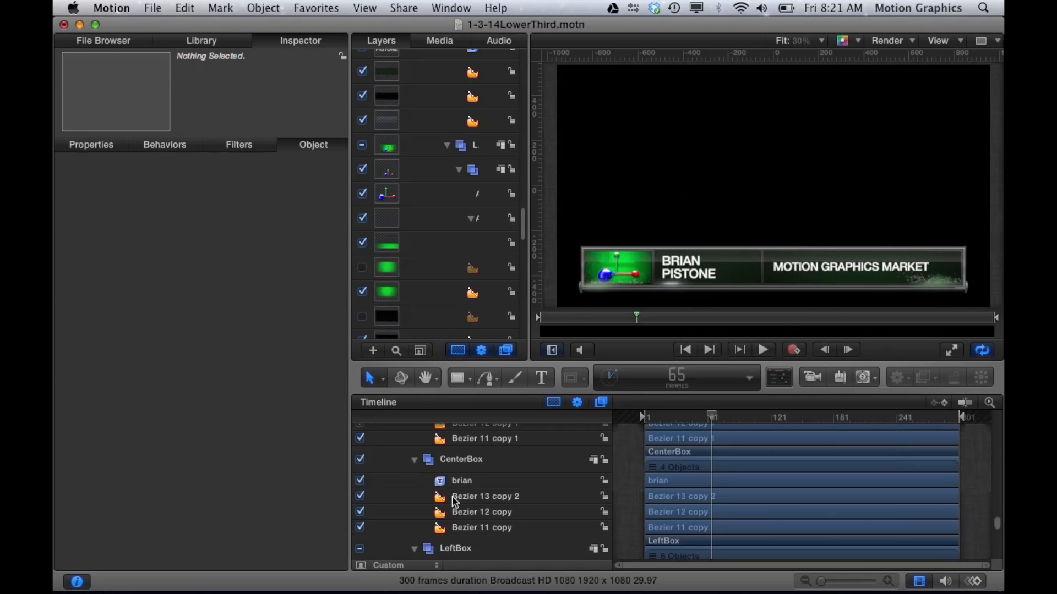
Step: Select the name text layer in the CenterBox group to view its text formatting
click(454, 480)
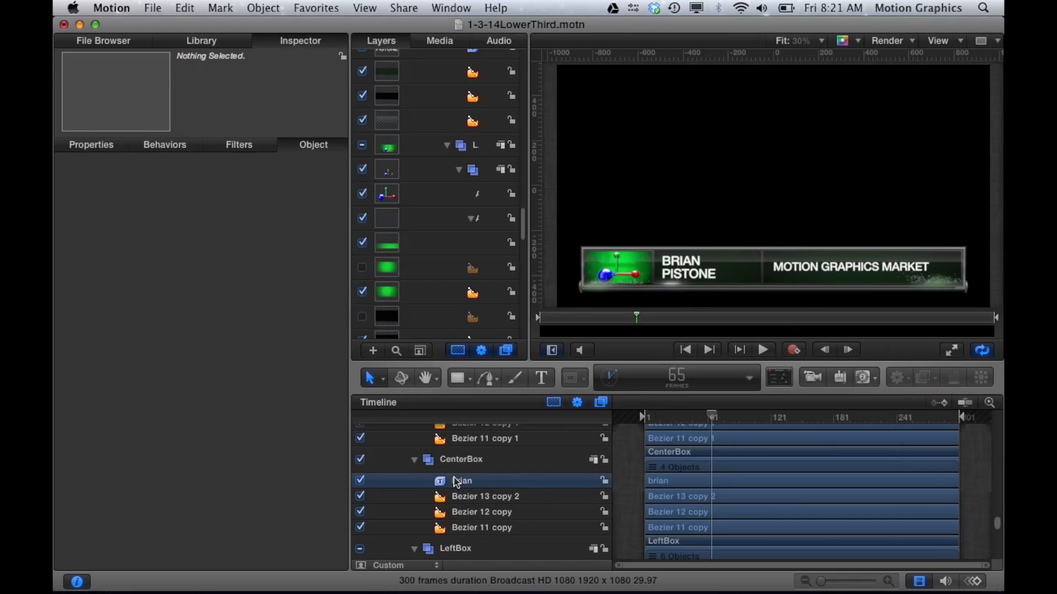
click(457, 481)
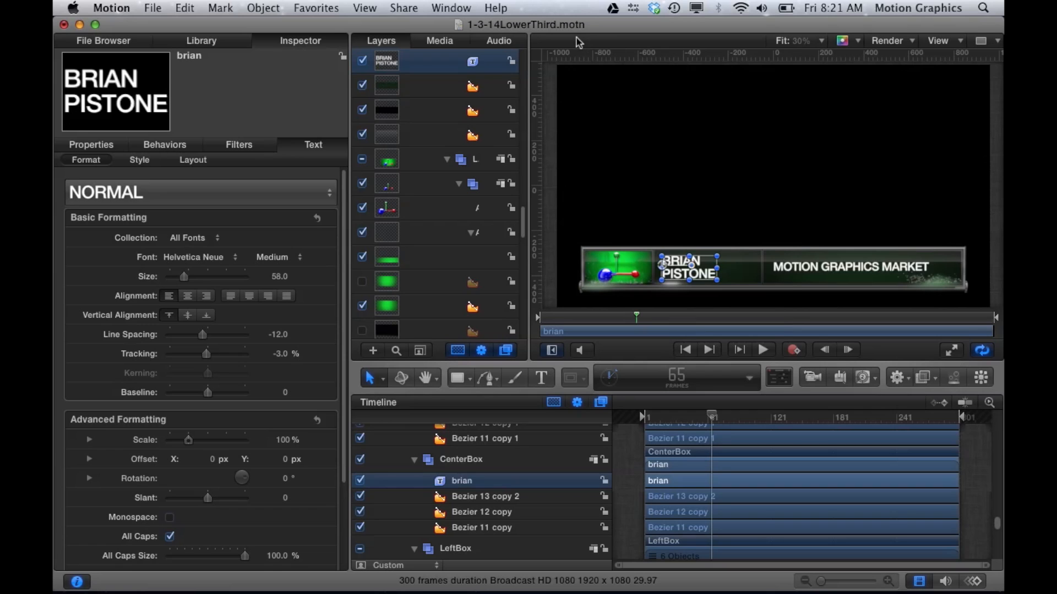
mouse_move(567, 24)
mouse_down()
mouse_move(530, 589)
mouse_move(527, 437)
mouse_move(468, 49)
mouse_move(528, 28)
mouse_move(565, 33)
mouse_up()
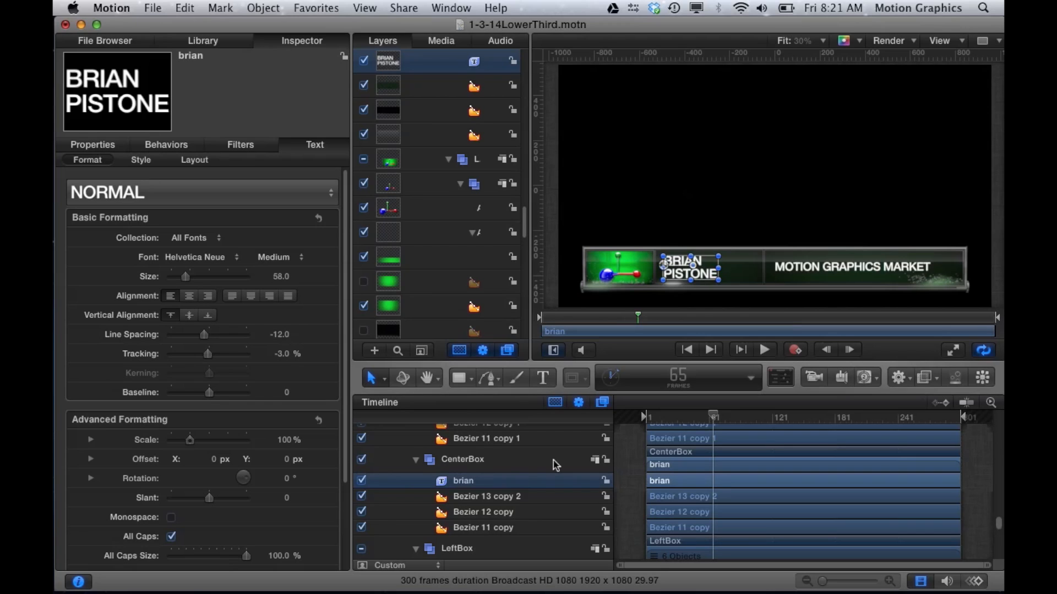
Step: Select the Bezier 11 copy 1 shape in RightBox with the Edit Points tool and examine its geometry control points
scroll(506, 470, up, 5)
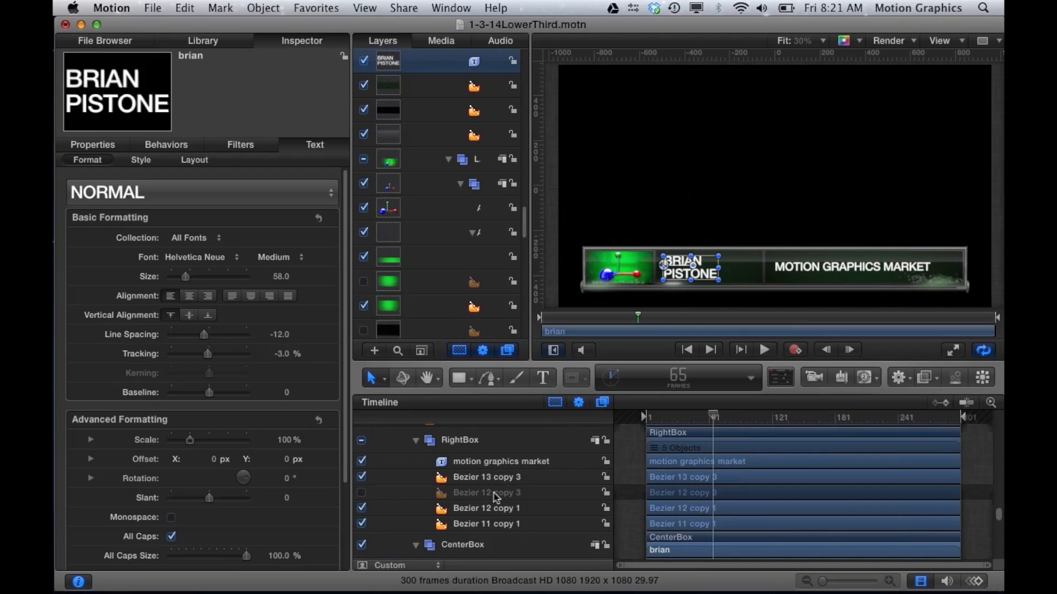
click(505, 524)
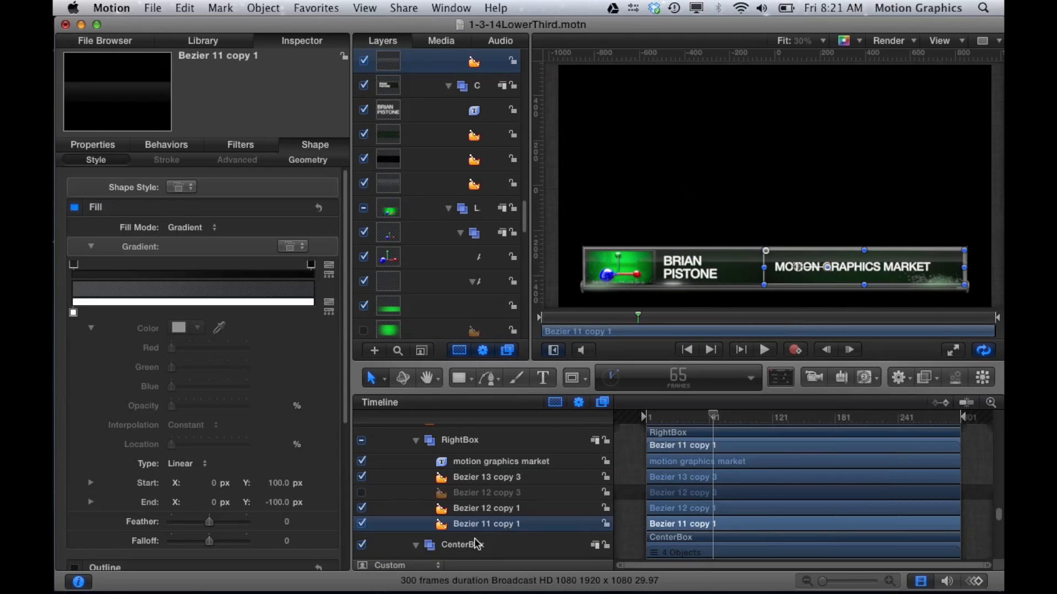
click(373, 379)
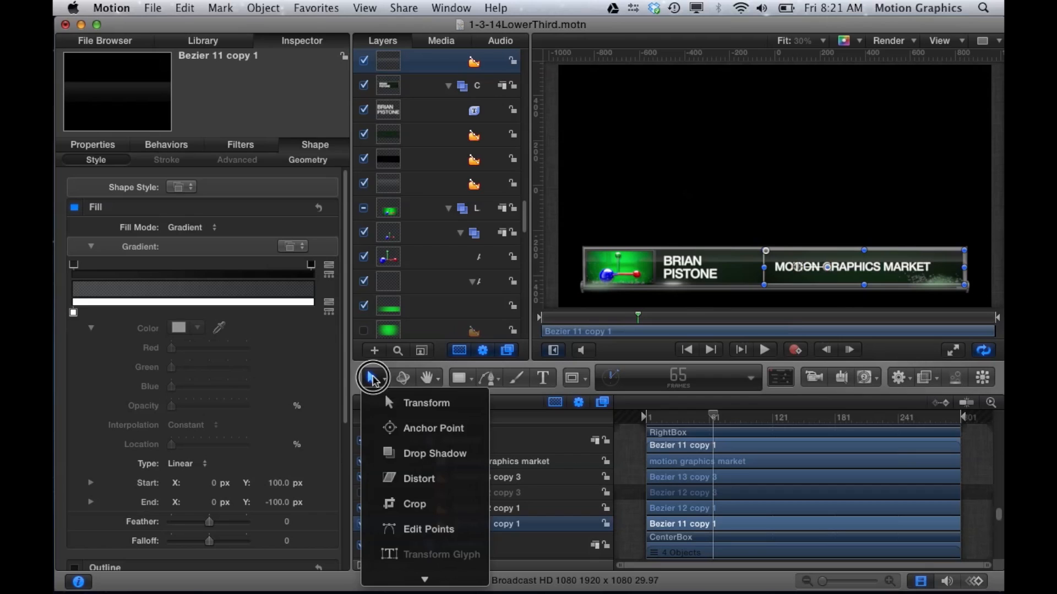
click(412, 530)
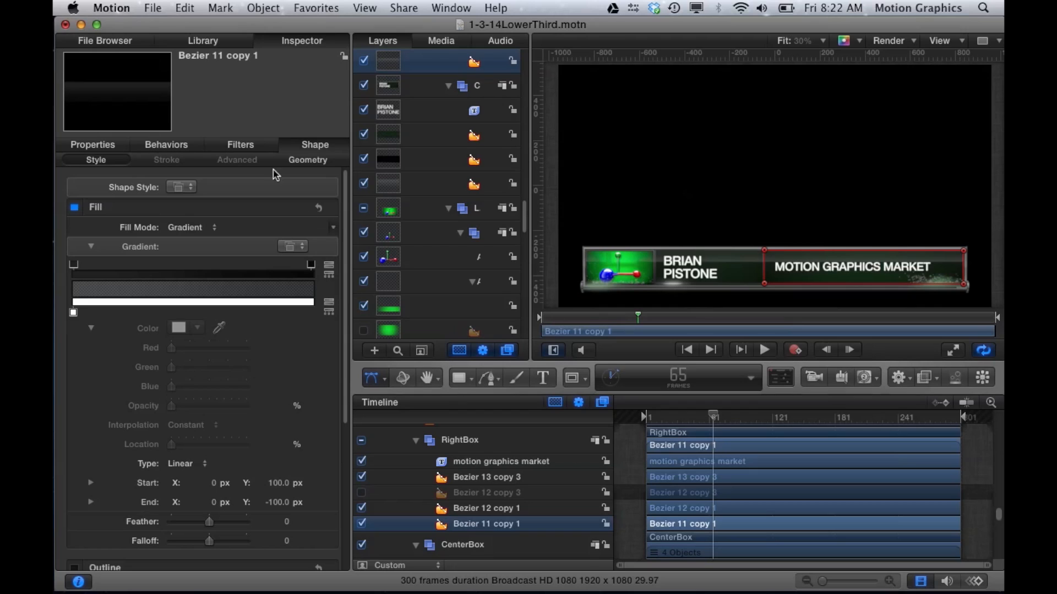
click(308, 160)
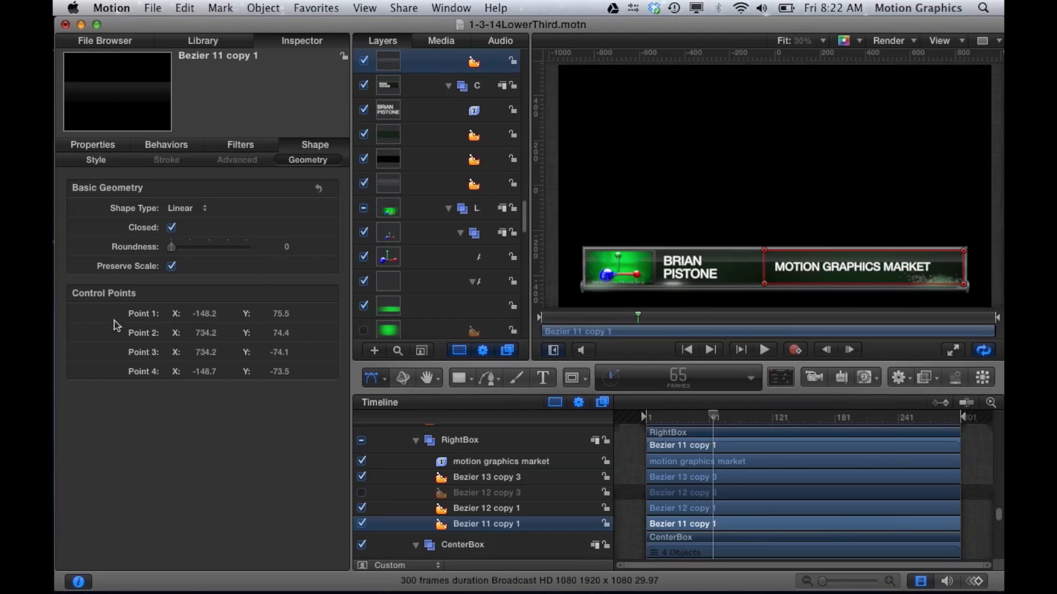
click(200, 315)
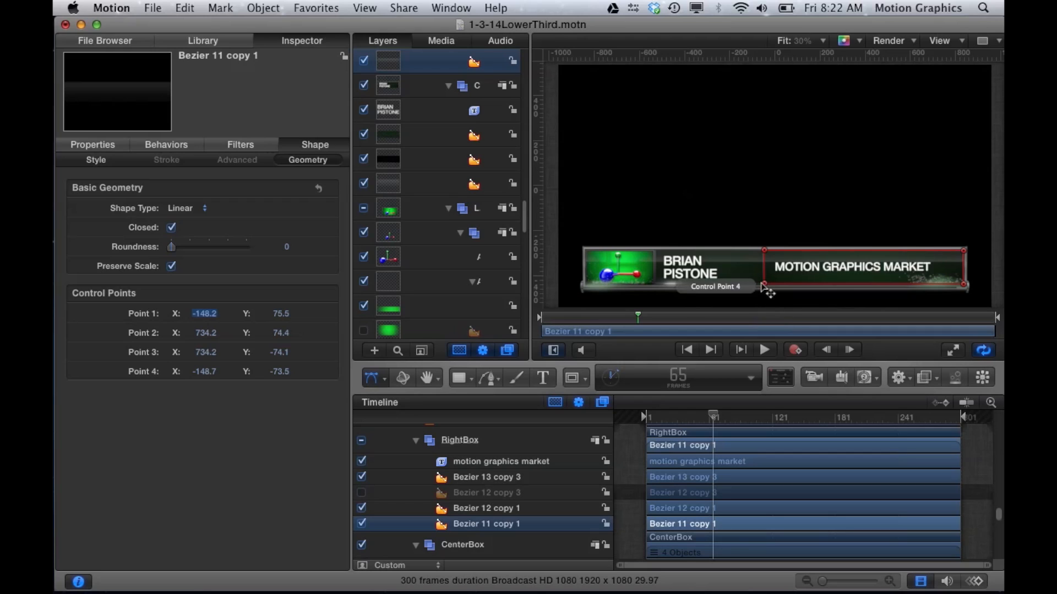
Step: Compare the edges of the Bezier 12 copy 1 and Bezier 11 copy 1 shapes close up at the divider beside RightBox
click(764, 232)
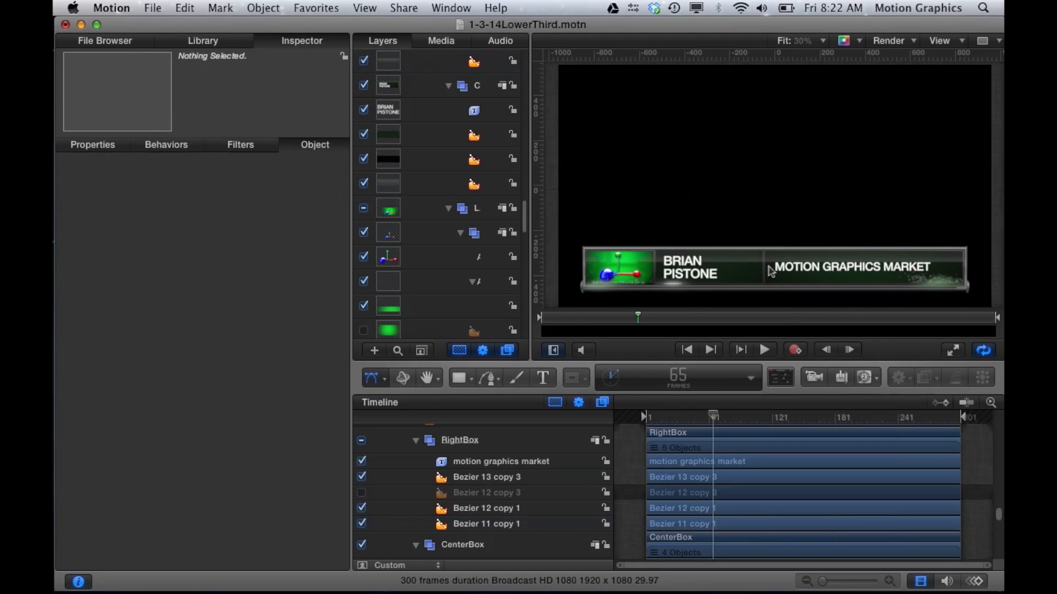
key(alt+z)
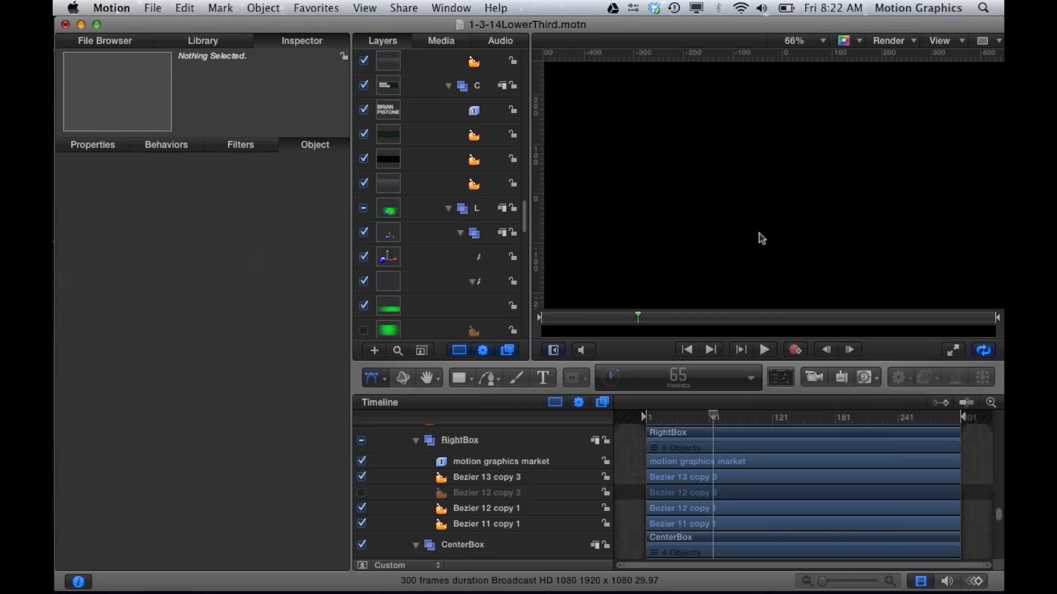
scroll(759, 234, down, 5)
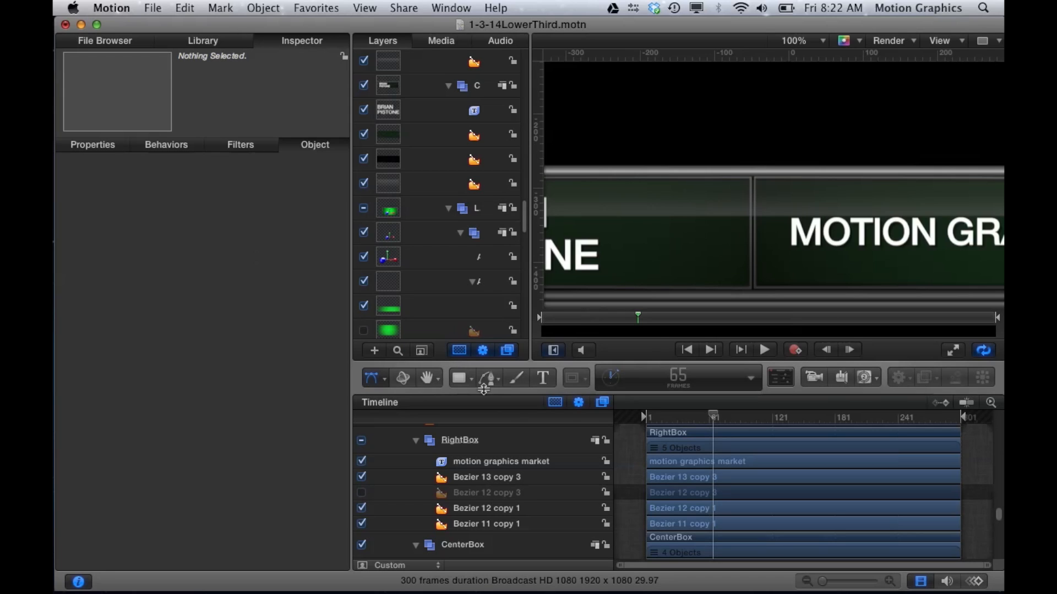
click(492, 509)
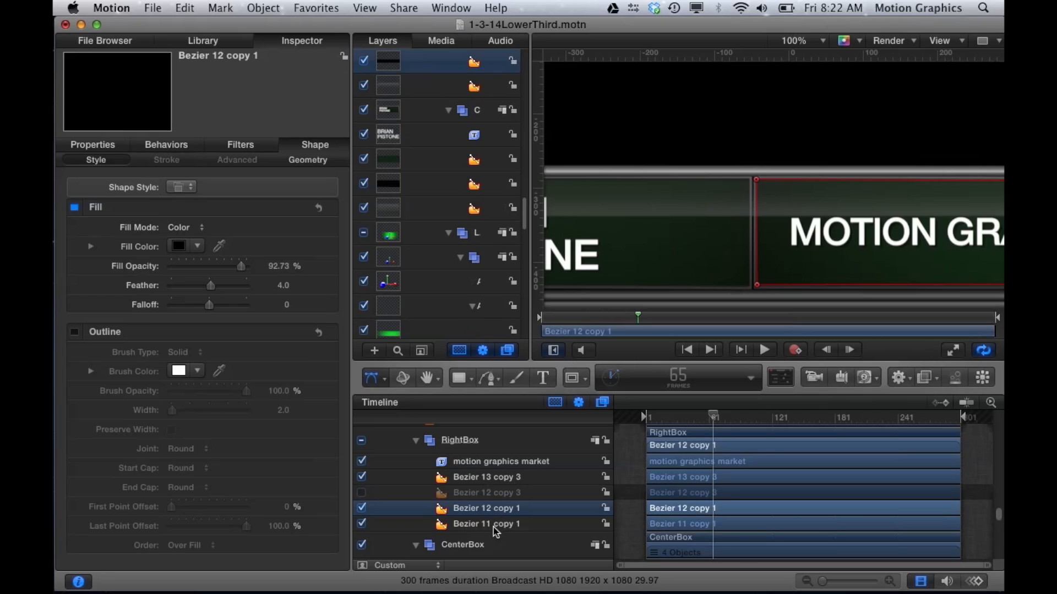
click(495, 525)
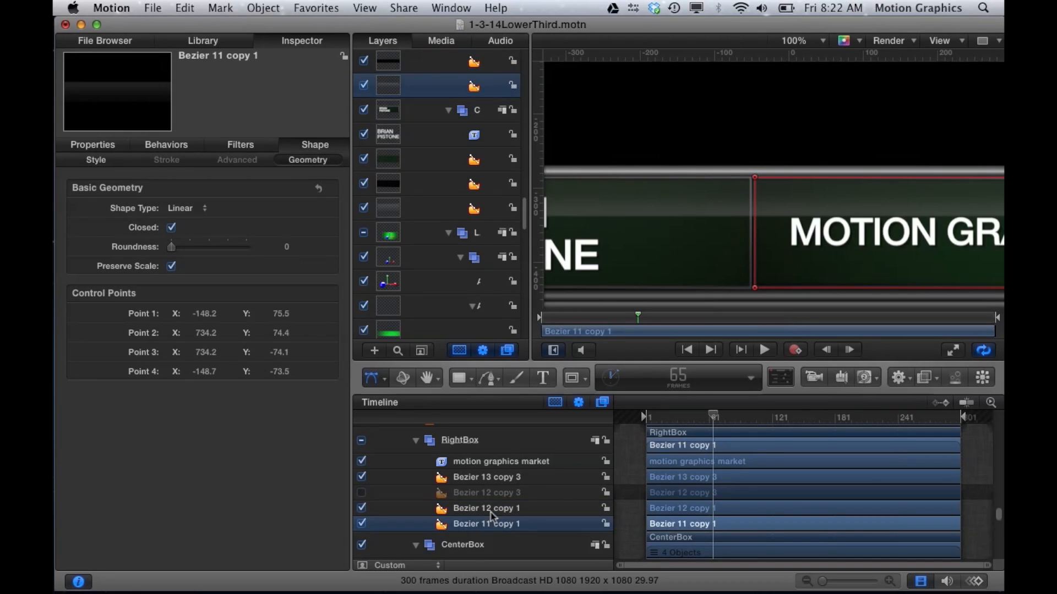
click(492, 511)
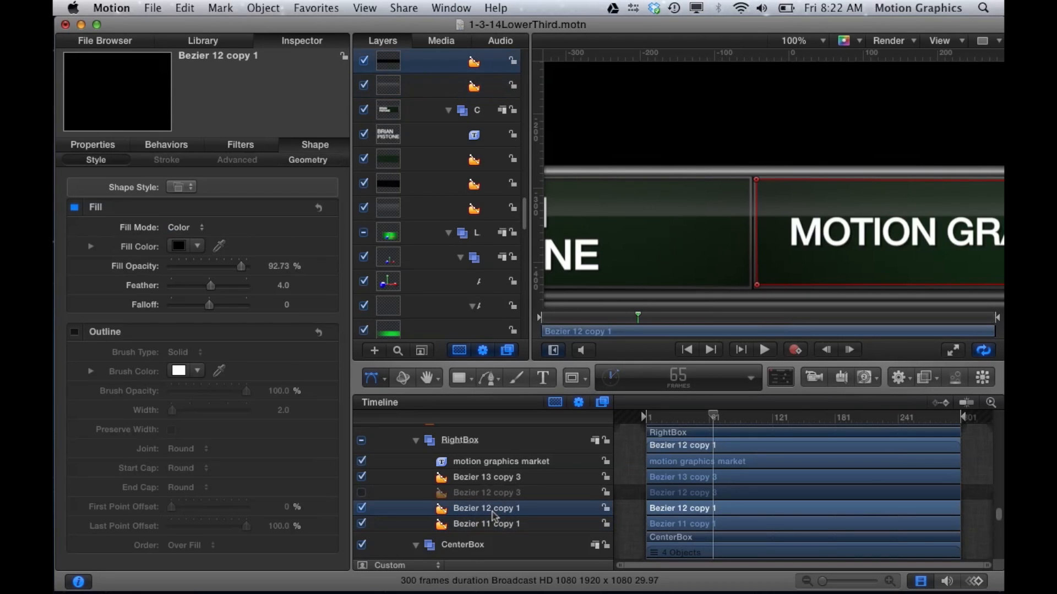
Step: Inspect RightBox's Bezier 13 copy 3, motion graphics market text and disabled Bezier 12 copy 3 layers across the box's full width
click(488, 483)
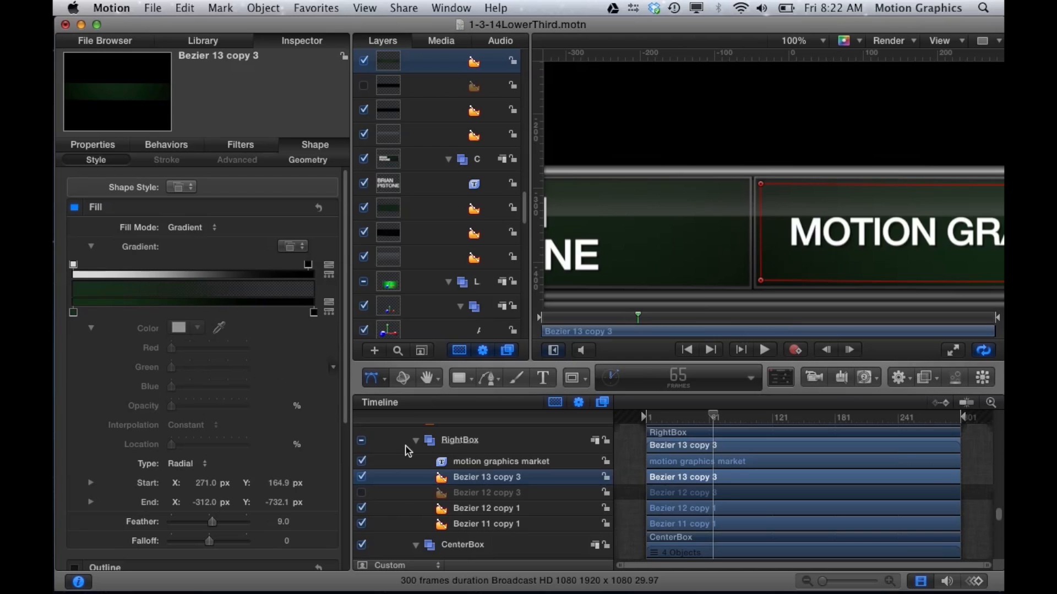
click(488, 465)
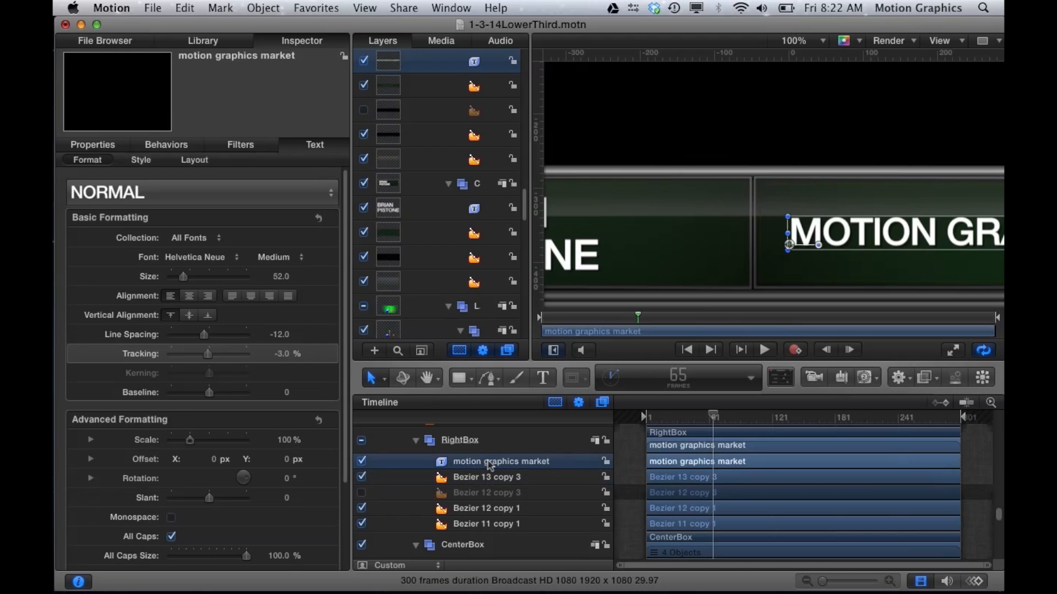
click(473, 494)
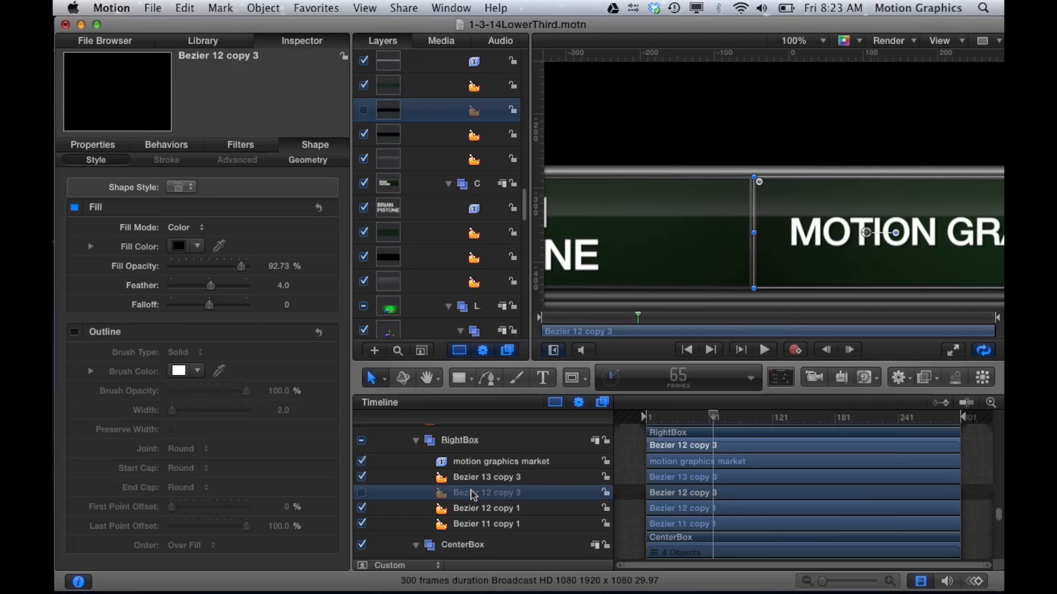
scroll(808, 258, right, 6)
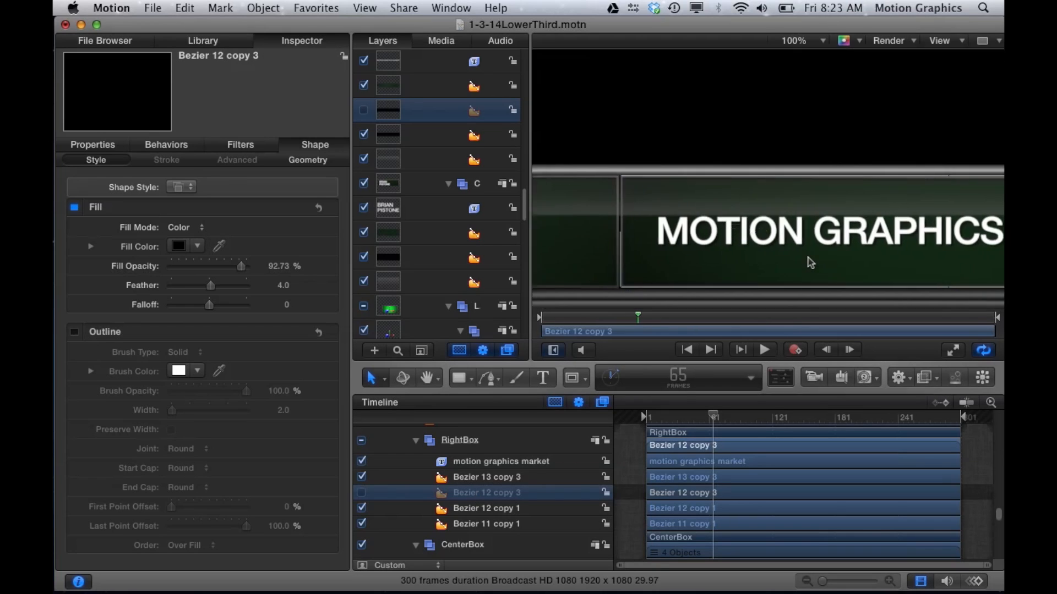
scroll(919, 309, right, 5)
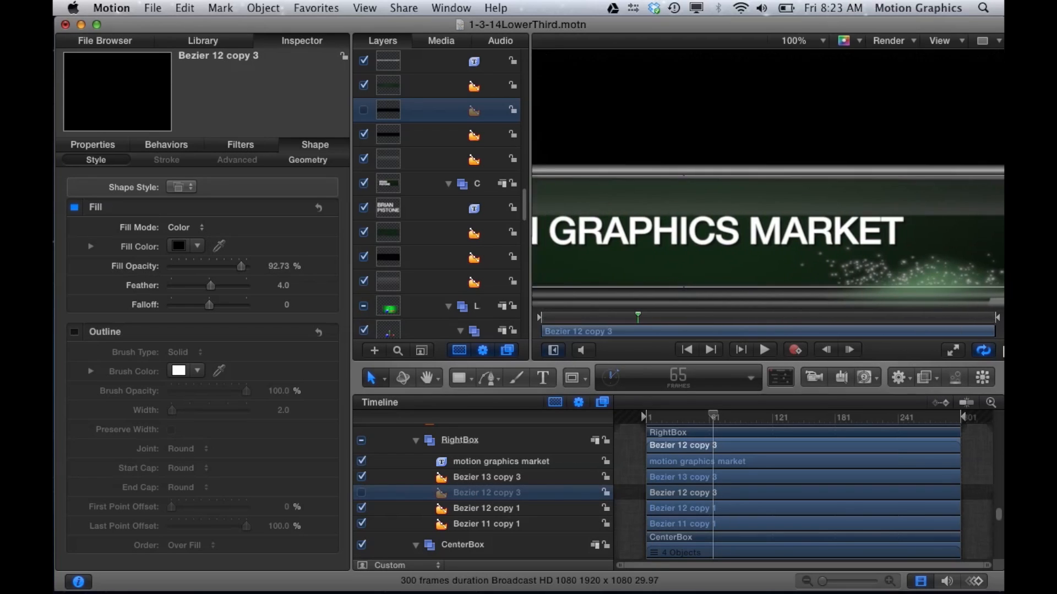
scroll(837, 201, right, 1)
scroll(837, 200, down, 1)
scroll(802, 273, up, 1)
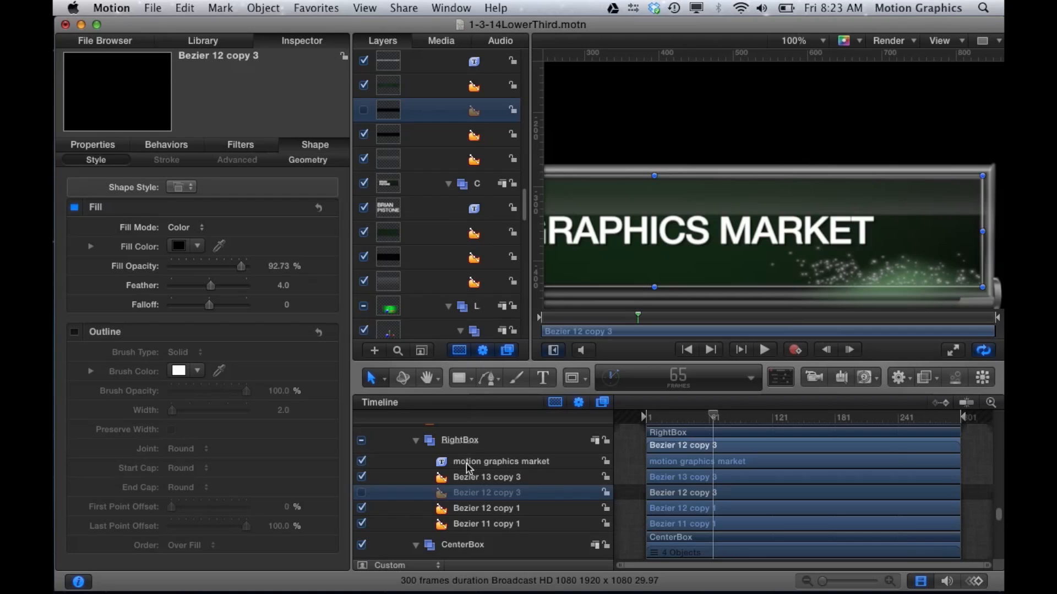
Step: Examine the color and opacity tags of the gradient fill on the Rectangle shape in the InsideGraphics group
scroll(459, 484, up, 3)
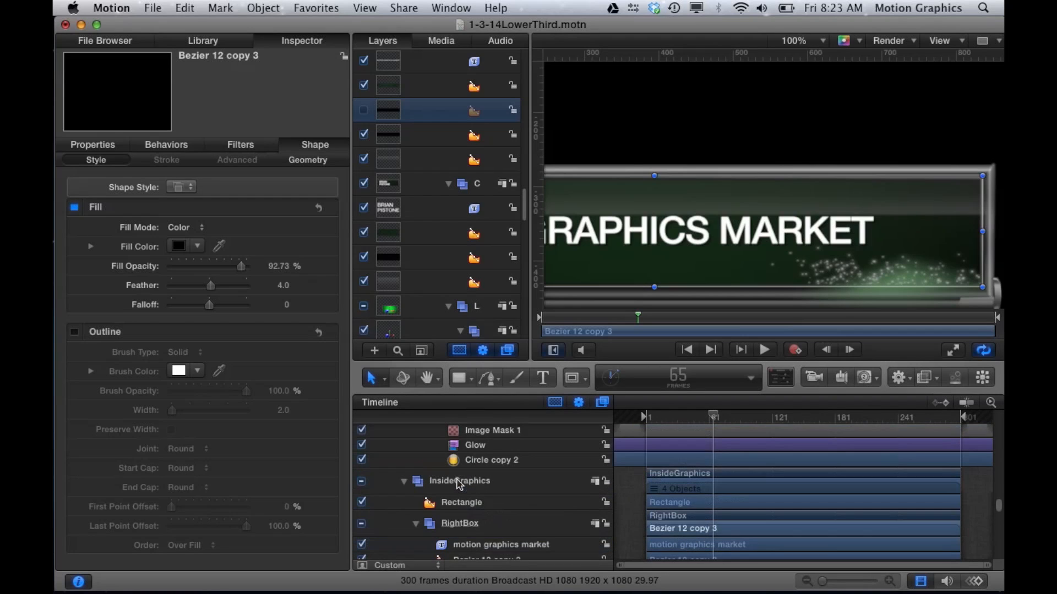
click(455, 506)
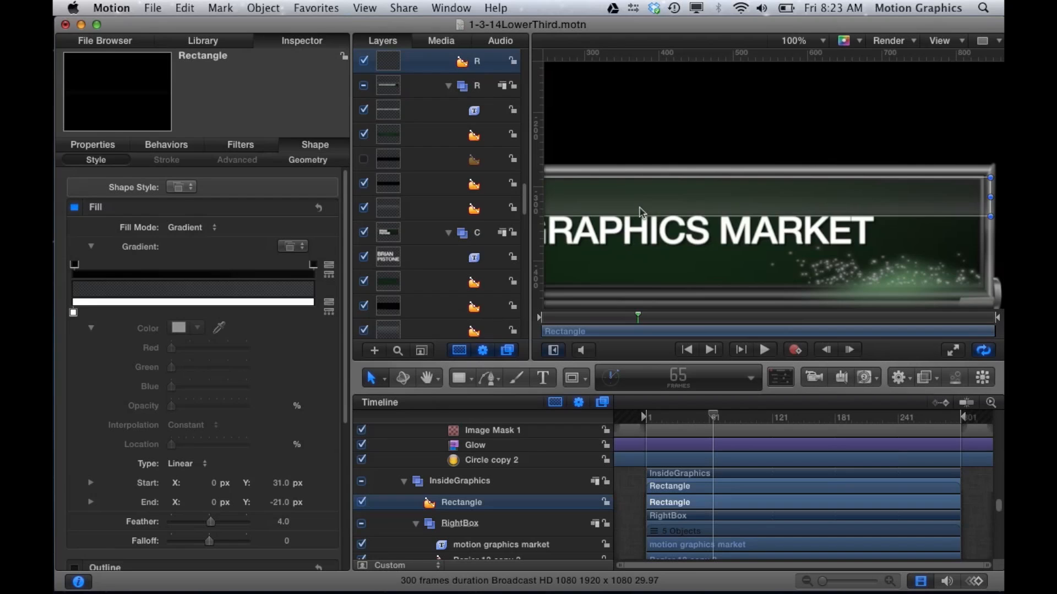
click(641, 146)
key(shift+z)
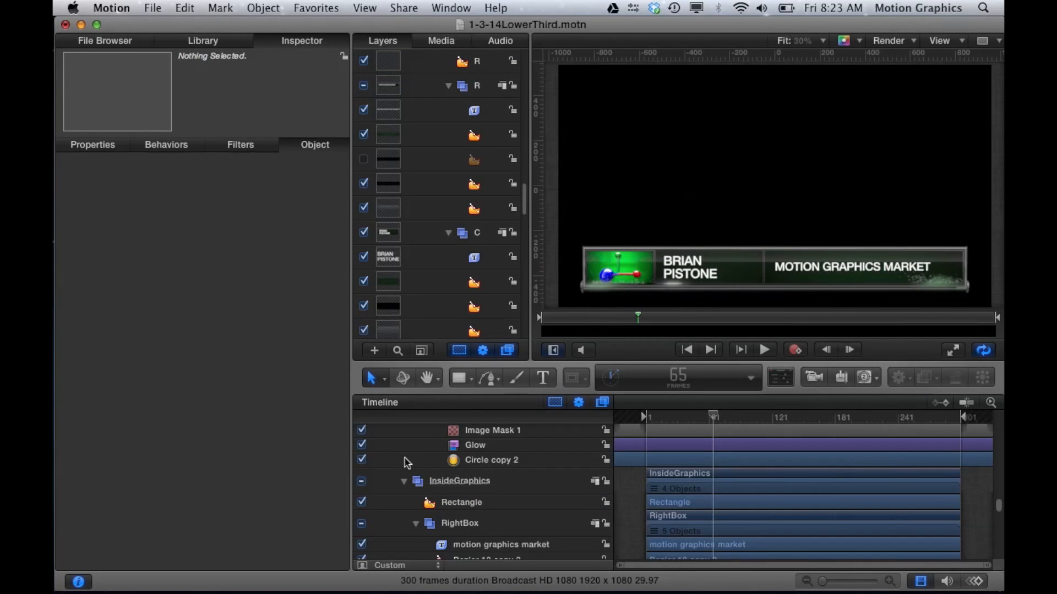
click(467, 509)
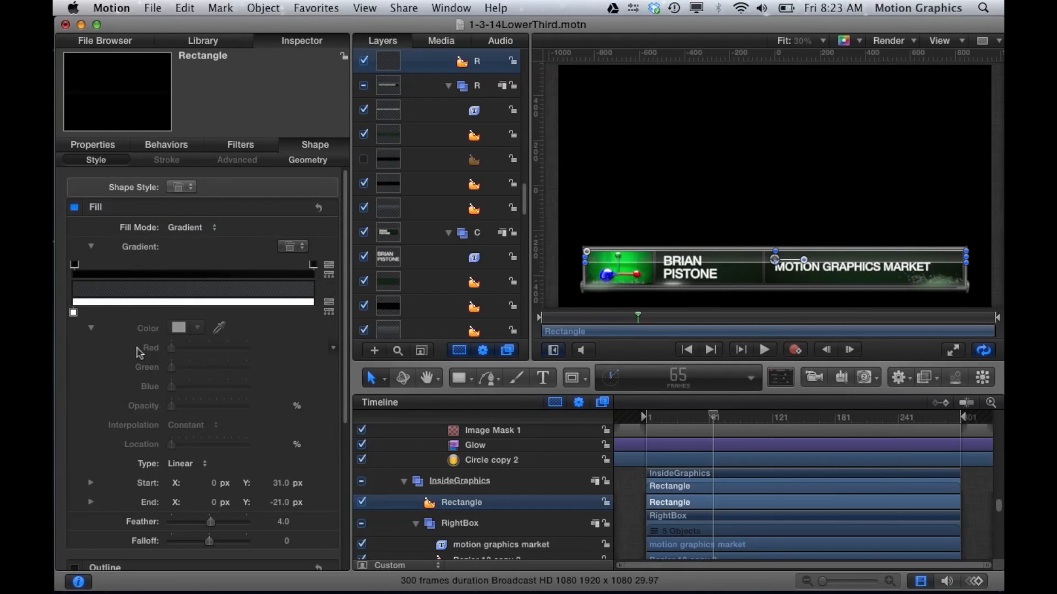
click(74, 313)
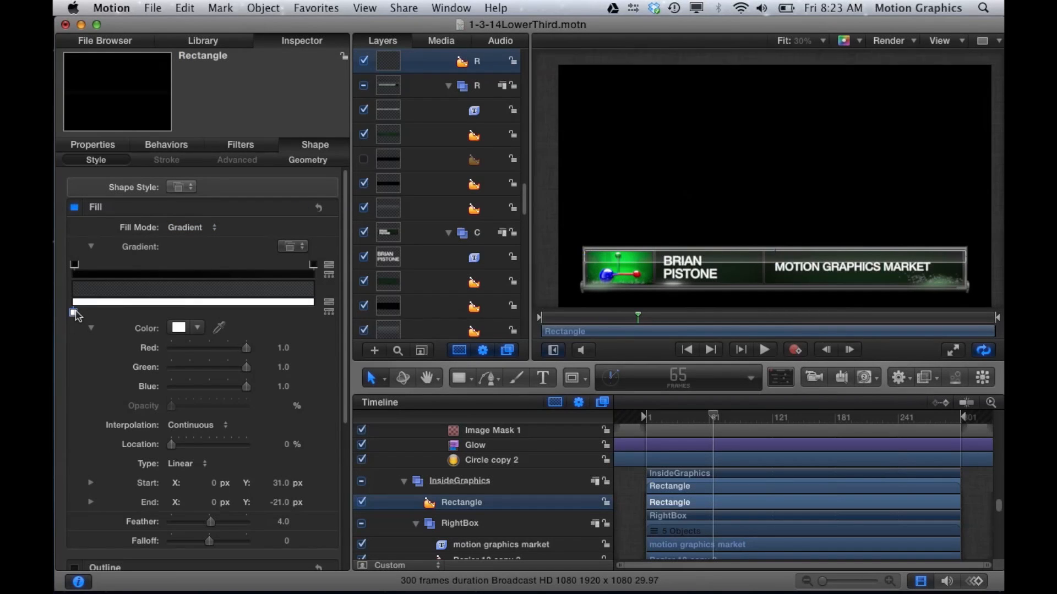
click(76, 268)
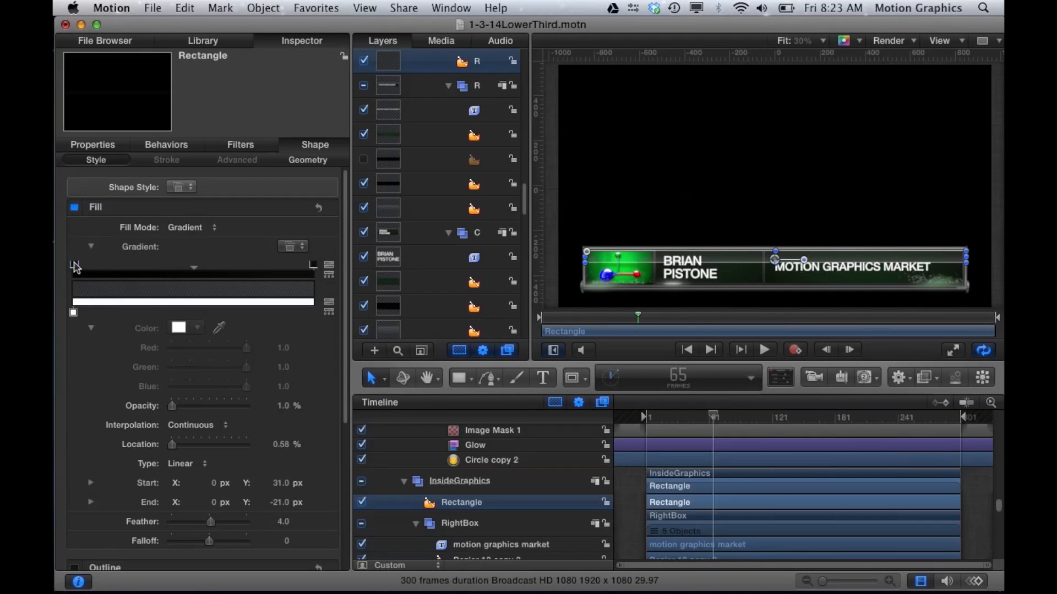
click(313, 266)
Step: Solo the Rectangle shape and hide the canvas overlays to view it alone, and unsolo it to restore the full lower third
key(ctrl+s)
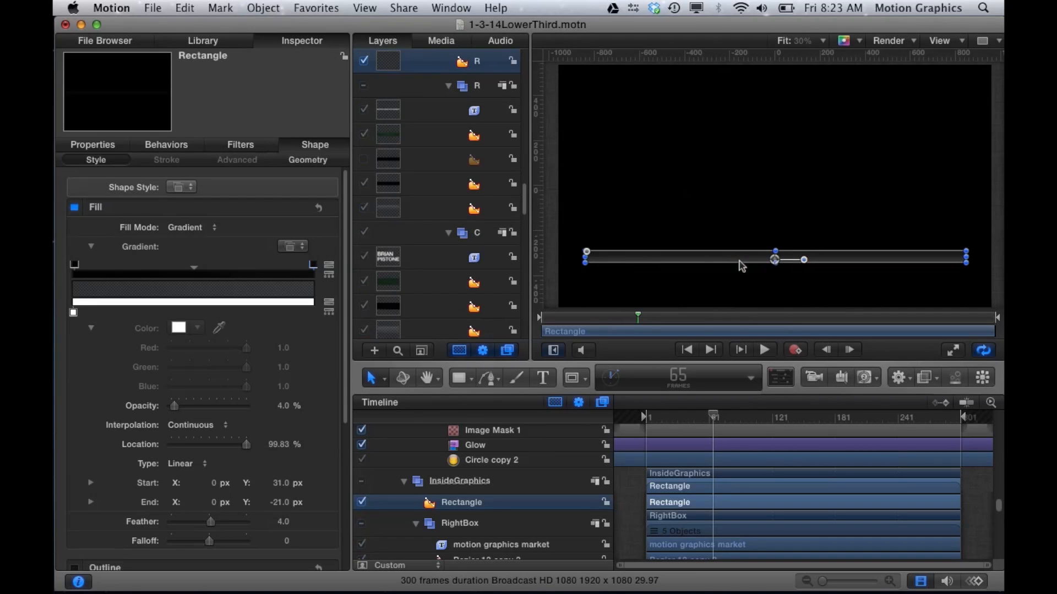
key(super+slash)
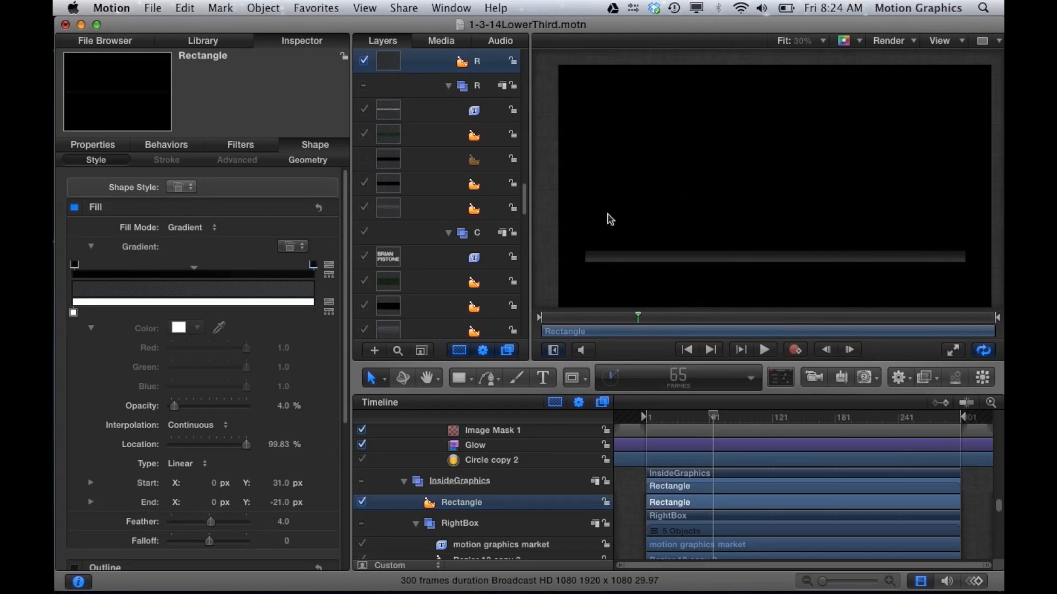
key(ctrl+s)
click(634, 214)
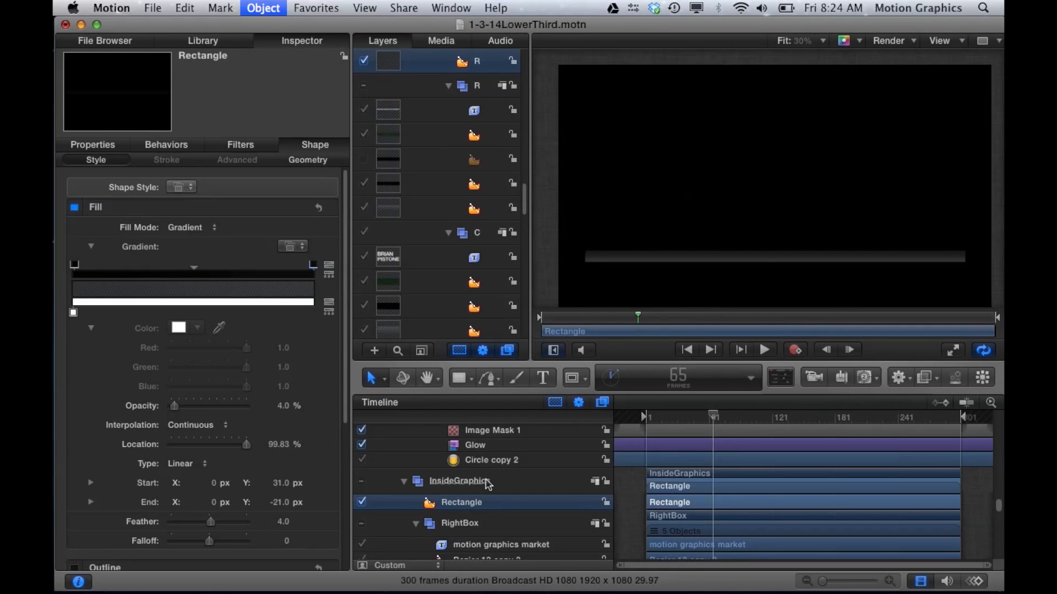
key(ctrl+s)
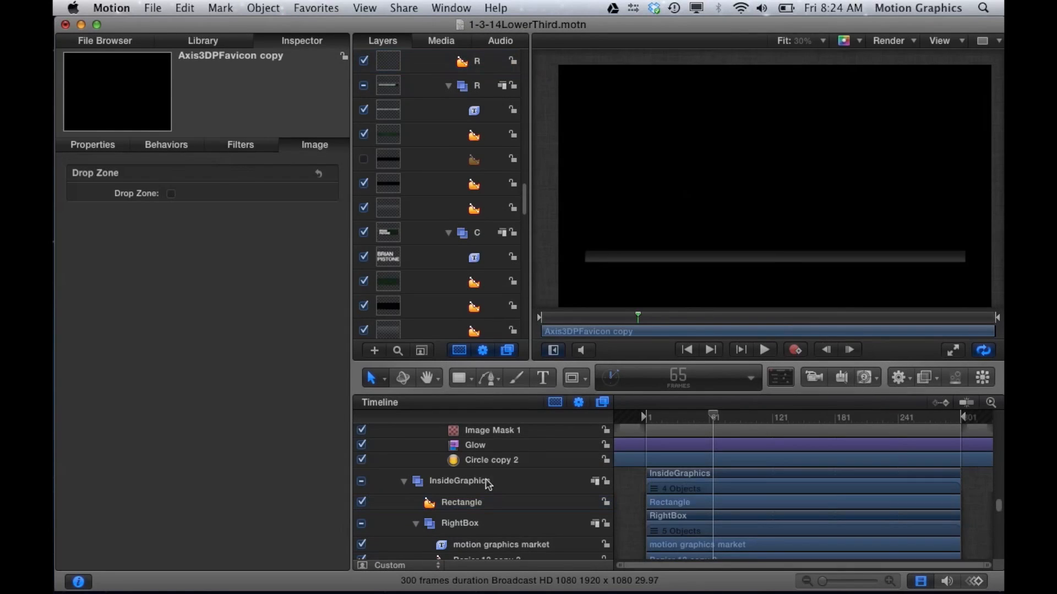
Step: Select the Circle copy 2 particle cell under Emitter copy 2 and examine its cell controls
click(498, 461)
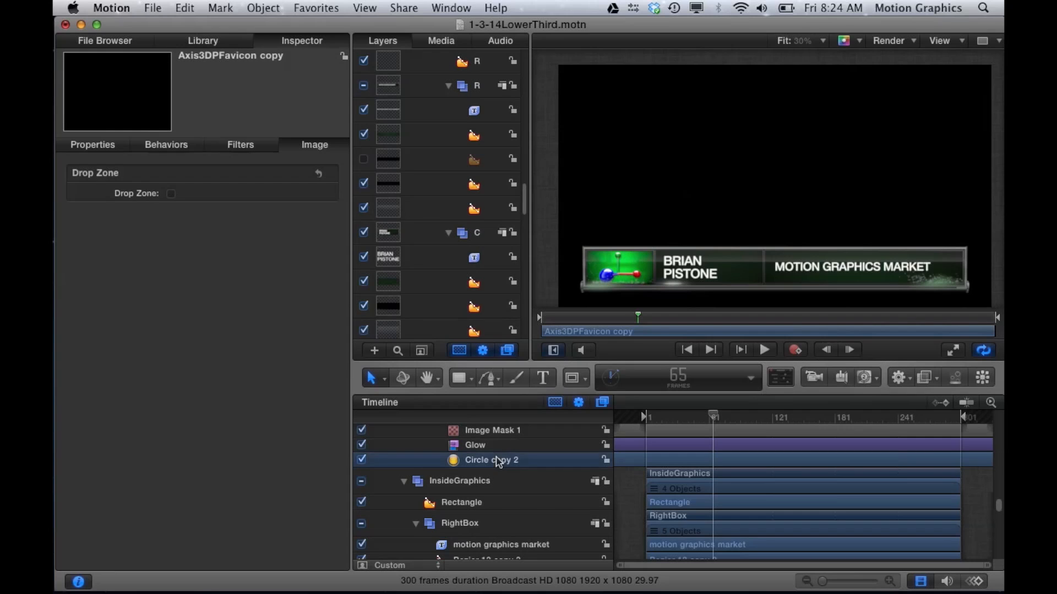
scroll(502, 474, up, 5)
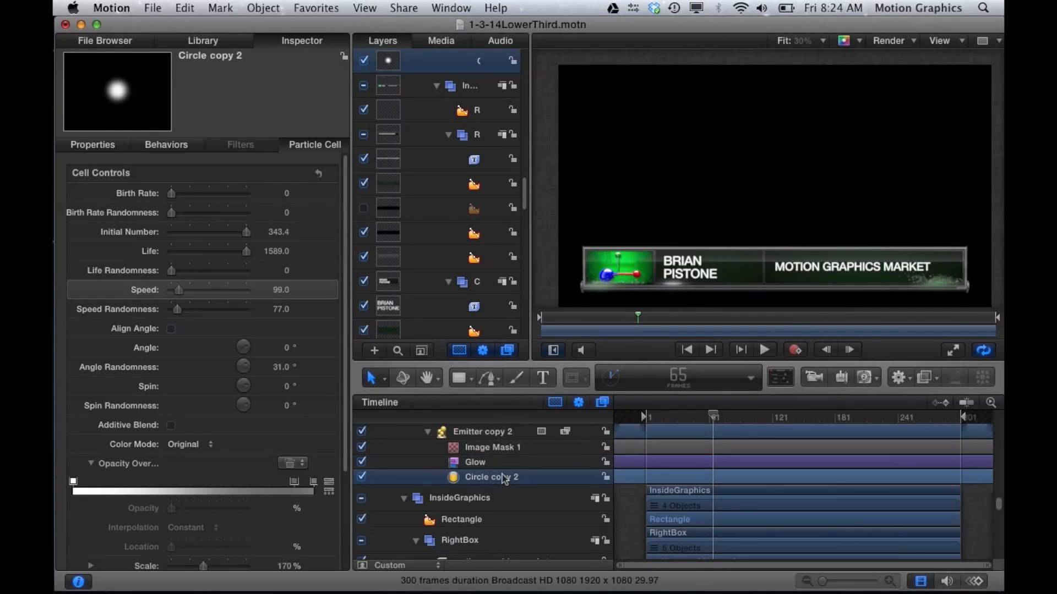
scroll(502, 479, down, 3)
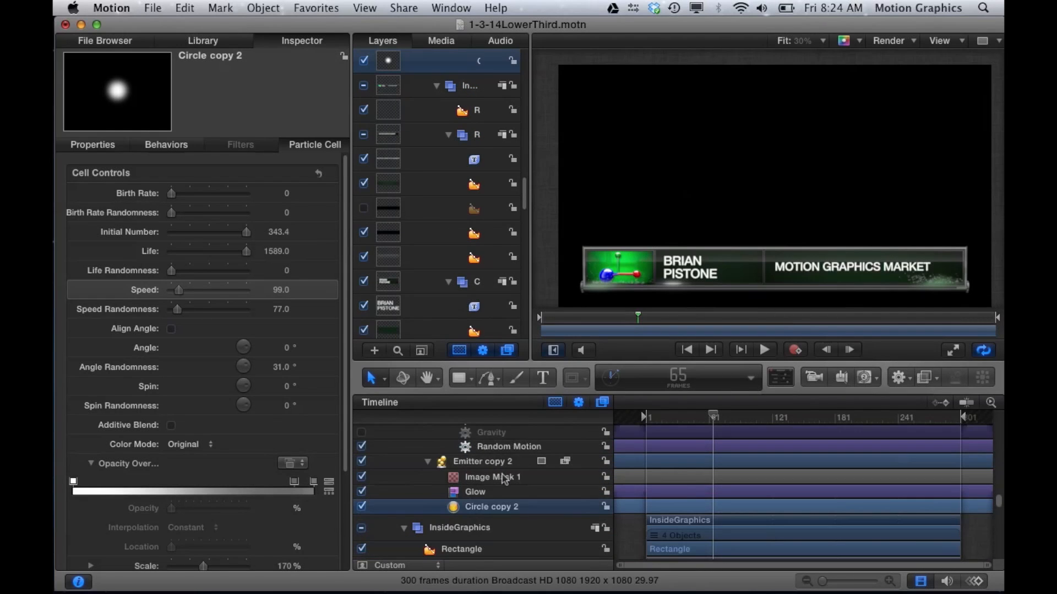
mouse_move(125, 104)
Step: Inspect the Glow filter parameters and the Image Mask 1 options applied to Emitter copy 2
click(482, 495)
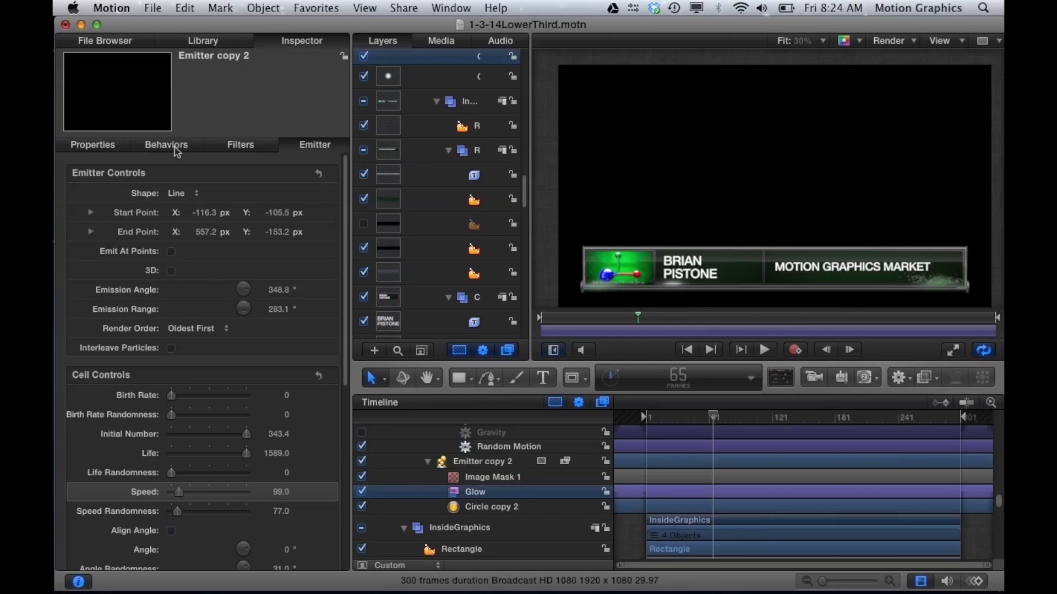
click(220, 147)
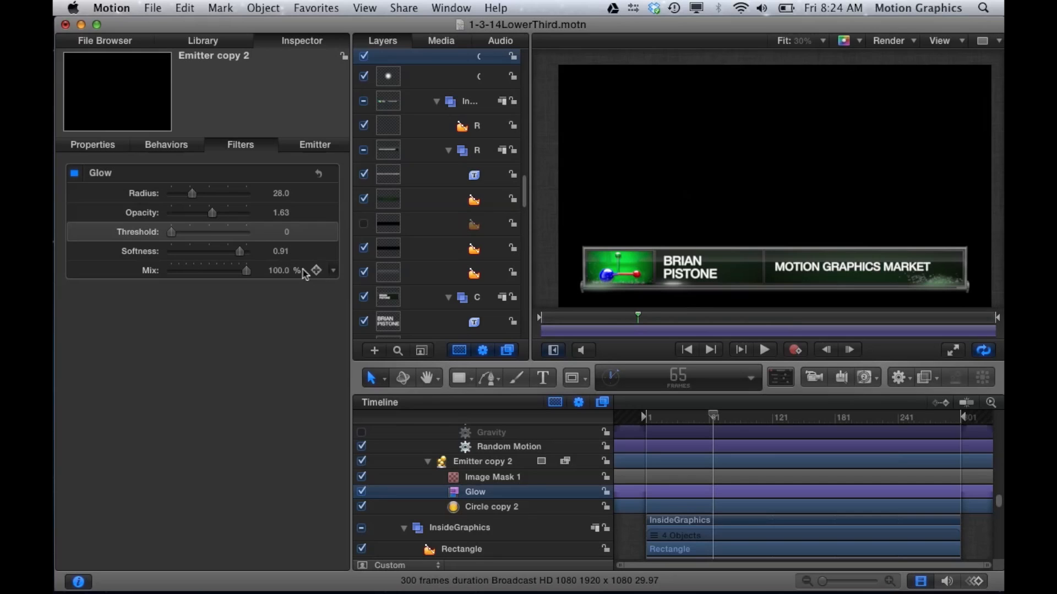
click(480, 477)
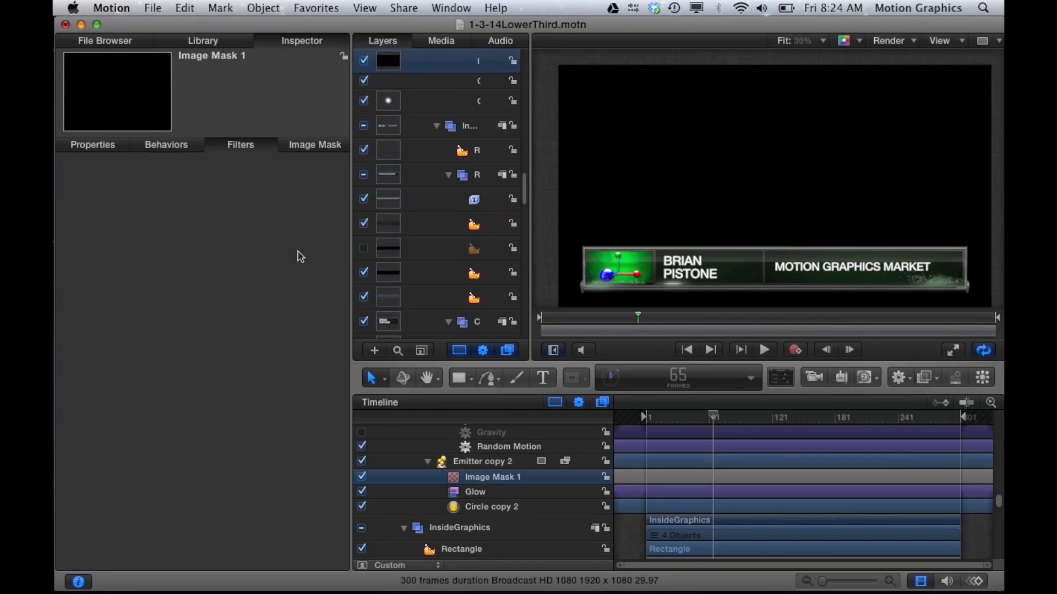
click(317, 145)
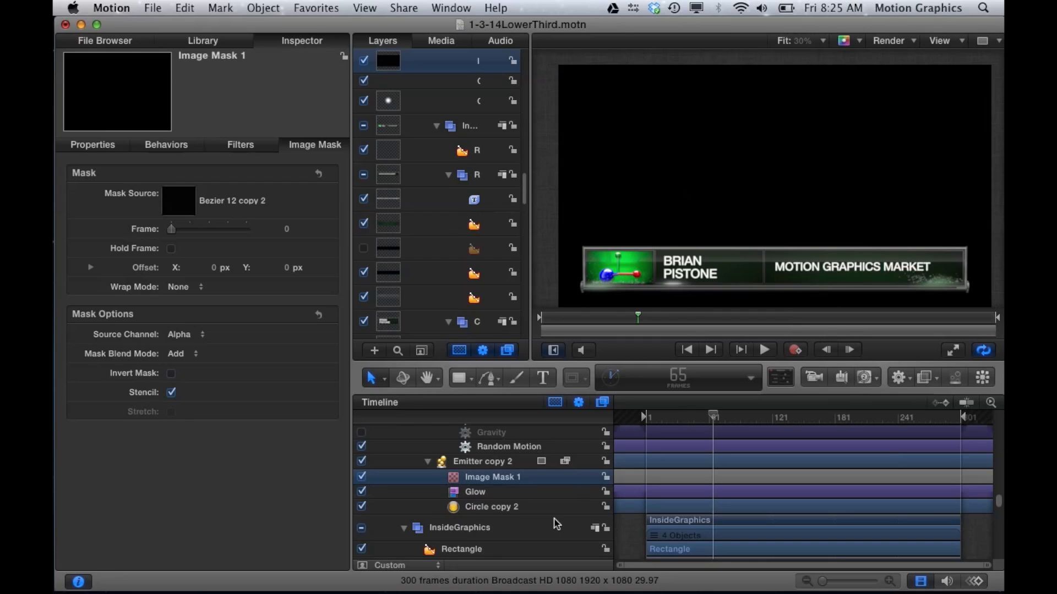
Step: Check the emitter controls of Emitter copy 2 and compare the shape fills of Circle 1 copy 3 and Circle 1 copy 1 in the SparklesLeft group
click(489, 466)
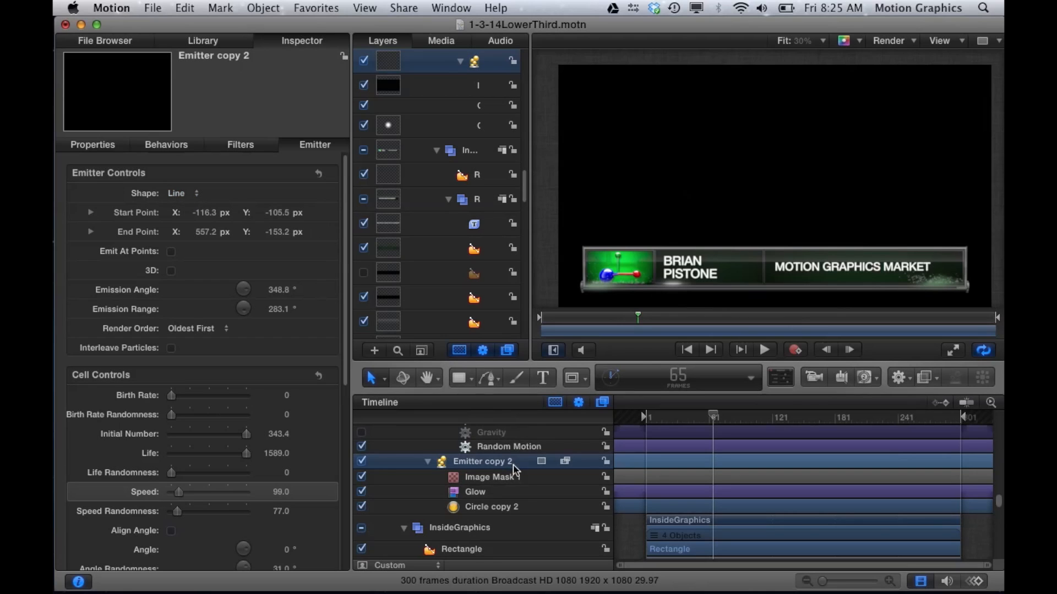
scroll(516, 471, up, 4)
scroll(516, 471, up, 4)
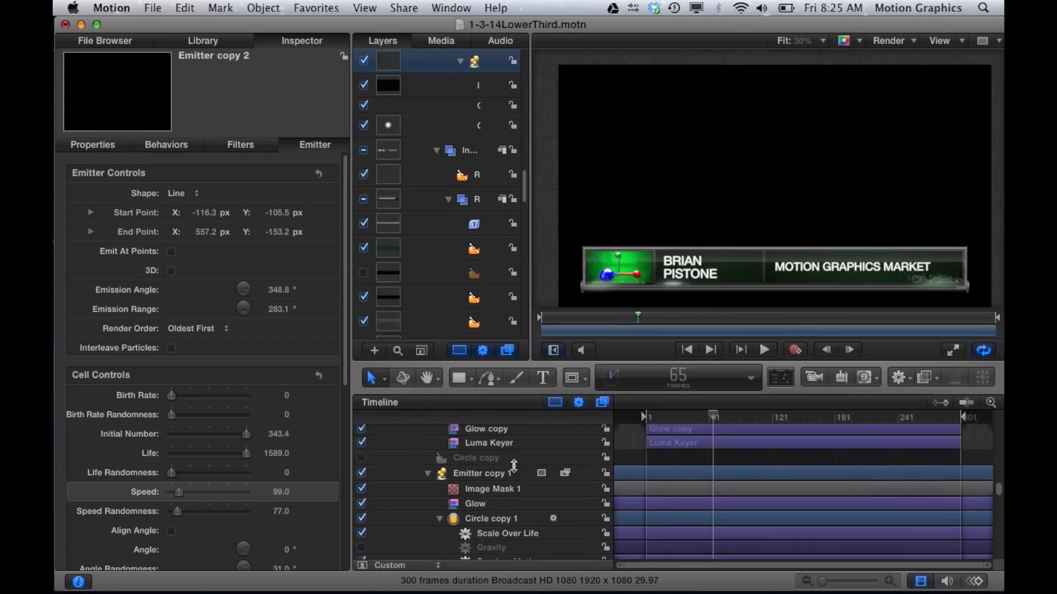
scroll(515, 471, up, 4)
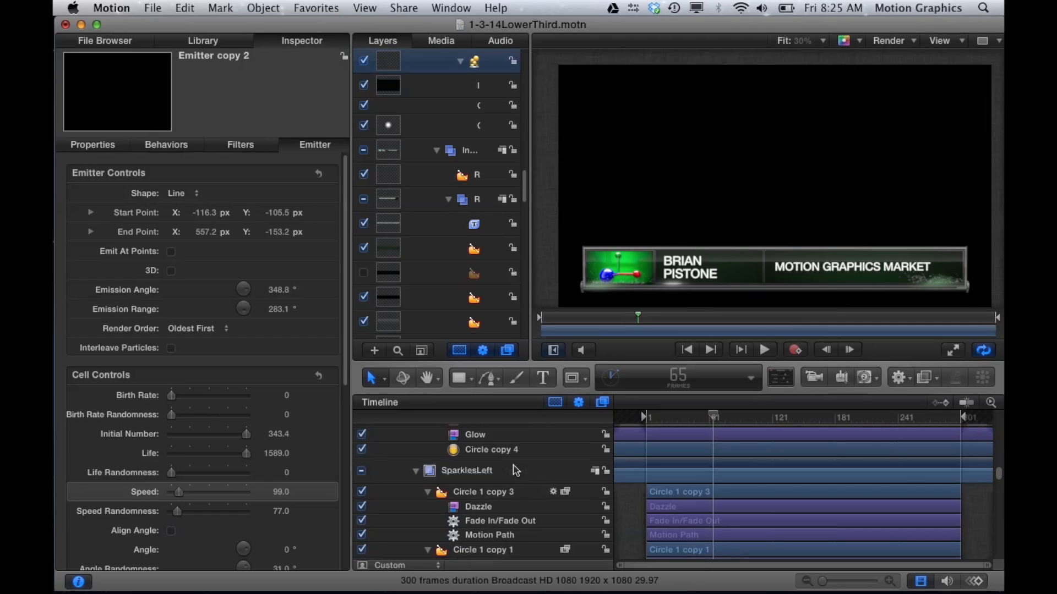
scroll(516, 471, down, 1)
scroll(516, 471, down, 1)
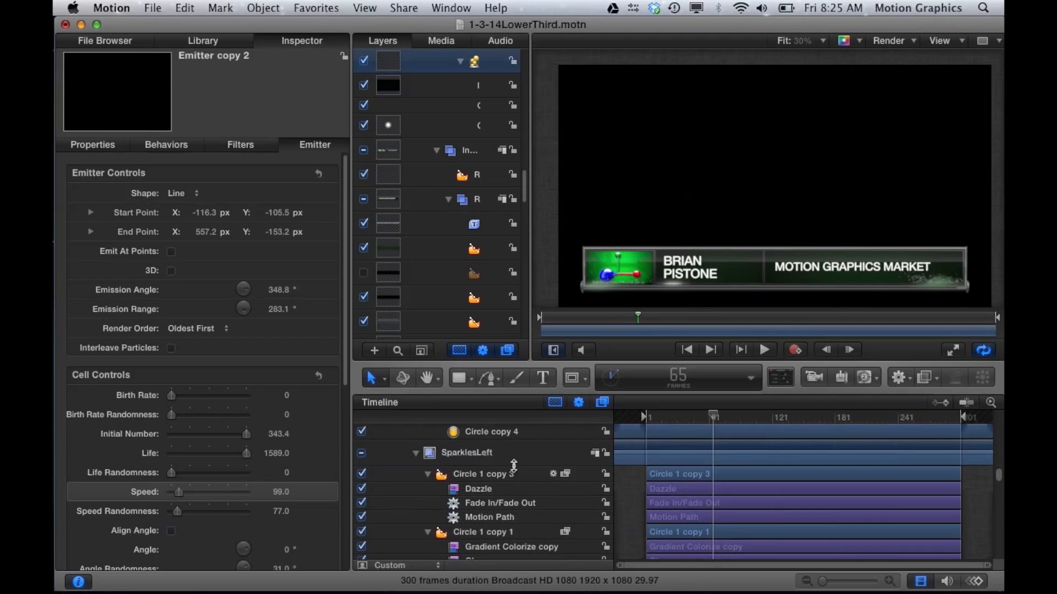
click(485, 477)
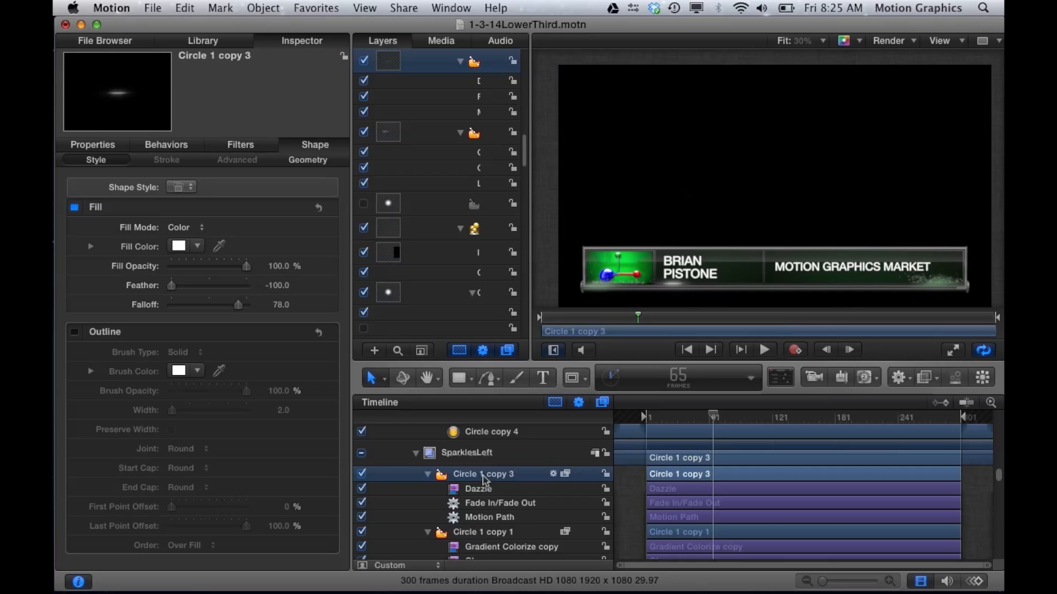
click(487, 535)
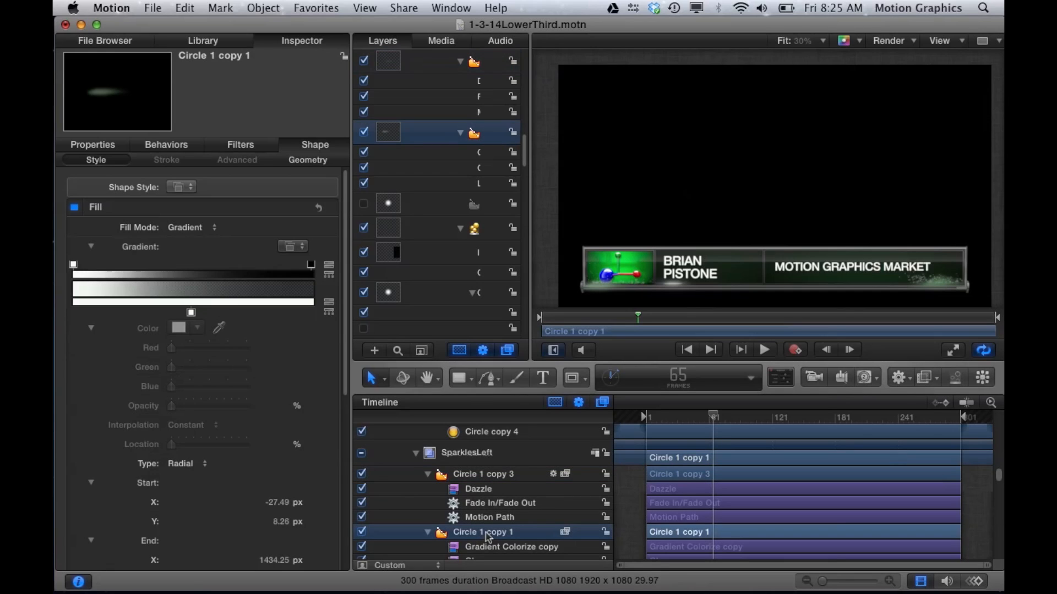
click(477, 480)
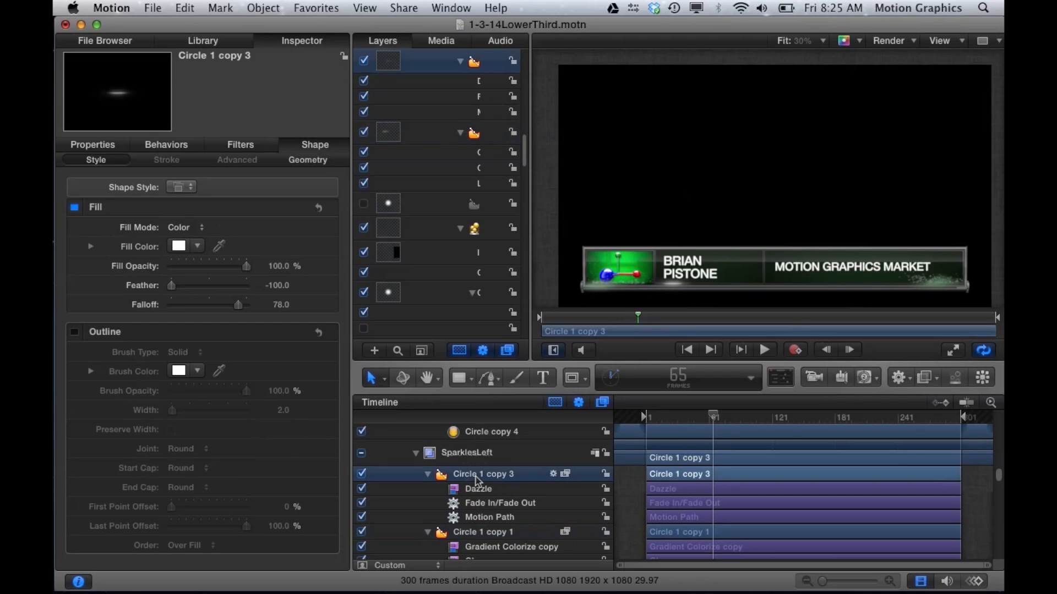
Step: Show the canvas overlays and scrub the playhead to frame 180 to follow the movement of Circle 1 copy 3
click(515, 377)
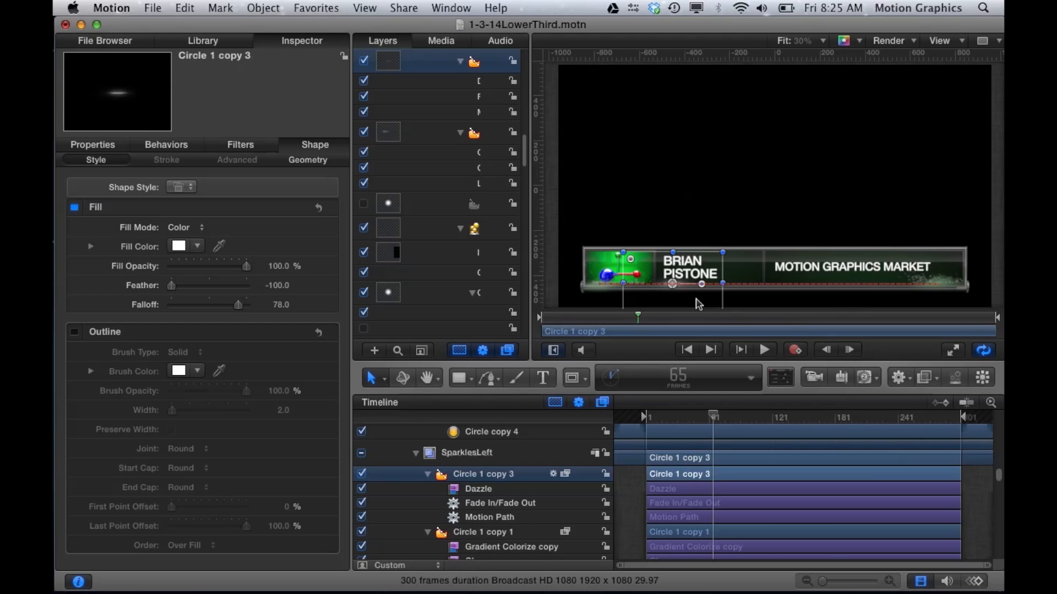
click(638, 319)
drag(638, 319, 814, 319)
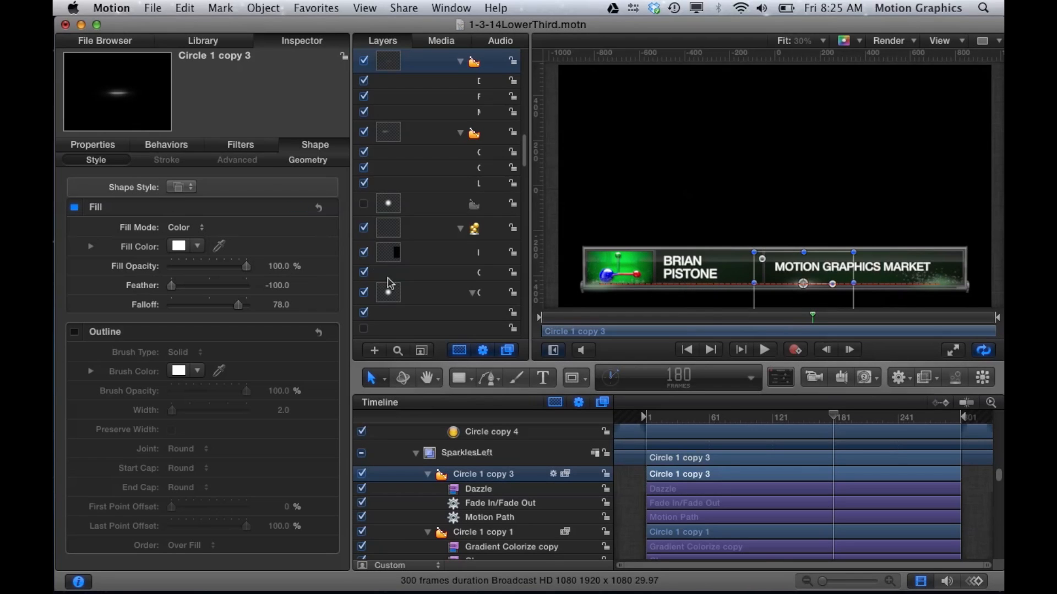
Step: Inspect the Dazzle filter parameters and the Motion Path behavior applied to Circle 1 copy 3
click(483, 491)
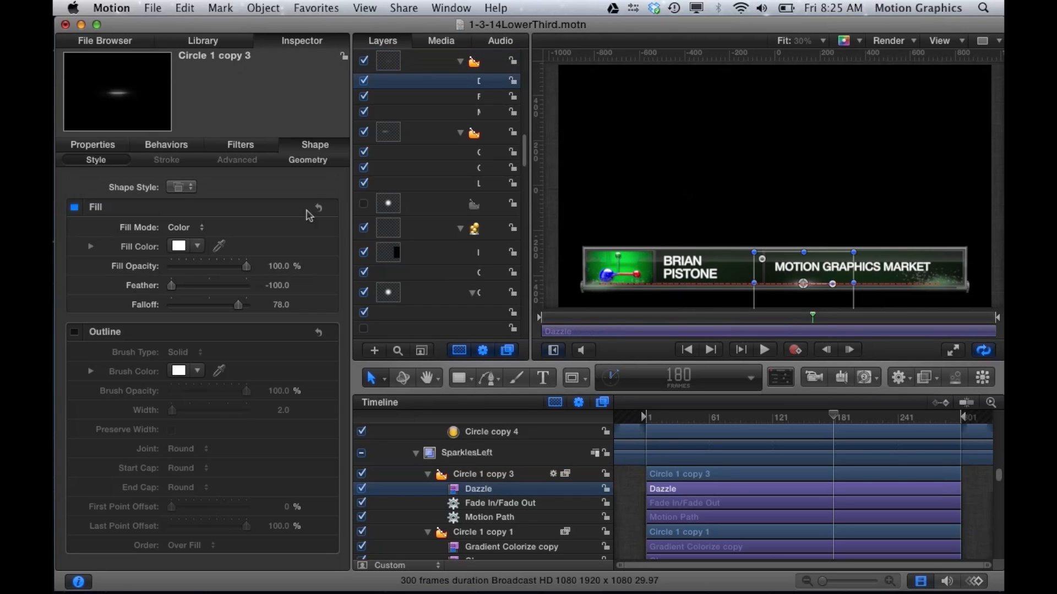
click(241, 145)
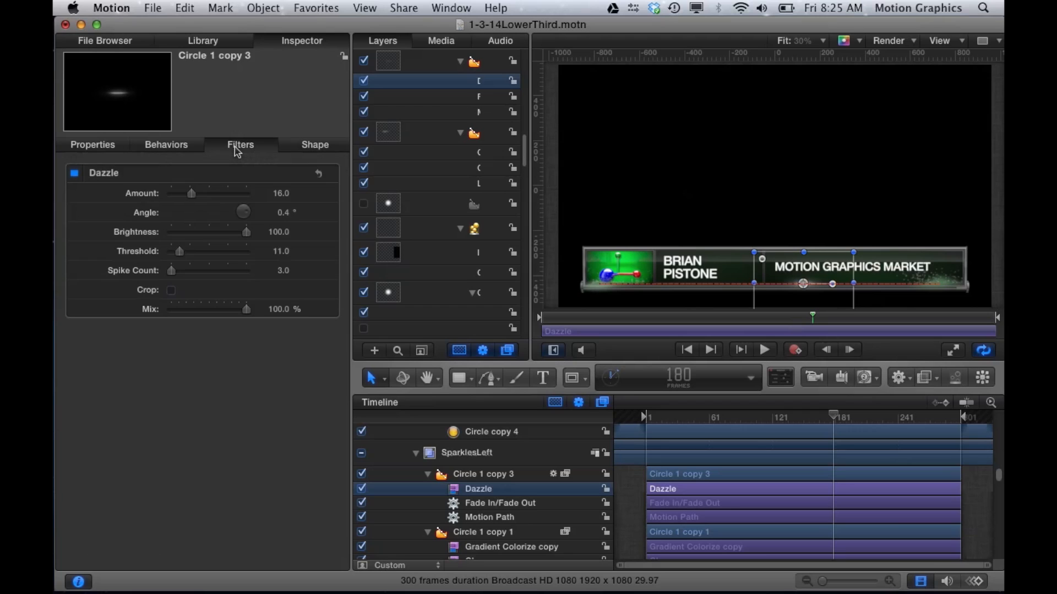
click(490, 517)
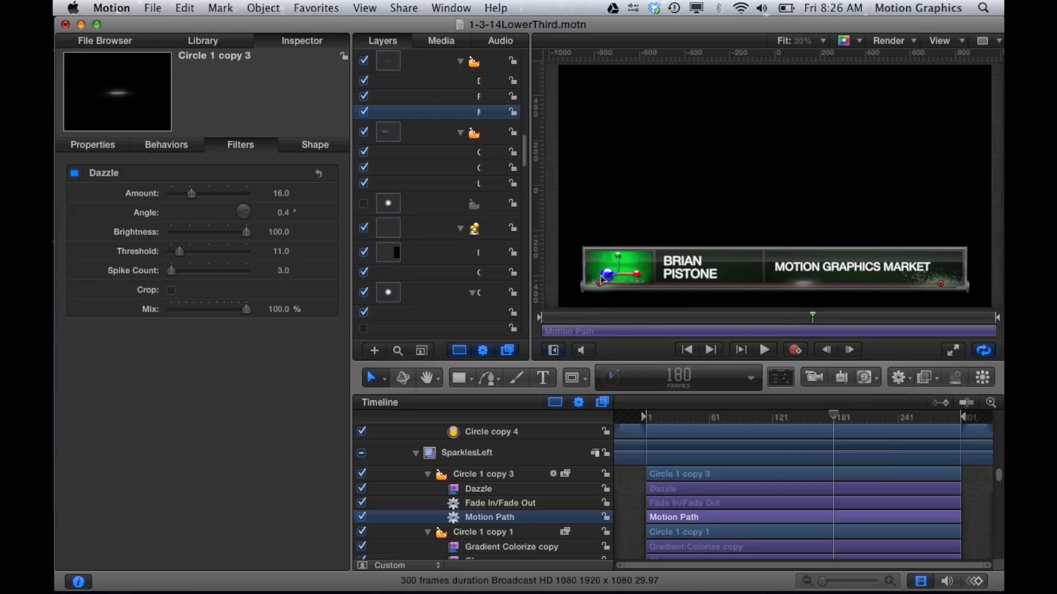
Step: Inspect the Gradient Colorize copy and Glow copy filters applied to Circle 1 copy 1 in the SparklesLeft group
scroll(526, 526, down, 1)
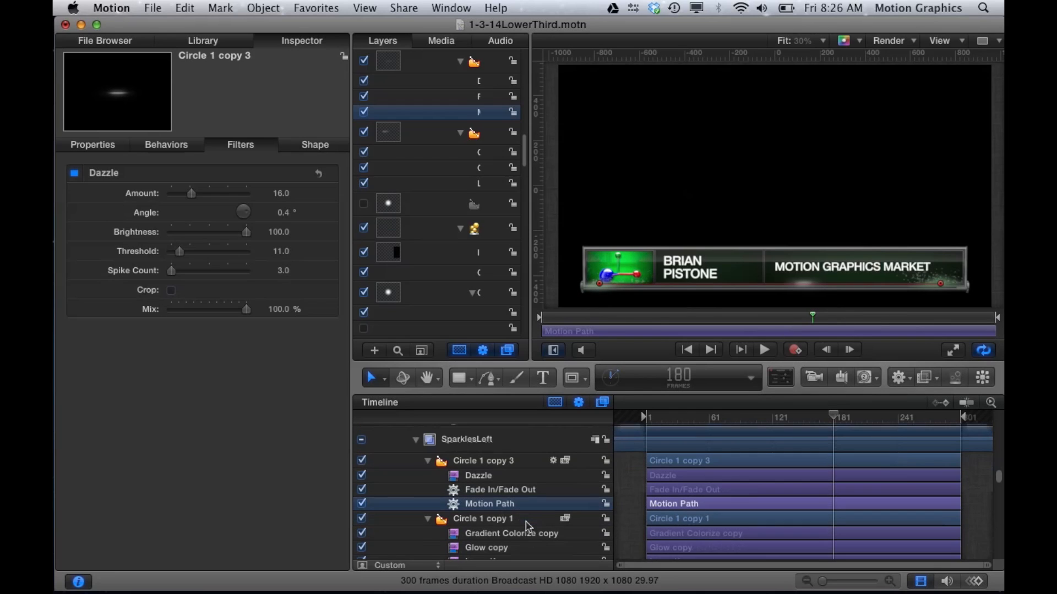
click(502, 523)
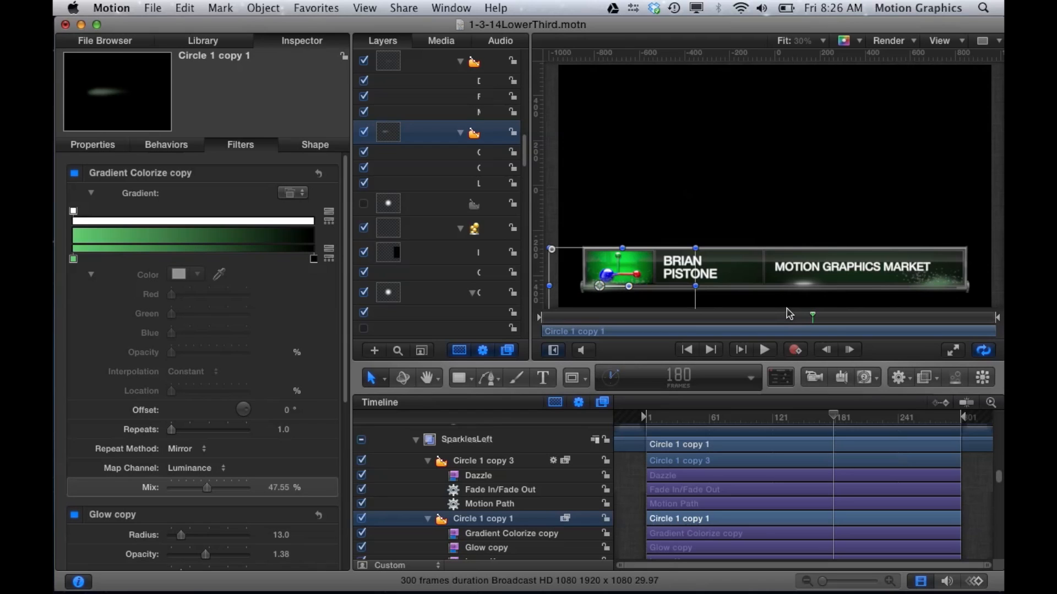
scroll(573, 479, down, 6)
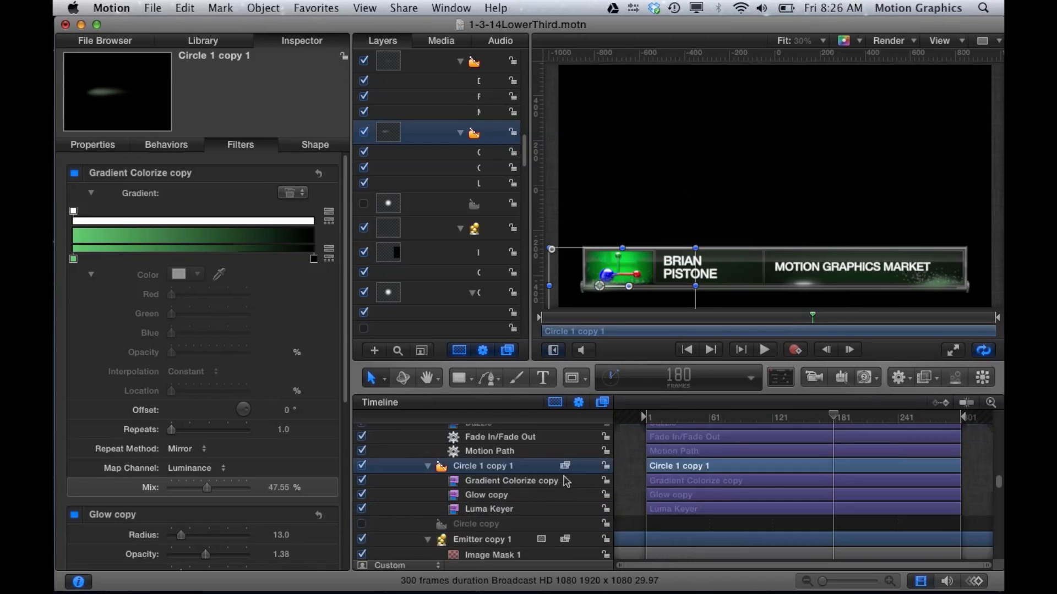
scroll(567, 482, up, 1)
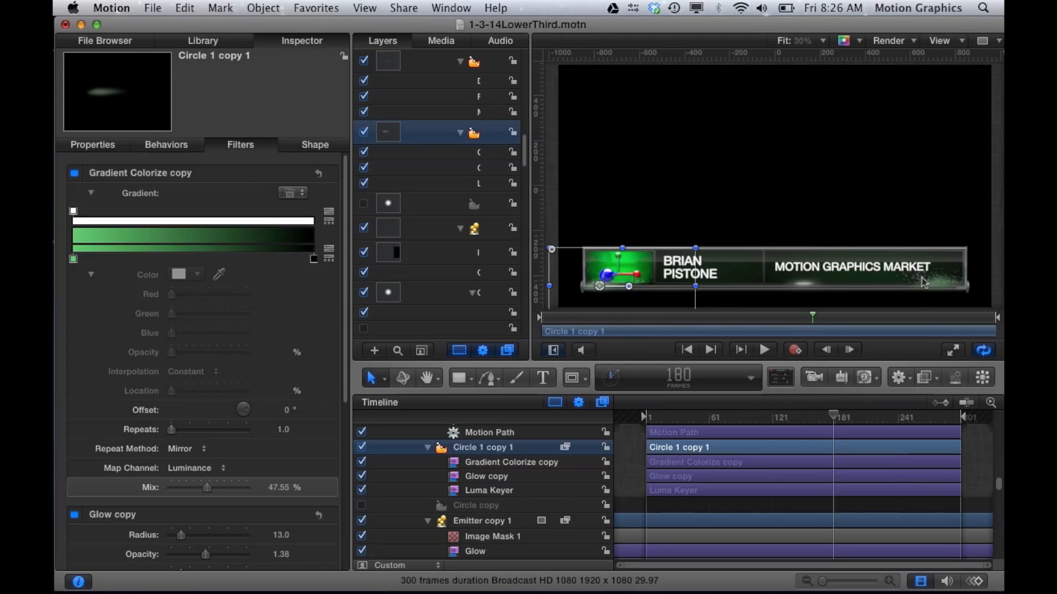
click(534, 482)
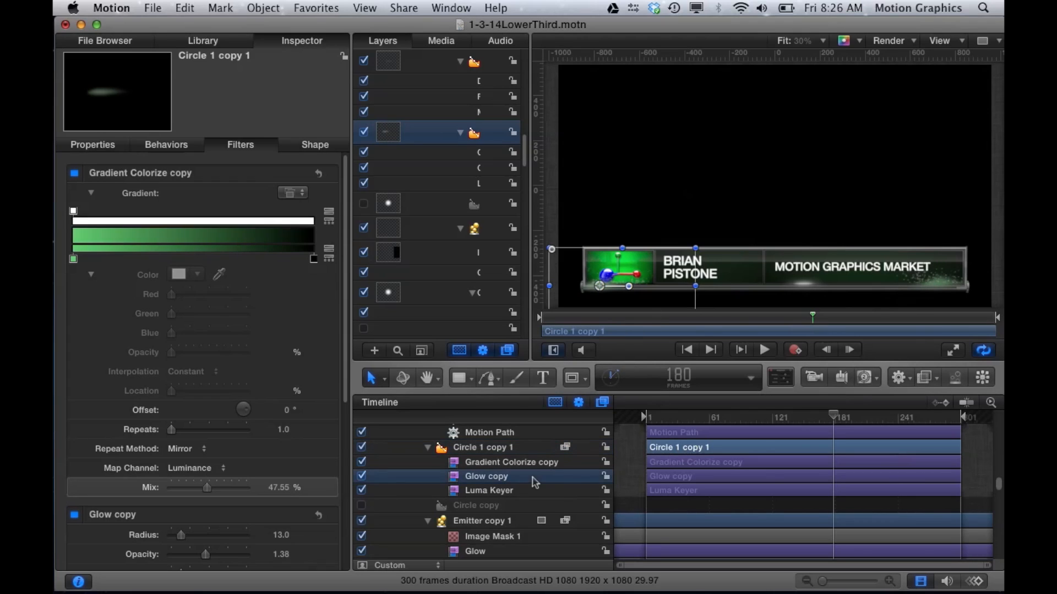
Step: Look through the SparklesRight group's emitters, circles and filters in the timeline, and select the SparklesLeft group
scroll(737, 484, up, 5)
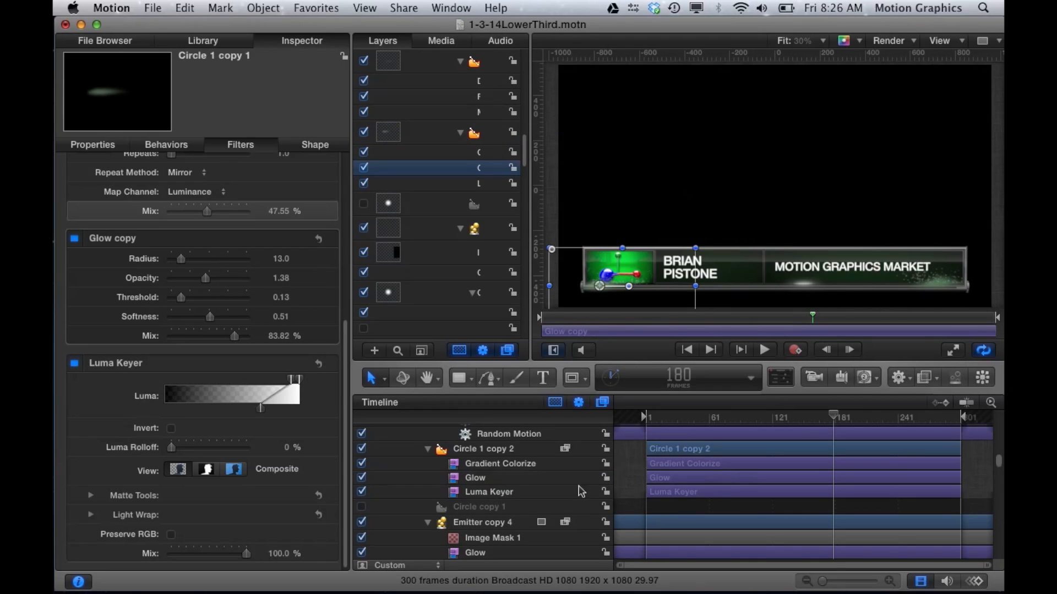
scroll(585, 492, up, 5)
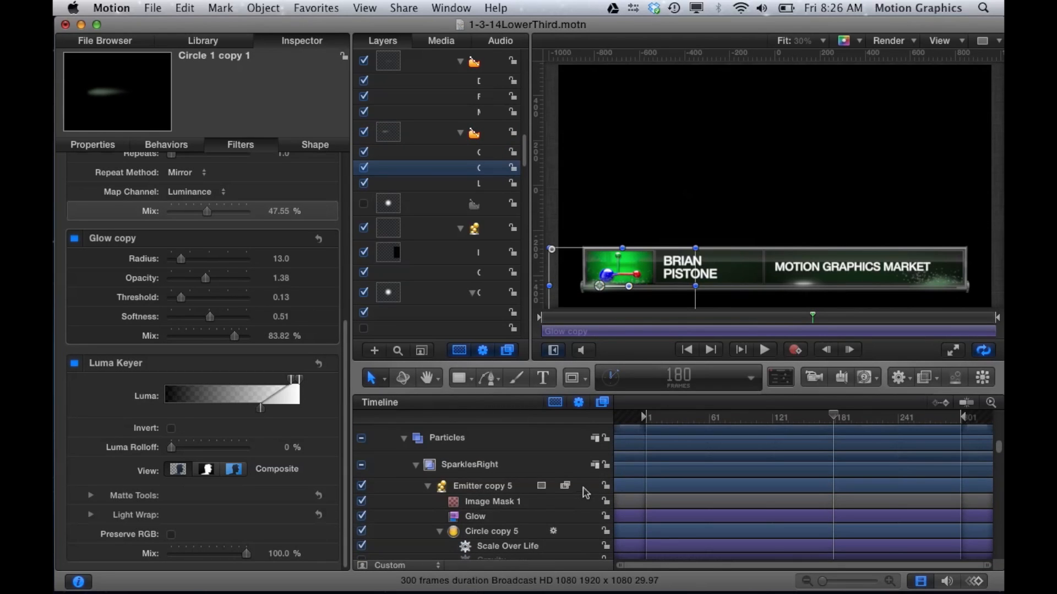
scroll(585, 493, down, 3)
scroll(585, 492, up, 2)
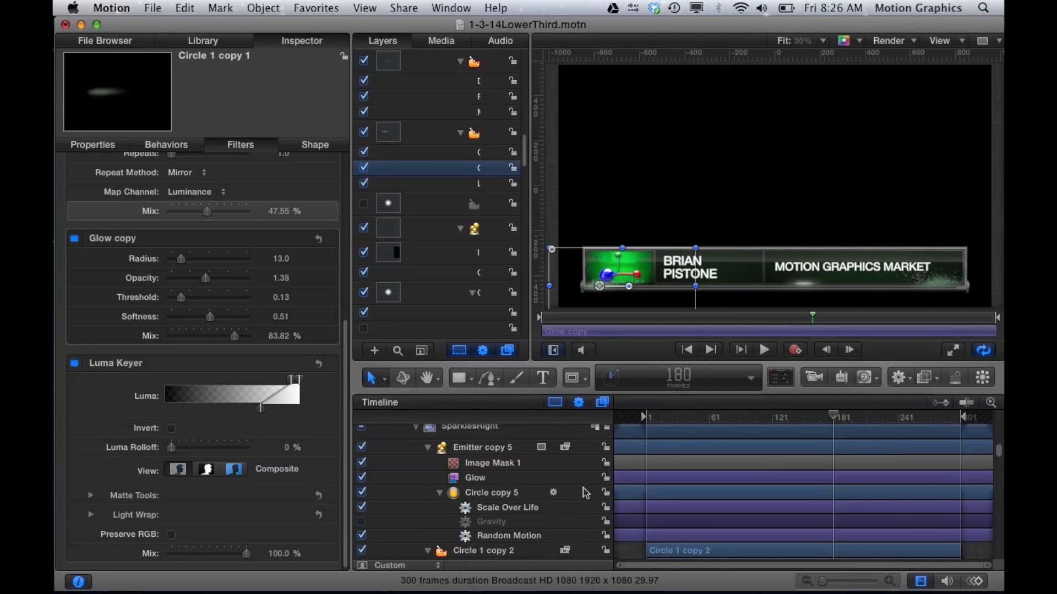
scroll(585, 492, down, 8)
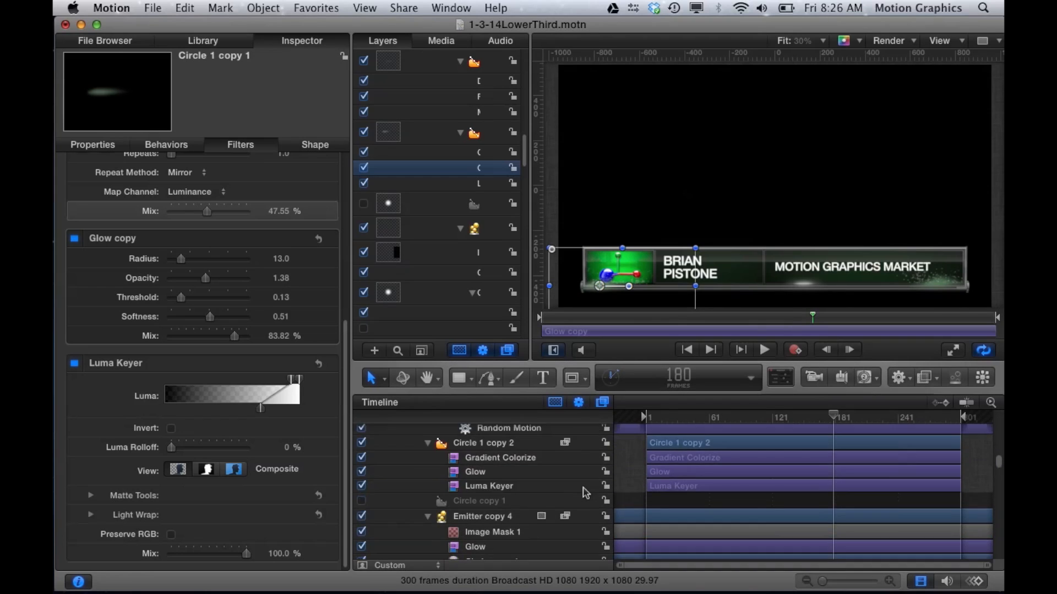
scroll(585, 493, down, 5)
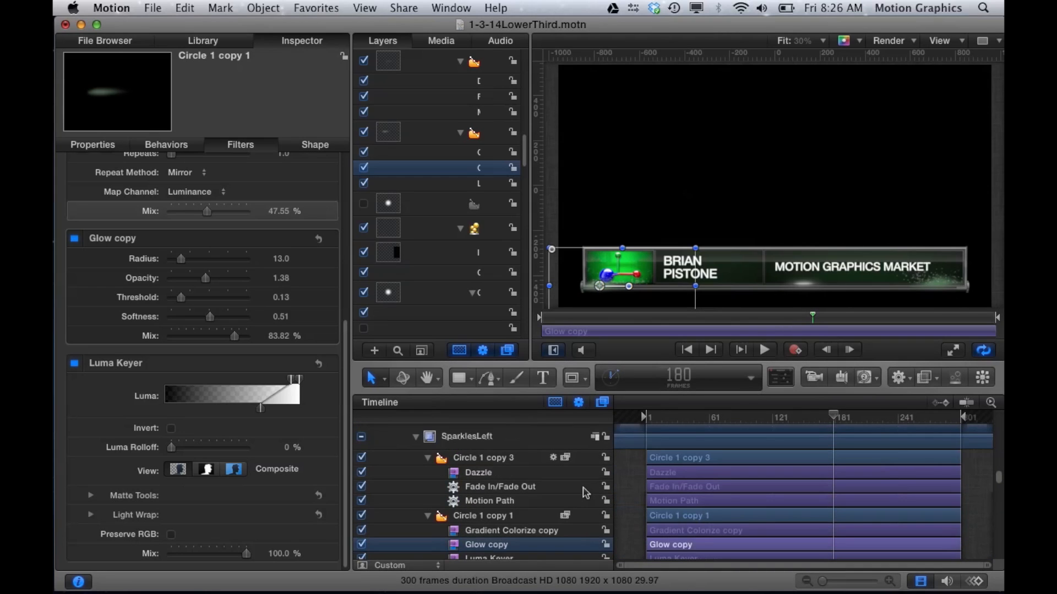
click(478, 438)
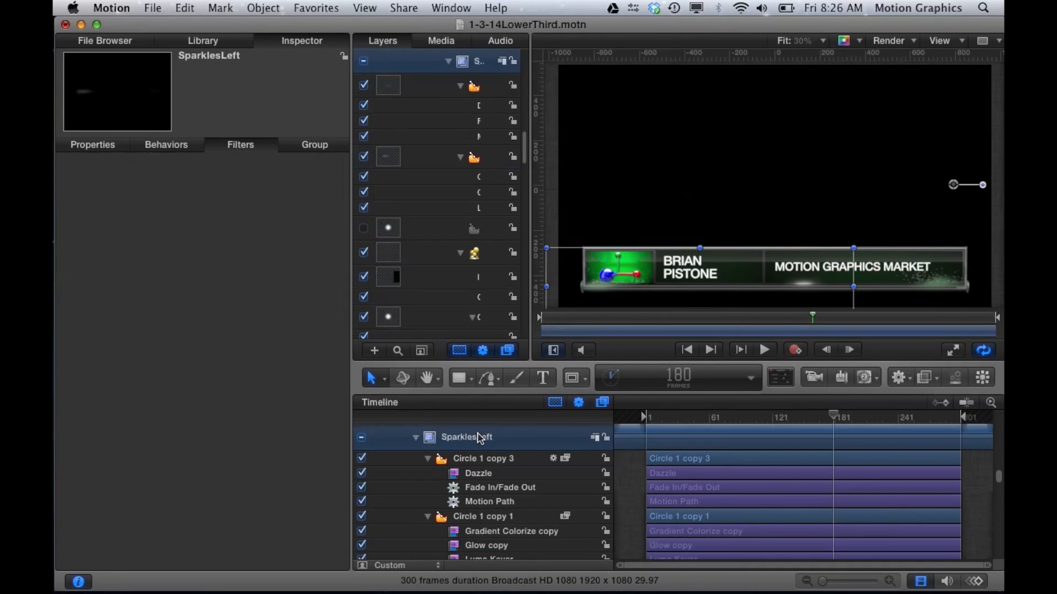
Step: Solo Circle 1 copy 1 with the canvas overlays hidden and examine the opacity tag of its Gradient Colorize copy filter
click(493, 520)
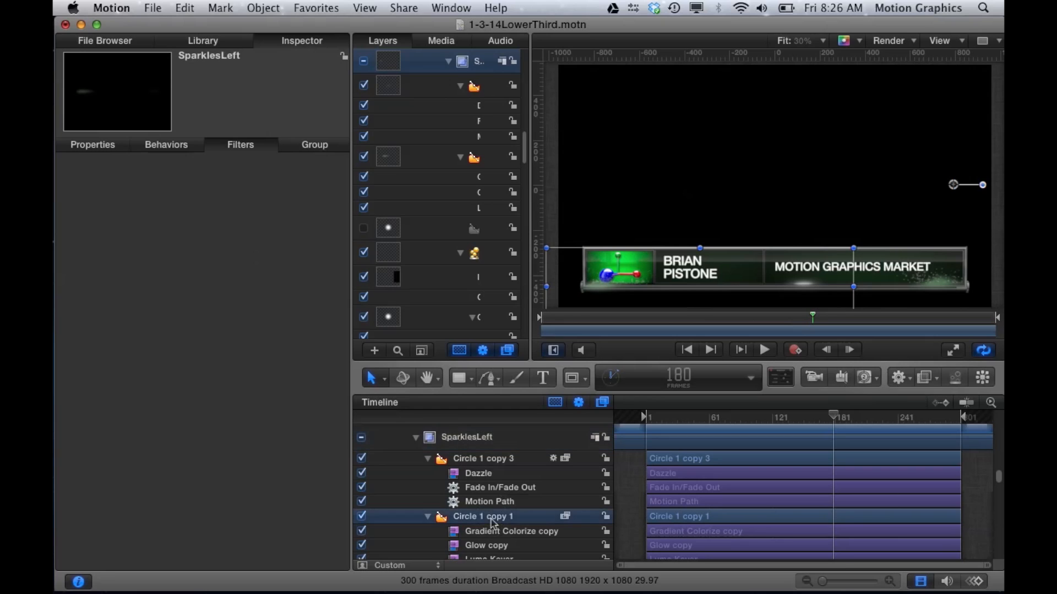
click(608, 279)
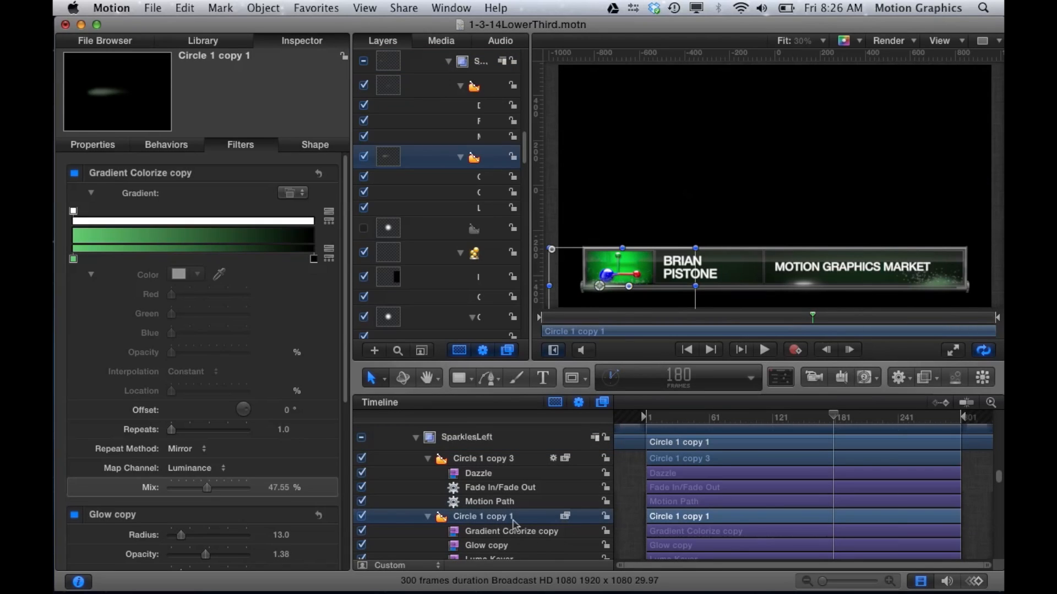
key(ctrl+s)
key(super+slash)
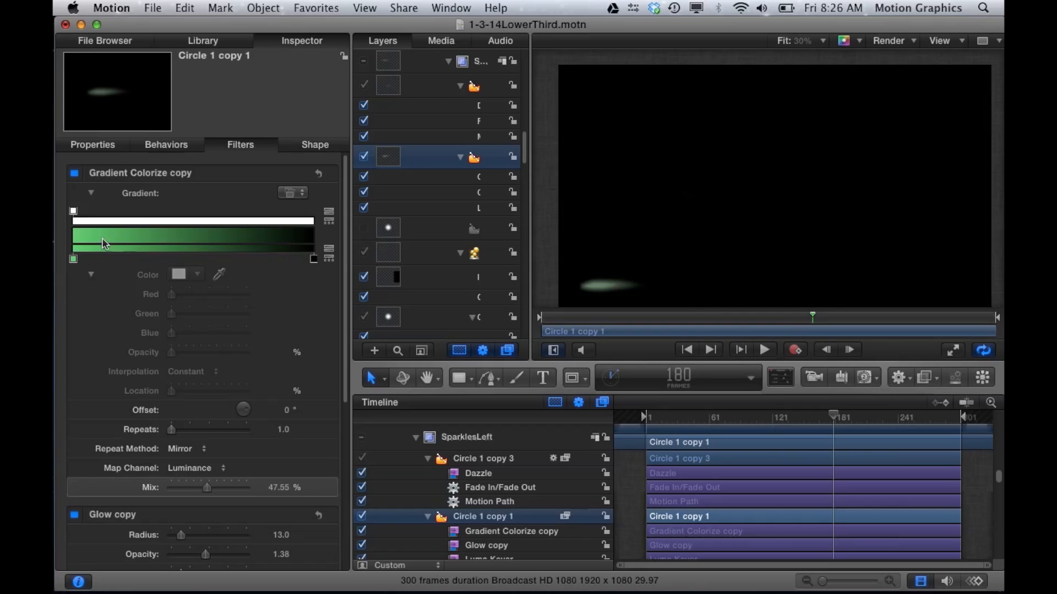
click(74, 211)
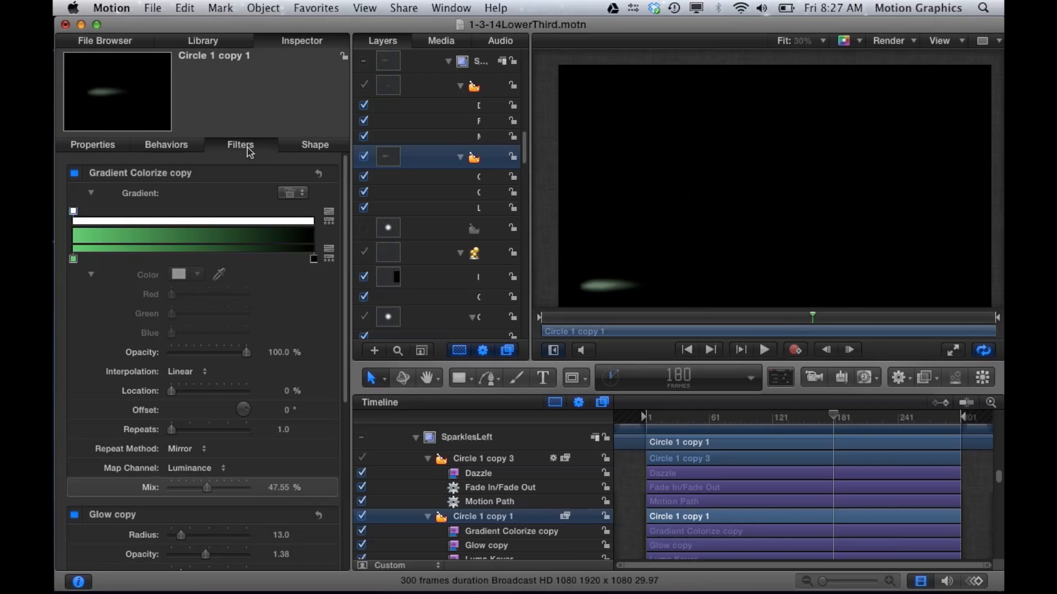
Step: Examine the gradient fill, feather and falloff settings of the Circle 1 copy 1 shape
click(311, 153)
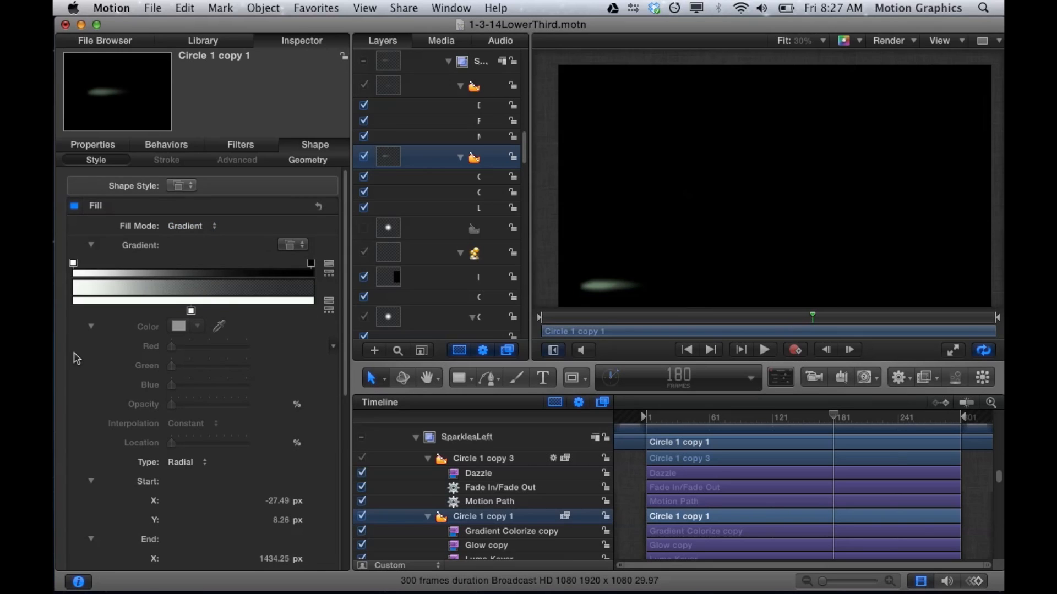
scroll(76, 357, down, 3)
scroll(77, 352, down, 1)
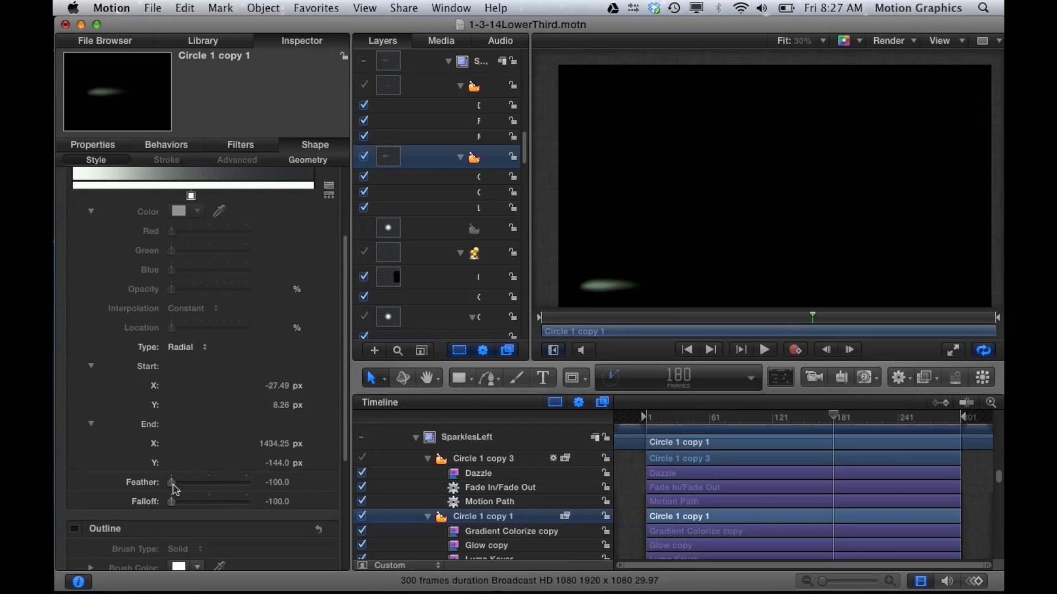
scroll(102, 165, up, 5)
scroll(104, 152, up, 2)
Step: Check the transform and blending properties of Circle 1 copy 1, and unsolo it to restore the full lower third
click(93, 145)
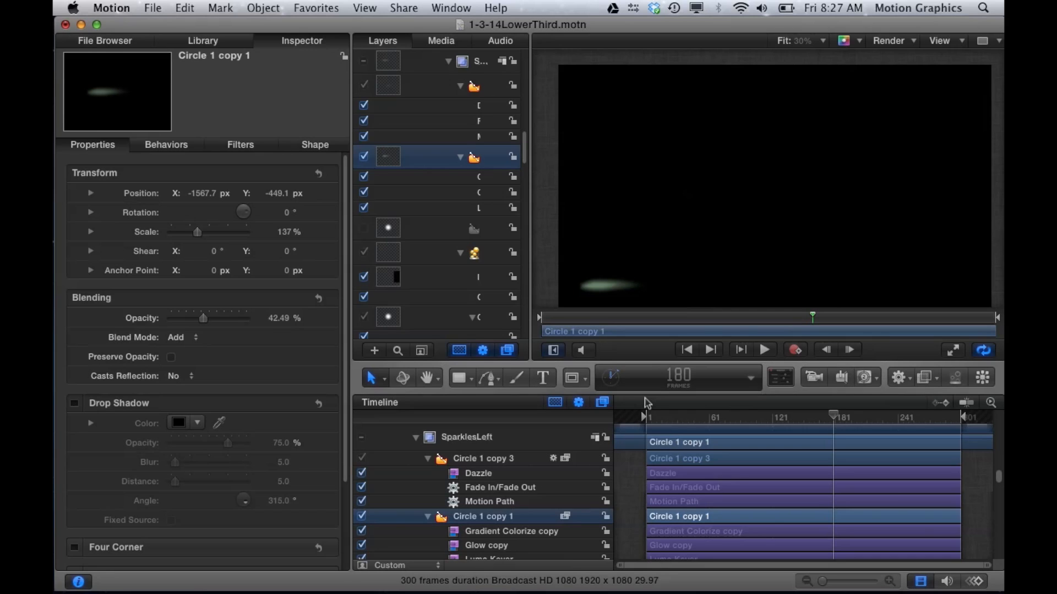
key(ctrl+s)
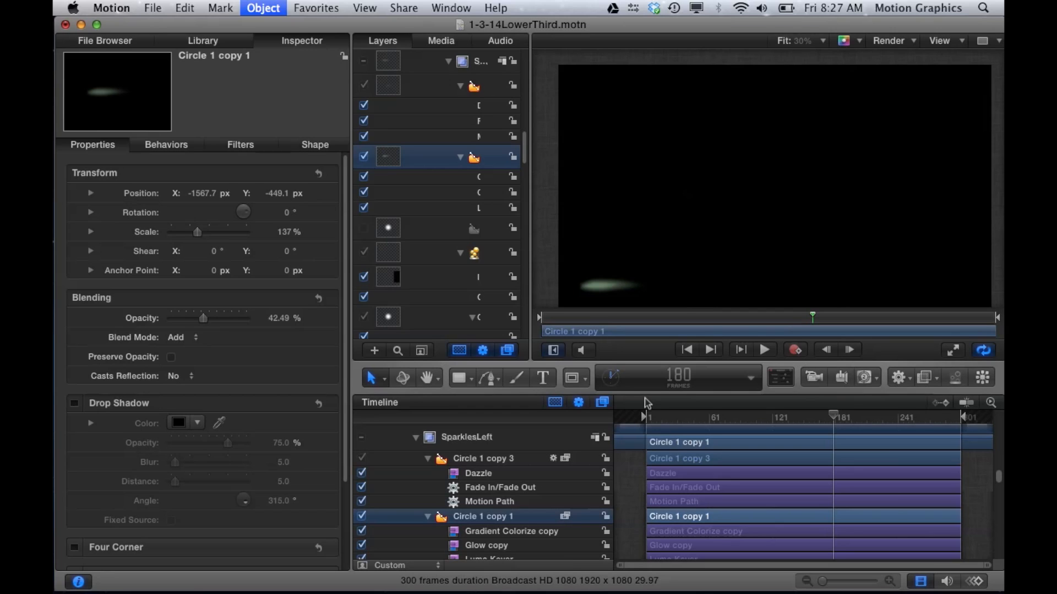
key(ctrl+t)
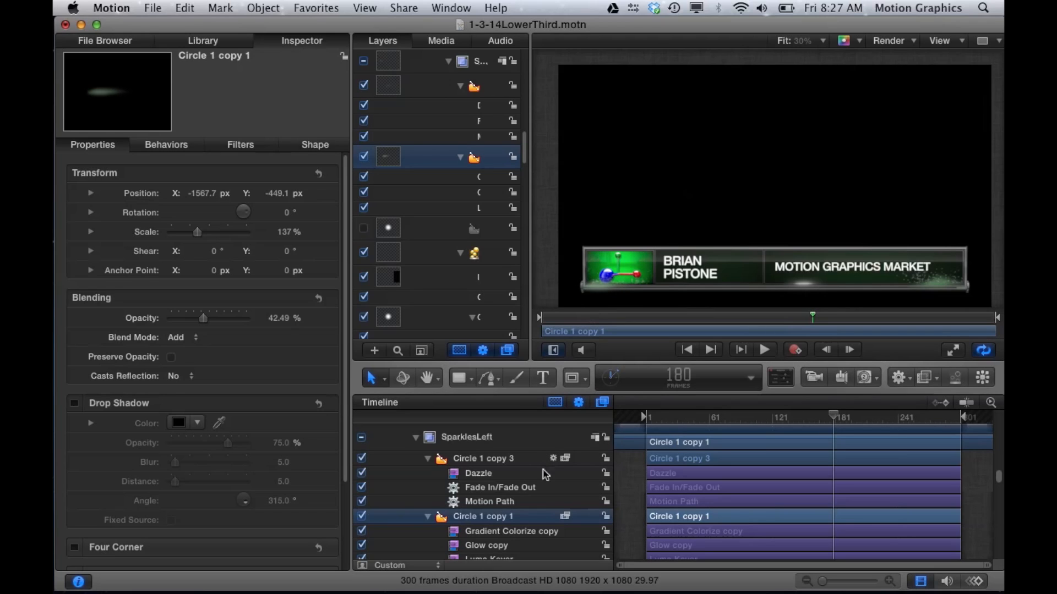
Step: Select Emitter copy 1 in the SparklesLeft group and examine its transform and blending properties and its emitter controls
scroll(538, 497, down, 5)
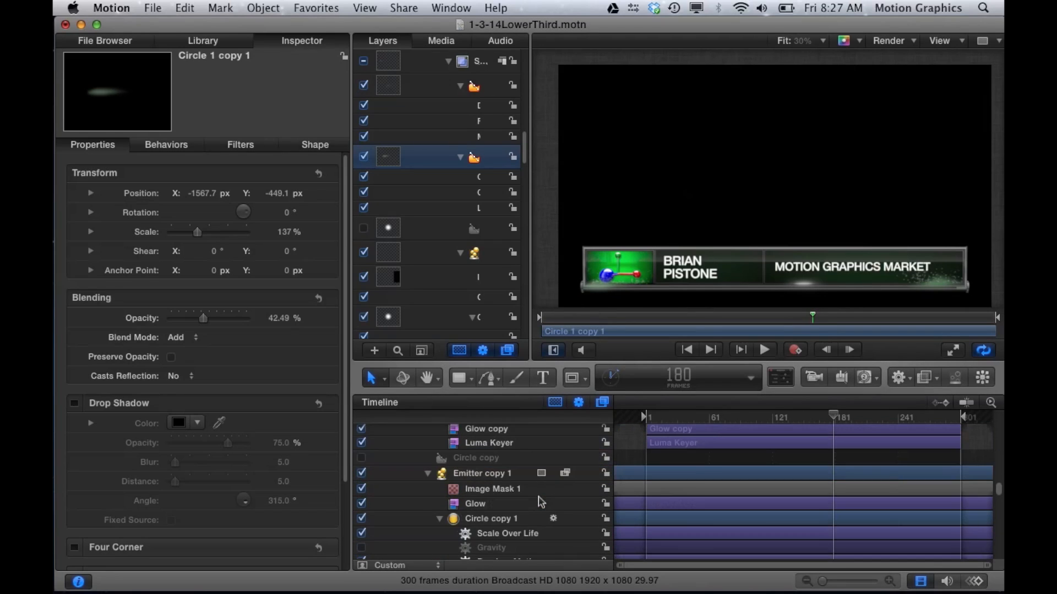
click(473, 478)
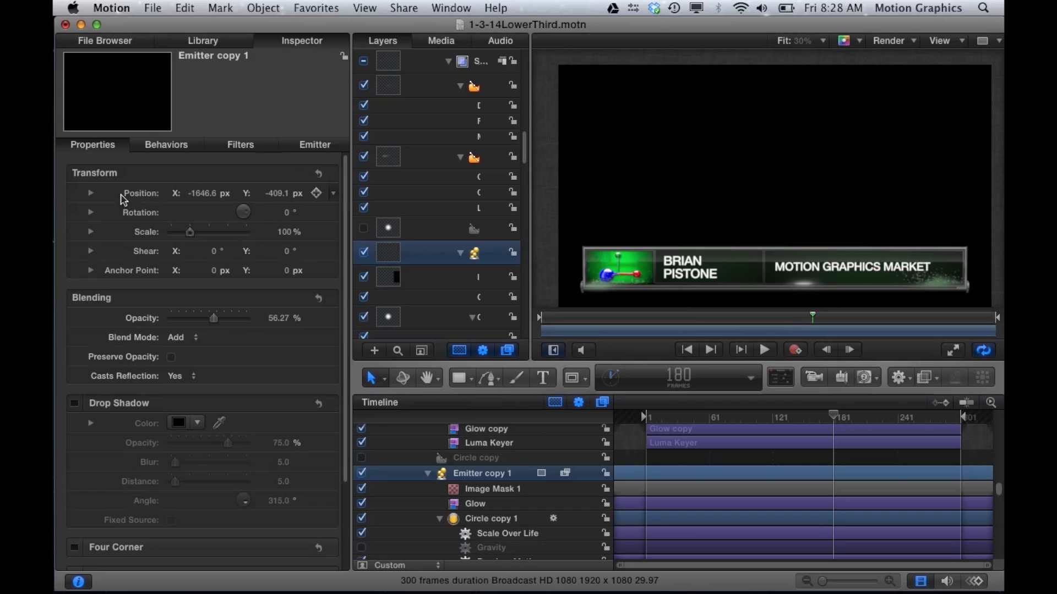
click(311, 147)
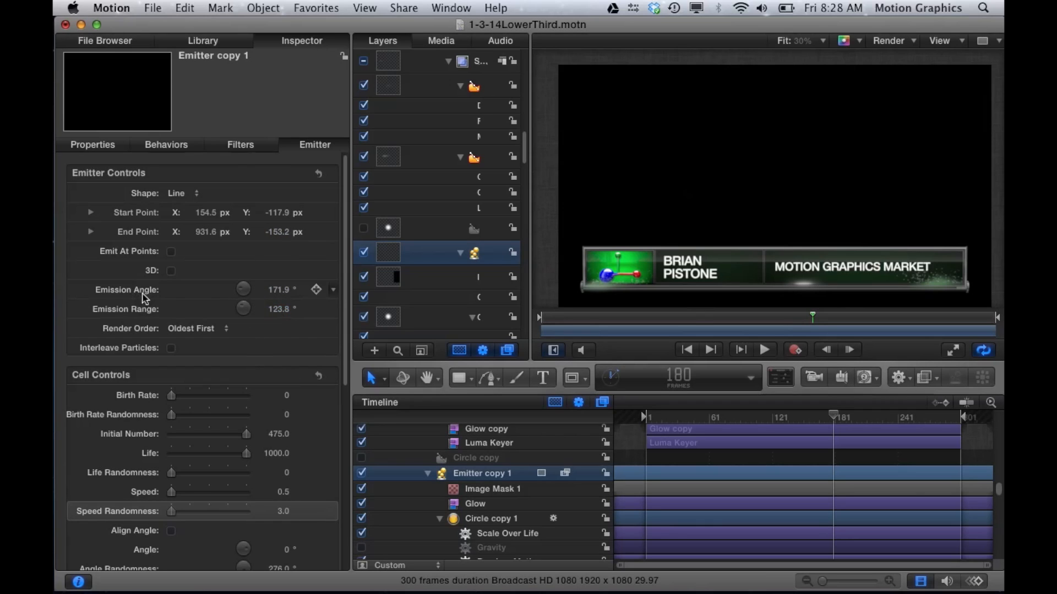
Step: Look through the remaining emitter and cell controls of Emitter copy 1, down to its particle source
scroll(246, 378, down, 2)
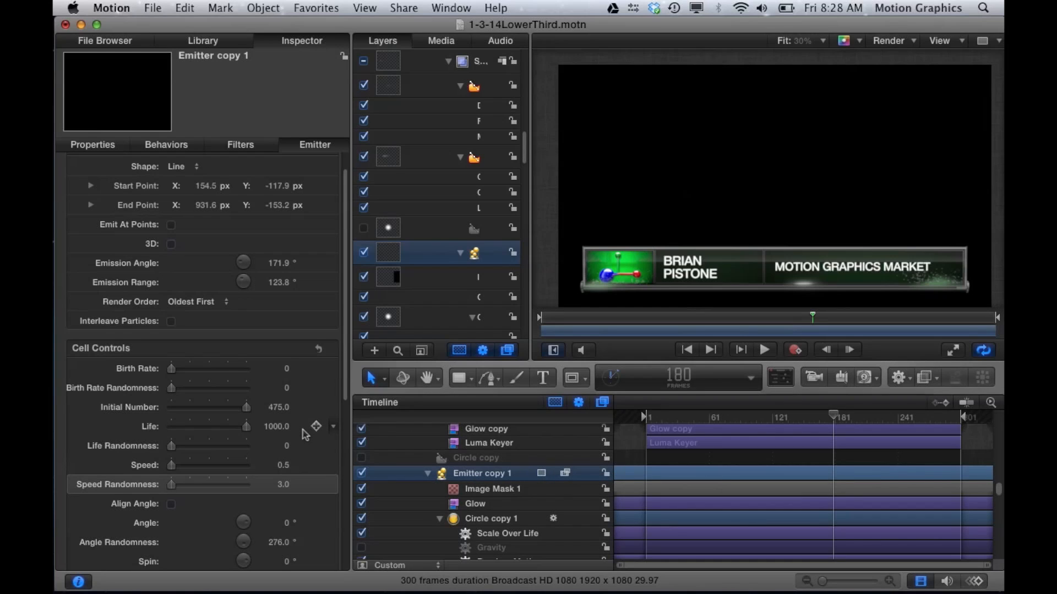
scroll(304, 435, down, 5)
scroll(303, 435, down, 7)
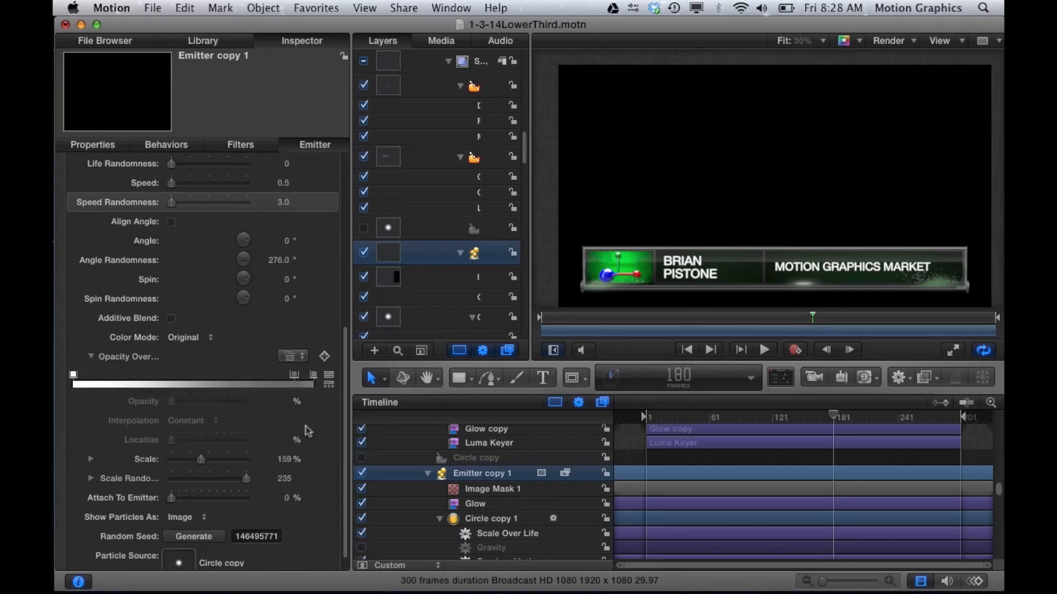
scroll(297, 384, down, 1)
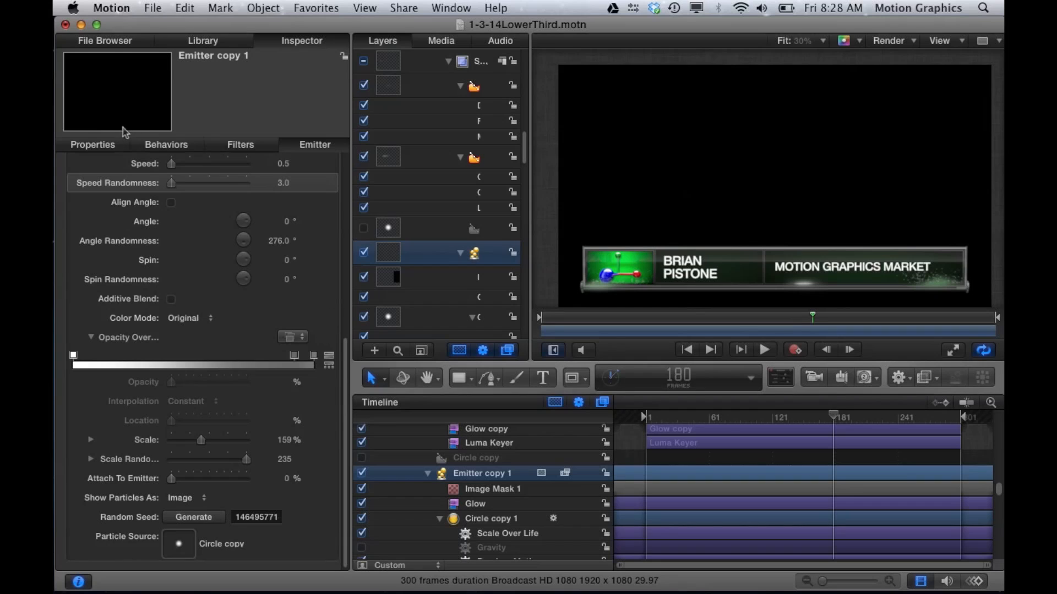
Step: Examine the blending and timing properties of Emitter copy 1 and move the playhead to frame 300
click(110, 145)
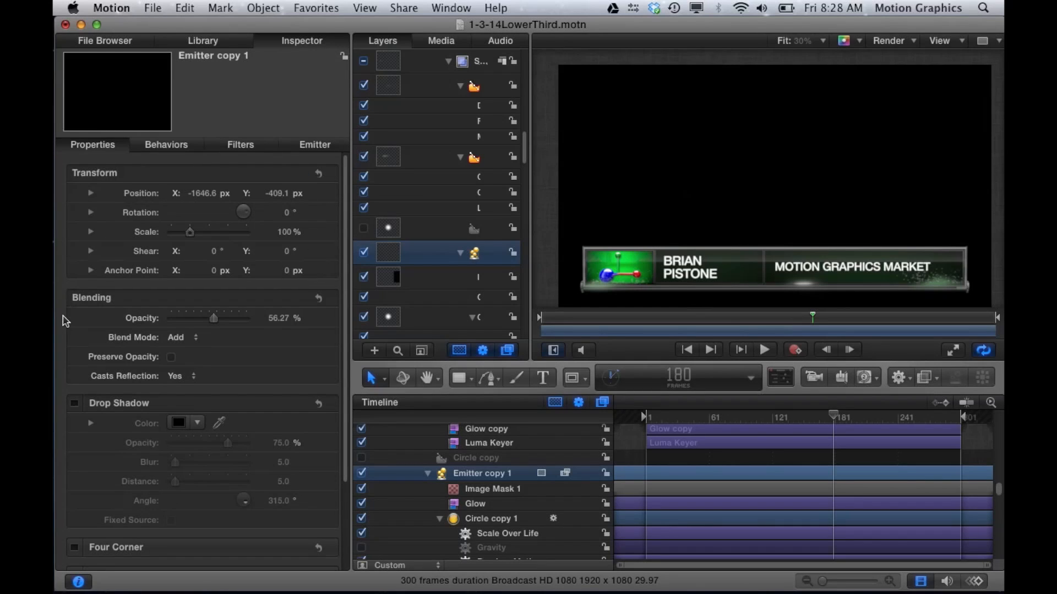
scroll(62, 321, down, 5)
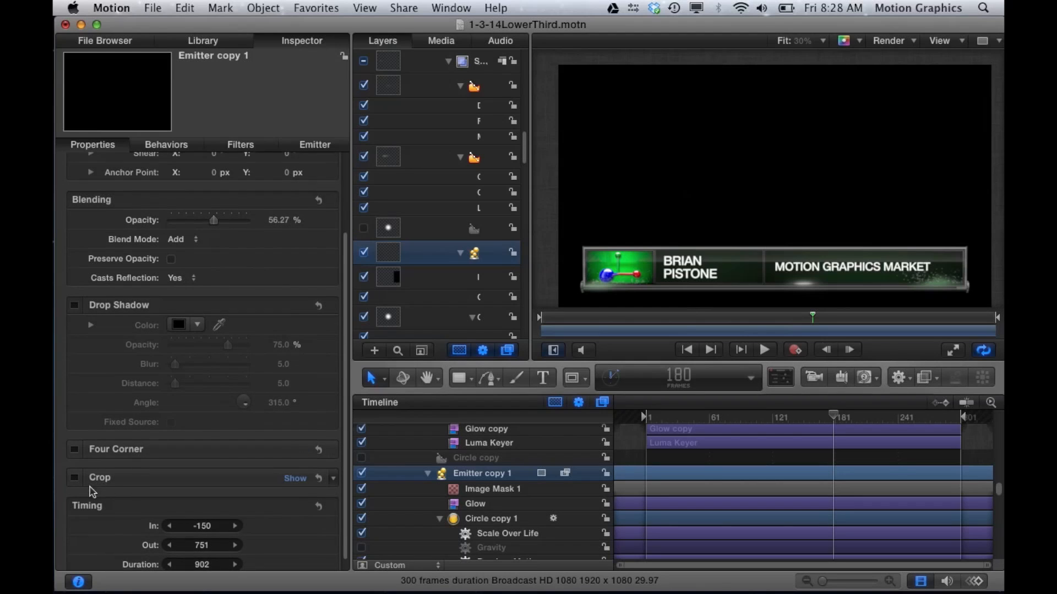
scroll(91, 492, down, 2)
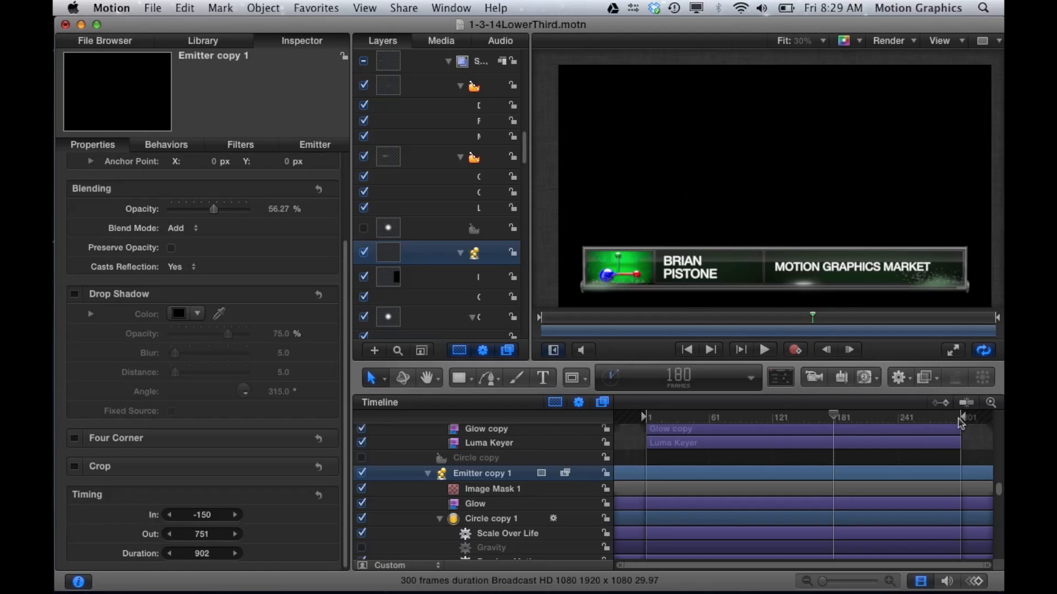
mouse_move(958, 418)
mouse_down()
mouse_move(982, 423)
mouse_move(973, 424)
mouse_up()
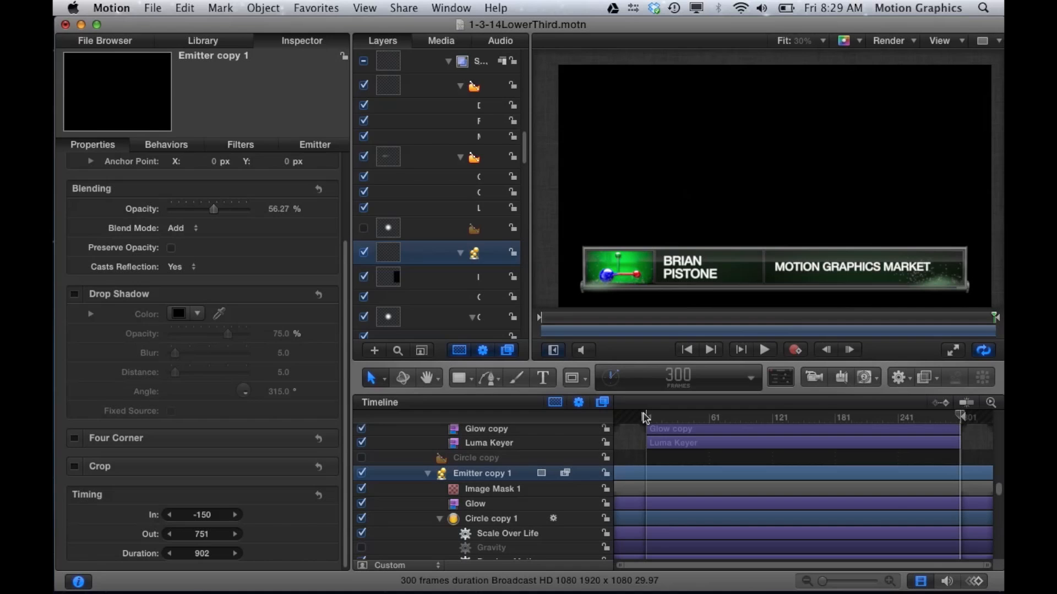
Step: Review the cell controls of Emitter copy 1 and examine the opacity tags of its opacity-over-life gradient
click(315, 144)
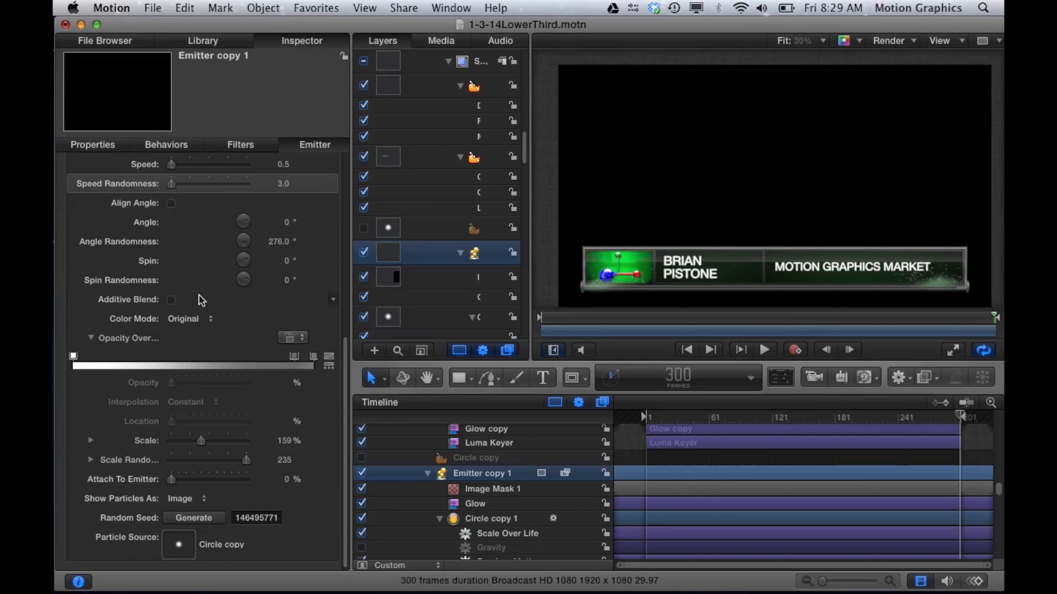
scroll(288, 174, up, 1)
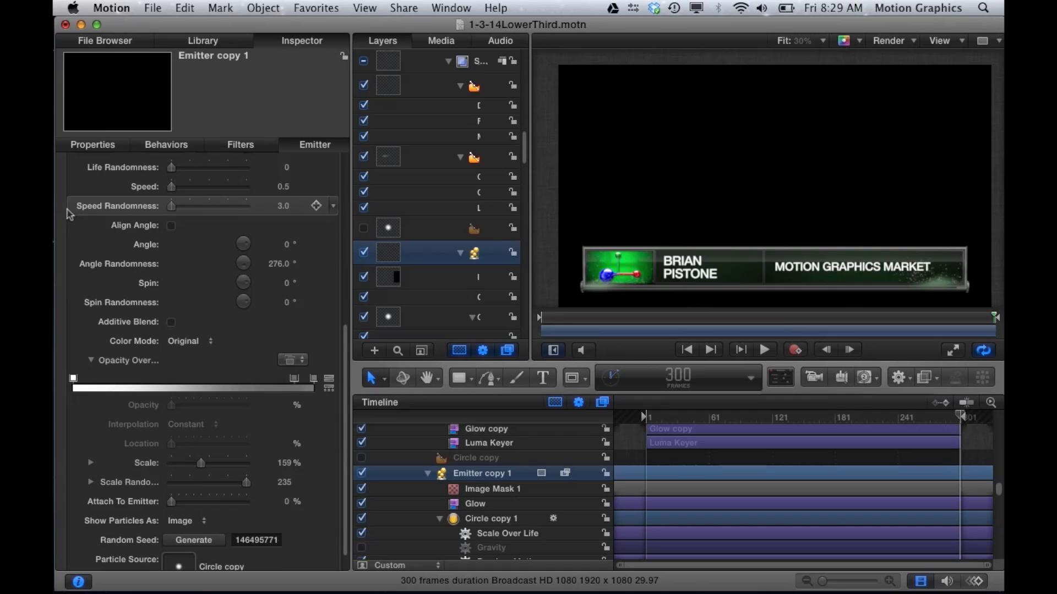
scroll(68, 213, up, 6)
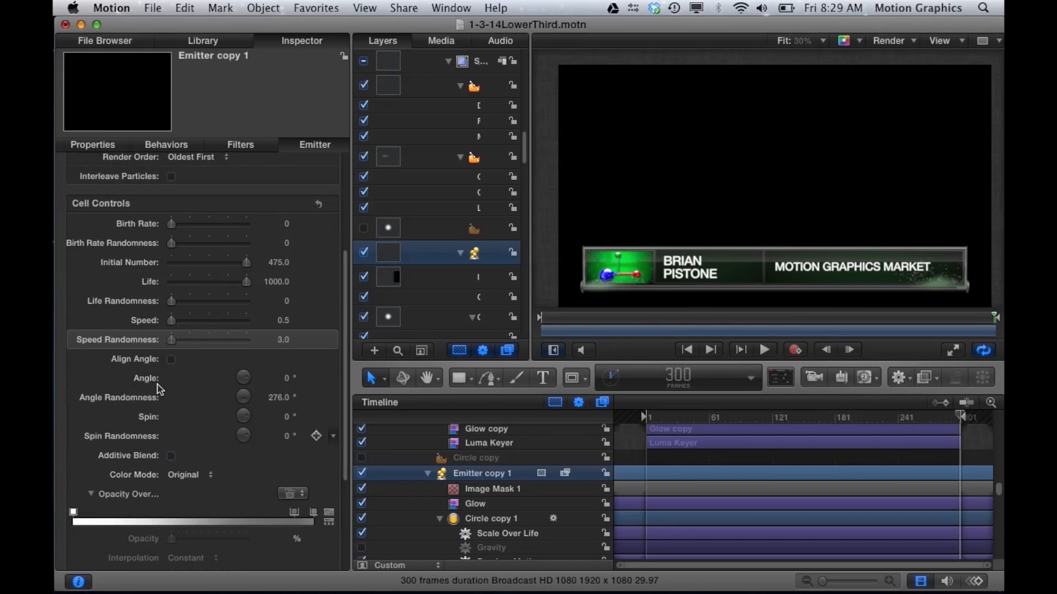
scroll(160, 389, down, 3)
scroll(159, 389, down, 2)
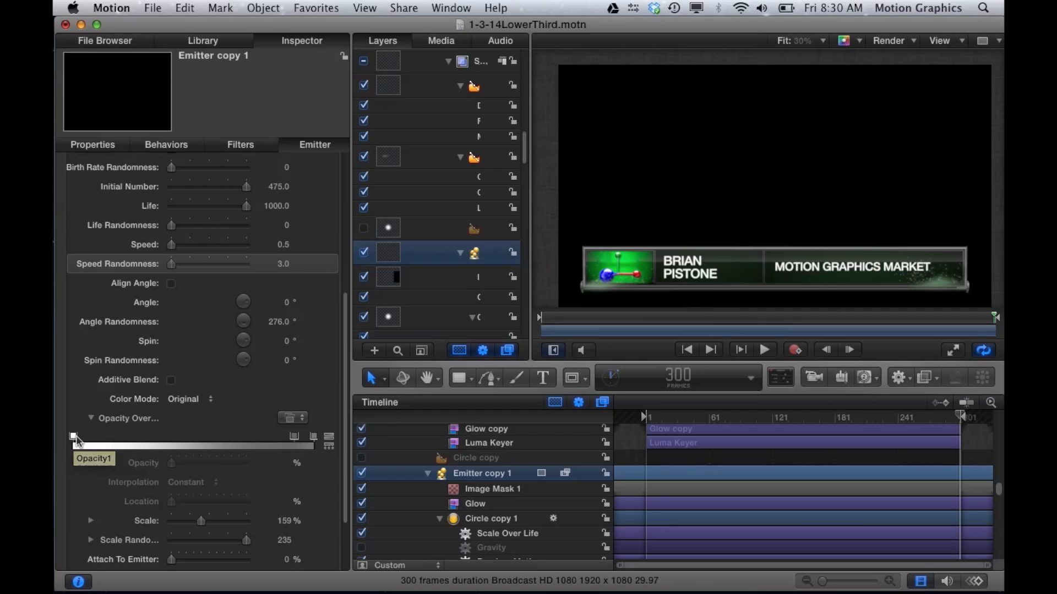
click(296, 441)
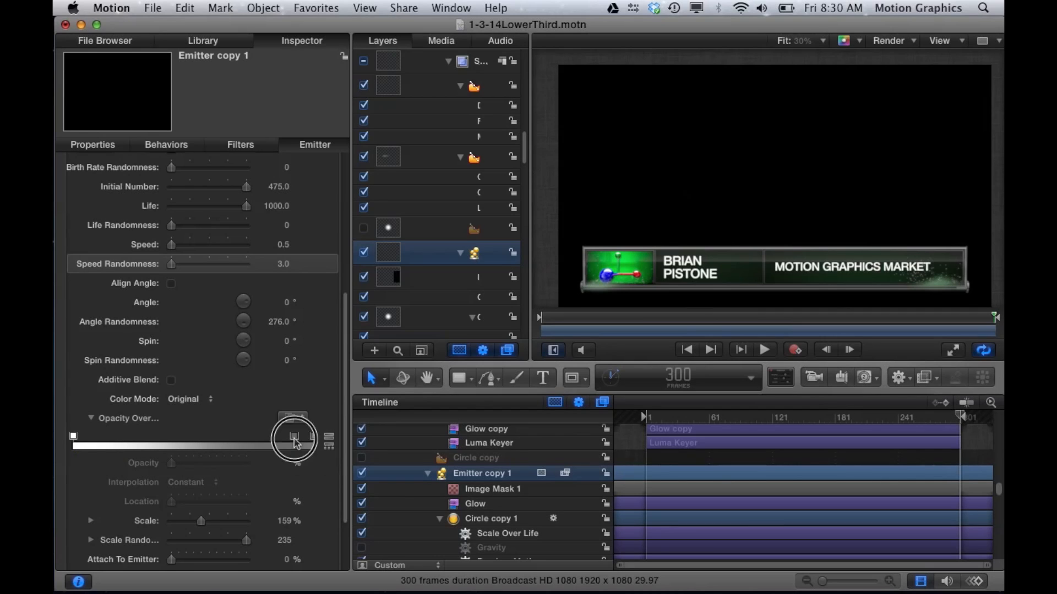
click(313, 440)
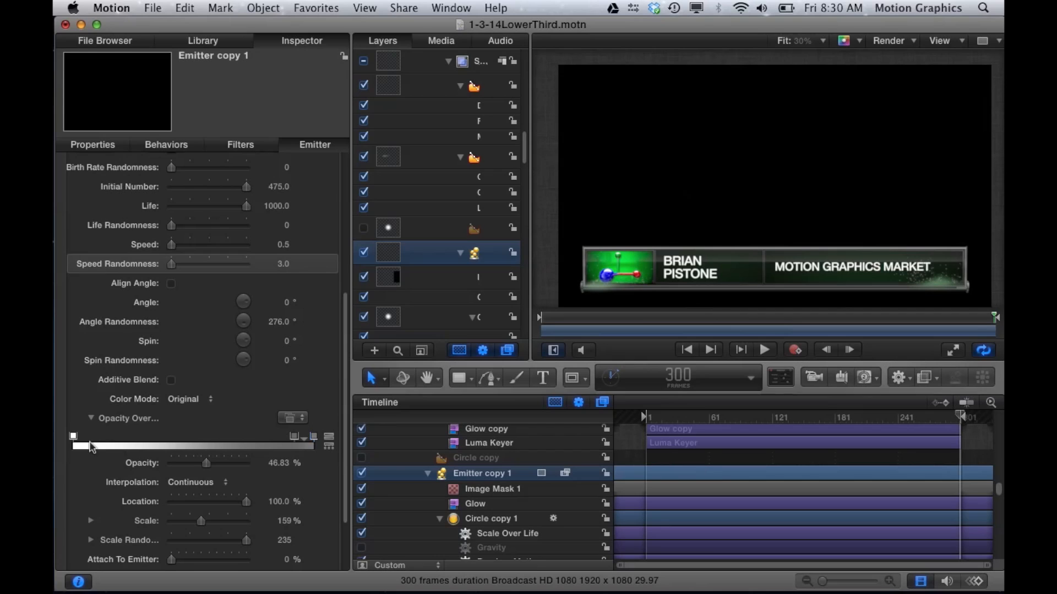
click(73, 437)
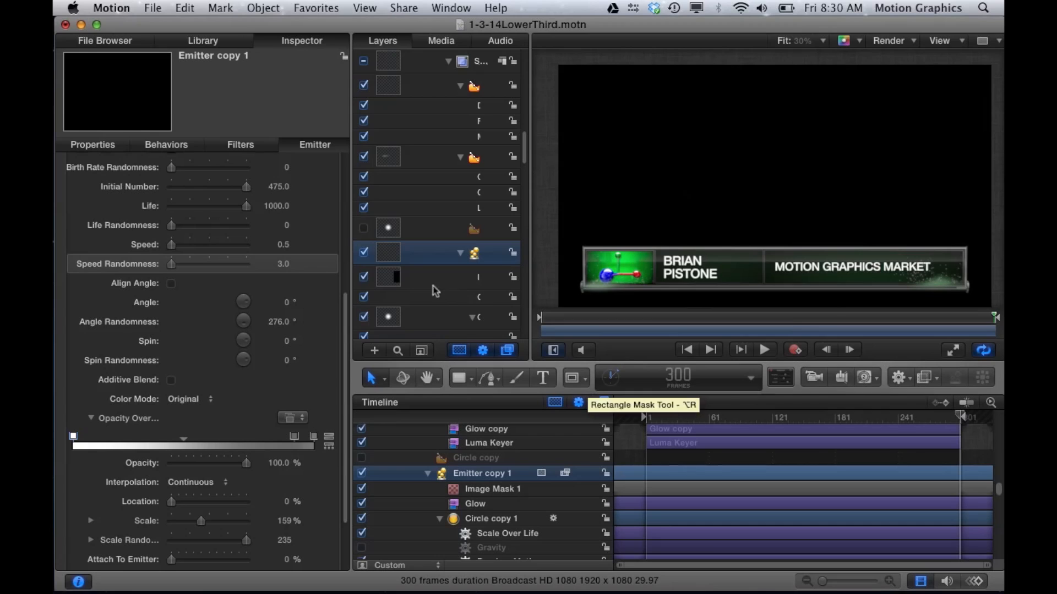
Step: Compare the transform and blending properties of Emitter copy 1 with those of Emitter copy 2
click(94, 146)
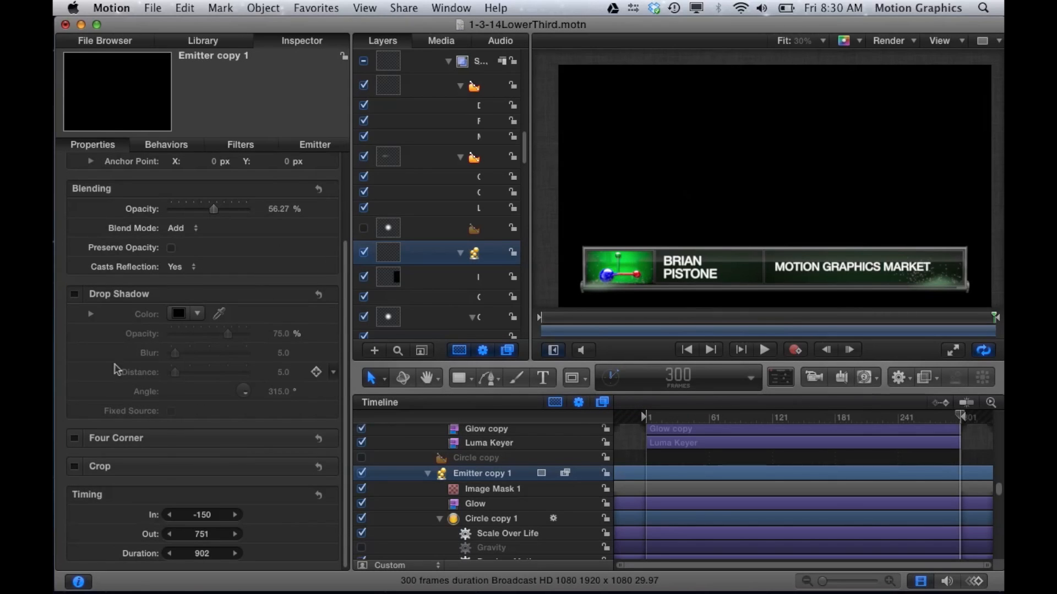
scroll(154, 331, up, 2)
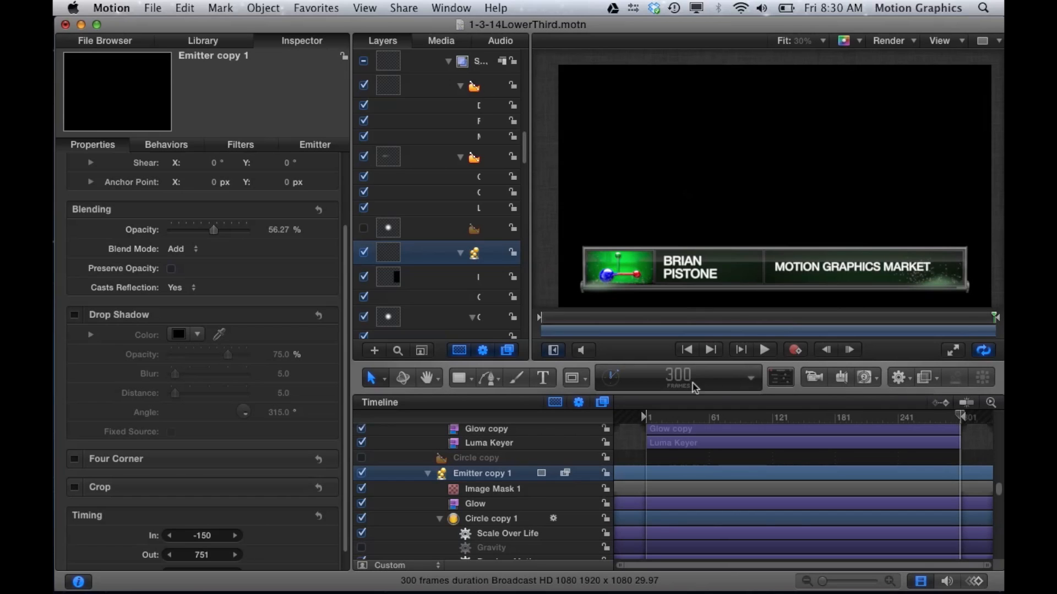
scroll(531, 475, down, 1)
scroll(532, 475, down, 5)
click(488, 496)
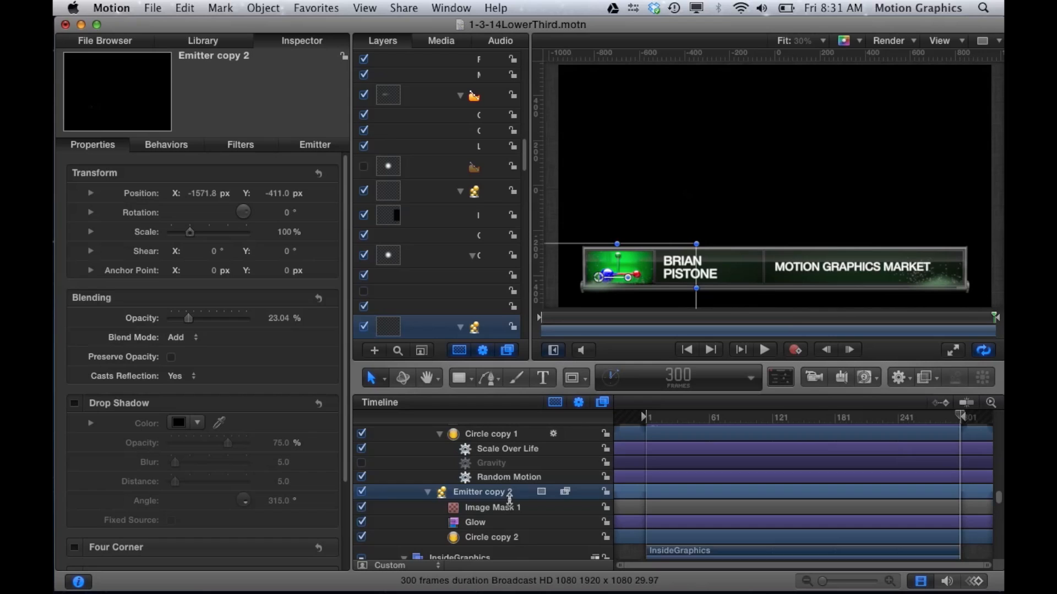
scroll(511, 503, up, 2)
scroll(511, 502, up, 3)
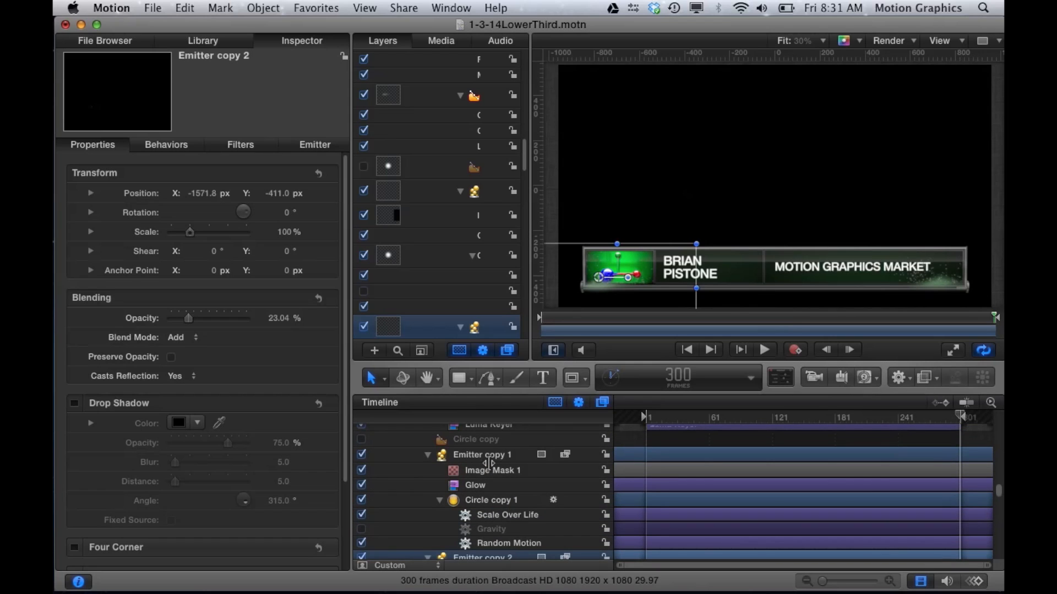
click(487, 457)
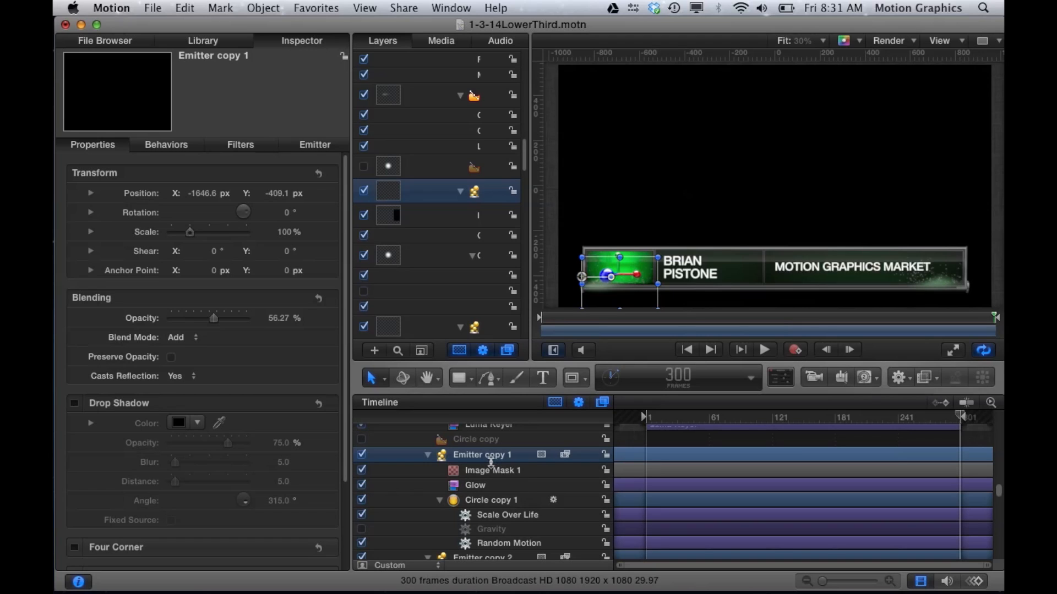
scroll(491, 461, down, 2)
click(481, 528)
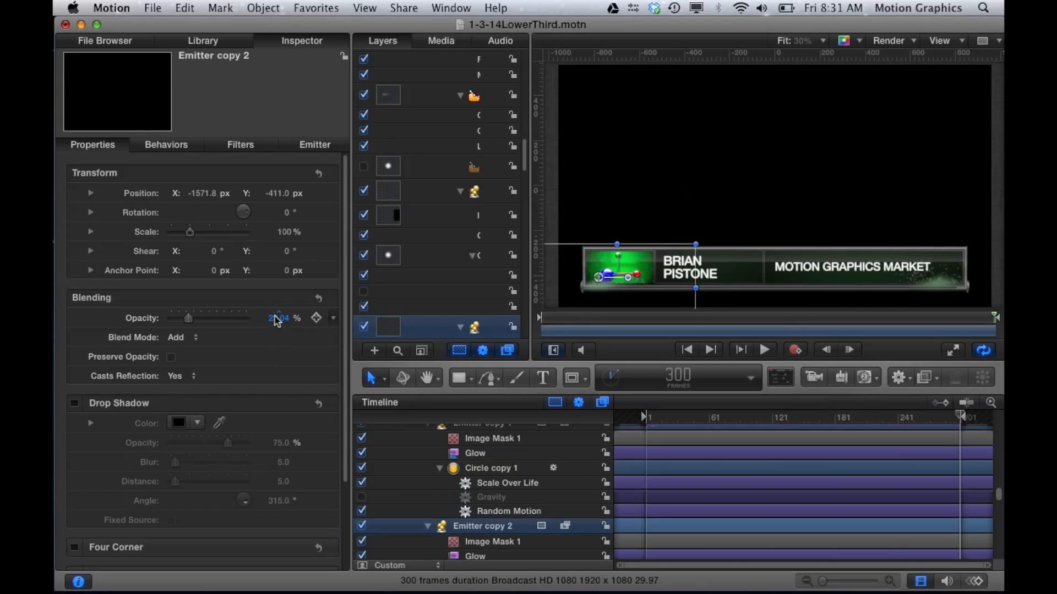
Step: Examine the emitter and cell controls of Emitter copy 2, including its opacity-over-life tags, and reopen its transform and blending properties
click(316, 147)
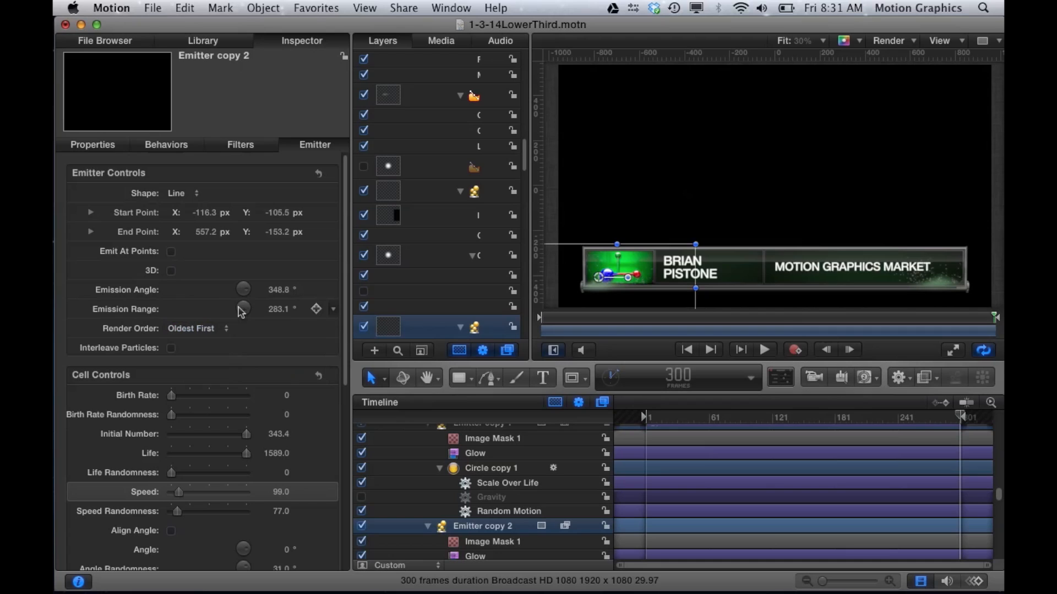
scroll(328, 312, down, 2)
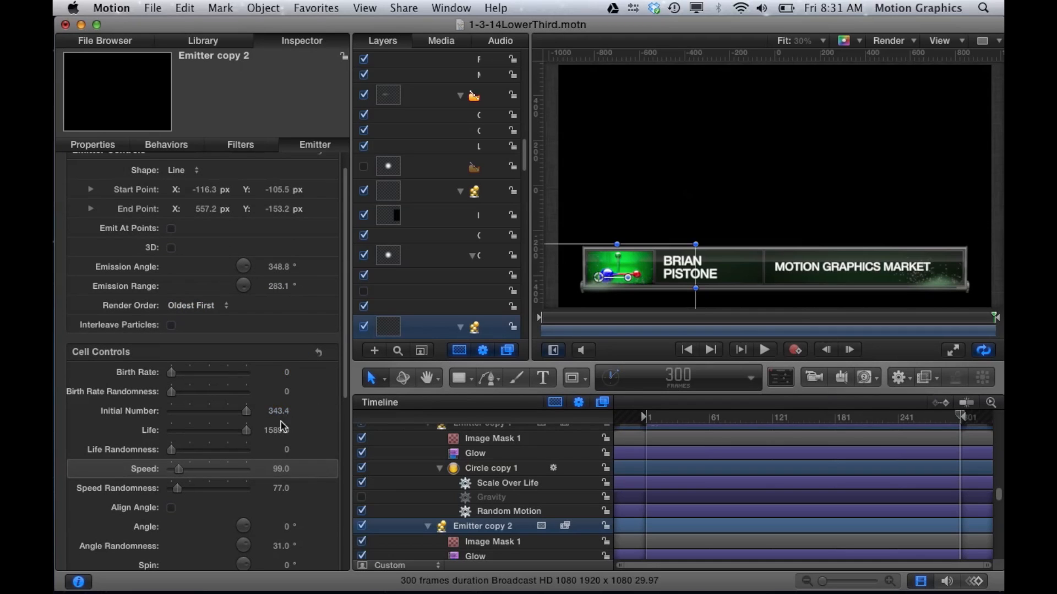
scroll(286, 417, down, 3)
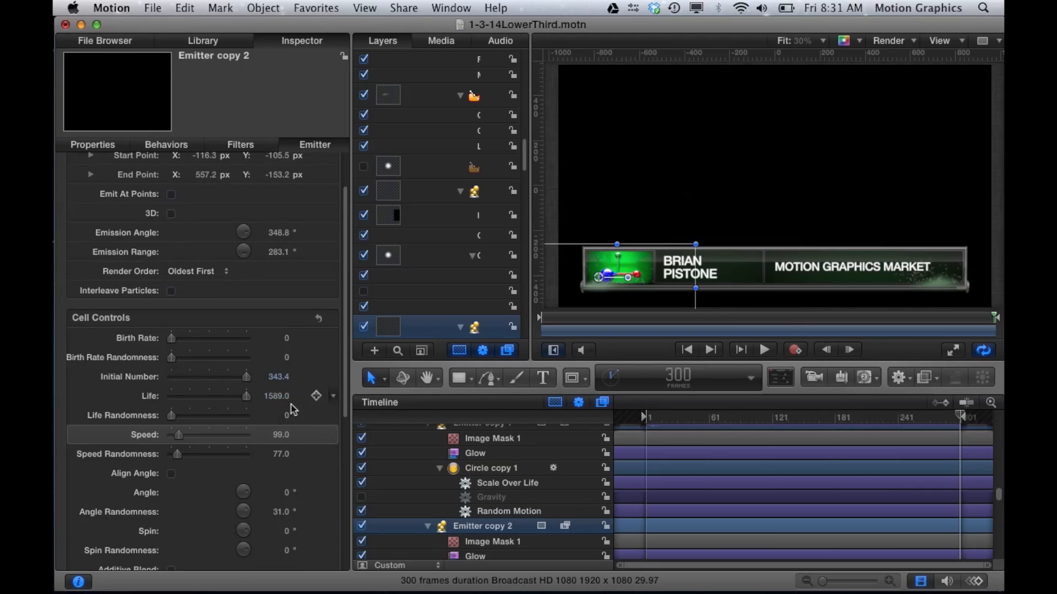
scroll(275, 437, down, 1)
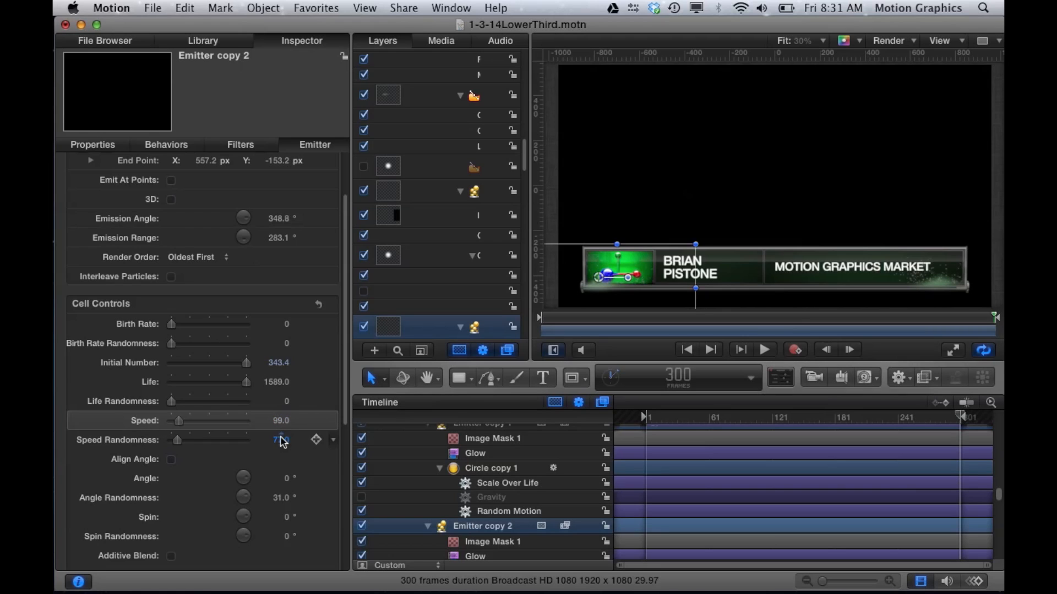
scroll(302, 446, down, 5)
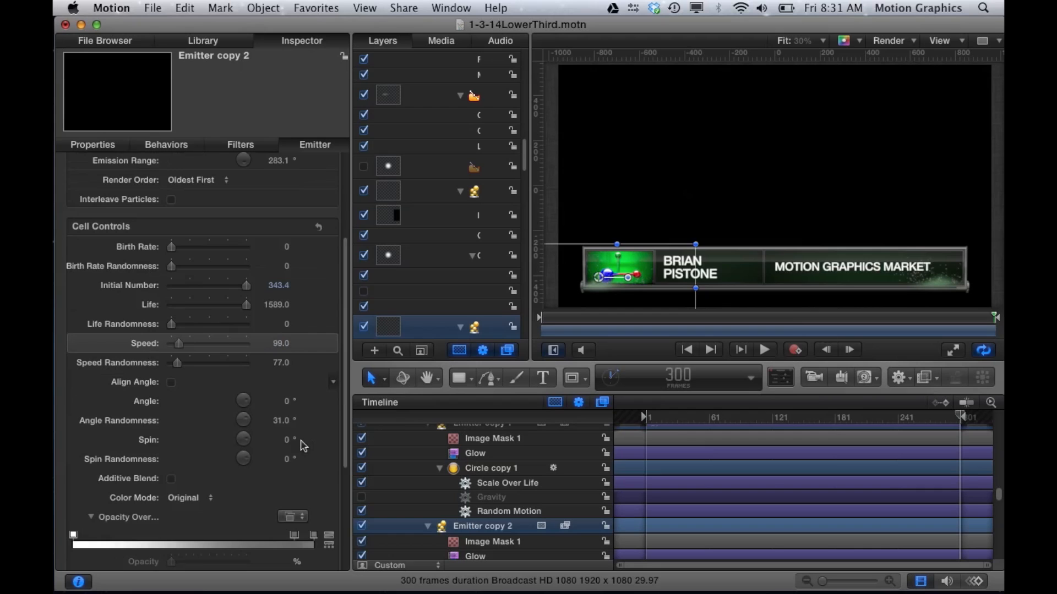
scroll(302, 446, down, 2)
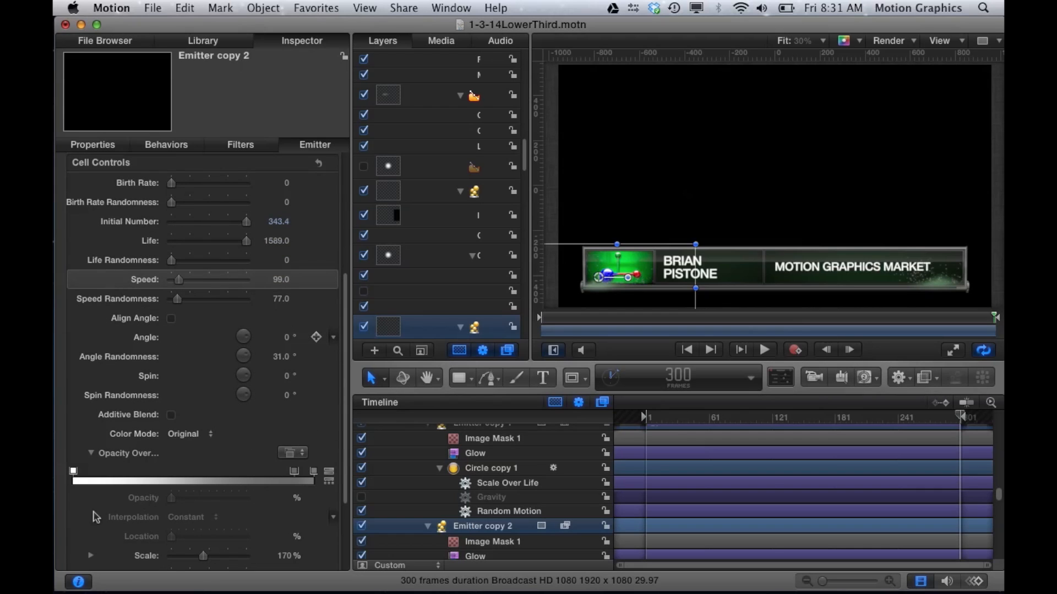
click(73, 472)
click(295, 473)
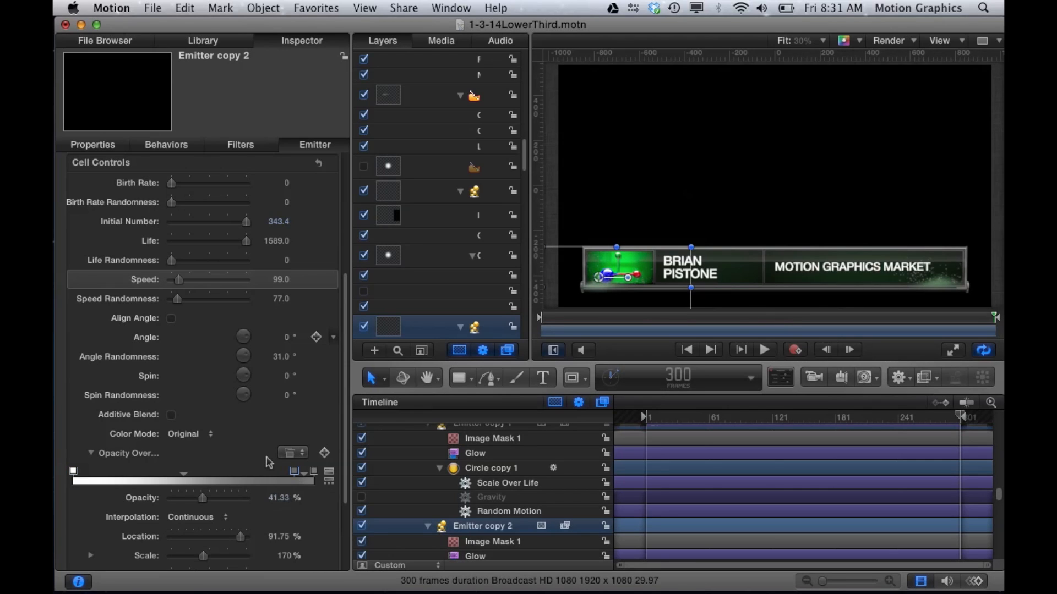
click(94, 143)
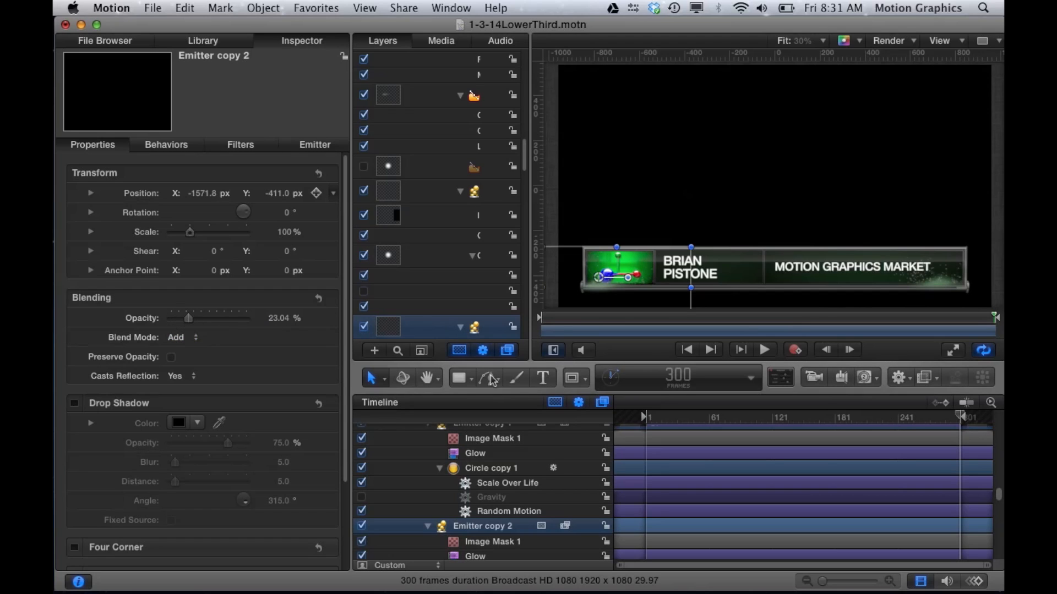
Step: Select Circle 1 copy 1 in the SparklesLeft group and scrub the playhead to frame 146 to view its highlight
scroll(545, 502, down, 10)
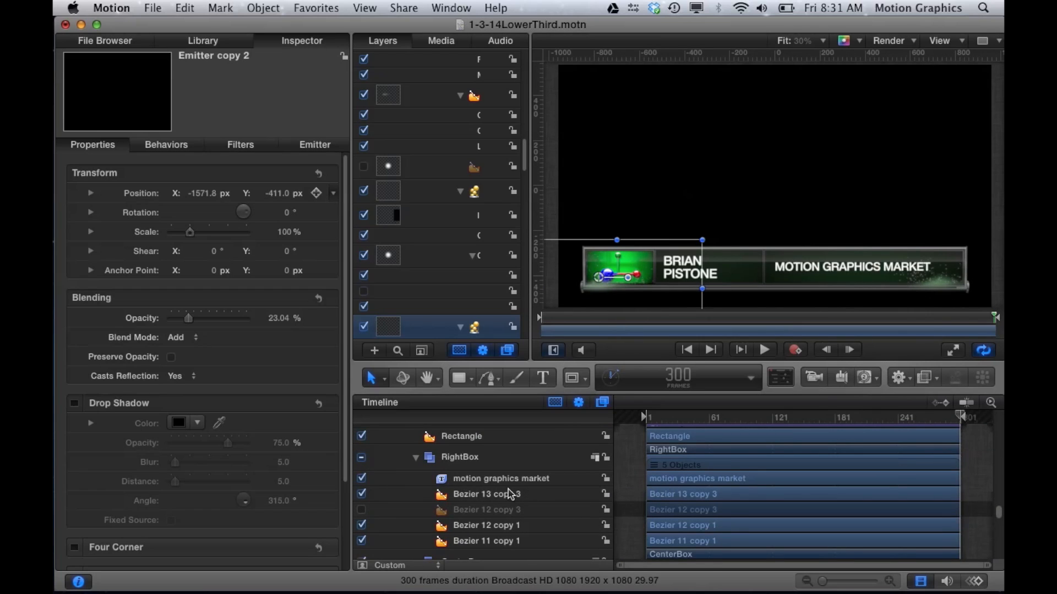
scroll(511, 495, up, 10)
scroll(511, 494, down, 4)
scroll(511, 494, up, 8)
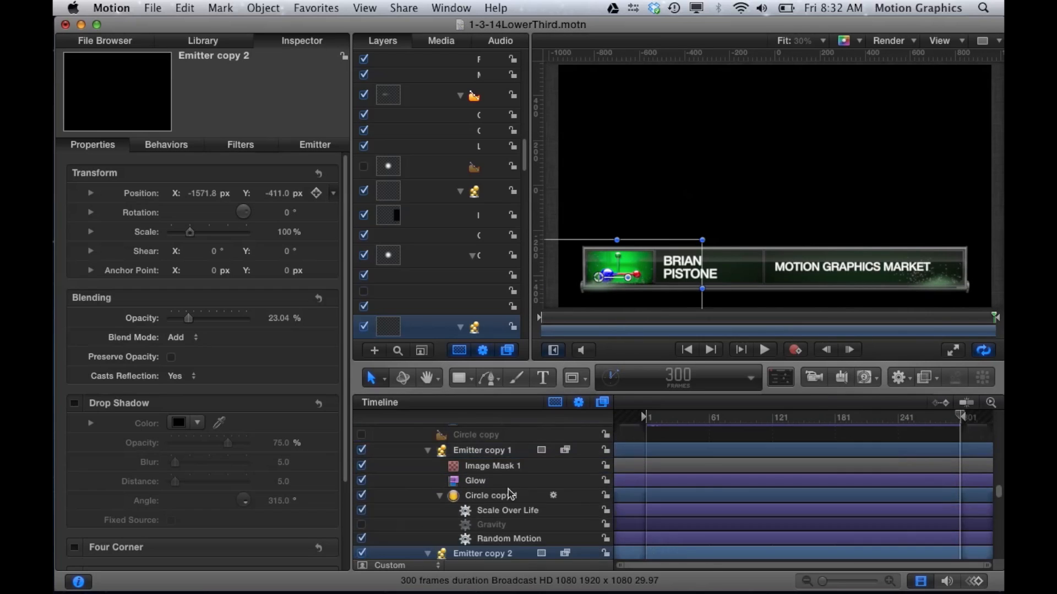
scroll(511, 494, up, 4)
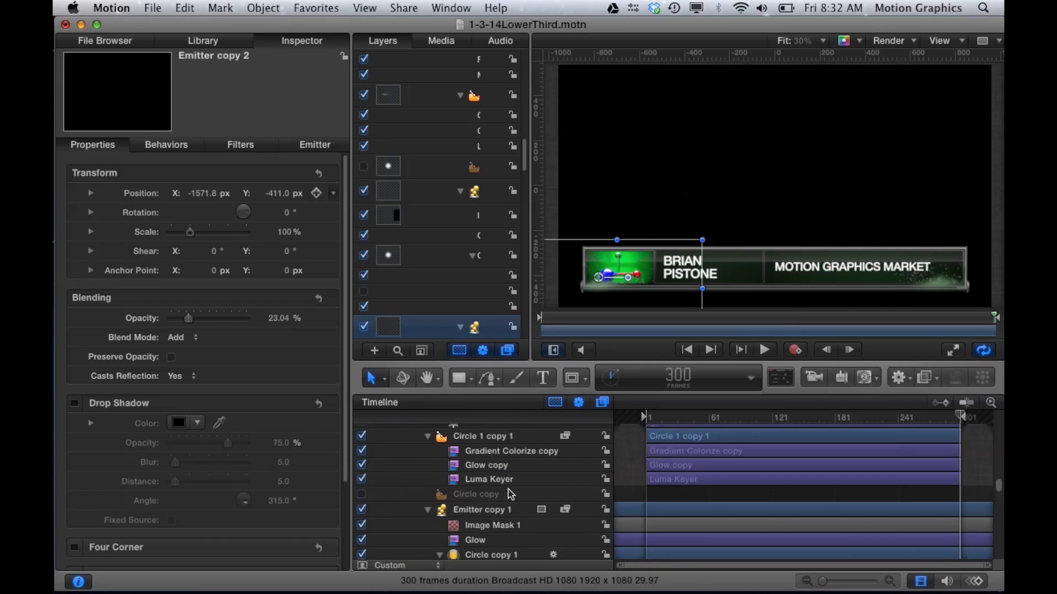
click(477, 441)
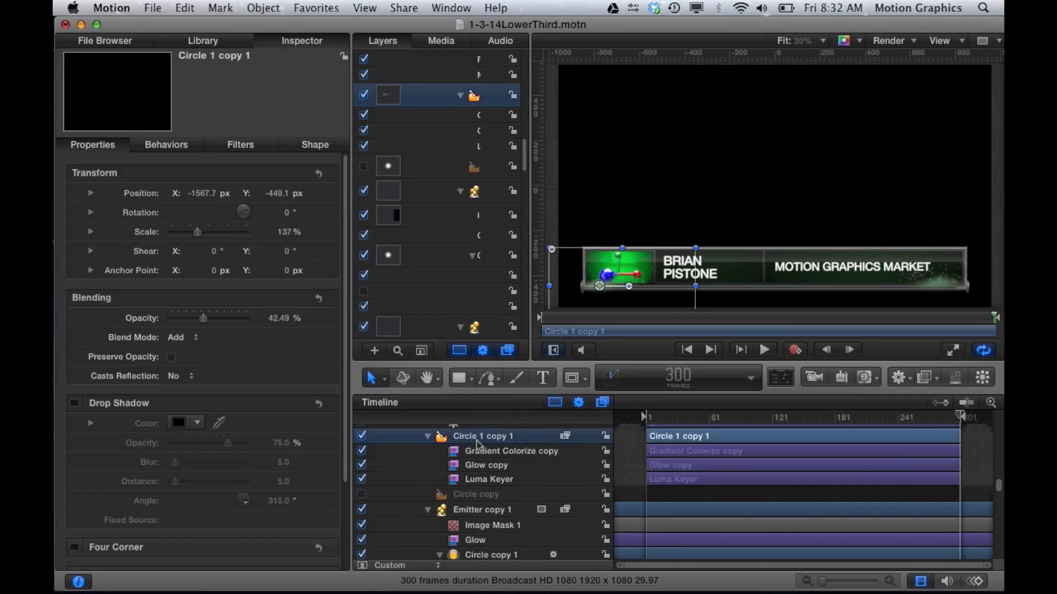
click(571, 319)
drag(575, 319, 760, 317)
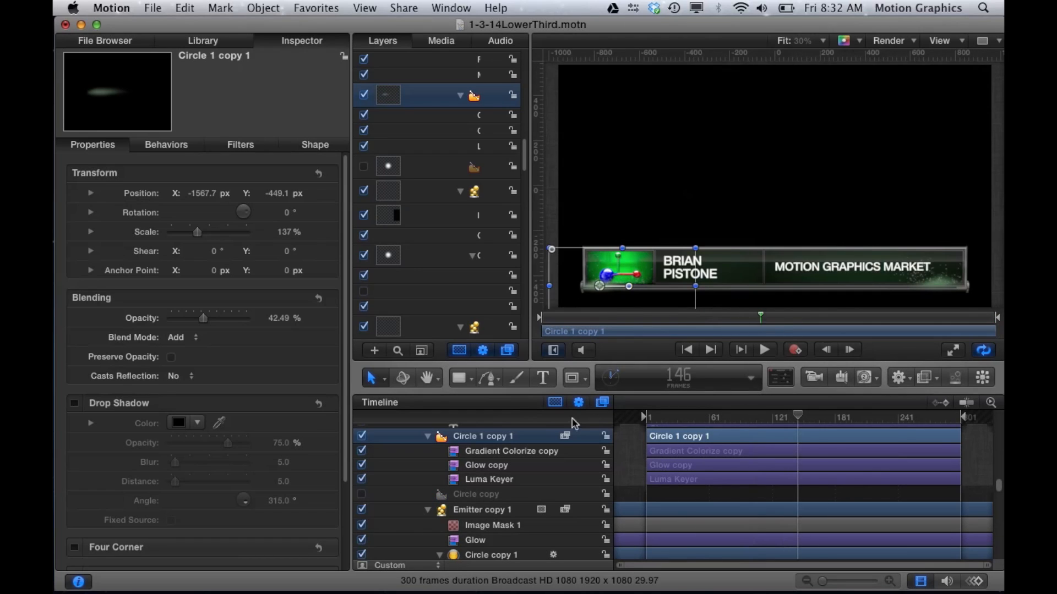
scroll(532, 472, up, 5)
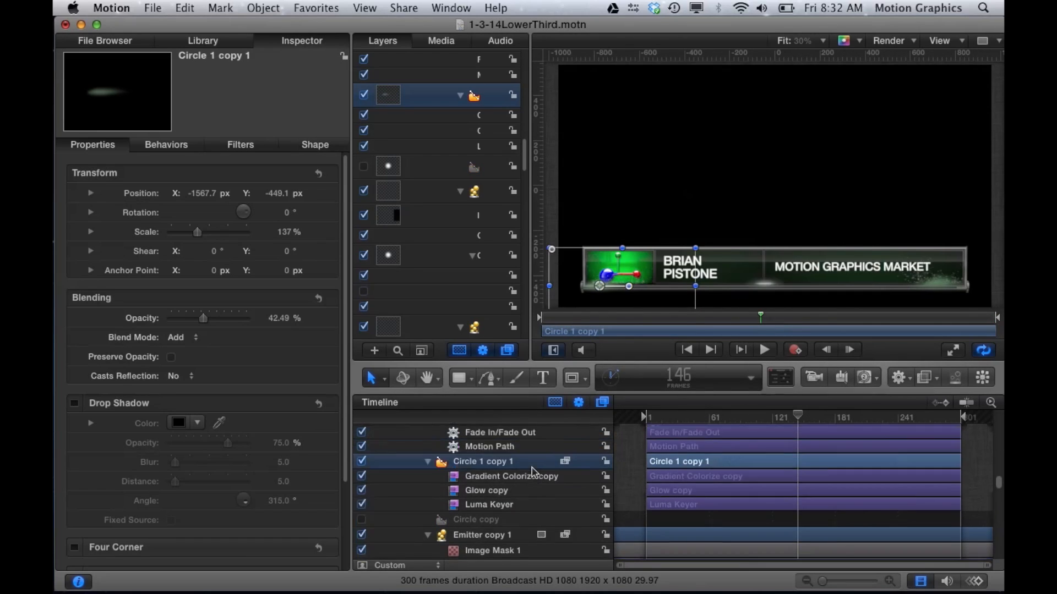
scroll(532, 472, up, 4)
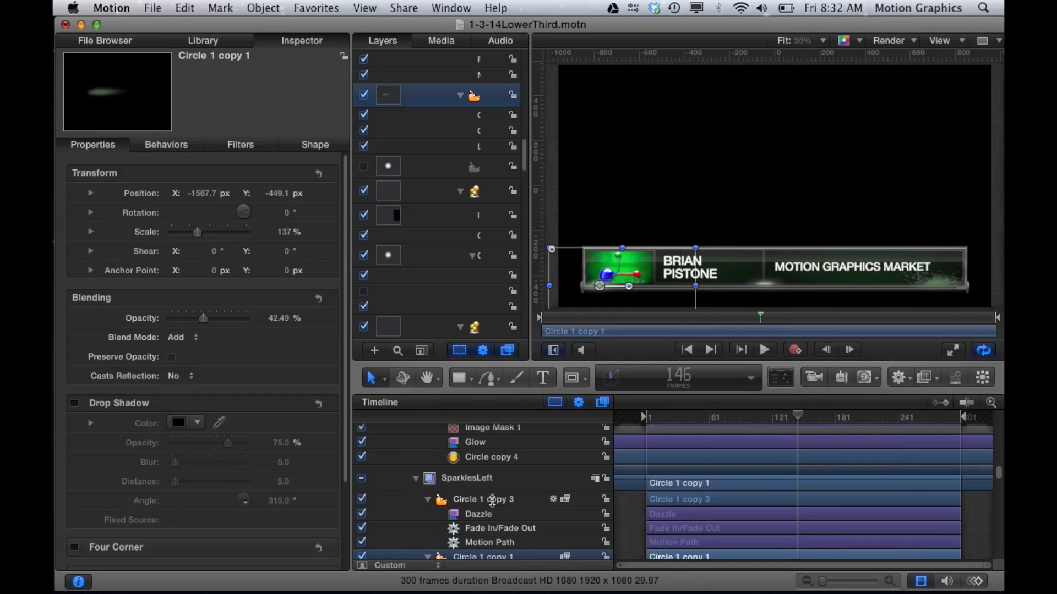
Step: Select Circle 1 copy 3 in the SparklesLeft group, and locate and select the SparklesRight group to view its properties
click(487, 501)
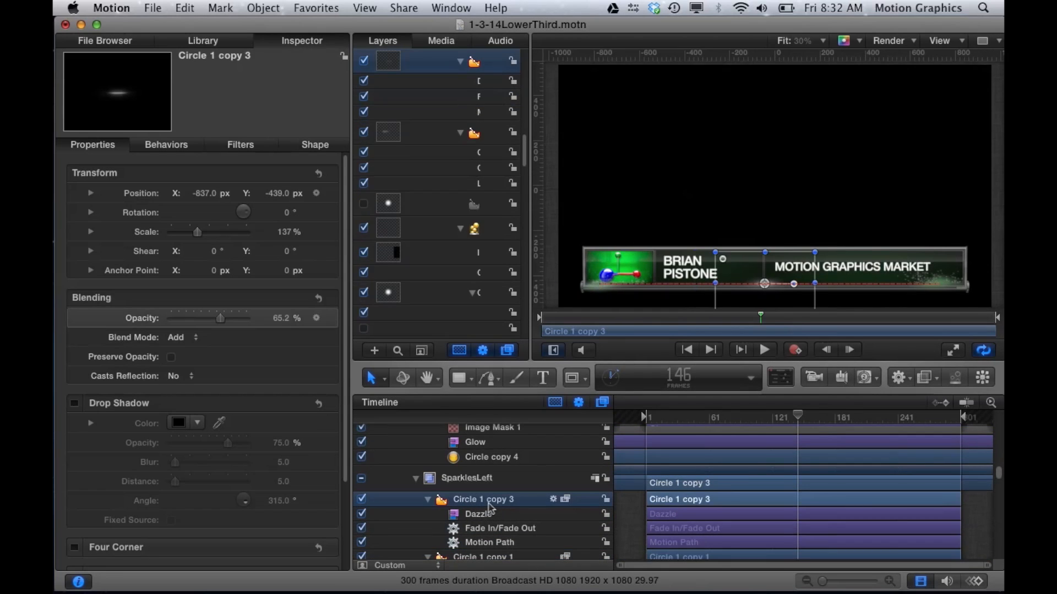
scroll(532, 505, up, 8)
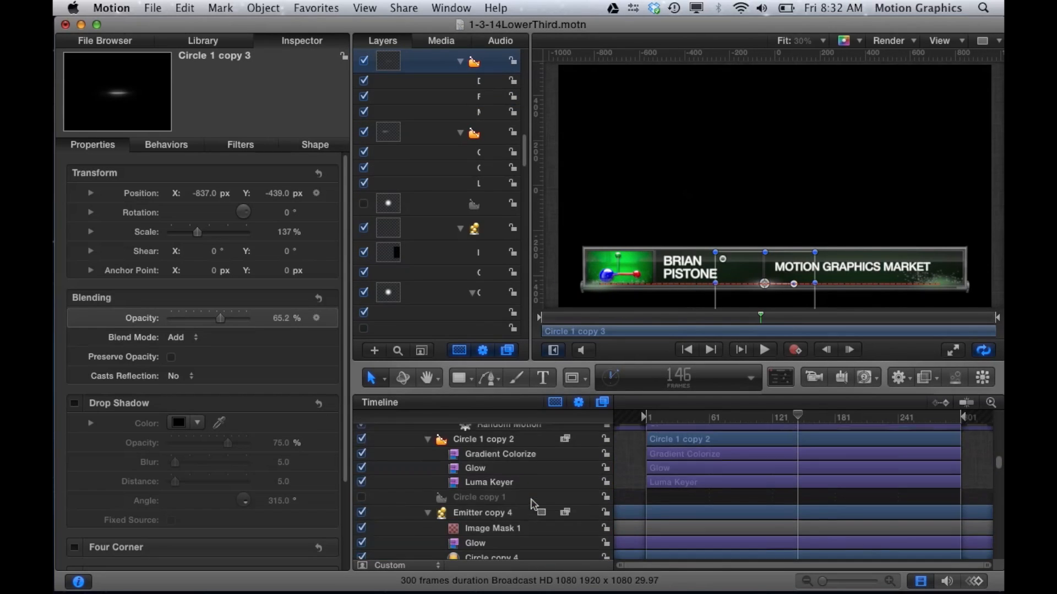
scroll(533, 504, up, 10)
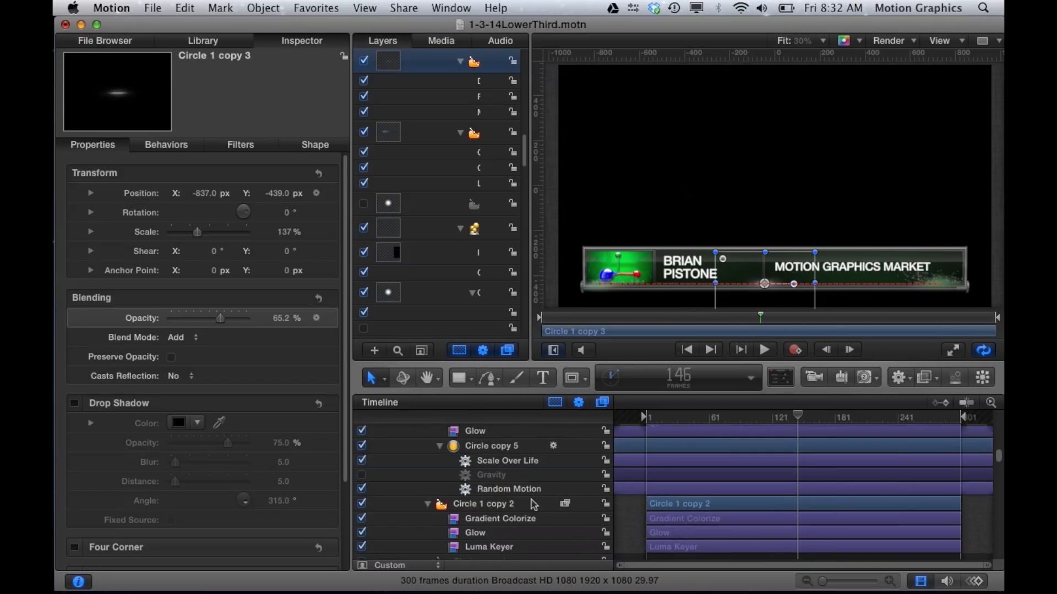
scroll(533, 505, down, 1)
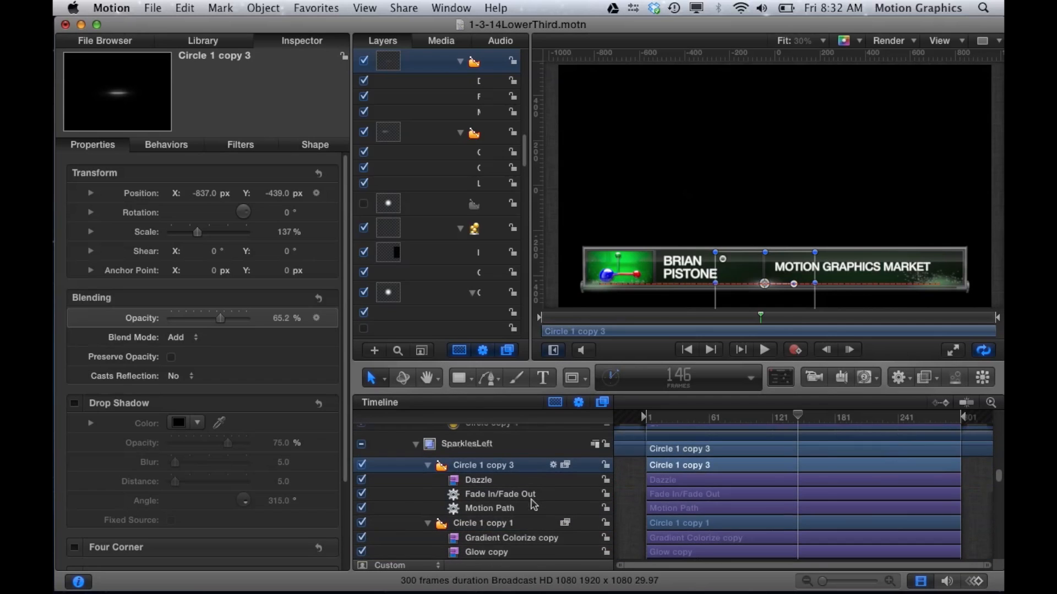
scroll(514, 475, up, 10)
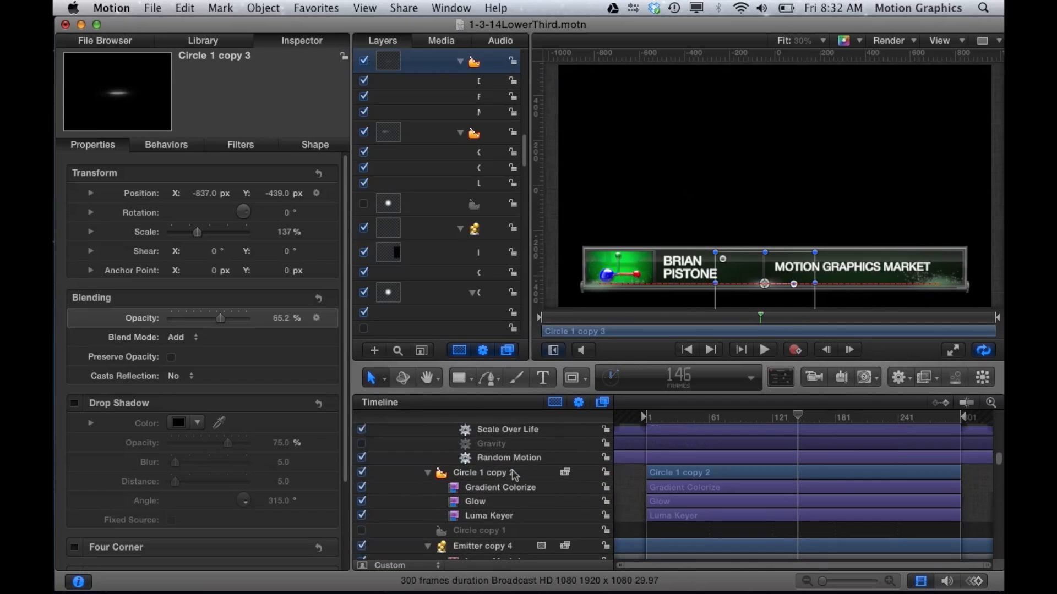
click(483, 499)
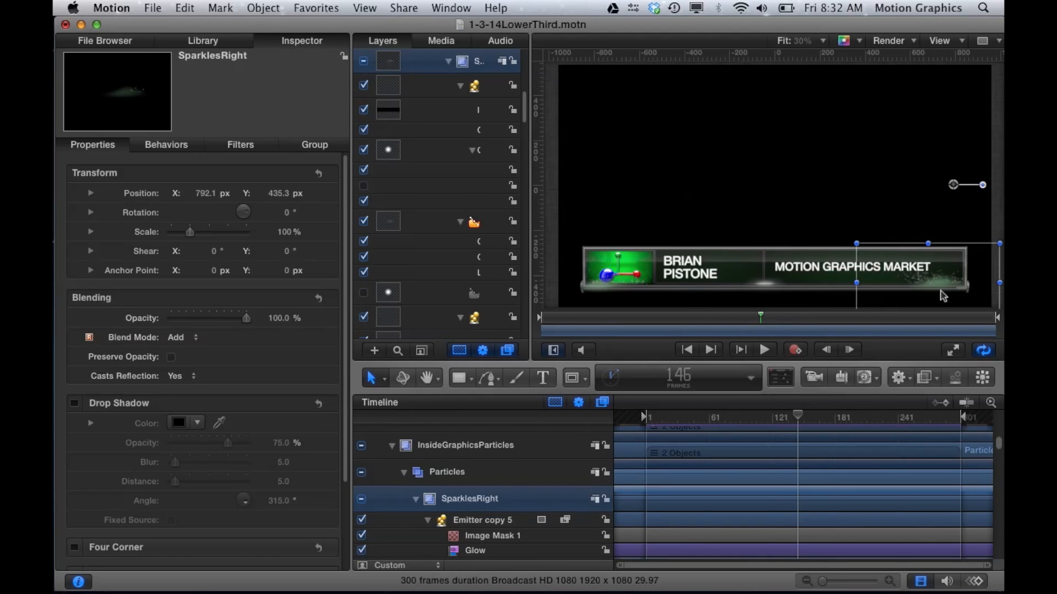
Step: Compare the transform and blending properties of Emitter copy 5, Emitter copy 4 and Circle 1 copy 2 in the SparklesRight group
click(488, 520)
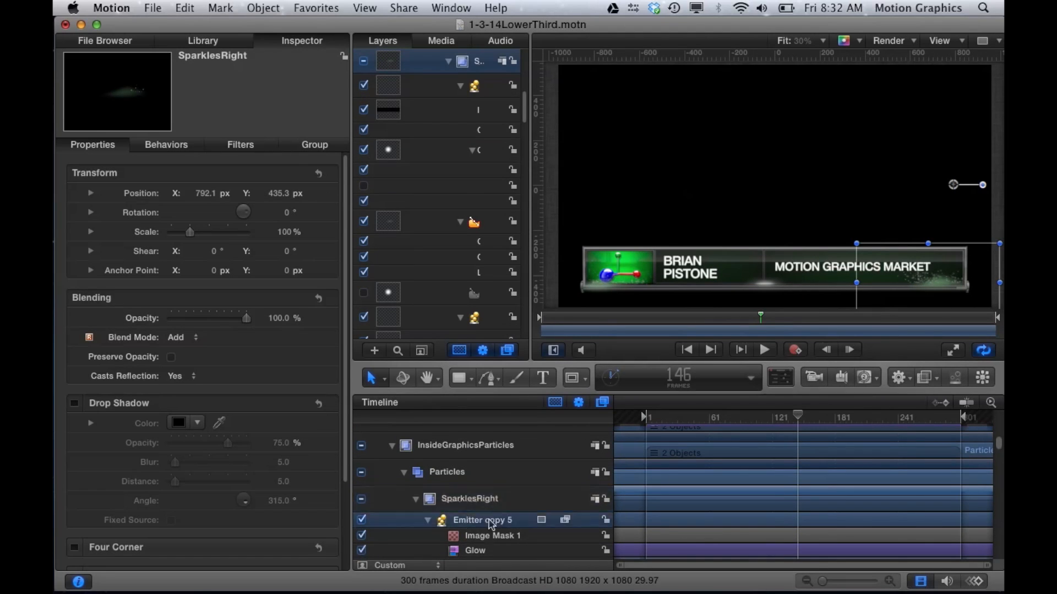
scroll(523, 498, down, 5)
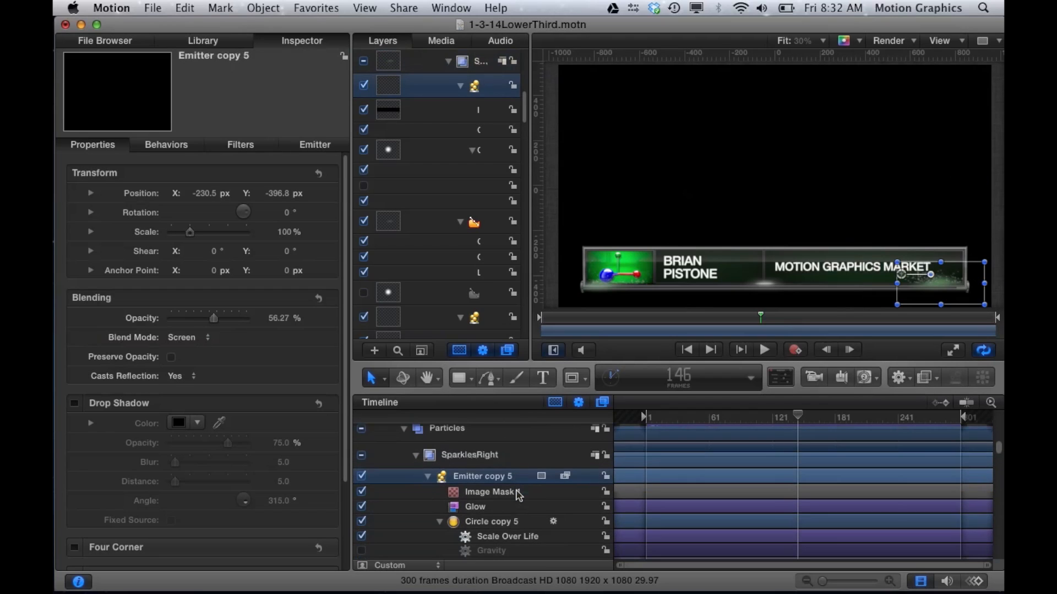
scroll(518, 496, down, 4)
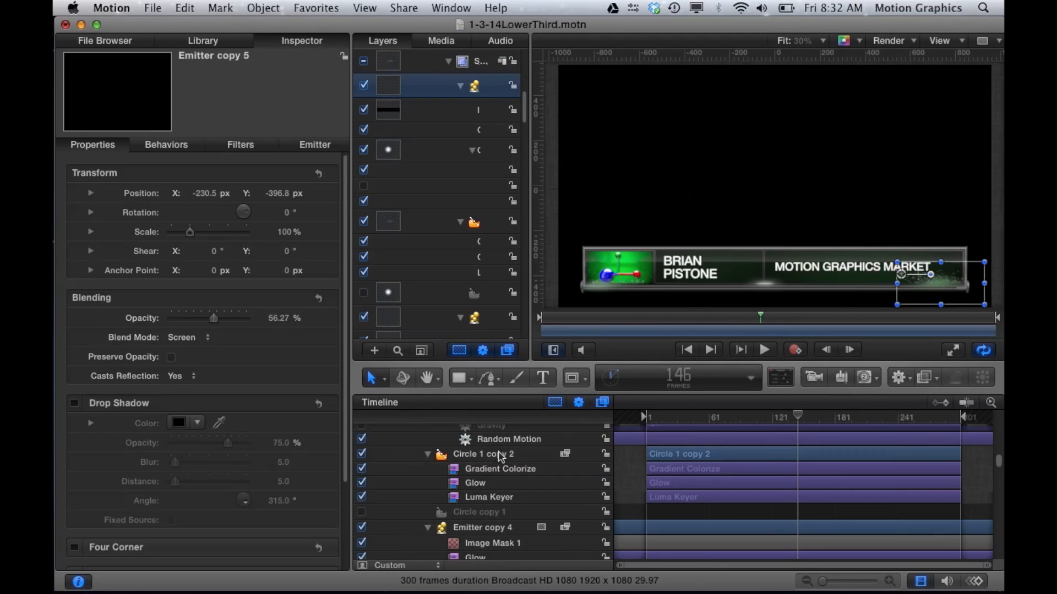
scroll(500, 471, down, 1)
click(493, 520)
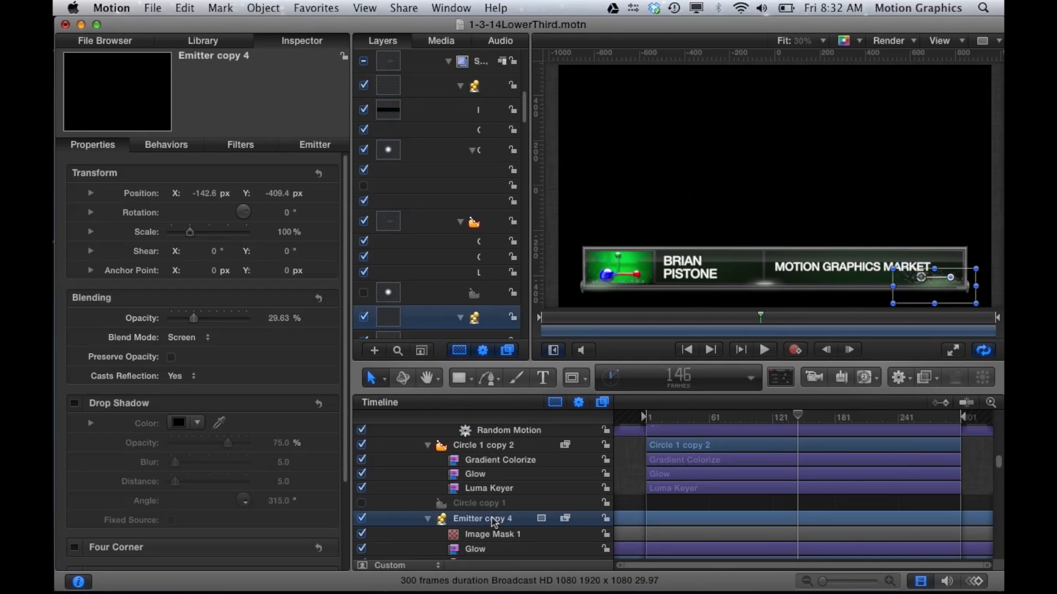
click(493, 450)
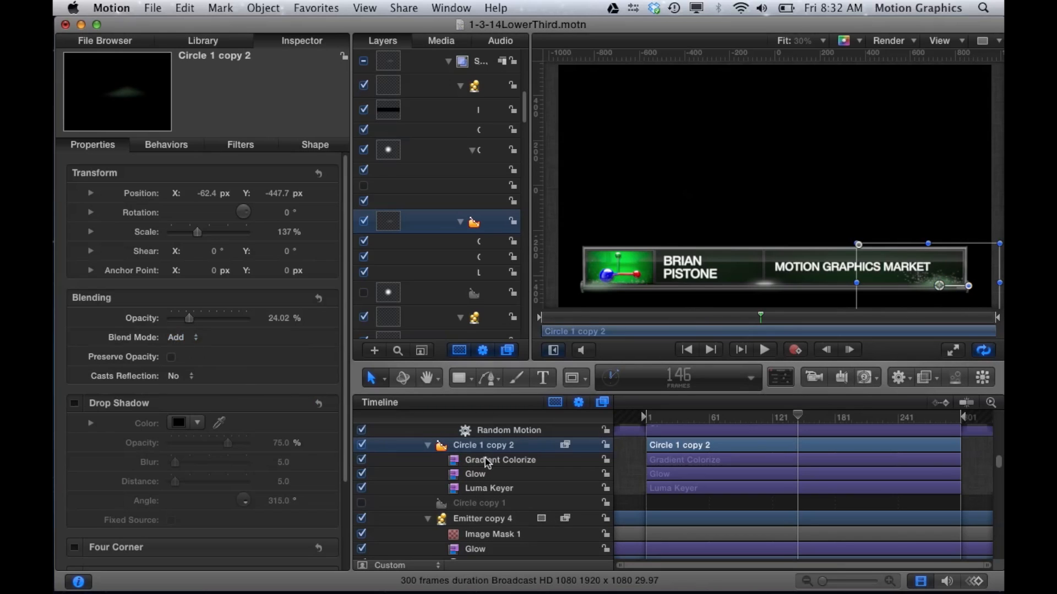
scroll(476, 491, down, 3)
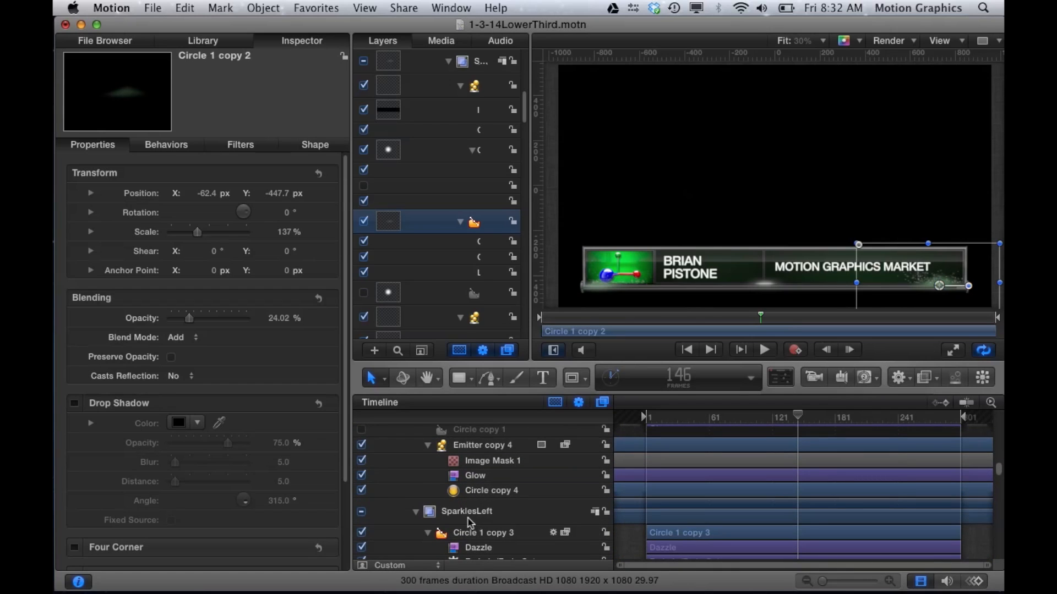
Step: Look through the timeline hierarchy above the SparklesRight group and select the Lower3rd group
scroll(467, 518, up, 5)
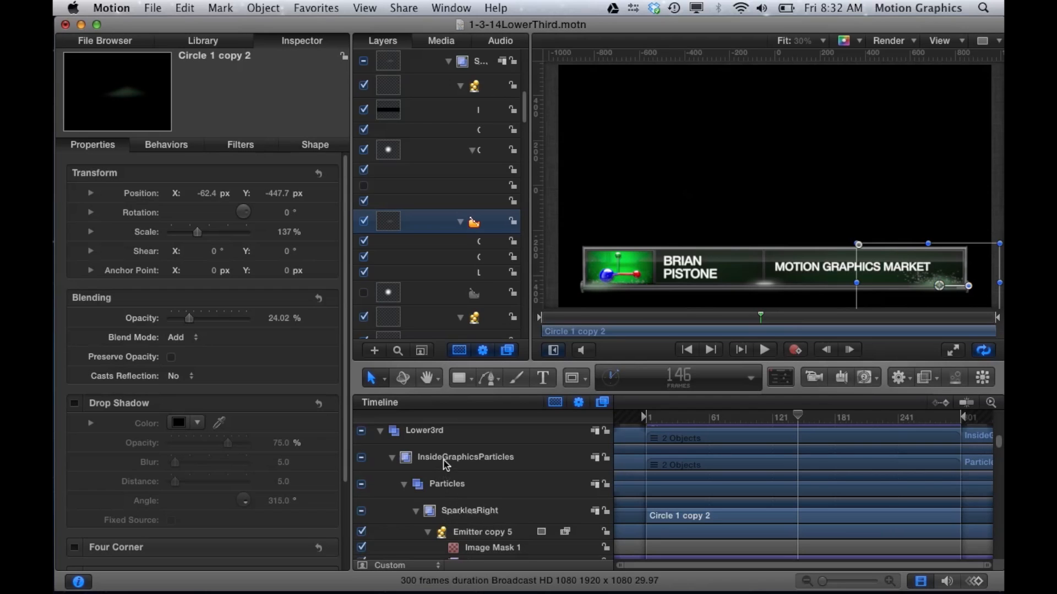
scroll(446, 466, up, 1)
scroll(443, 464, up, 5)
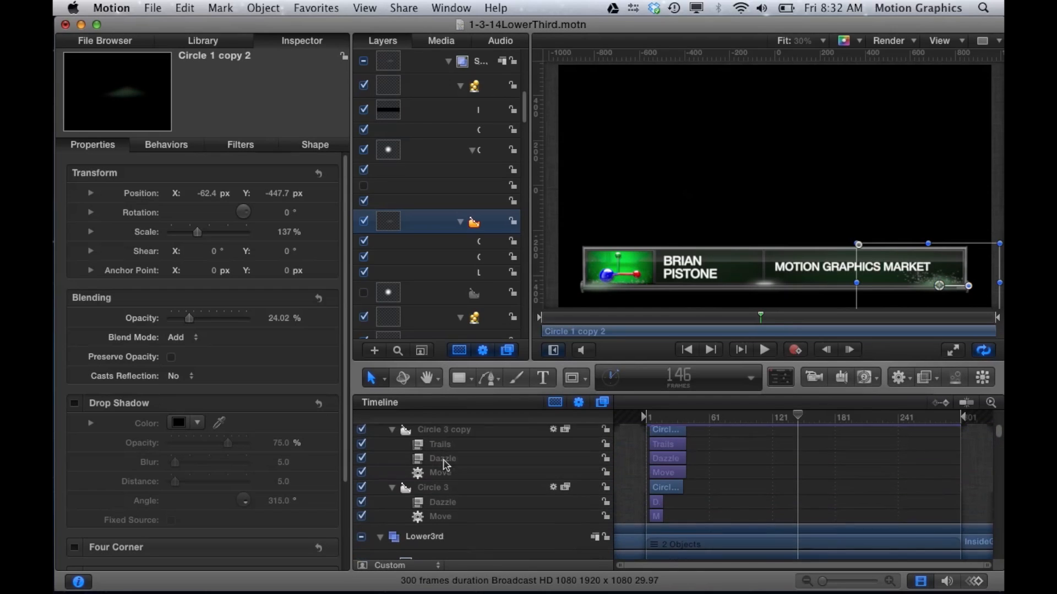
scroll(445, 465, down, 2)
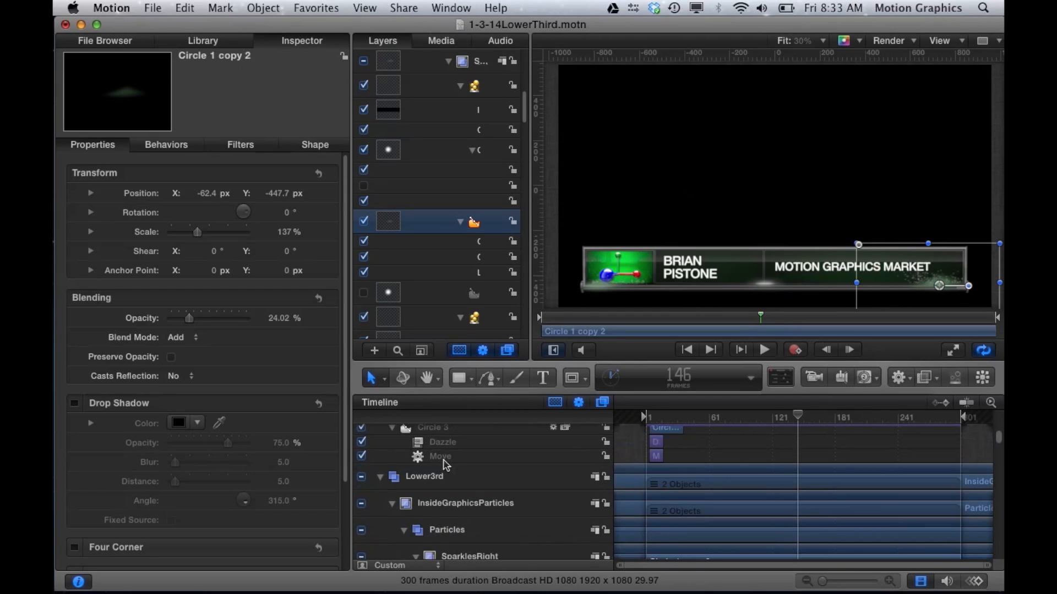
scroll(446, 465, down, 1)
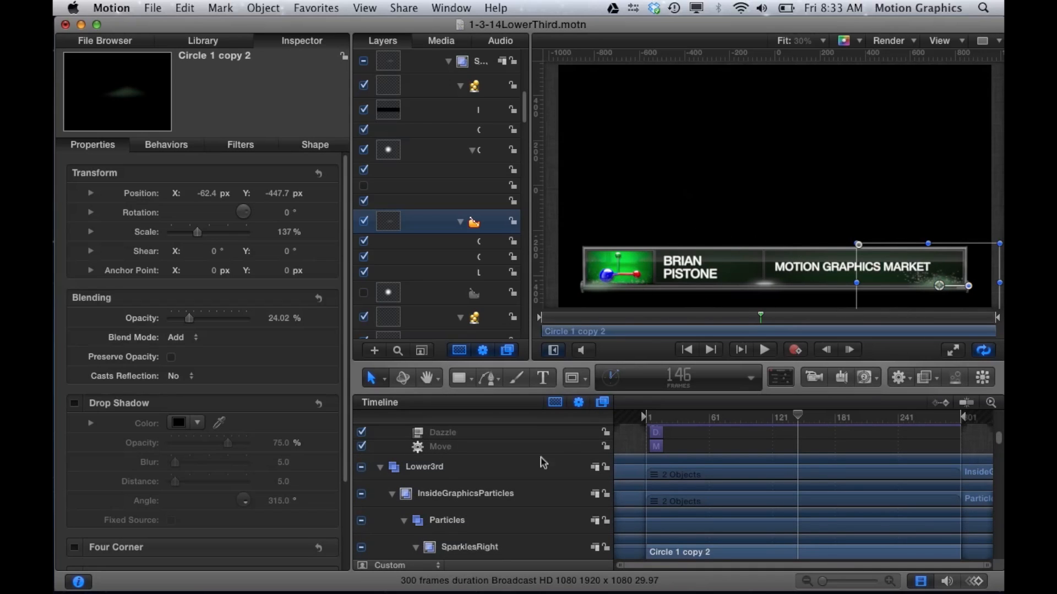
scroll(503, 494, up, 5)
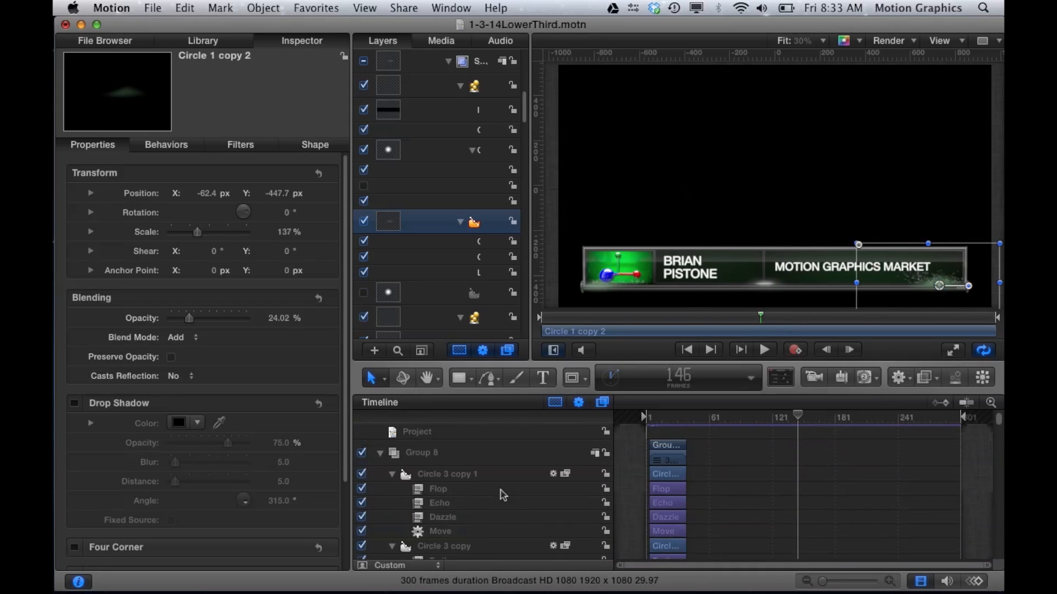
scroll(503, 494, down, 10)
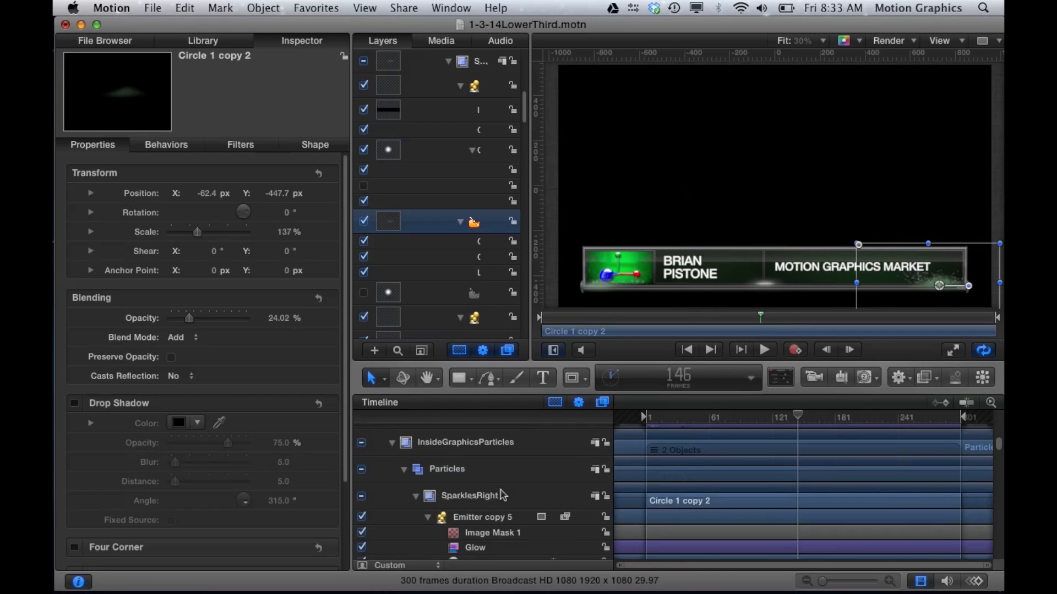
scroll(502, 494, up, 2)
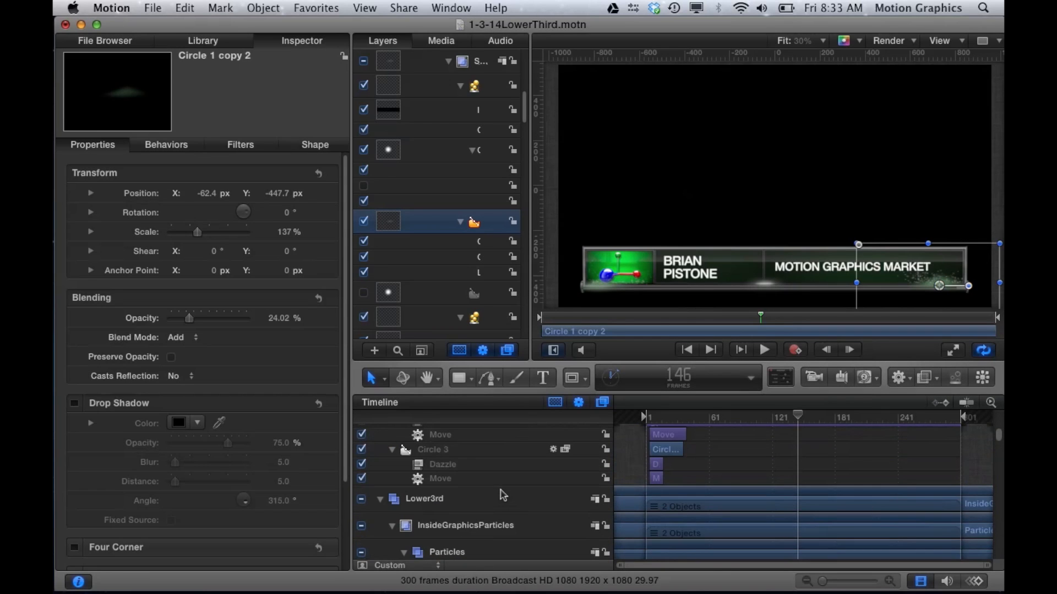
click(431, 500)
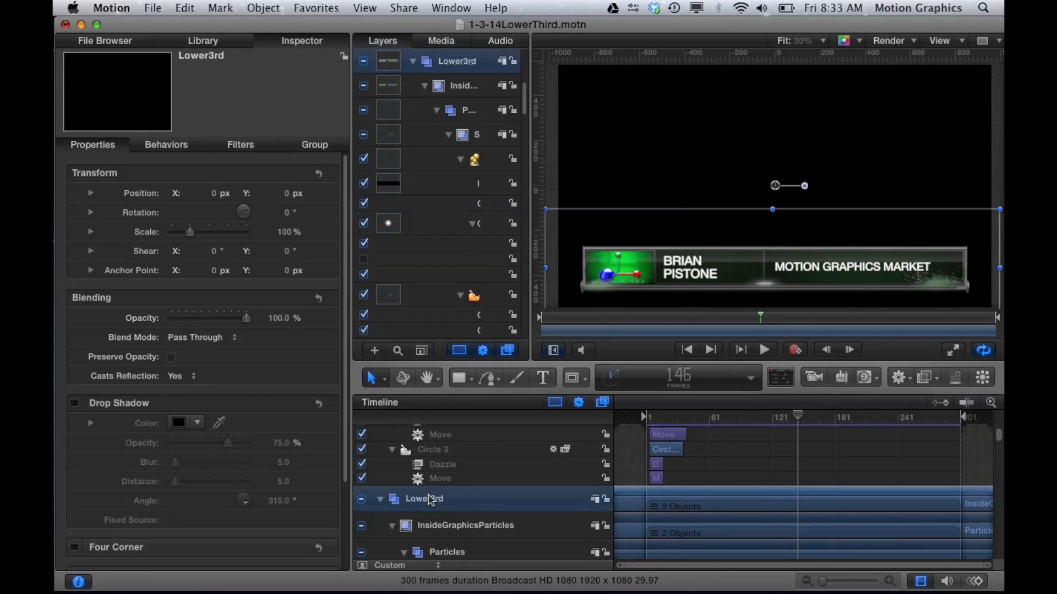
Step: Select Circle 3 copy 1 in Group 8, display its control points at frame 1 and open its shape style settings
scroll(431, 500, up, 10)
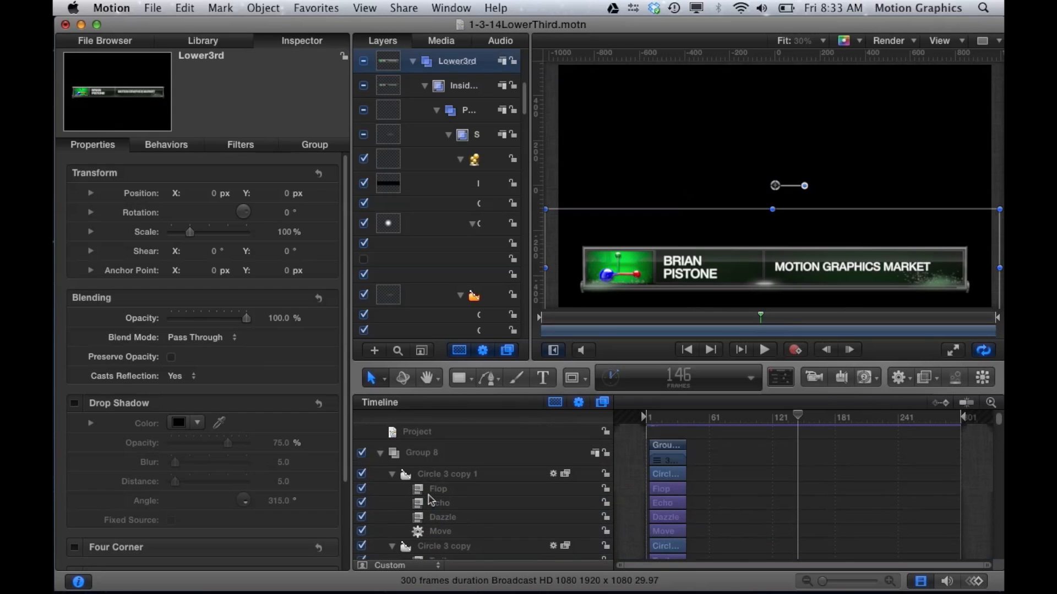
click(428, 479)
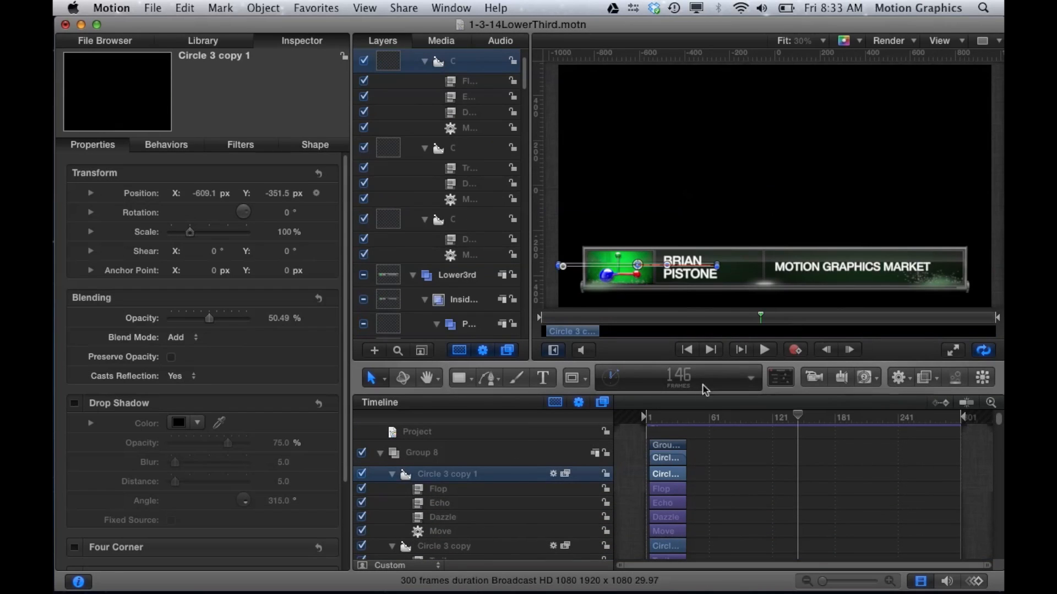
drag(589, 316, 542, 319)
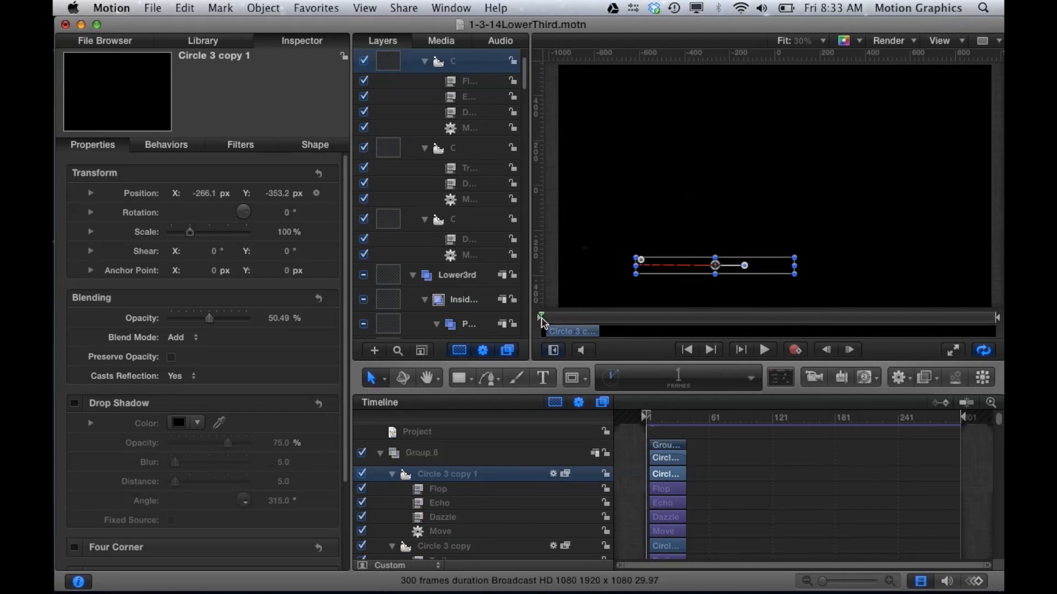
drag(379, 382, 419, 530)
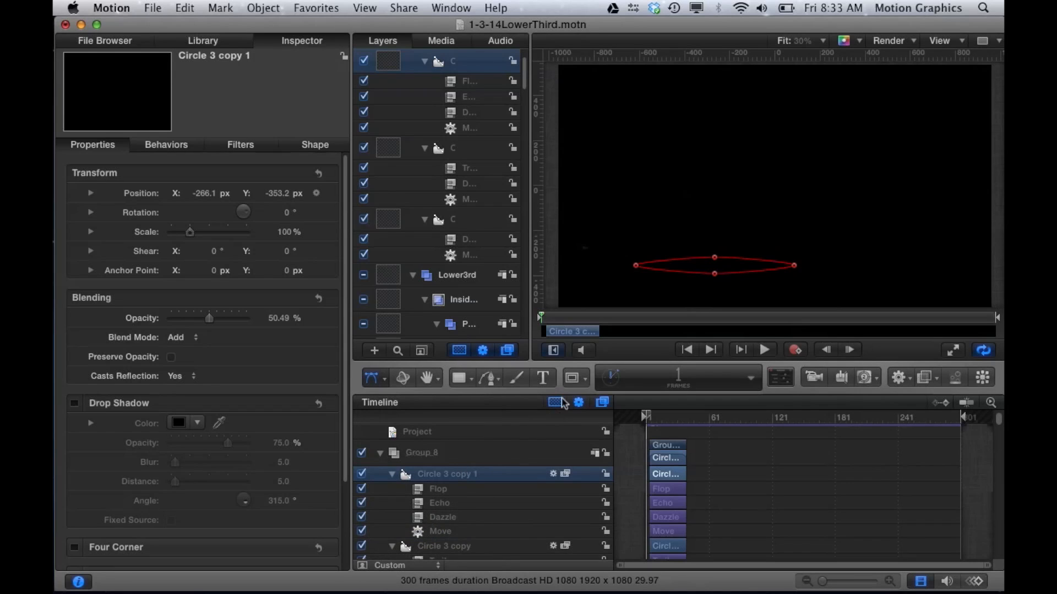
click(316, 147)
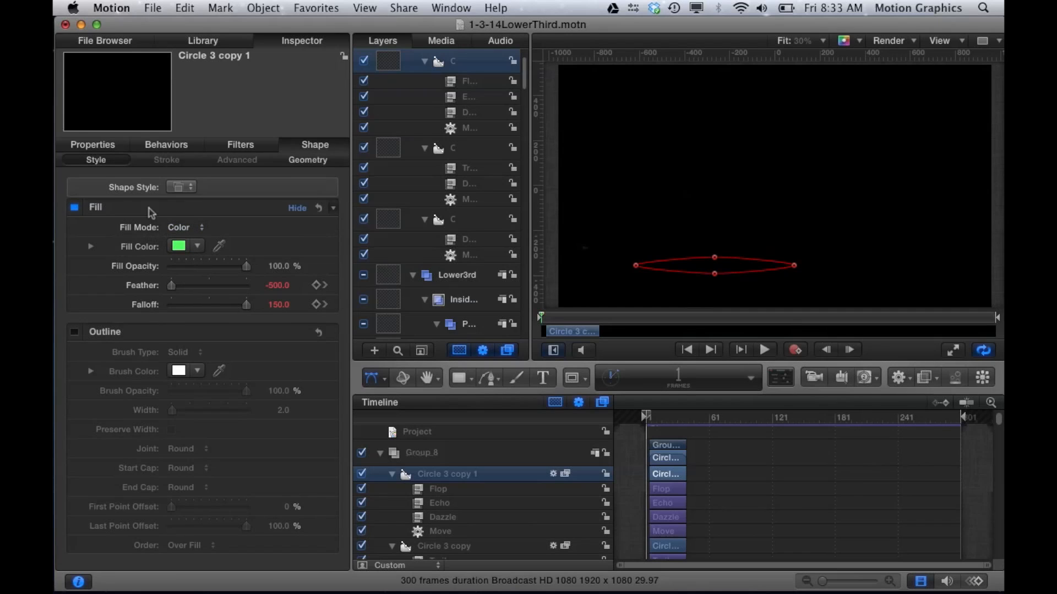
Step: Scrub back and forth between frames 26 and 7 to examine the animated feather and falloff of Circle 3 copy 1
drag(659, 425, 674, 426)
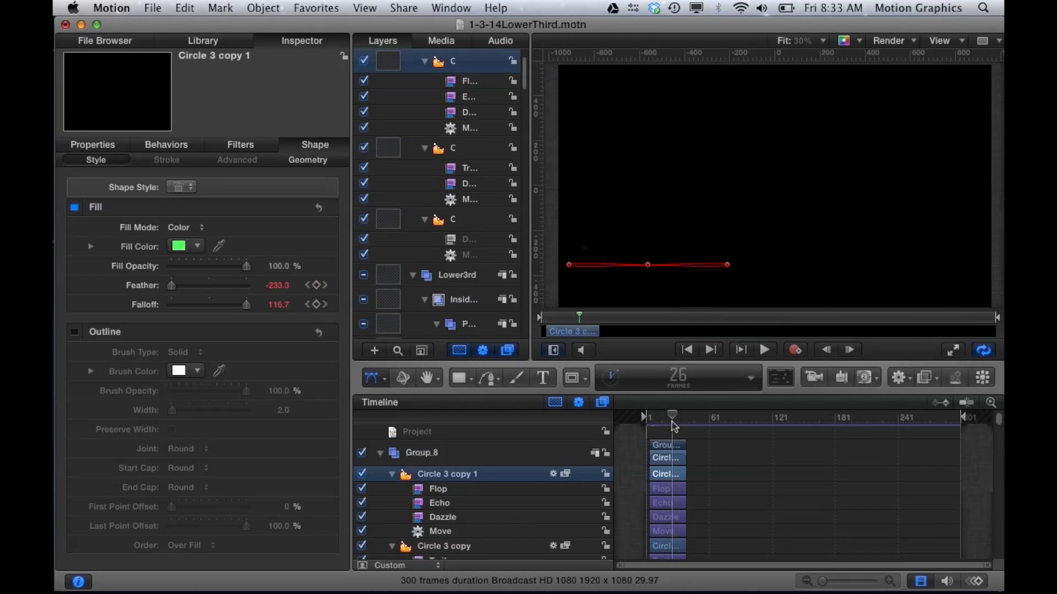
drag(674, 427, 659, 425)
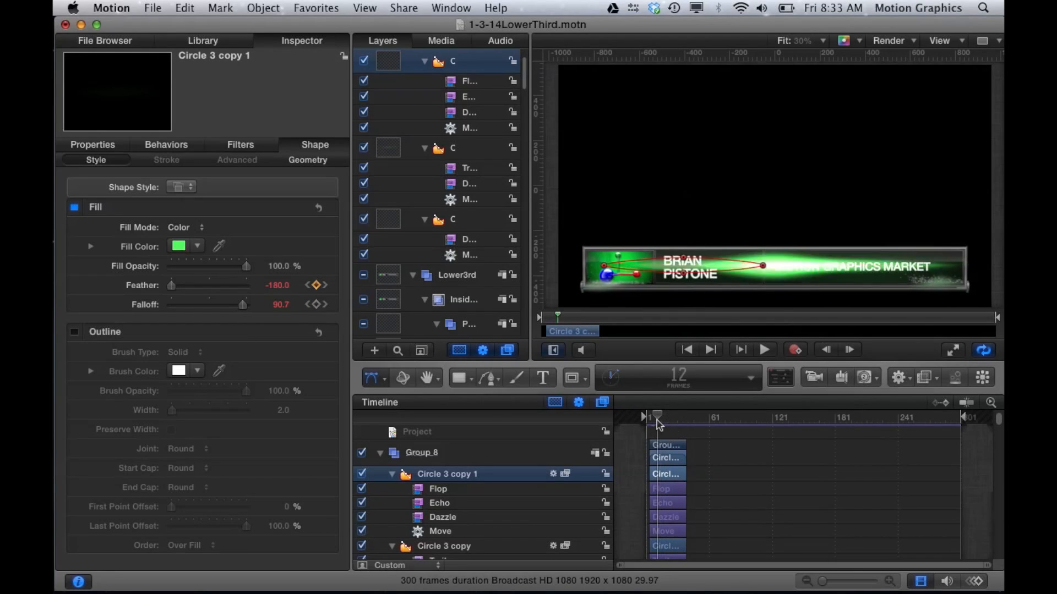
drag(659, 425, 655, 426)
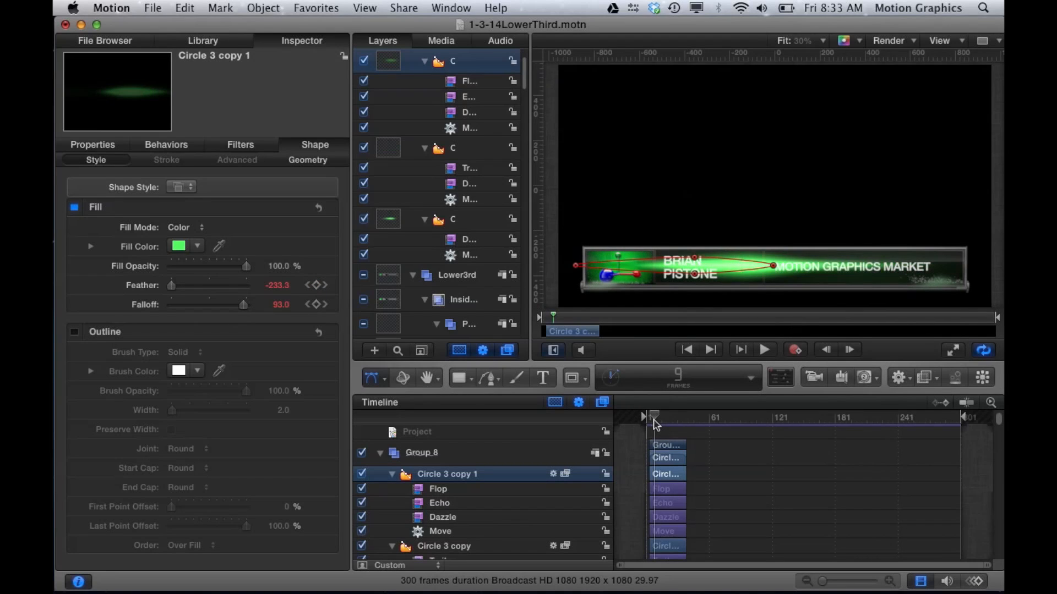
drag(655, 422, 654, 423)
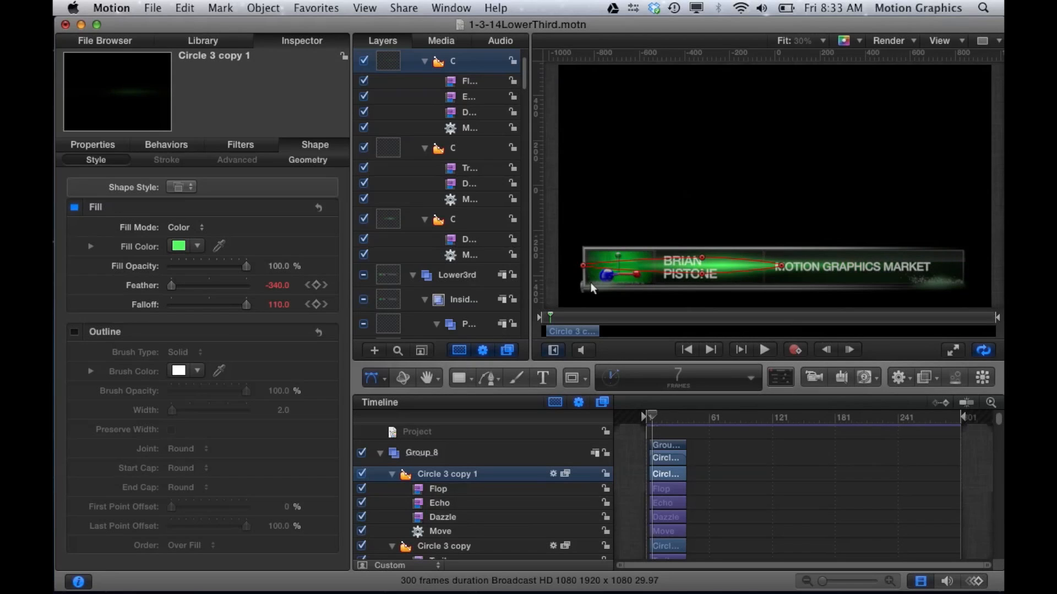
Step: Show the Circle shape tool, examine the geometry control points of Circle 3 copy 1, and return to its style settings
drag(463, 378, 507, 427)
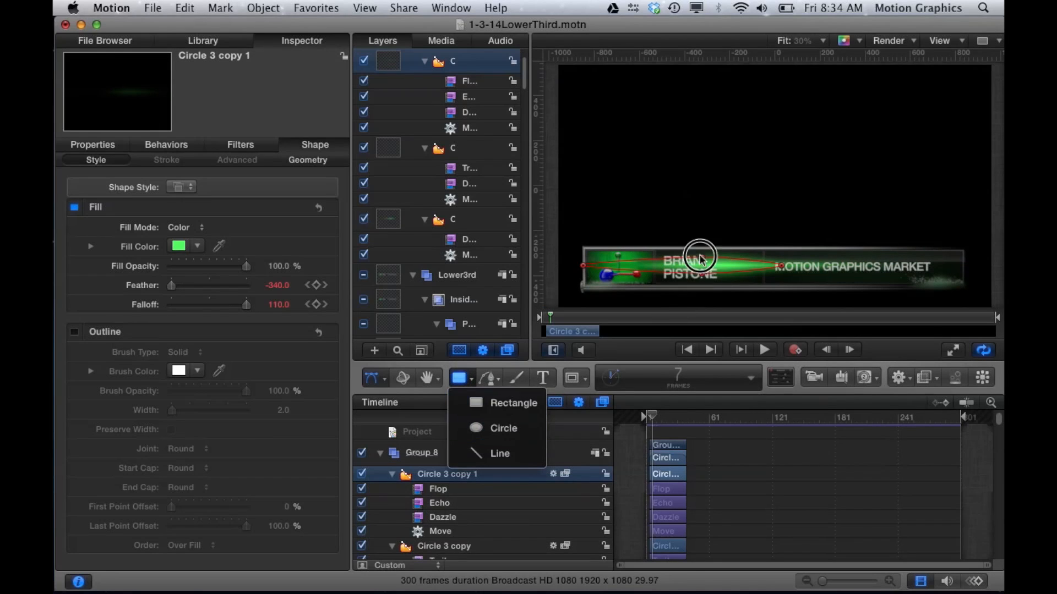
click(221, 326)
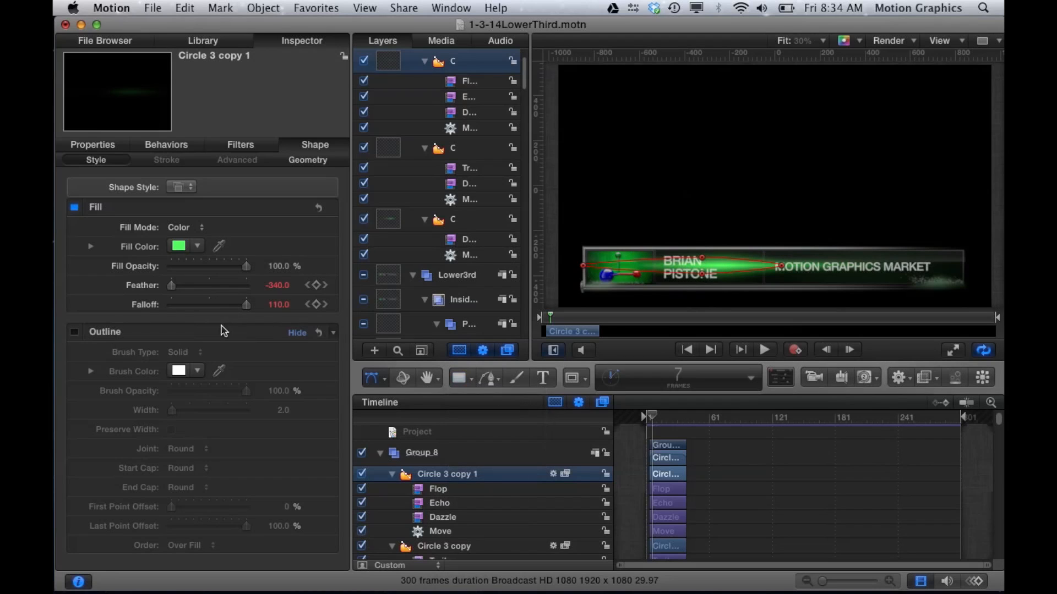
click(310, 160)
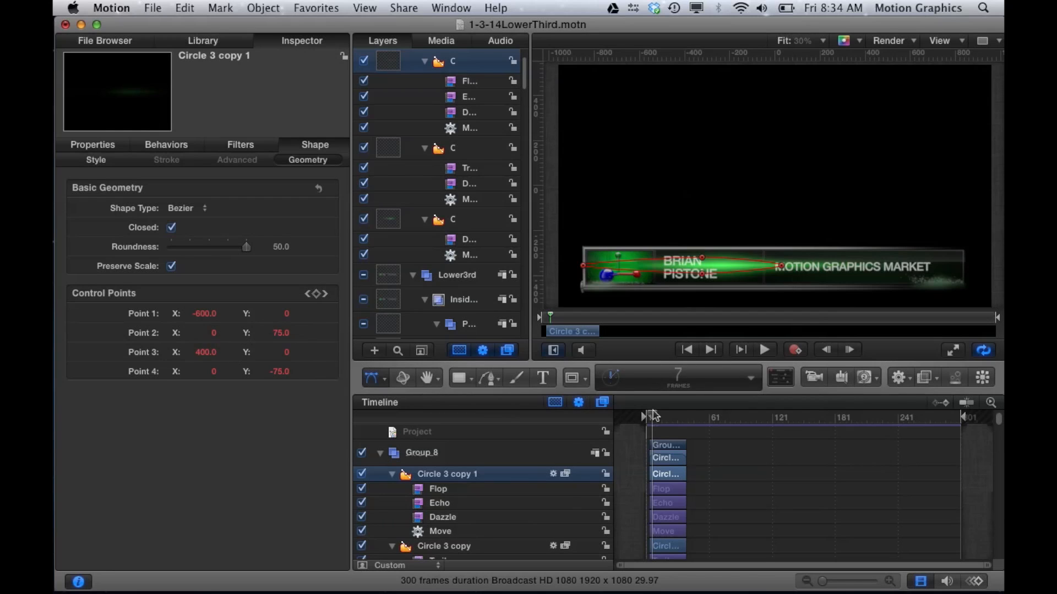
mouse_move(653, 414)
mouse_down()
mouse_move(670, 421)
mouse_move(651, 420)
mouse_up()
click(303, 163)
click(97, 160)
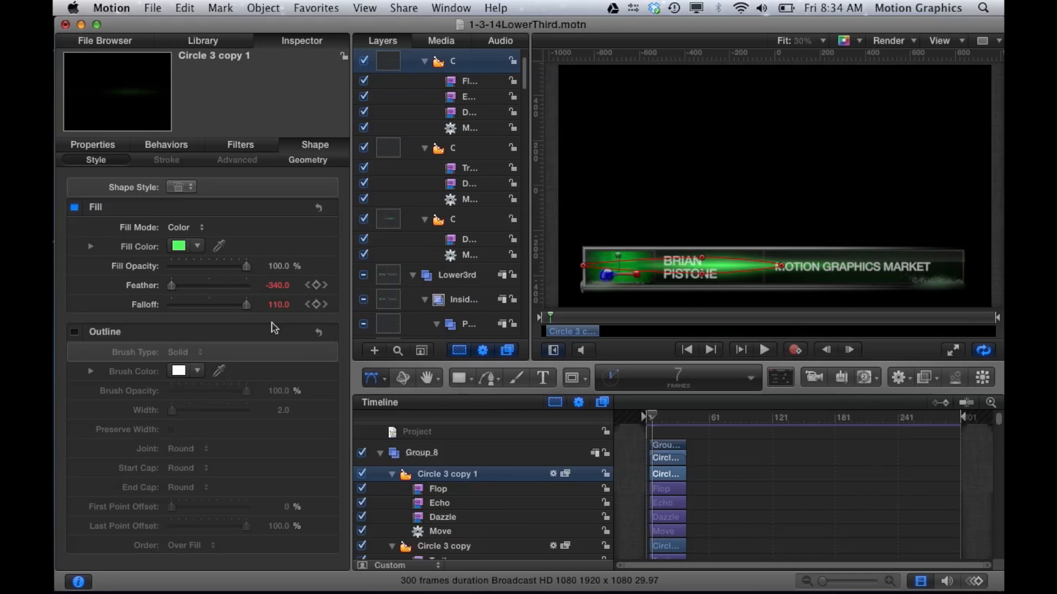
Step: Scrub the playhead to frame 29 to view the green streak and select the Flop filter of Circle 3 copy 1
drag(653, 420, 667, 423)
drag(659, 420, 677, 425)
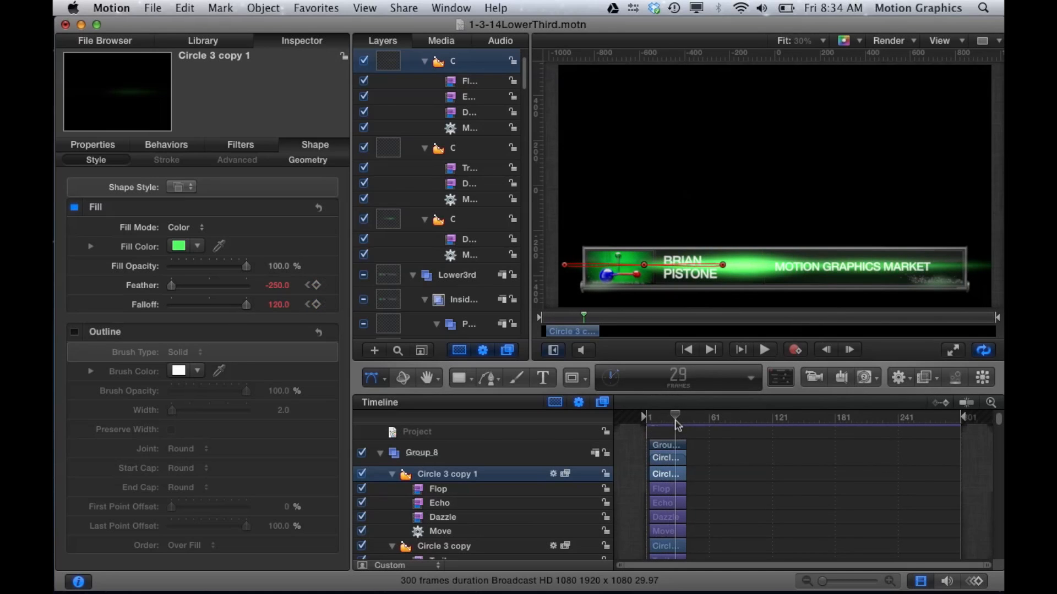
click(438, 488)
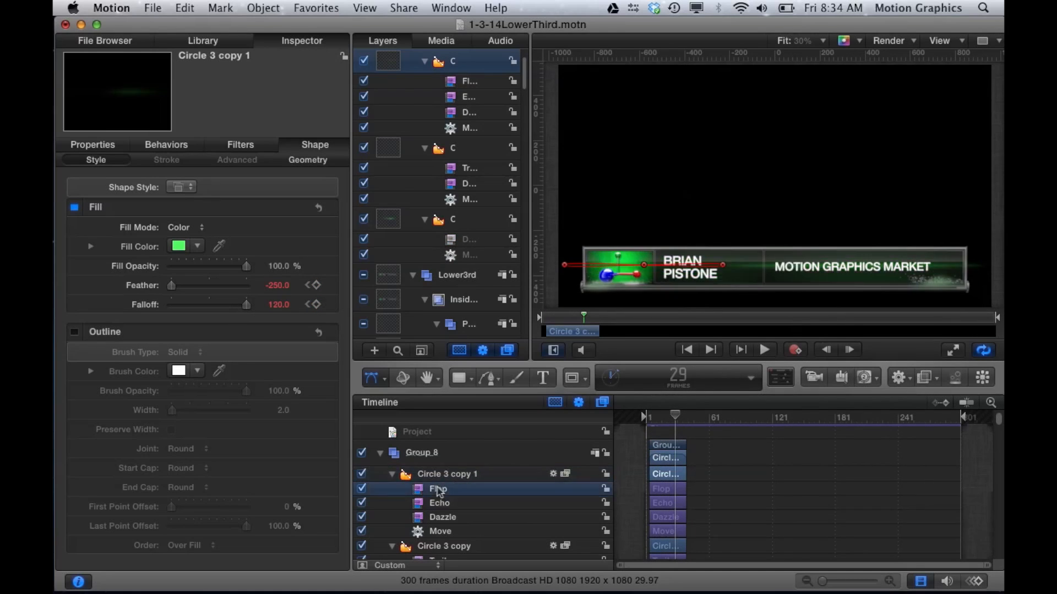
Step: Examine the filter settings of Circle 3 copy 1, Circle 3 copy and Circle 3 in Group 8
click(240, 146)
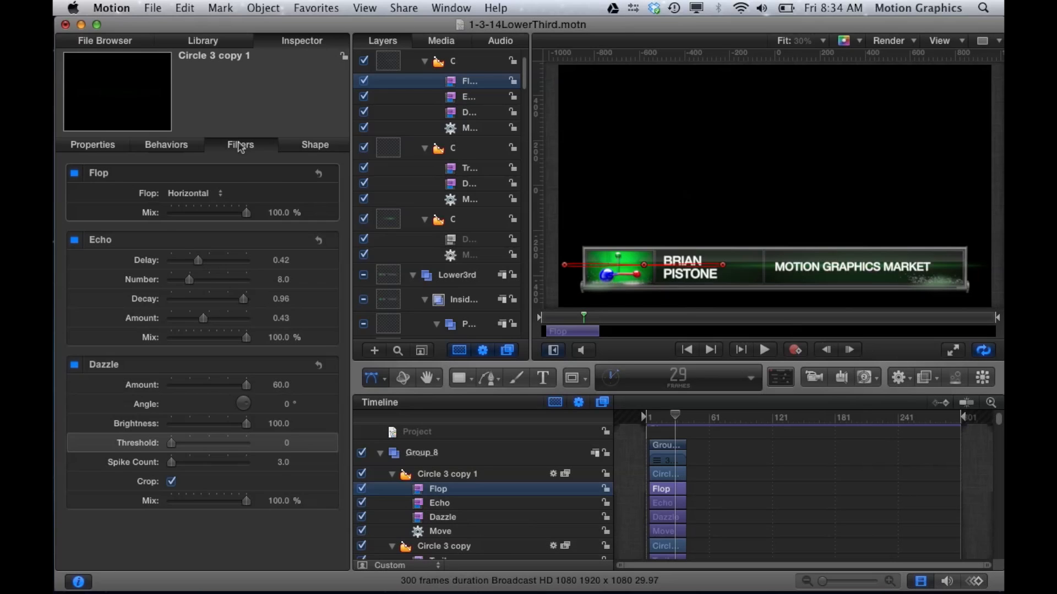
click(447, 546)
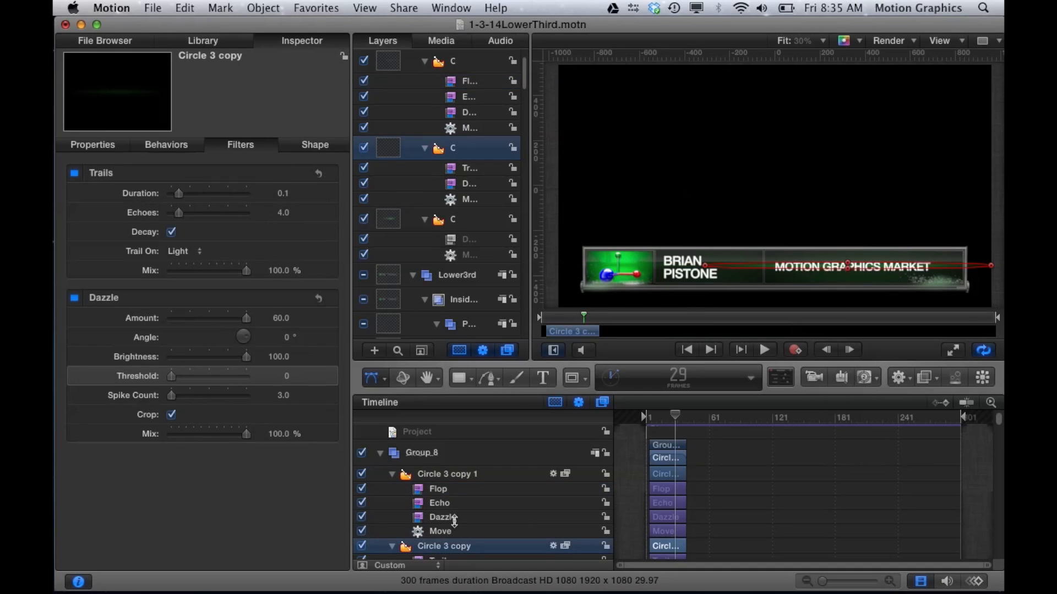
scroll(455, 522, down, 3)
scroll(455, 525, down, 3)
click(425, 515)
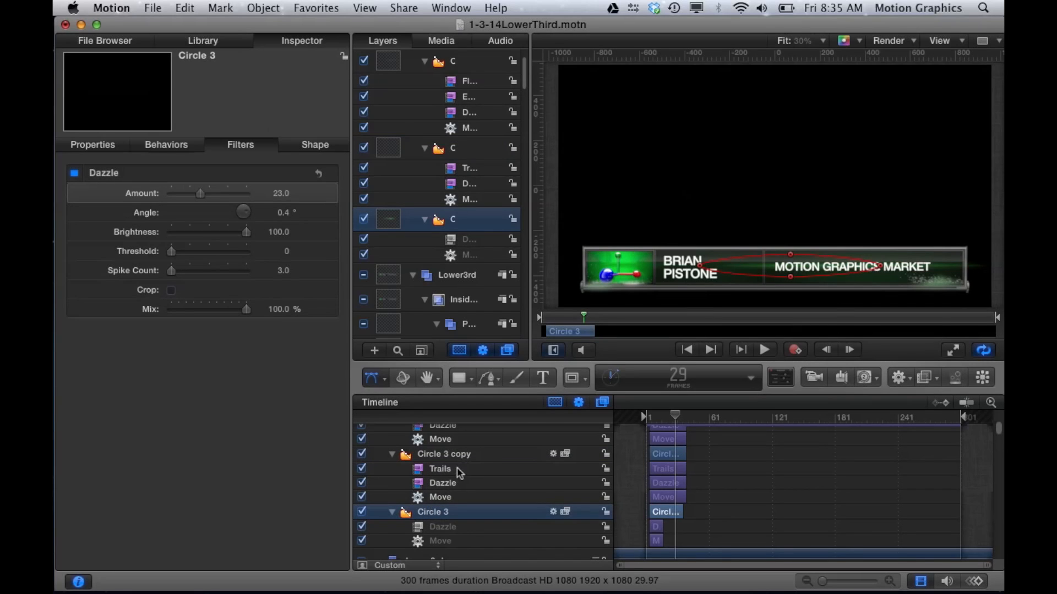
Step: Select the Echo filter of Circle 3 copy 1, scrub back to frame 20, and select its Dazzle filter
scroll(458, 469, up, 1)
scroll(458, 469, up, 3)
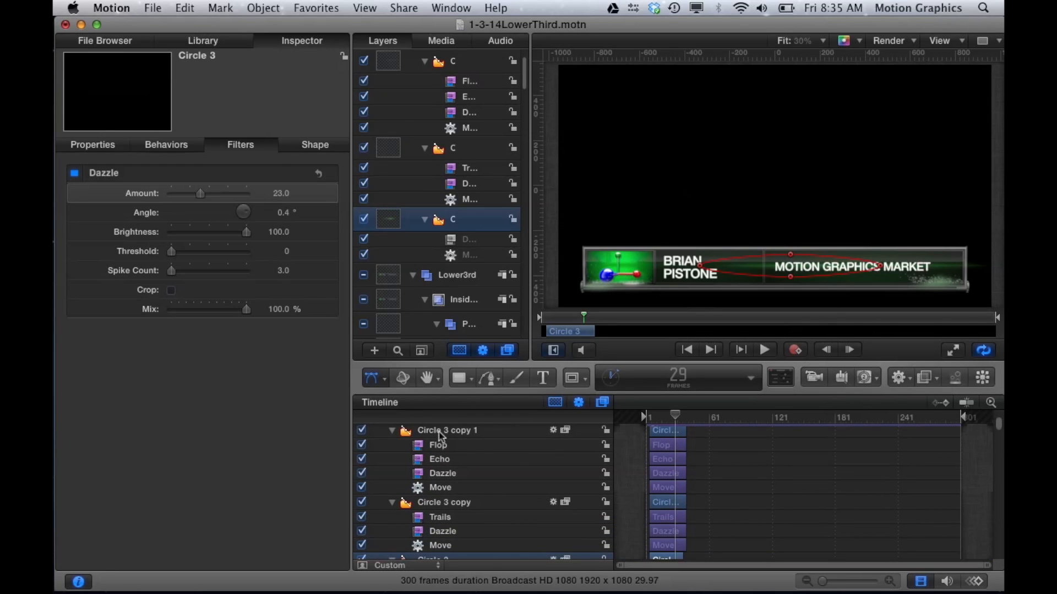
click(441, 462)
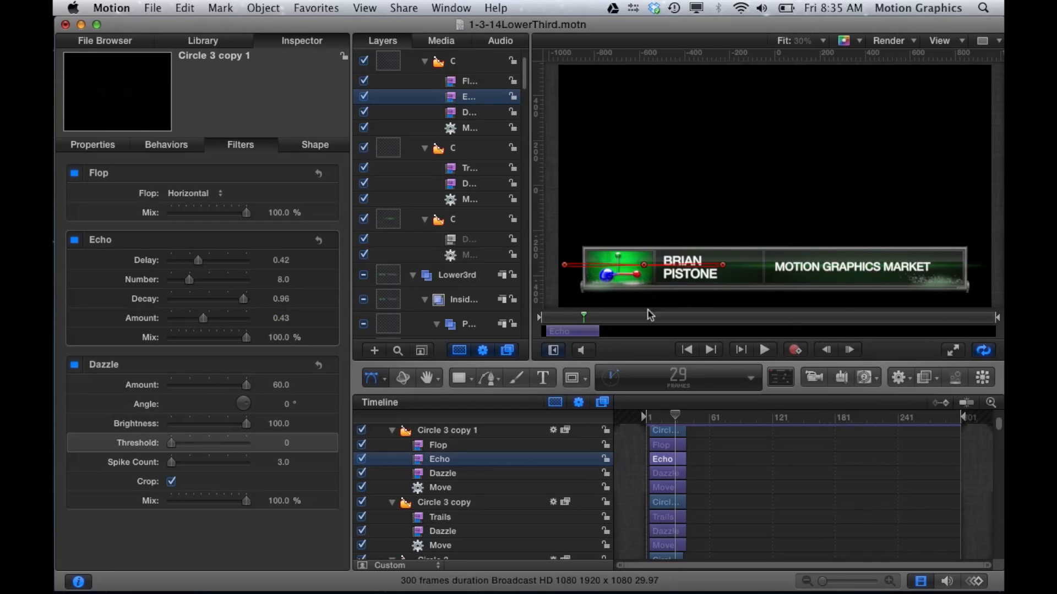
drag(596, 317, 570, 313)
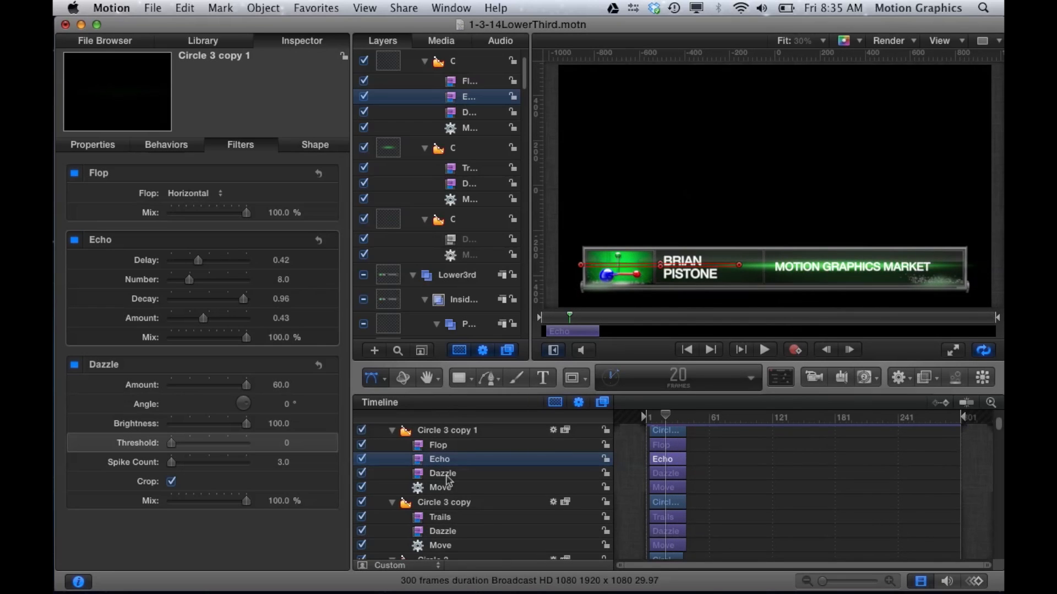
click(447, 474)
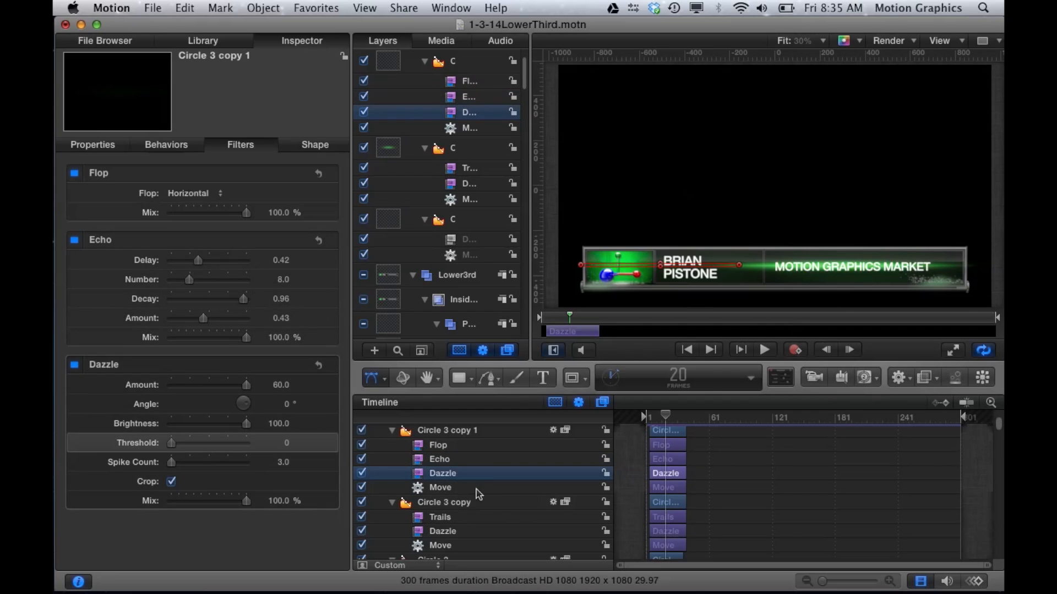
Step: Examine the Move behavior settings of Circle 3 copy 1 and scrub the streak's motion between frames 8 and 37
click(447, 488)
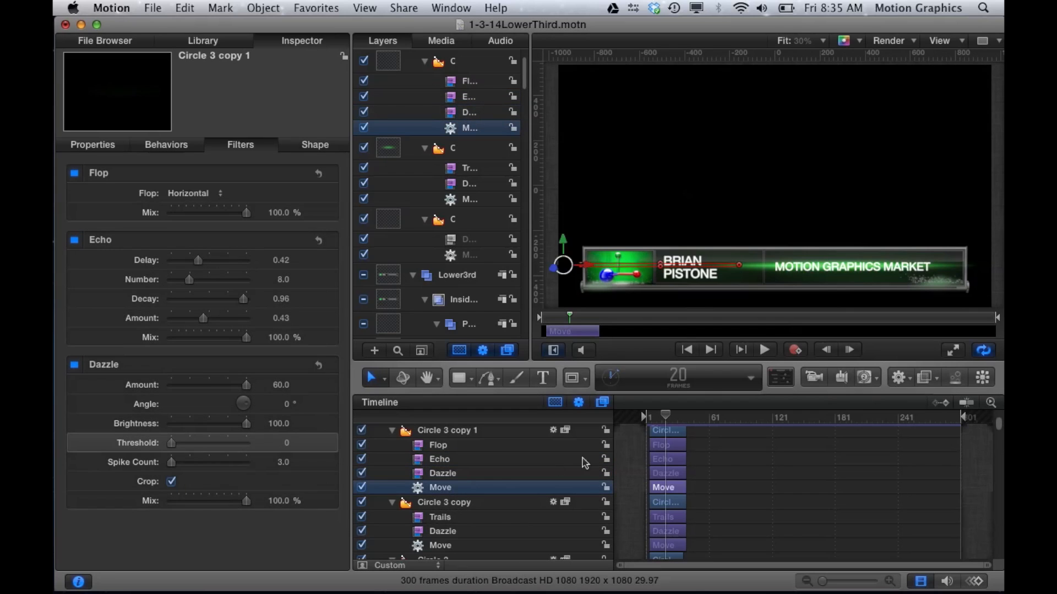
mouse_move(665, 417)
mouse_down()
mouse_move(649, 418)
mouse_move(682, 421)
mouse_up()
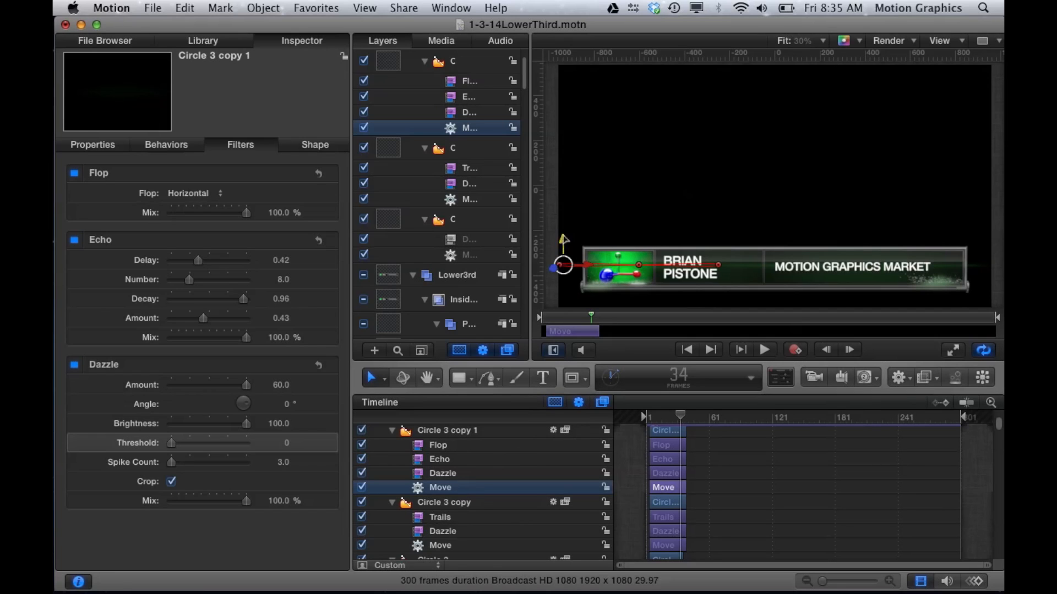
mouse_move(673, 414)
mouse_down()
mouse_move(666, 421)
mouse_move(725, 420)
mouse_move(652, 419)
mouse_up()
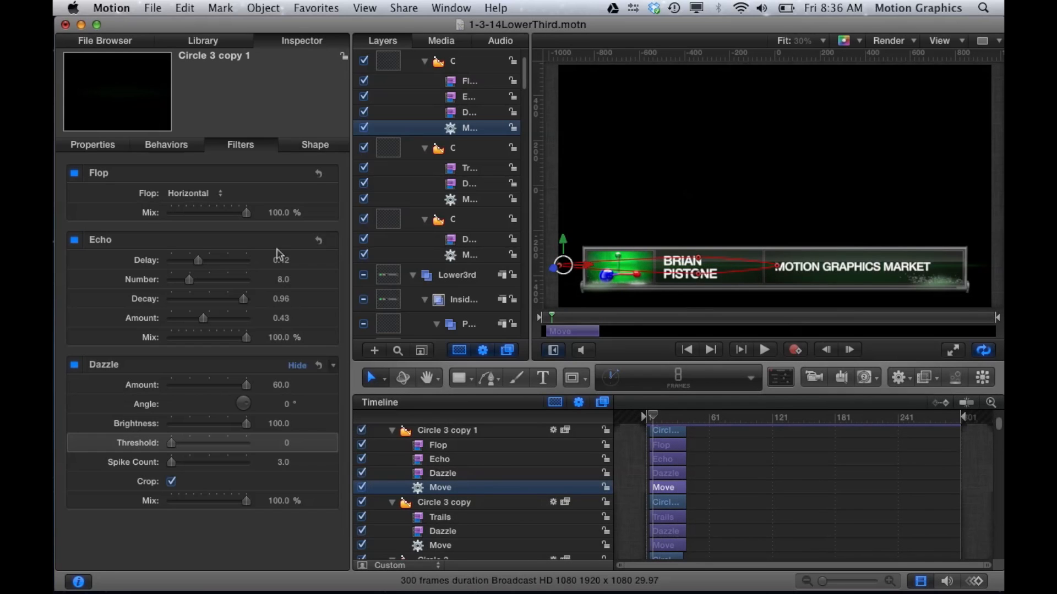
click(167, 151)
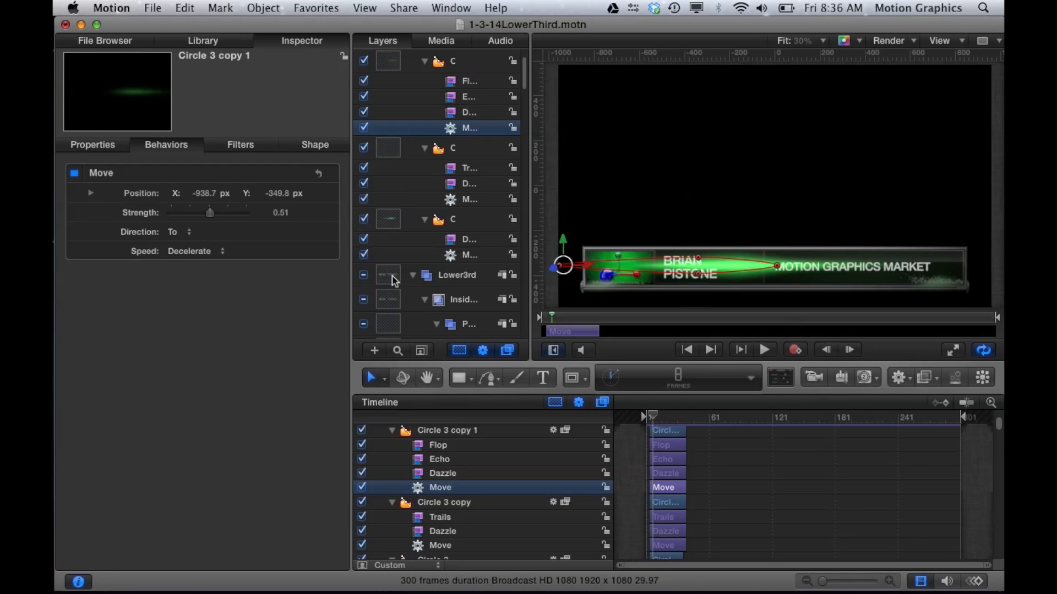
click(658, 417)
drag(658, 416, 685, 419)
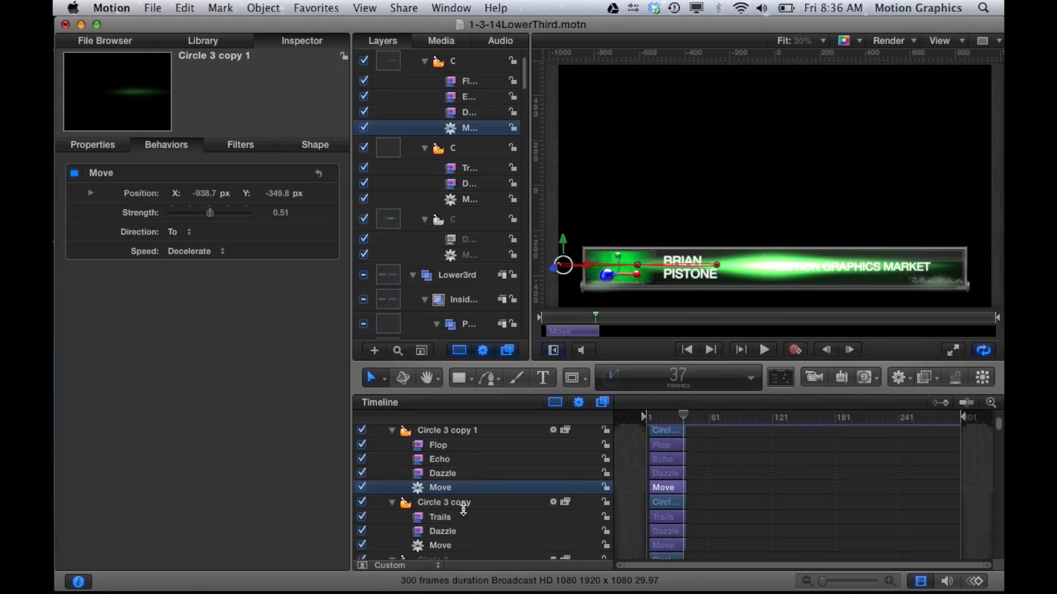
Step: Examine the Move behavior settings of Circle 3 copy and scrub the playhead to frame 31
click(447, 546)
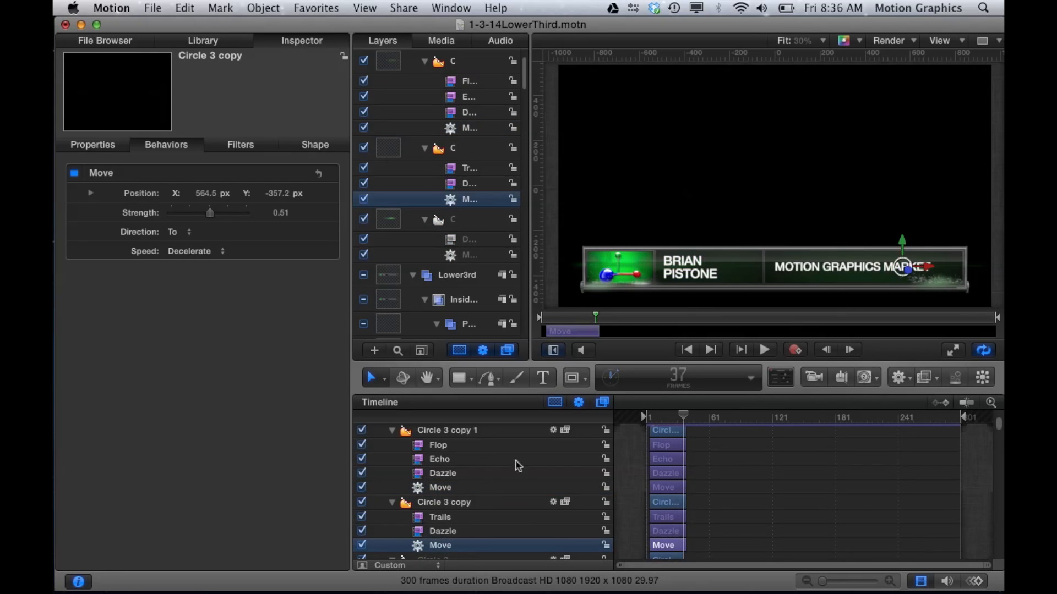
scroll(510, 488, down, 3)
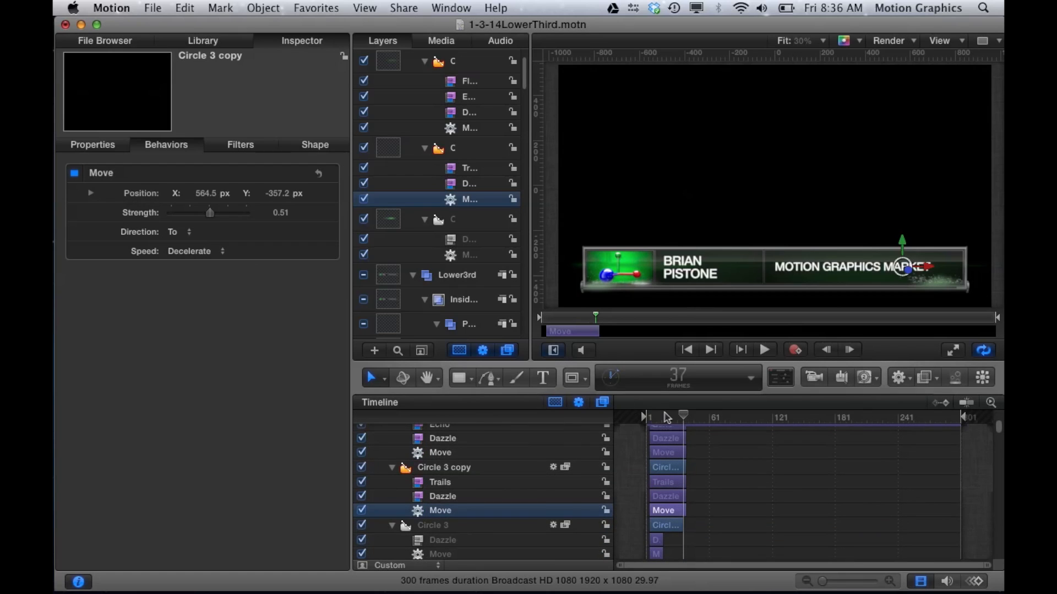
mouse_move(667, 417)
mouse_down()
mouse_move(654, 421)
mouse_move(678, 427)
mouse_up()
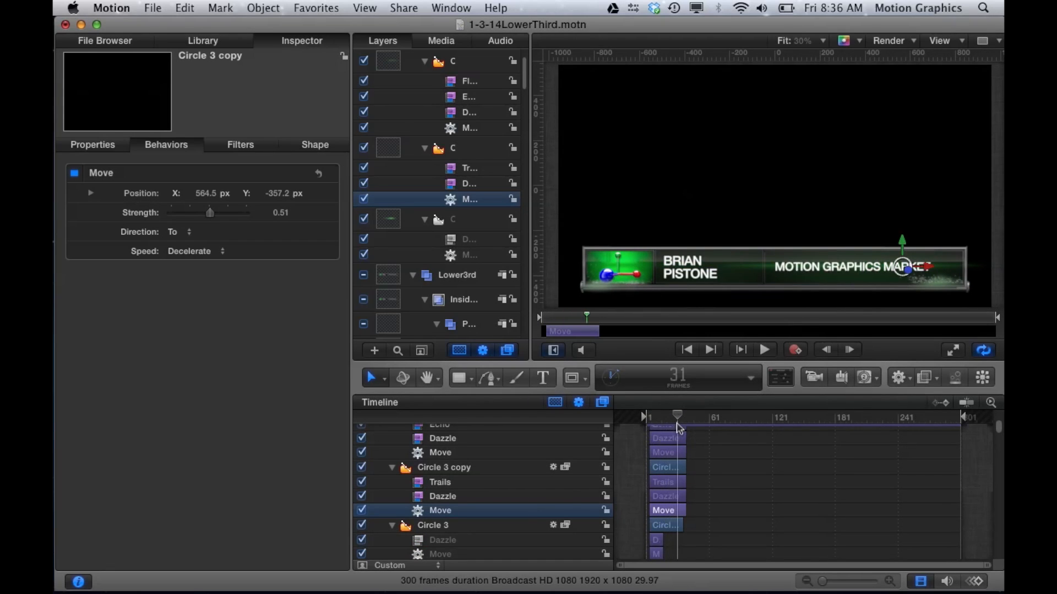
Step: Select Circle 3 copy, return to frame 8, and step forward frame by frame to study how its streak travels
click(444, 469)
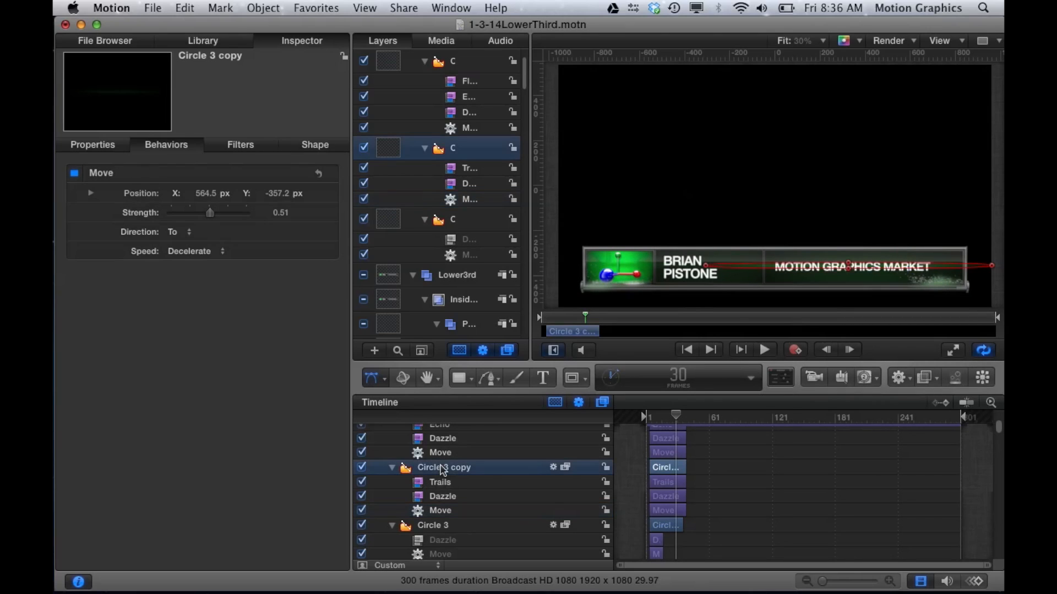
drag(677, 427, 653, 421)
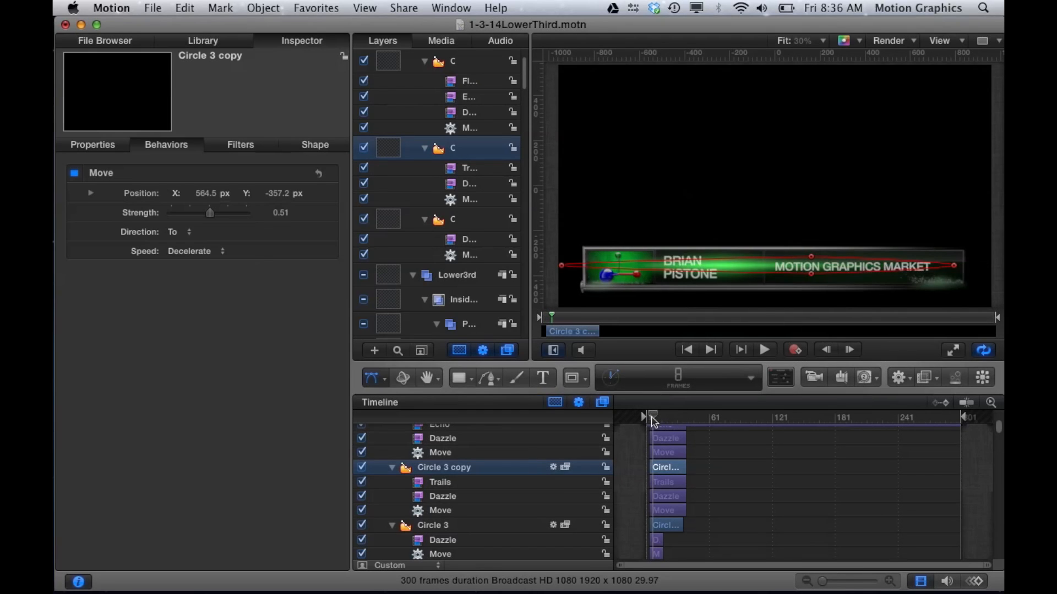
key(Right)
key(Right)
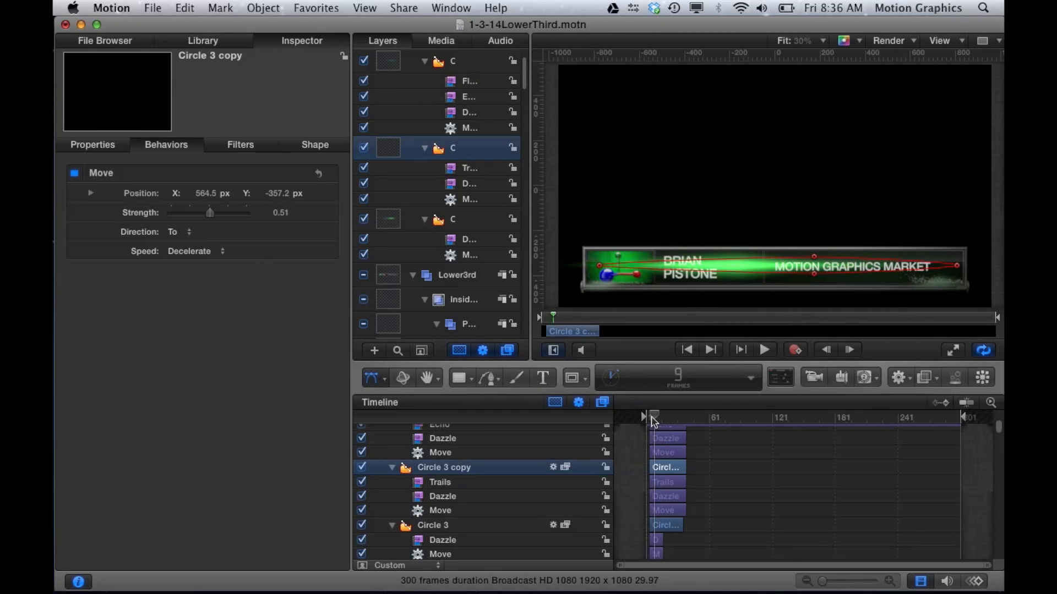
key(Right)
key(Right)
key(Right)
key(Right)
key(Right)
key(Right)
key(Right)
key(Right)
key(Right)
key(Right)
key(Right)
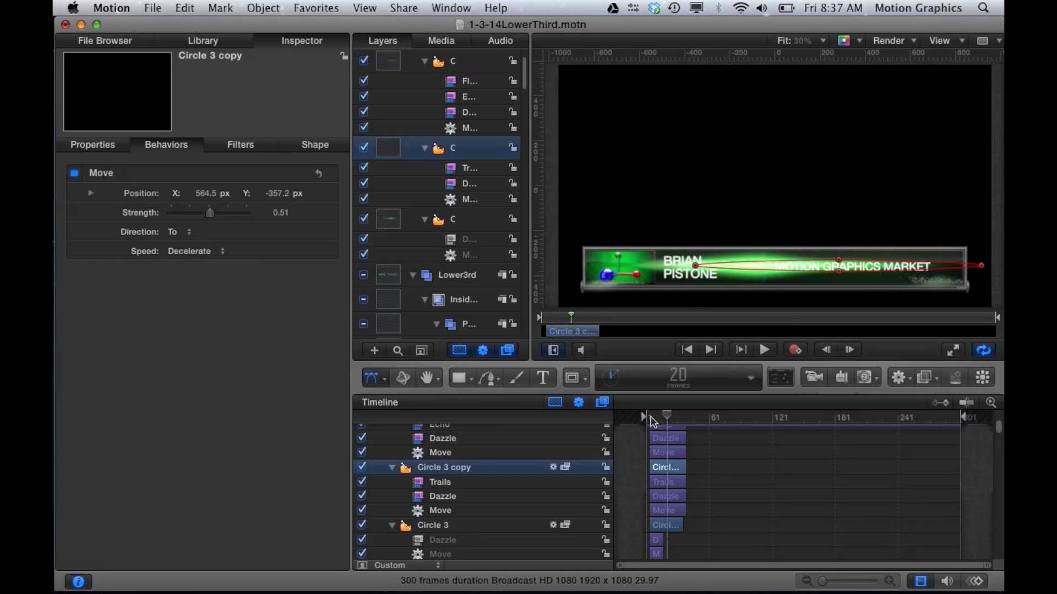
key(Right)
key(Right)
key(Right)
Step: Display the transform and blending properties of Circle 3 copy and advance to frame 25
click(91, 147)
key(Right)
key(Right)
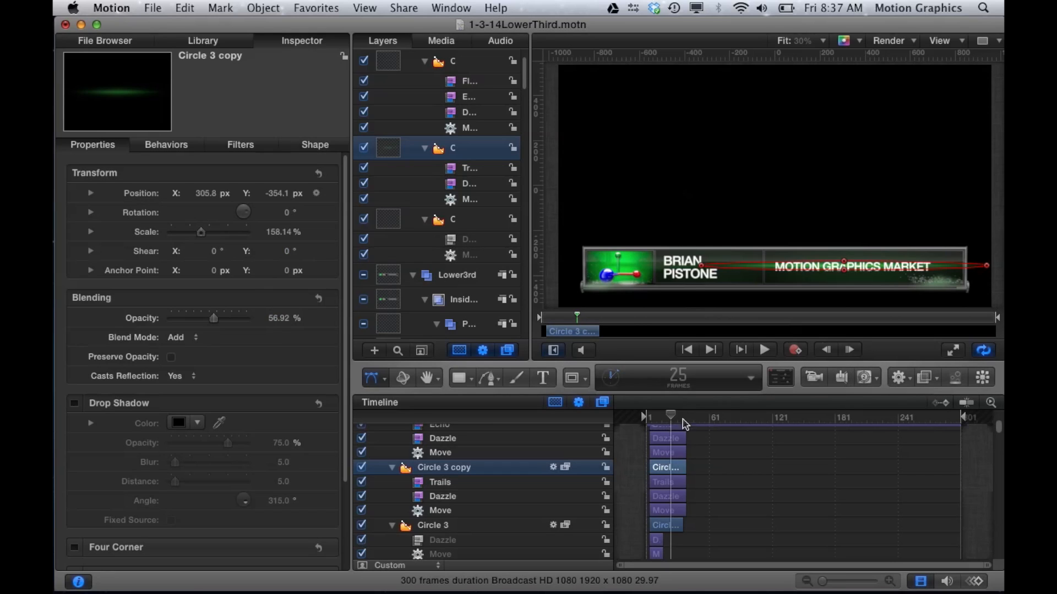
Step: Select Group 8 and then the Lower3rd group to view their properties
scroll(537, 471, up, 3)
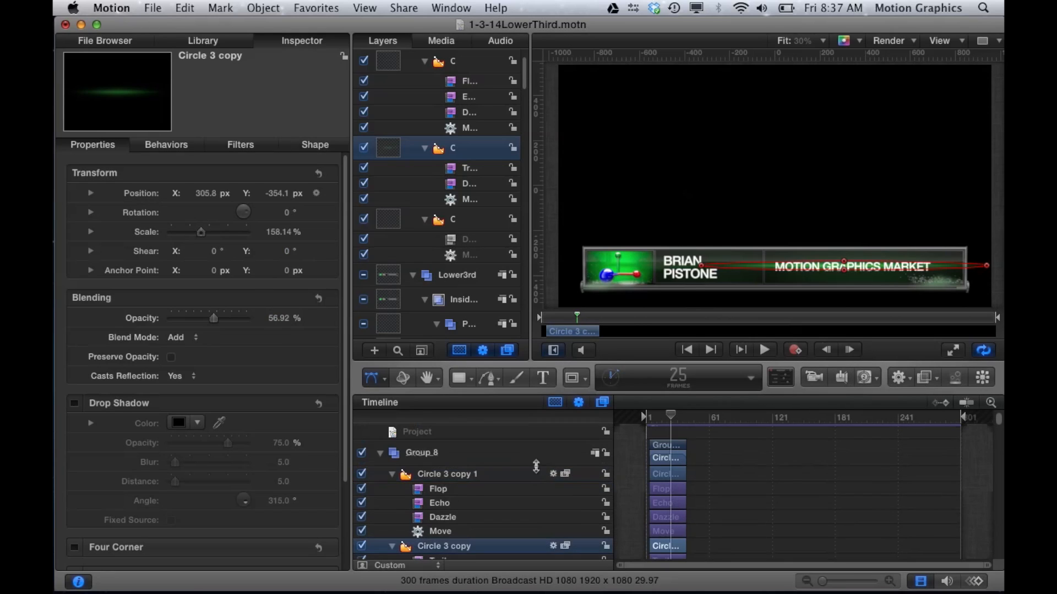
click(429, 458)
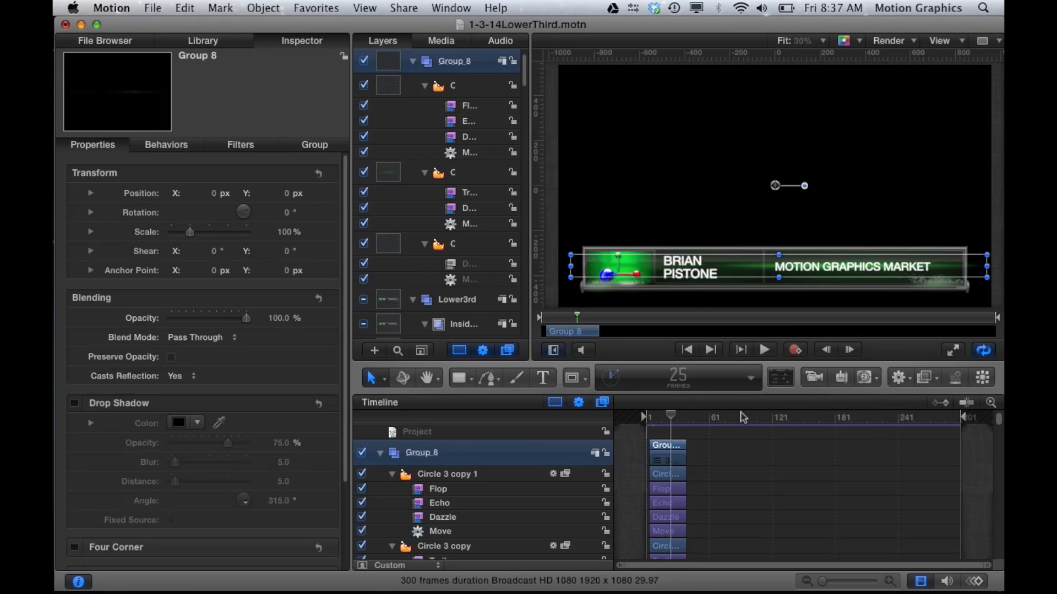
scroll(434, 456, down, 5)
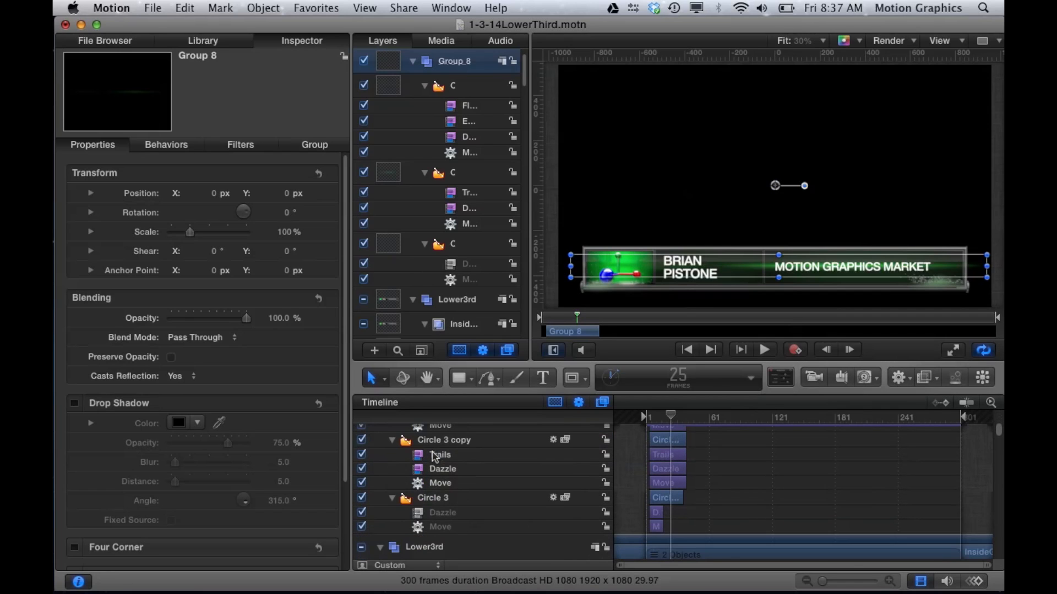
scroll(435, 456, down, 3)
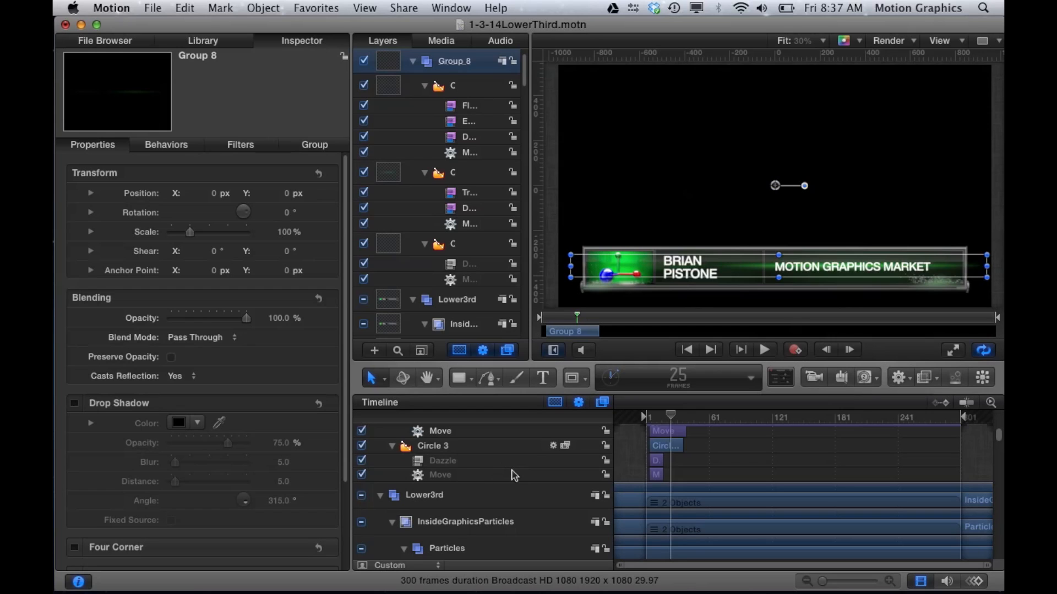
click(435, 495)
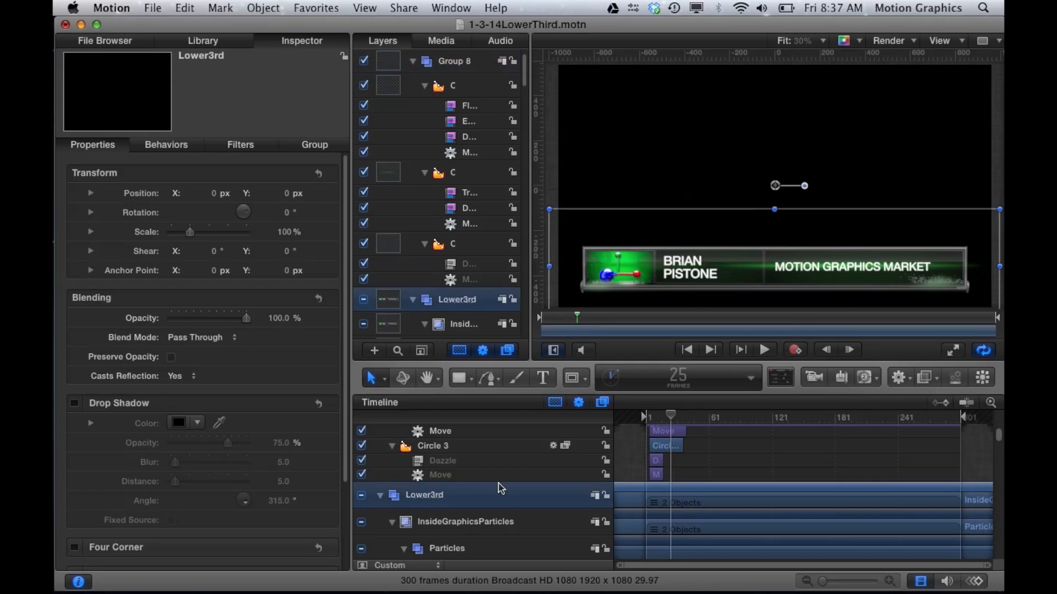
Step: Collapse Emitter copy 5 and Circle 1 copy 2 inside the SparklesRight group in the timeline
scroll(501, 489, down, 1)
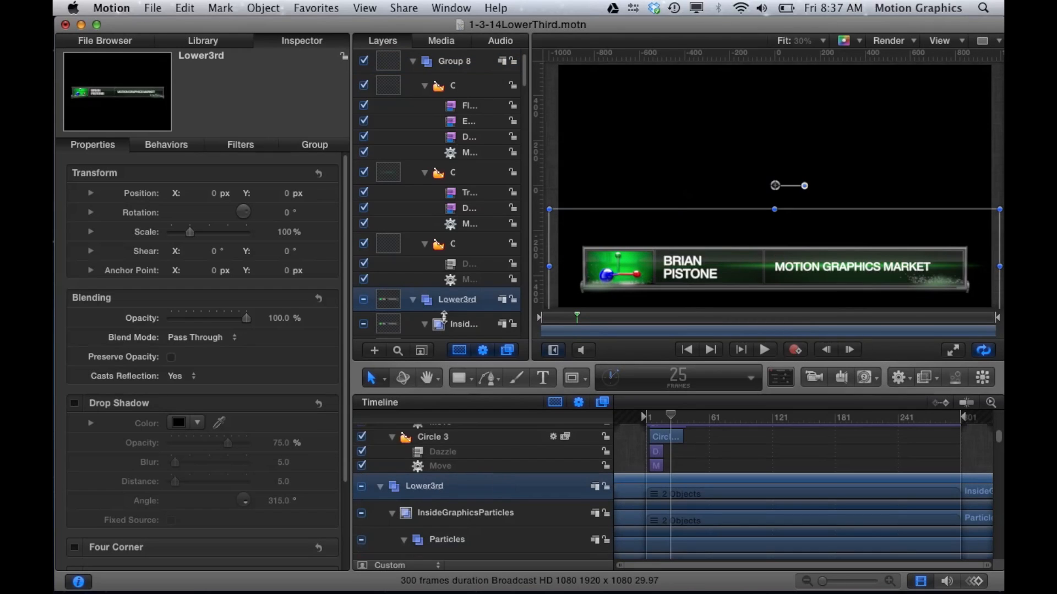
scroll(464, 486, down, 8)
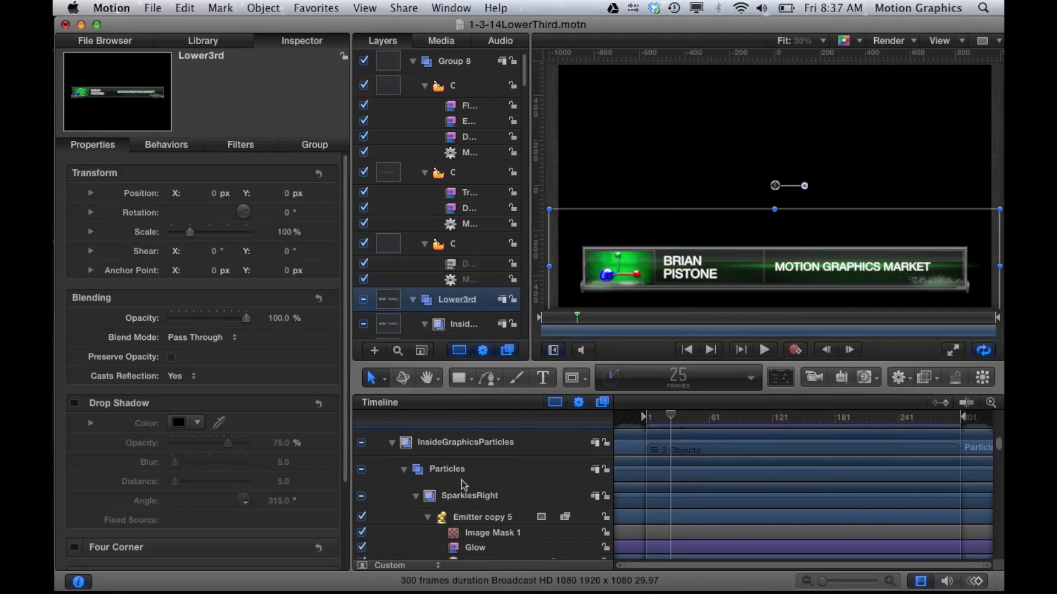
click(428, 517)
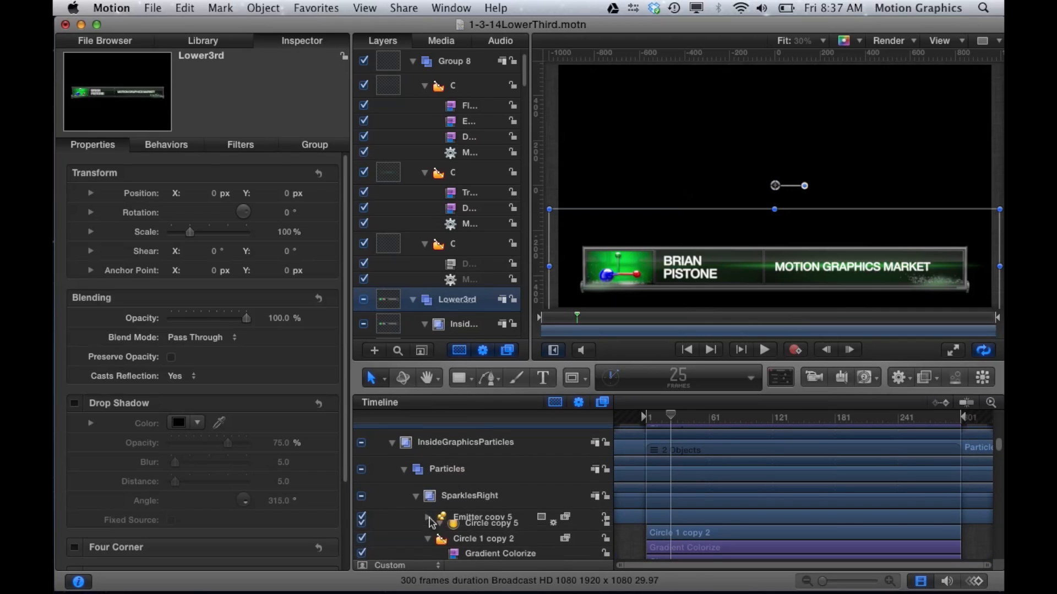
click(428, 533)
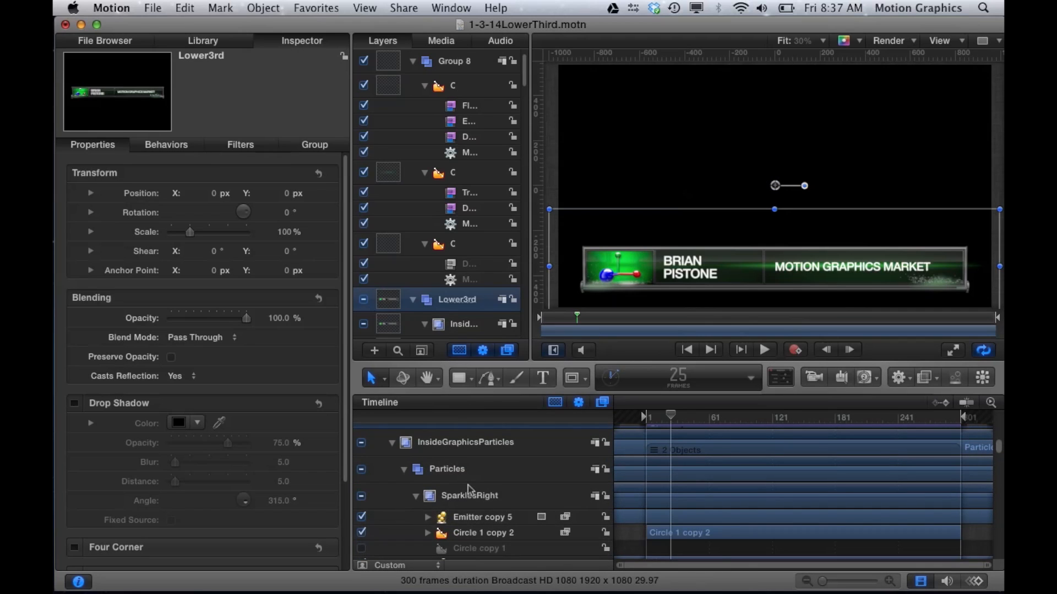
Step: Locate the OuterBox group in the timeline, select its Image Mask and examine the mask settings at frame 5
scroll(469, 490, down, 6)
scroll(470, 490, down, 20)
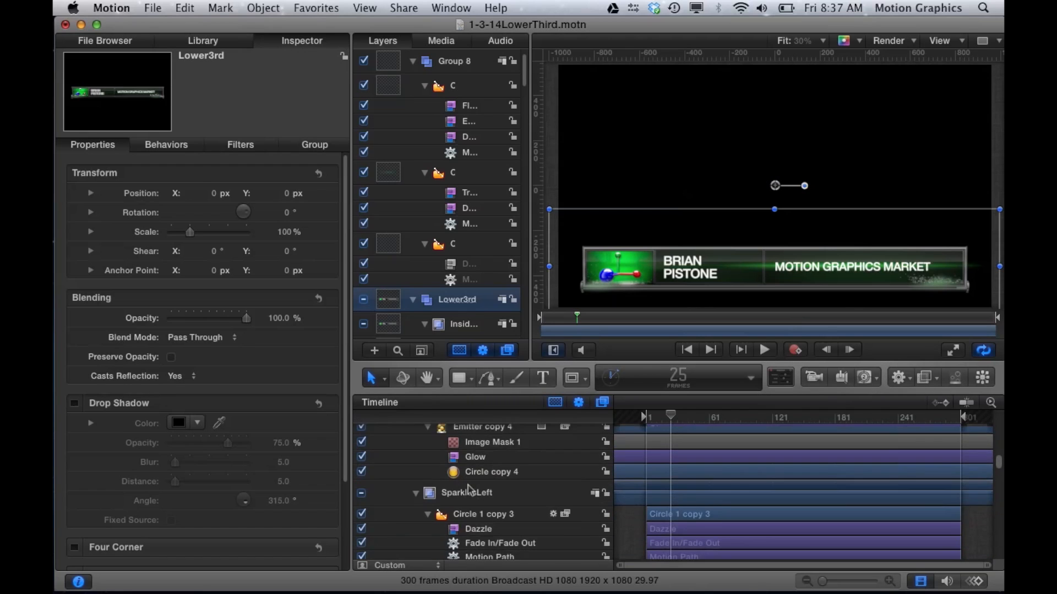
scroll(470, 490, down, 5)
scroll(484, 489, down, 4)
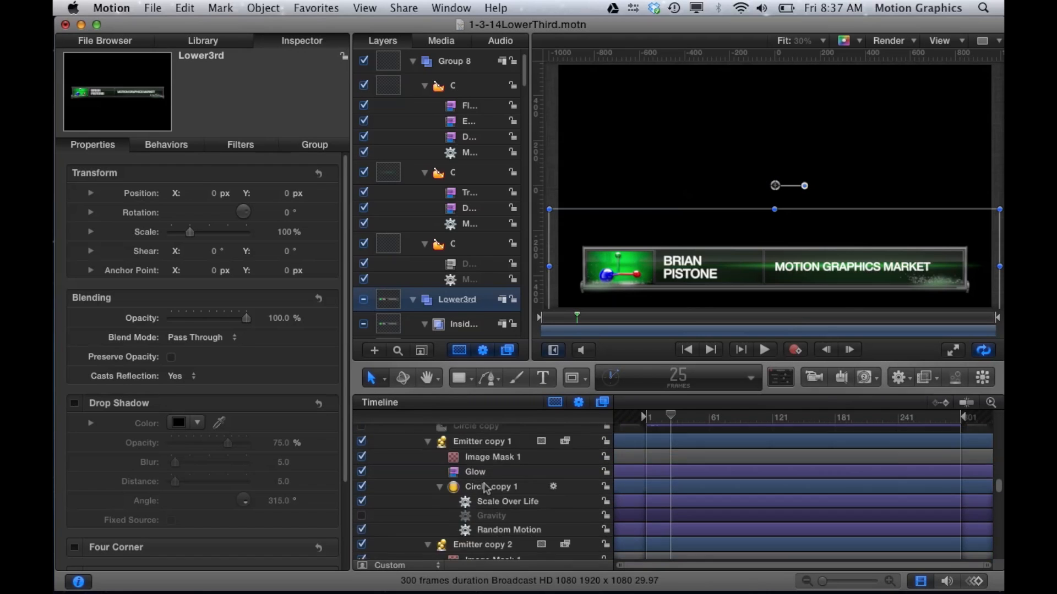
scroll(484, 487, down, 15)
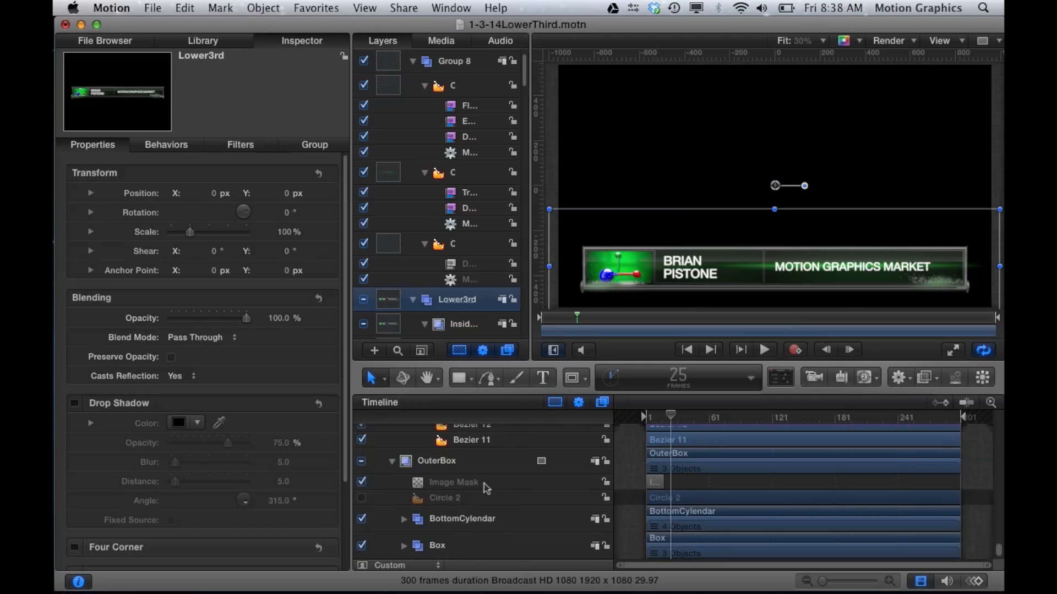
scroll(486, 489, up, 8)
scroll(486, 489, down, 8)
click(452, 483)
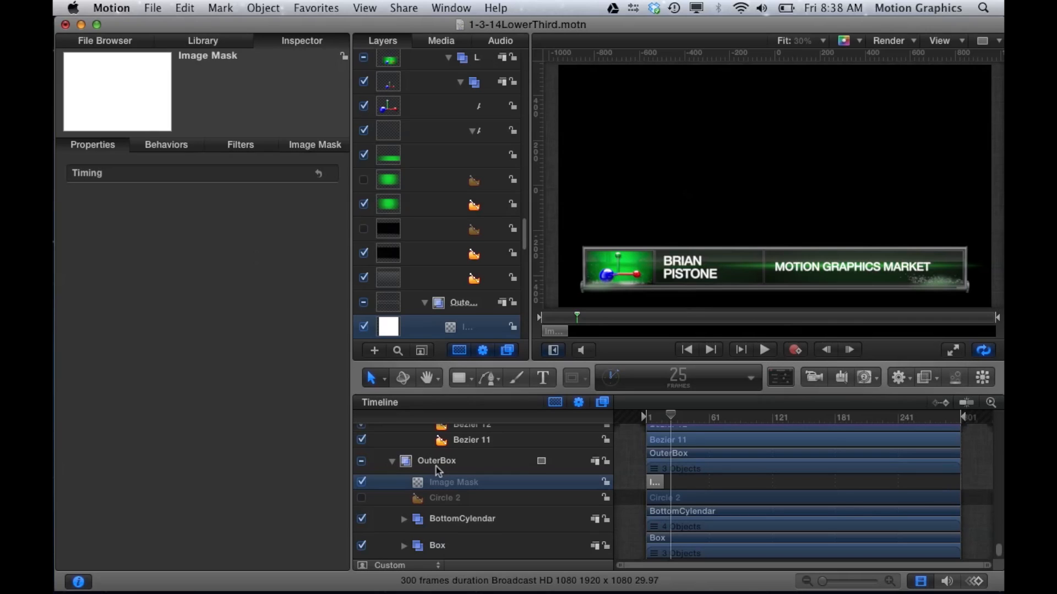
drag(670, 416, 654, 422)
click(309, 145)
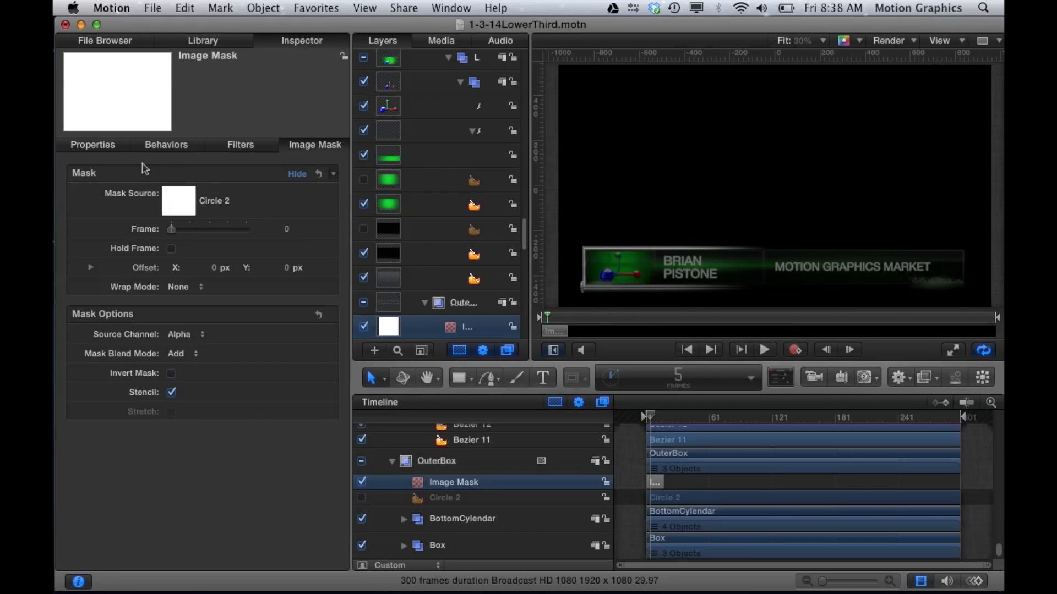
Step: Select Circle 2 in the OuterBox group, make it visible, and review its shape style and the available shape tools
click(458, 503)
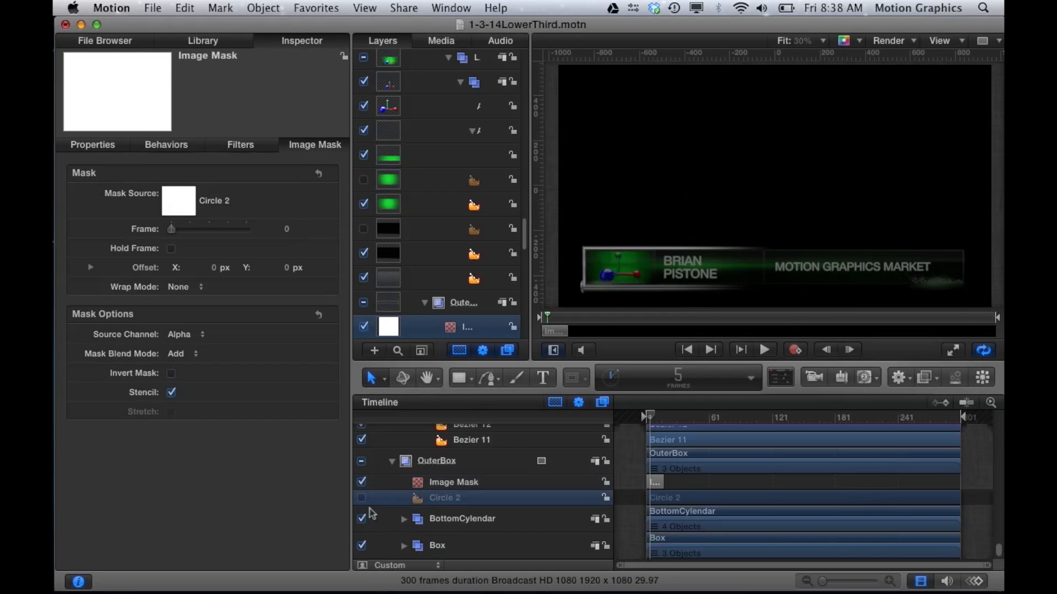
click(362, 498)
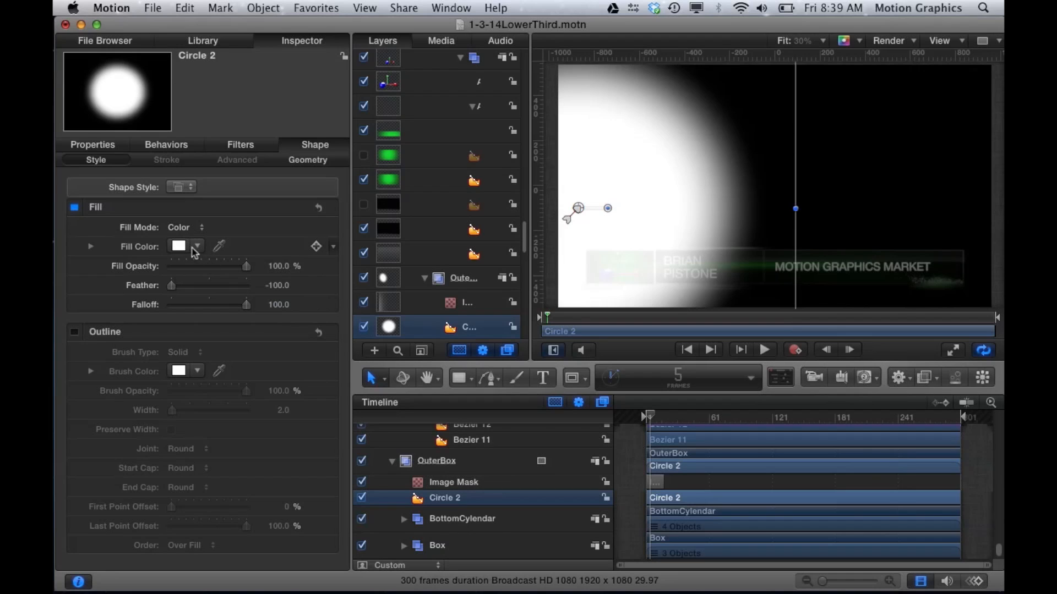
click(467, 385)
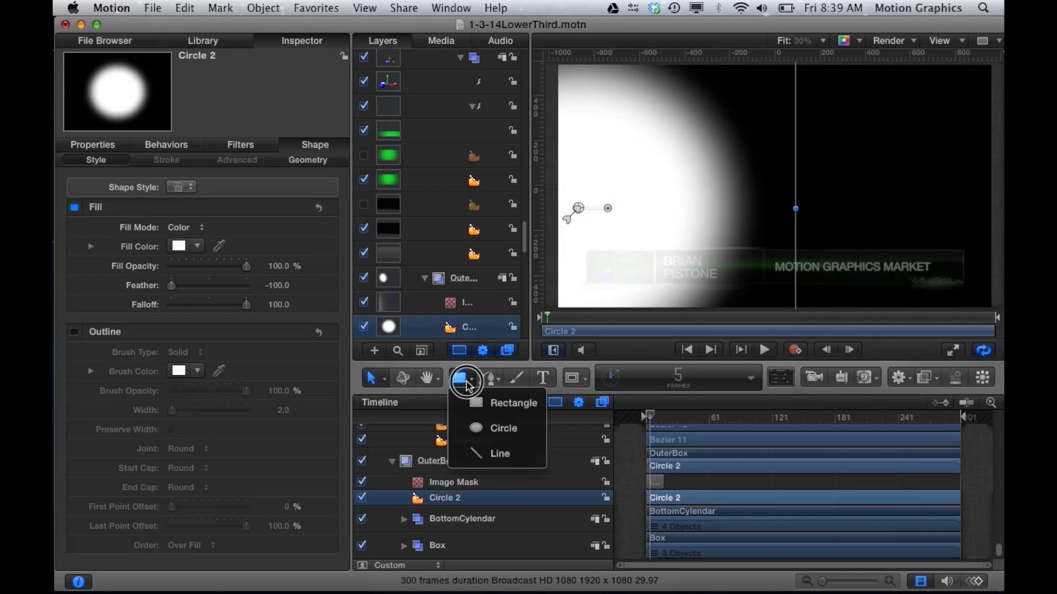
click(205, 218)
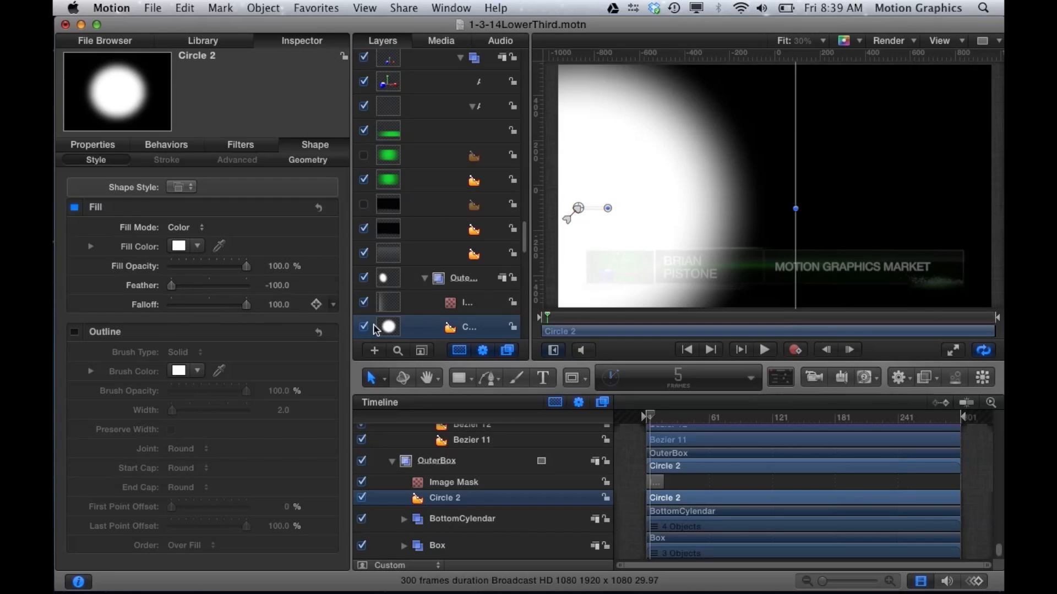
Step: Move the playhead to frame 12 and look through Circle 2's fill and outline settings
drag(649, 416, 652, 420)
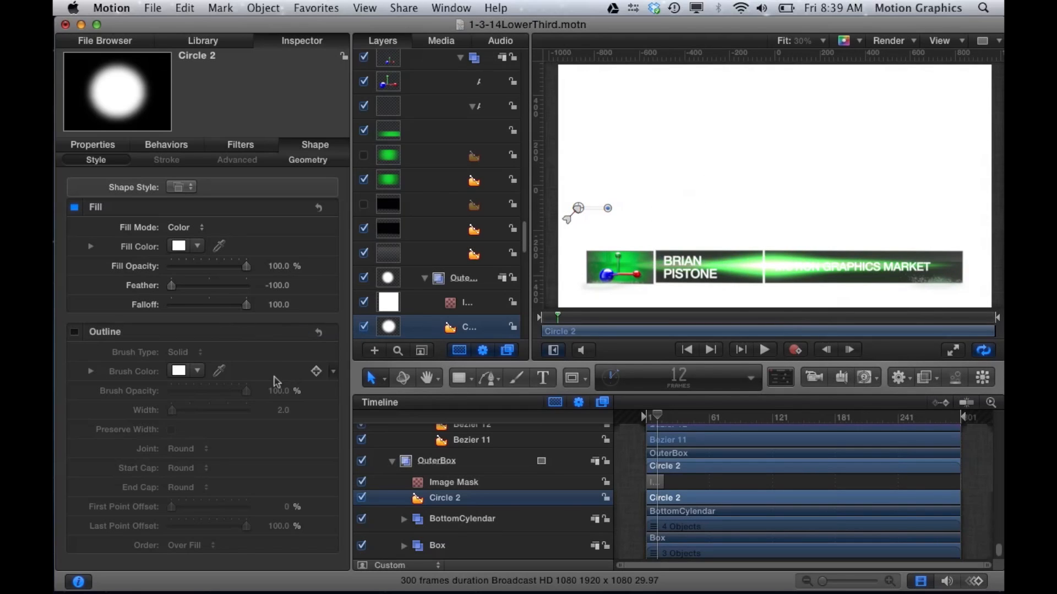
scroll(227, 309, down, 1)
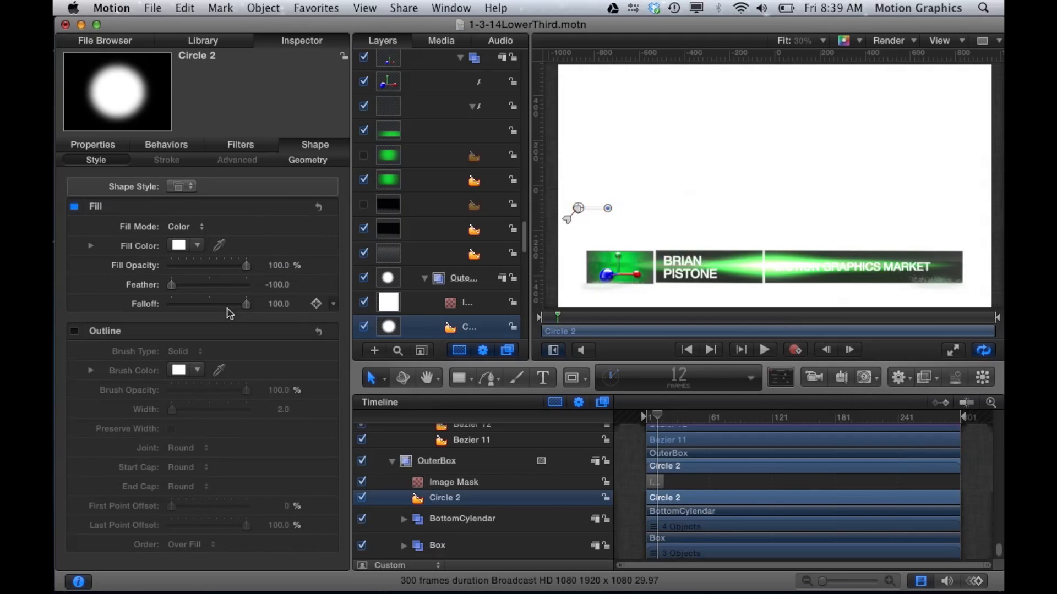
scroll(230, 314, down, 1)
scroll(227, 309, down, 2)
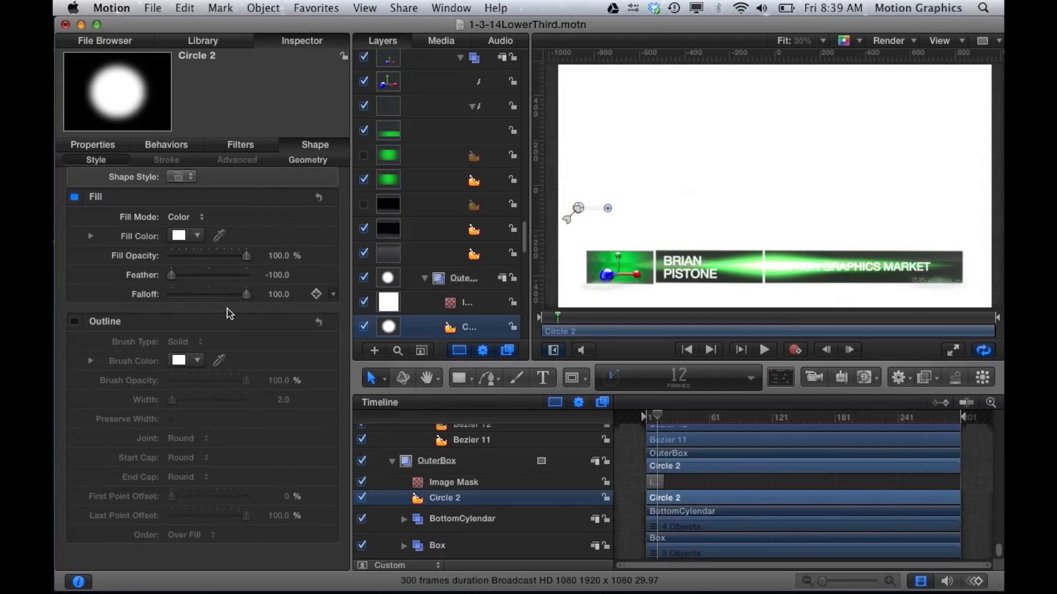
scroll(228, 311, down, 1)
scroll(231, 302, up, 1)
Step: Display Circle 2's transform properties and step back frame by frame to frame 2 to examine its scale animation
key(Left)
key(Left)
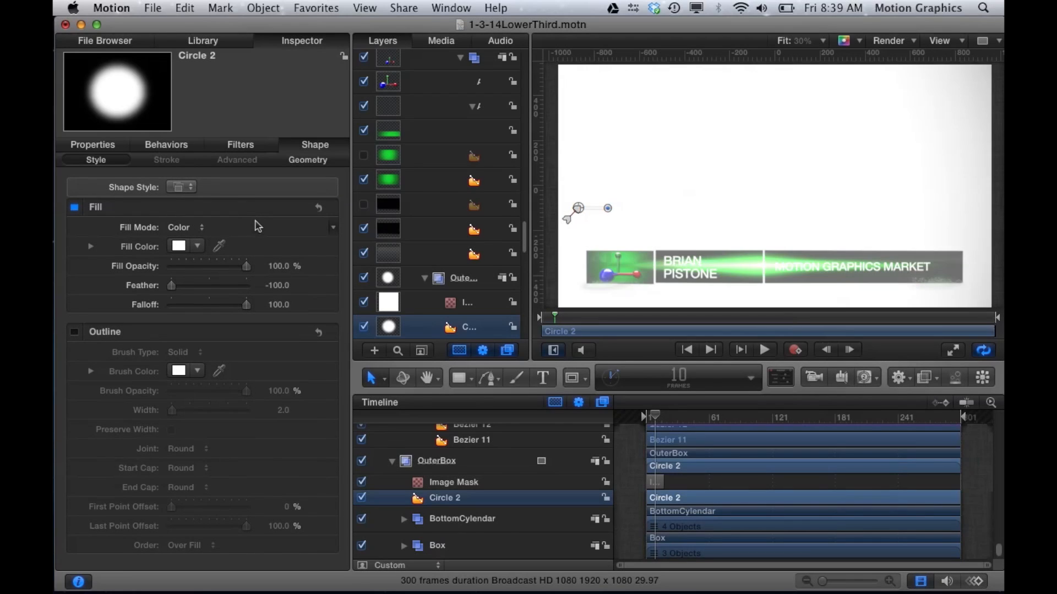
key(Left)
click(93, 144)
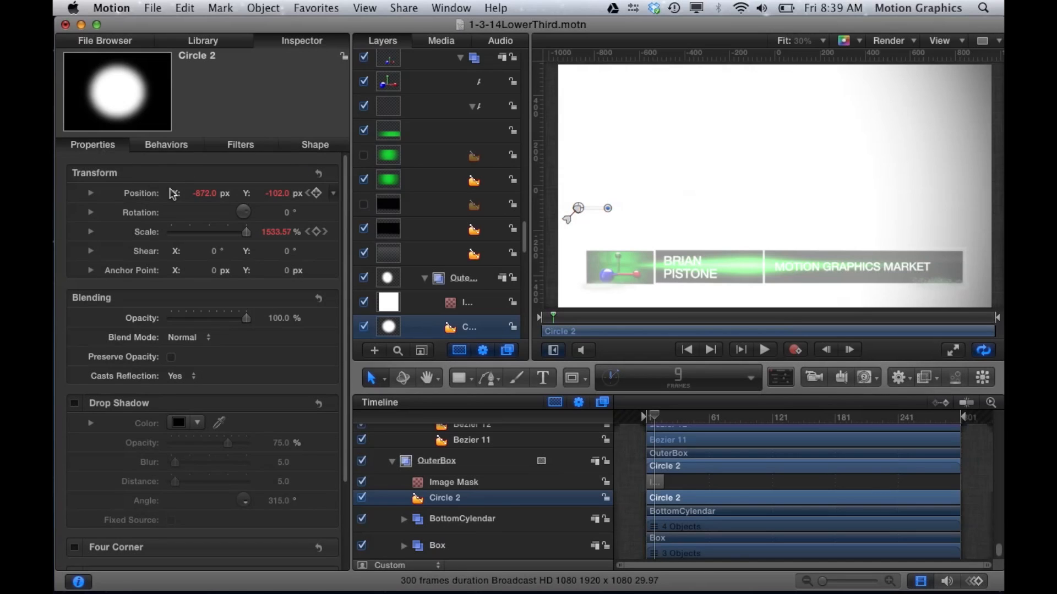
key(Left)
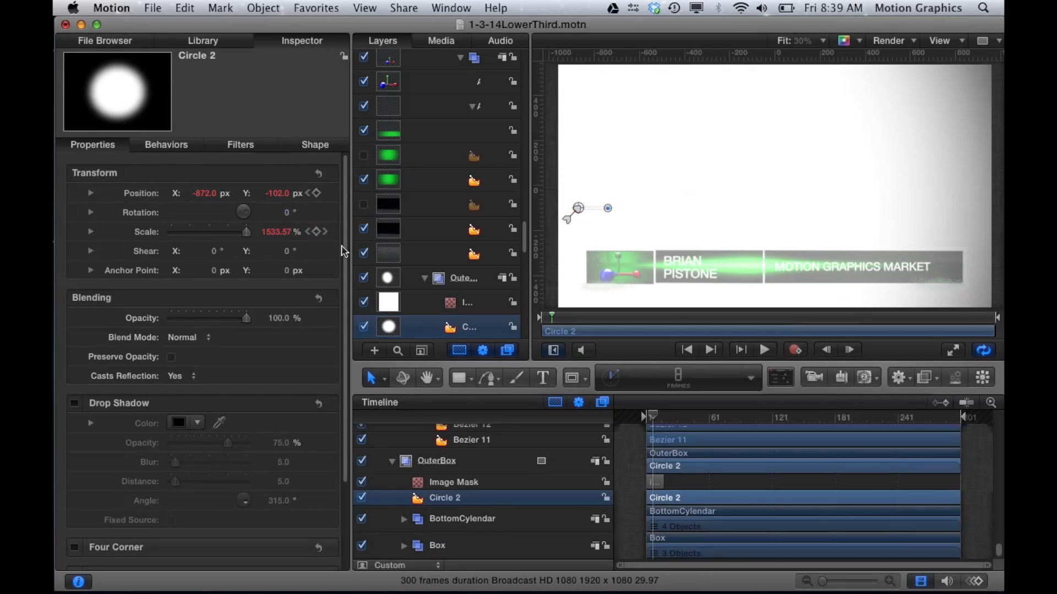
key(Left)
key(Left)
key(Left)
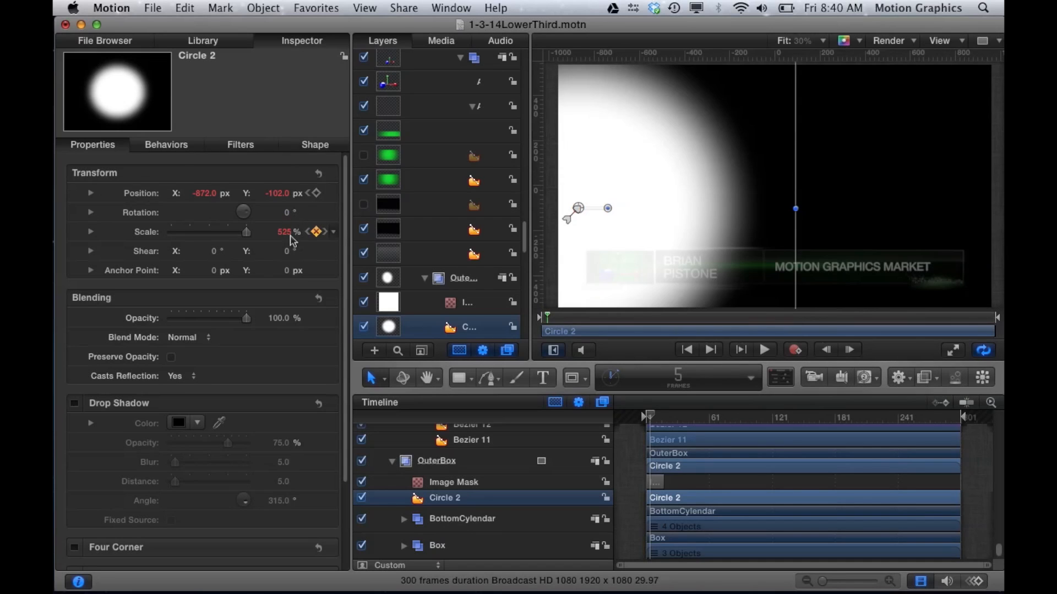
key(Left)
key(Left)
key(Left)
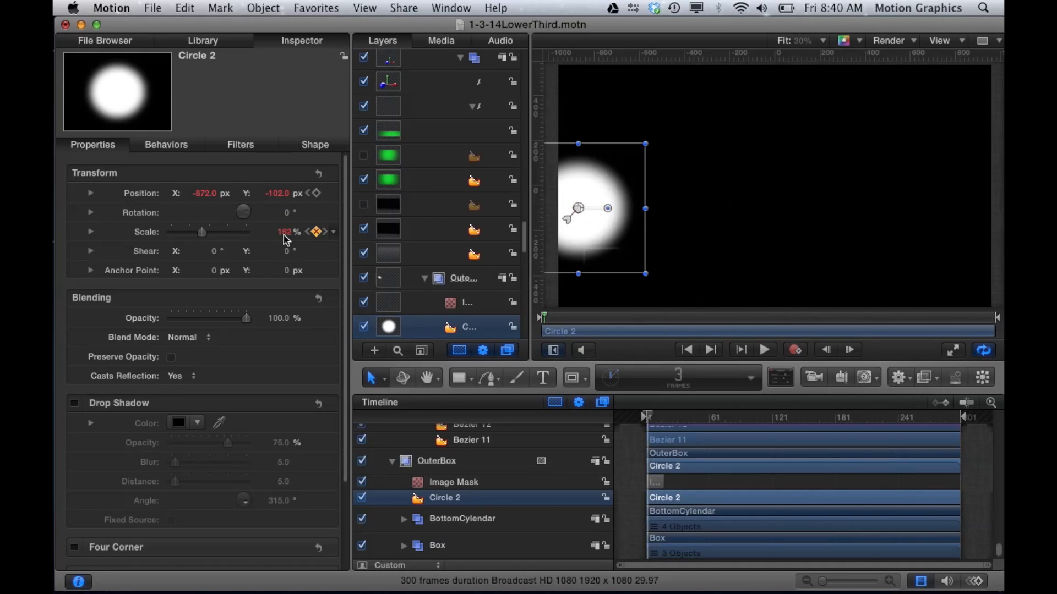
key(Left)
Step: Step forward to frame 6 to examine how Circle 2's scale changes across the canvas
key(Right)
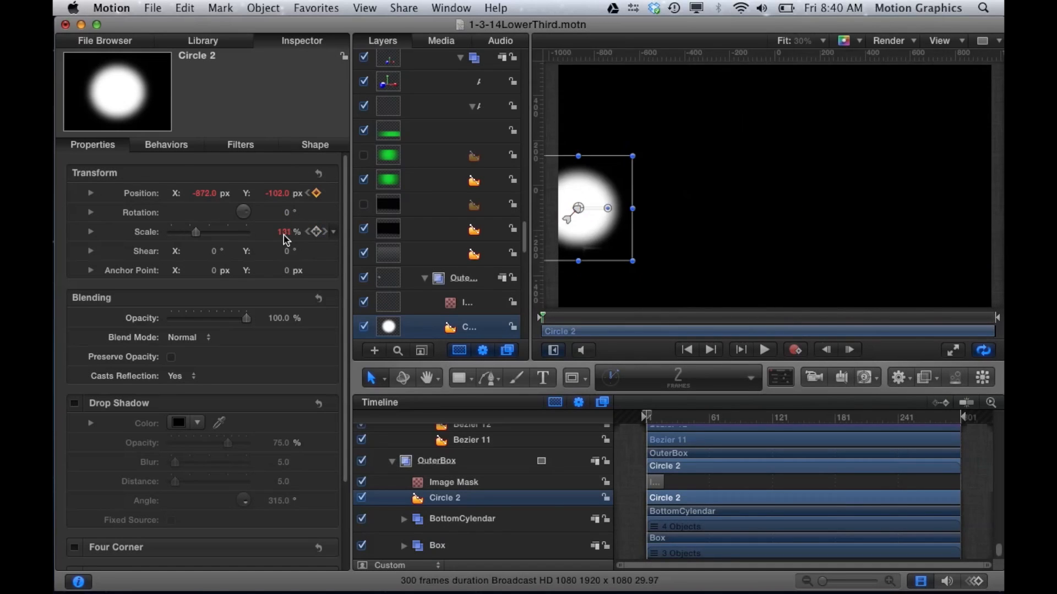
key(Right)
key(Right)
key(Right)
key(Right)
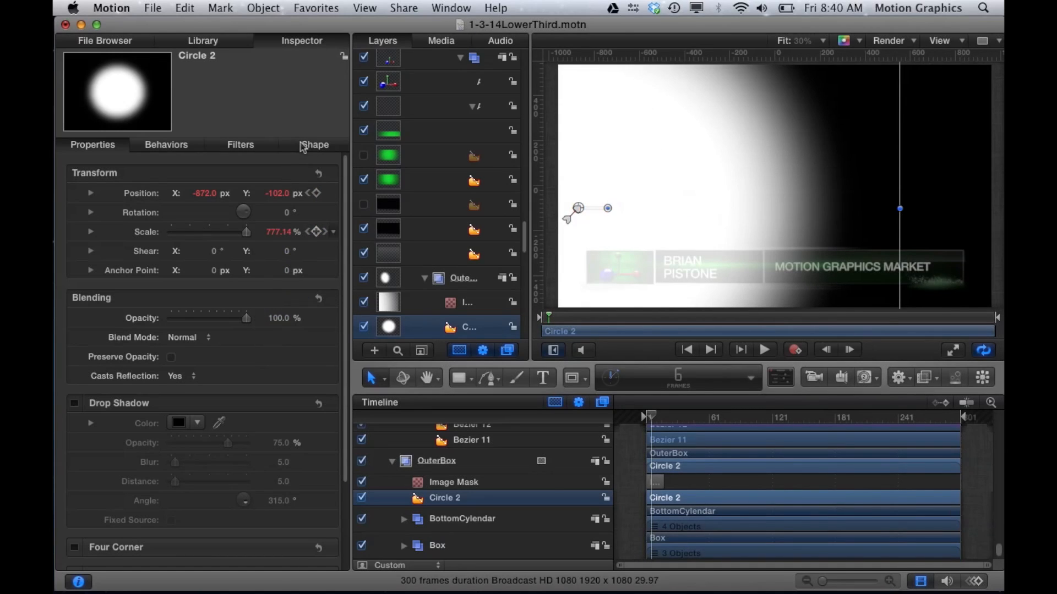
Step: Hide Circle 2, select the OuterBox group's Image Mask, and display its mask settings
click(361, 498)
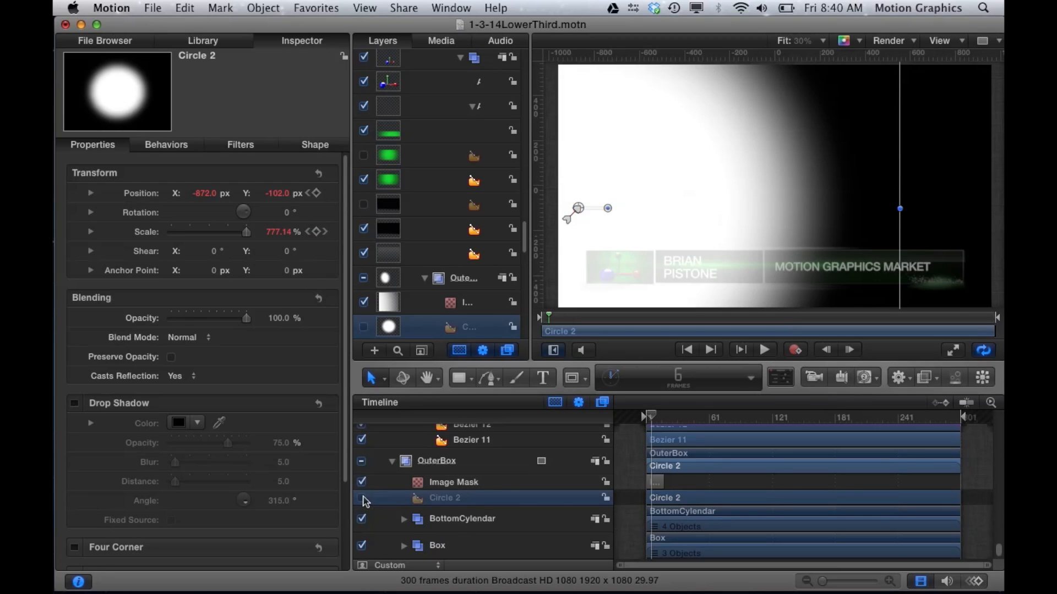
click(439, 483)
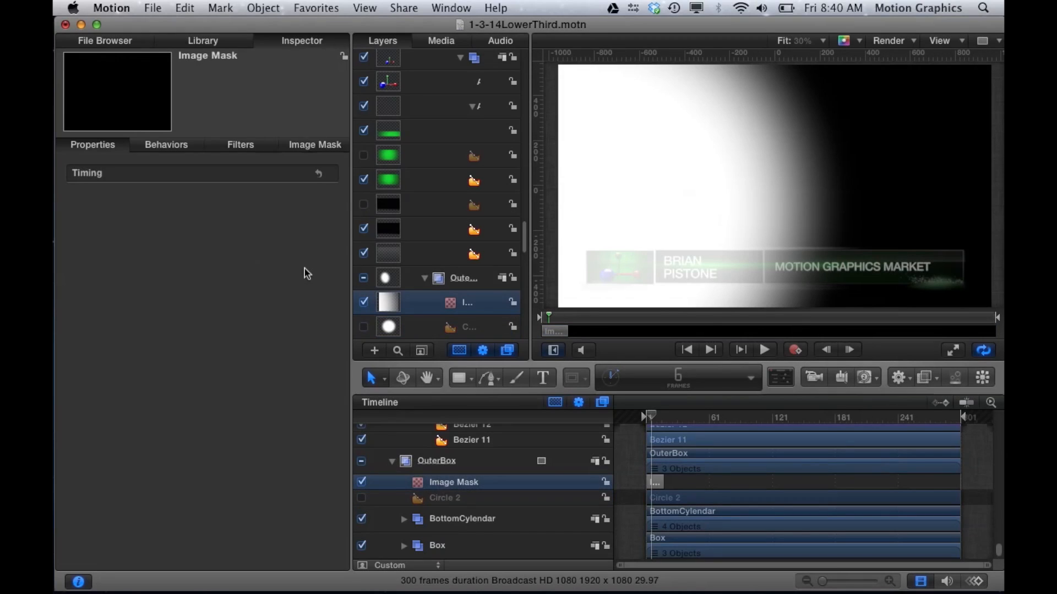
click(309, 145)
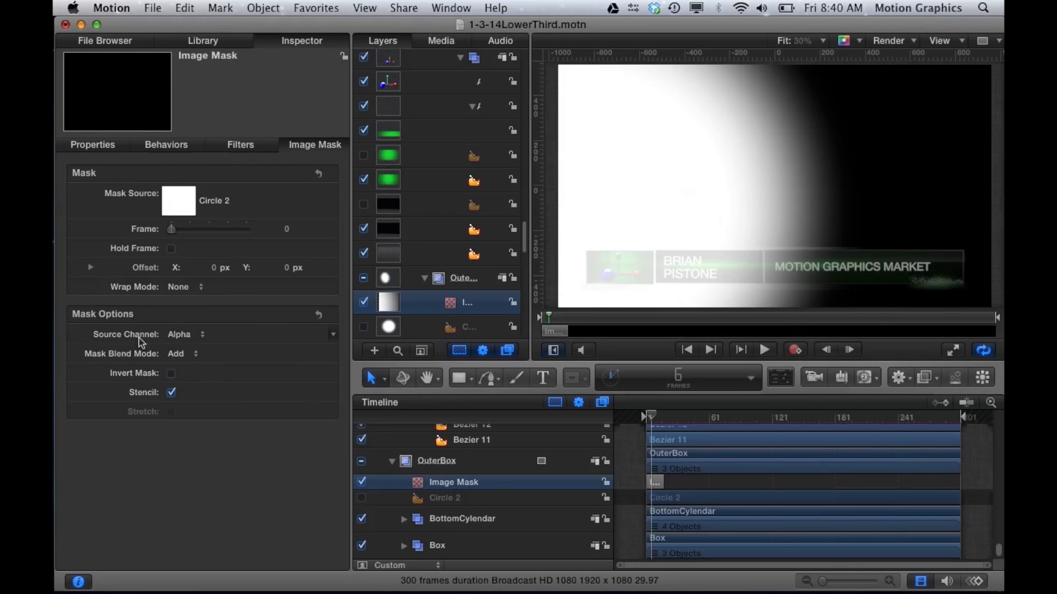
Step: Try Luminance as the Image Mask's source channel and switch it back to Alpha
click(186, 335)
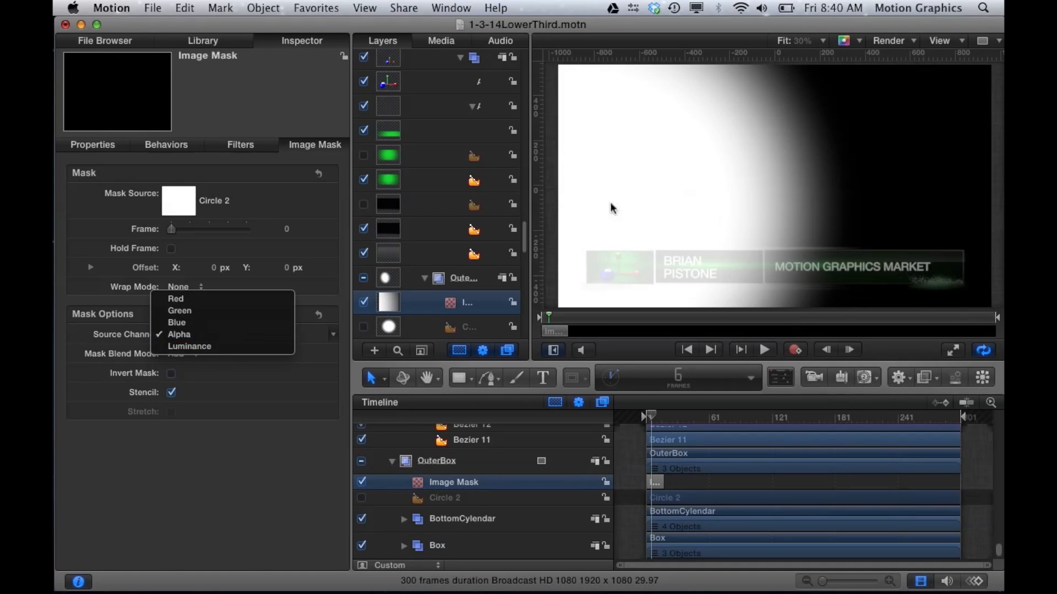
click(189, 346)
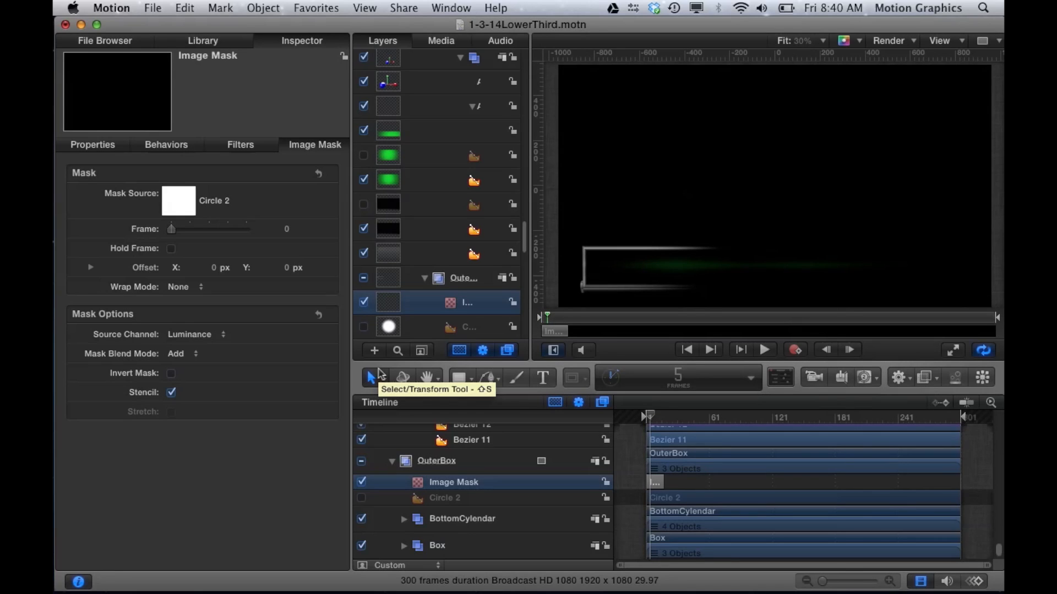
click(203, 336)
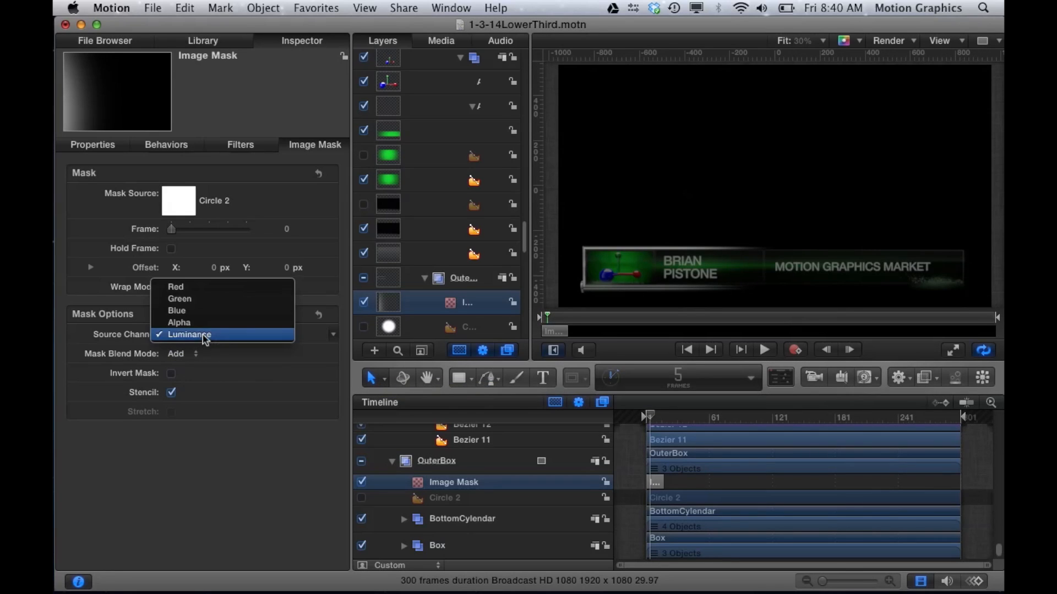
click(196, 324)
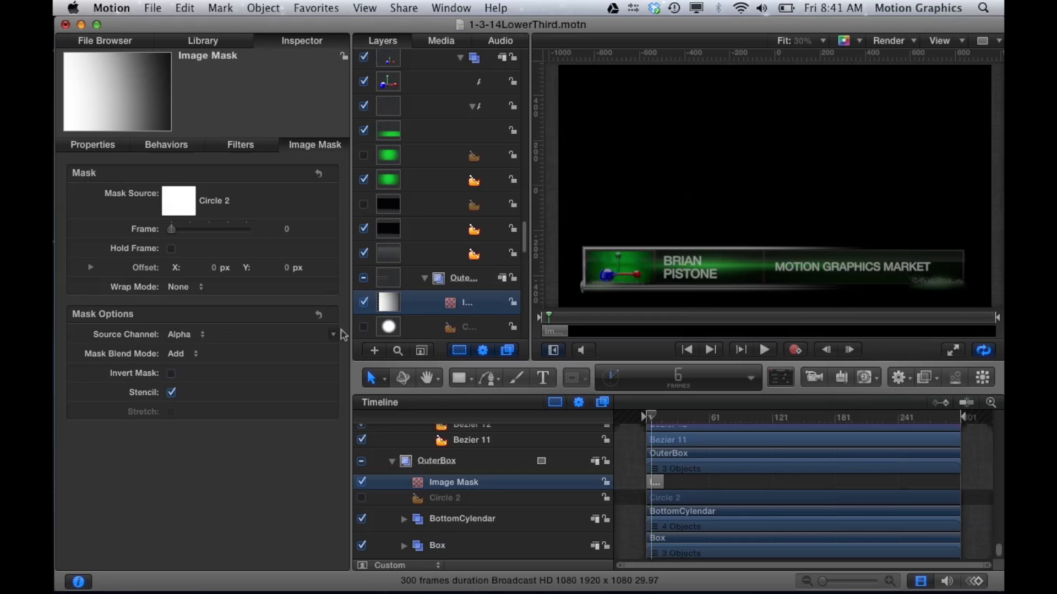
Step: Compare Circle 2 with the Image Mask, try Subtract as the mask blend mode, and scrub to frame 18
click(389, 328)
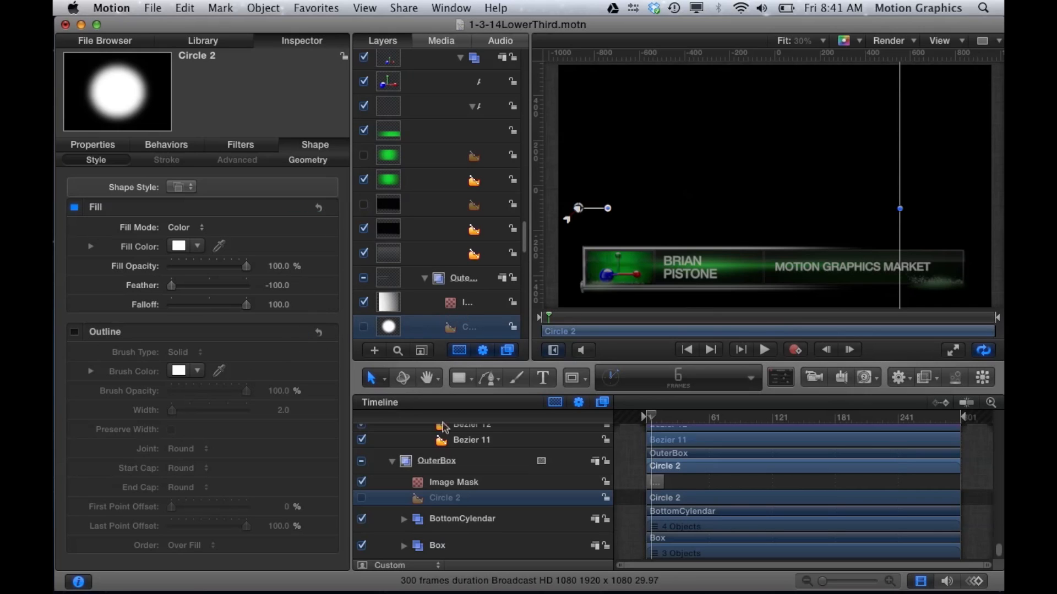
click(449, 482)
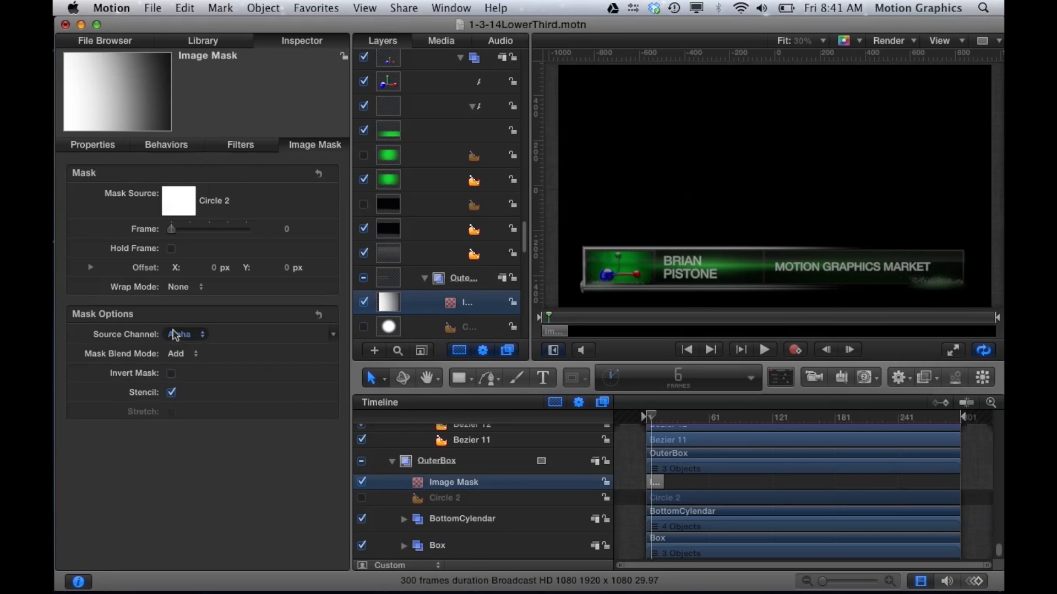
click(181, 354)
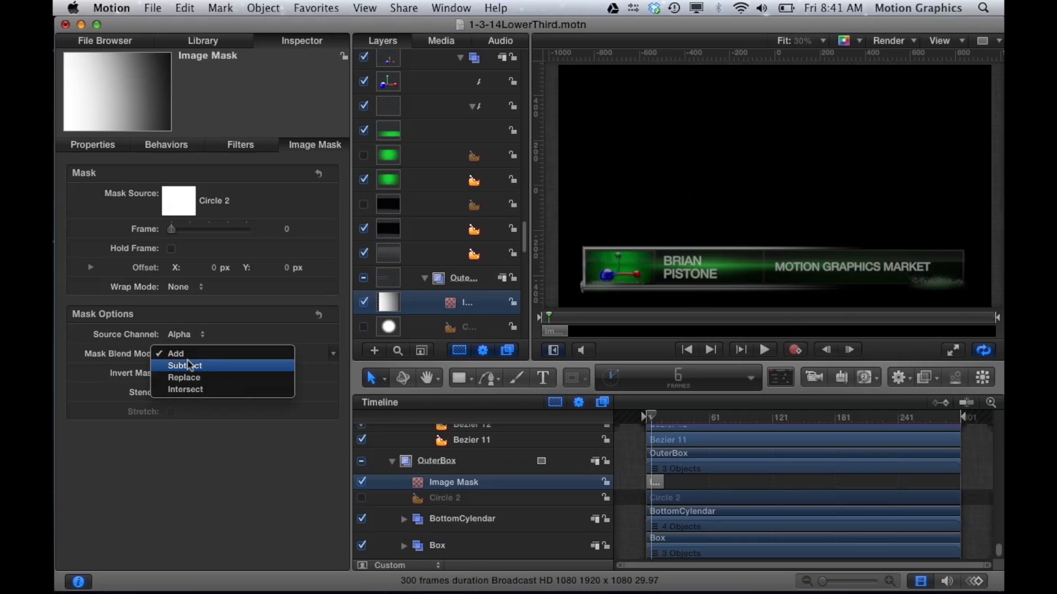
click(190, 366)
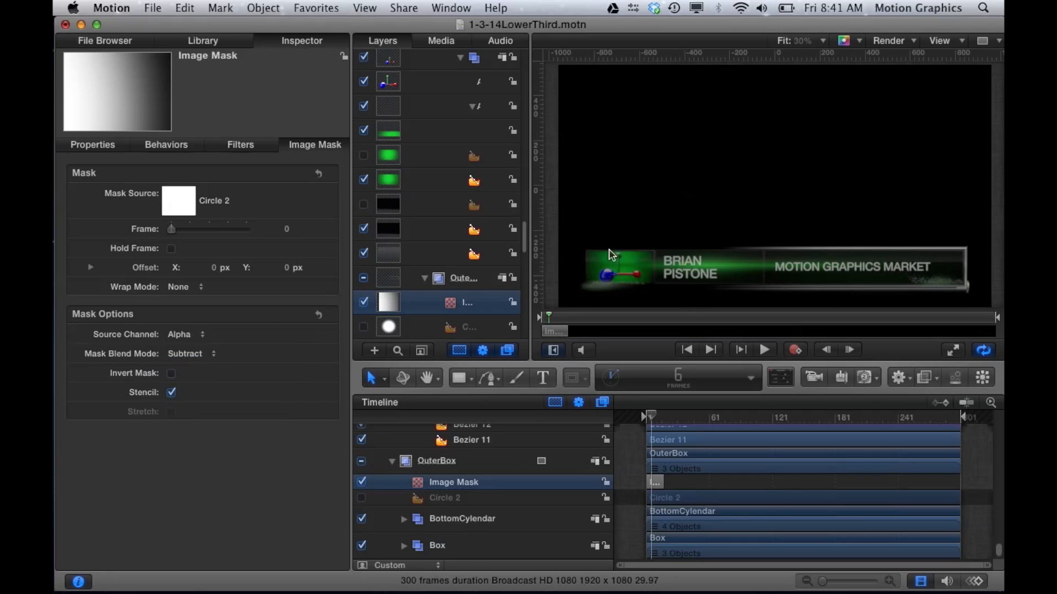
click(669, 419)
click(655, 419)
click(665, 419)
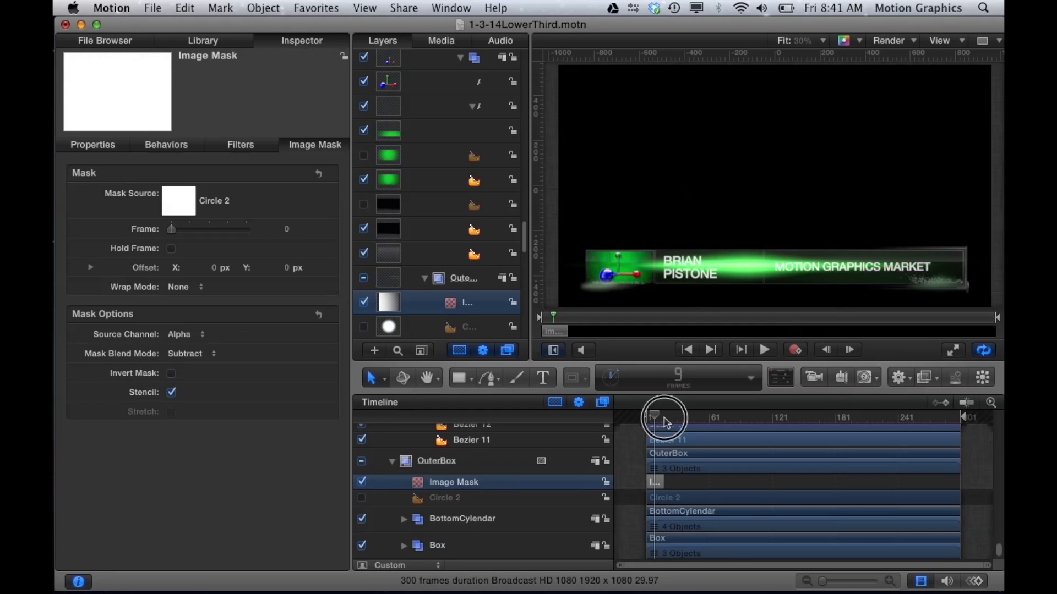
Step: Try Replace as the Image Mask's blend mode and check the outer box at frame 8
click(199, 354)
click(200, 366)
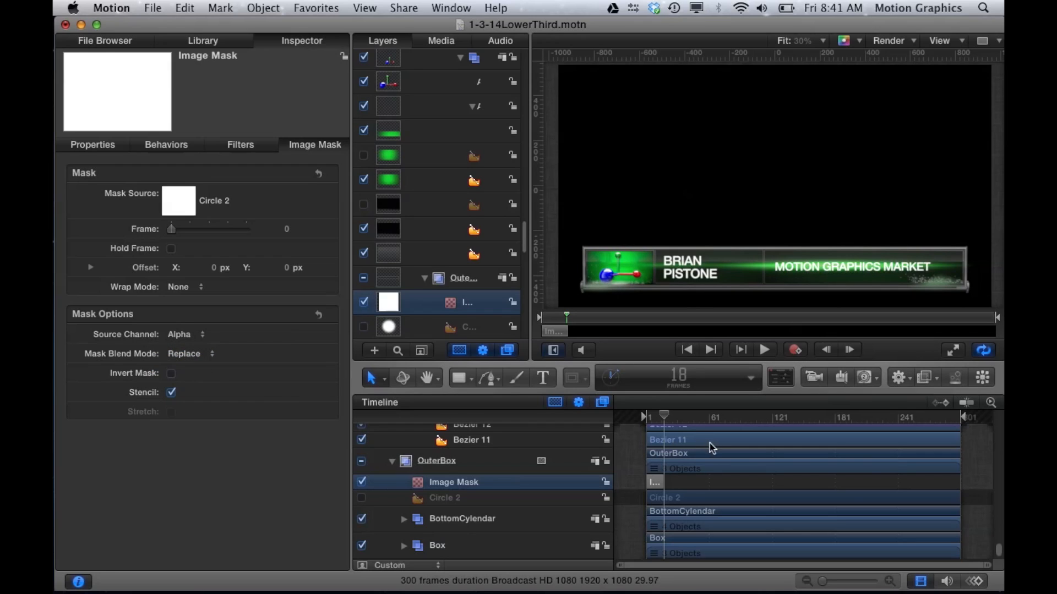
click(654, 418)
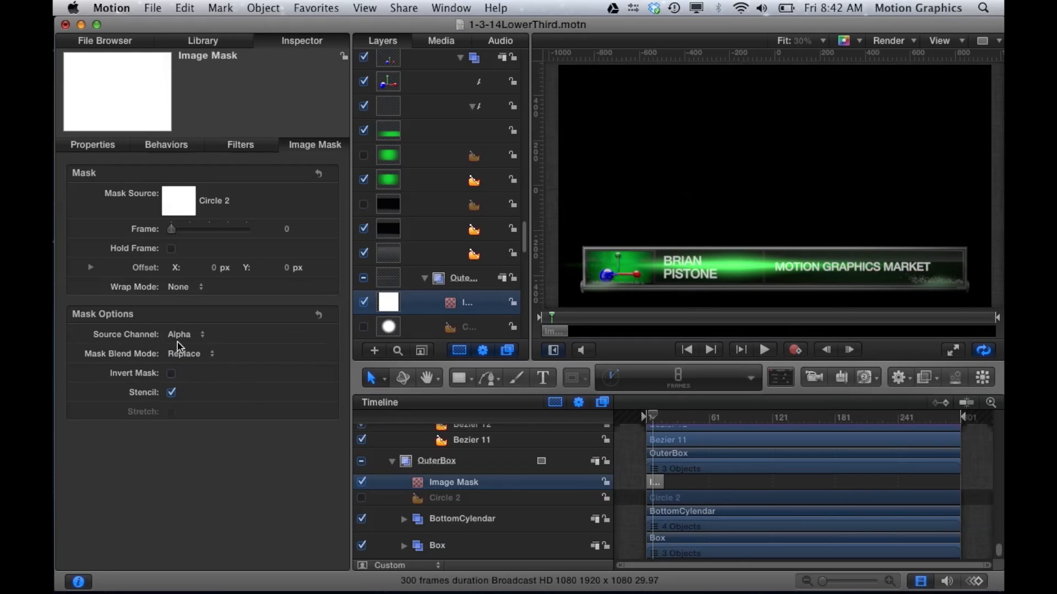
Step: Try Intersect as the Image Mask's blend mode and step through the opening frames back to frame 5
click(189, 355)
click(193, 366)
mouse_move(657, 421)
mouse_down()
mouse_move(665, 434)
mouse_move(655, 422)
mouse_up()
key(Left)
key(Left)
key(Left)
key(Left)
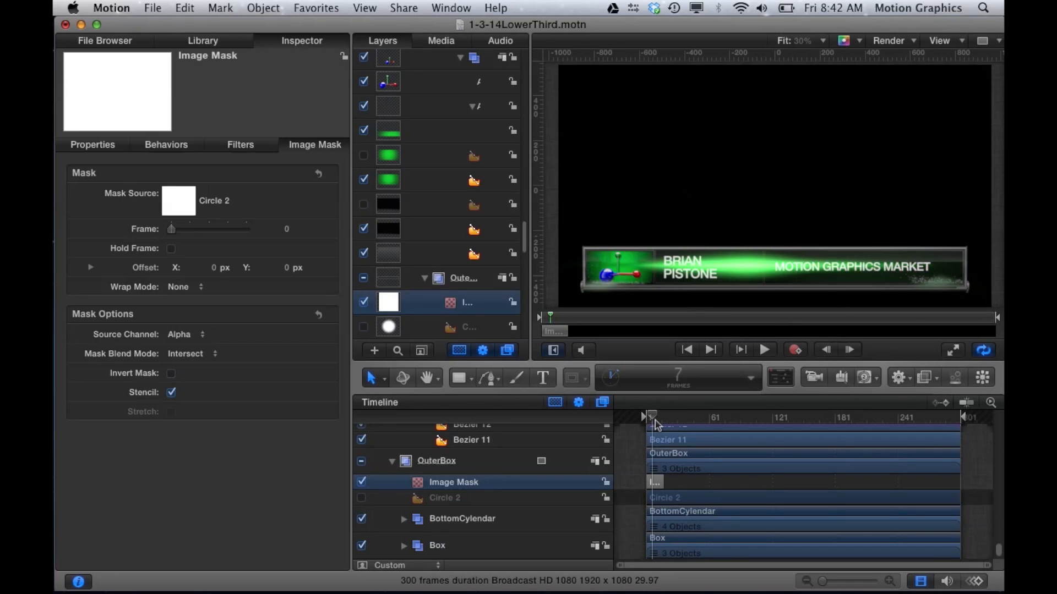
key(Left)
key(Right)
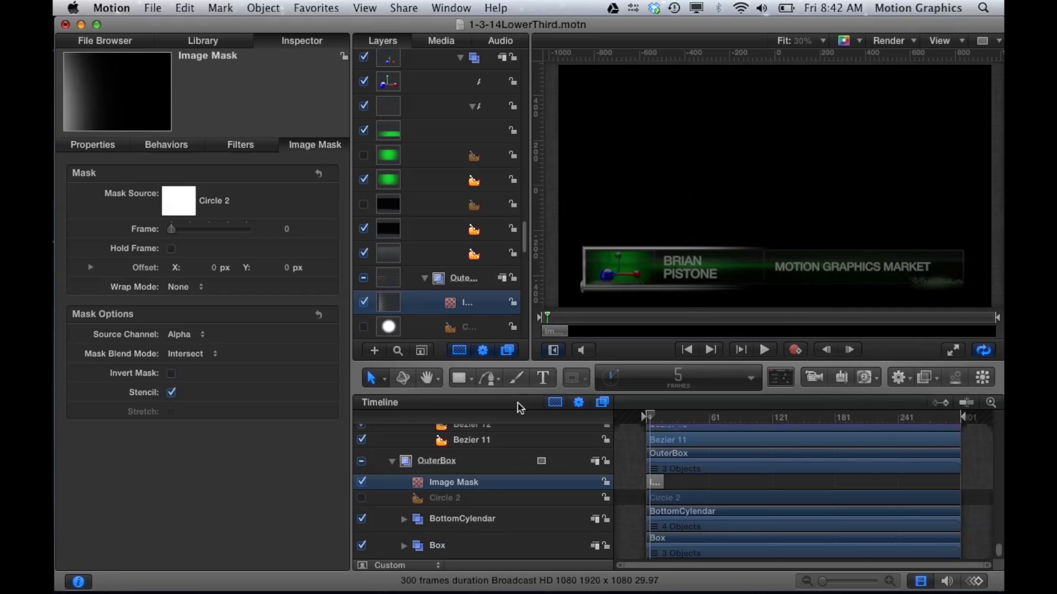
Step: Set the Image Mask's blend mode to Add and step forward to frame 14 to check the reveal
click(205, 354)
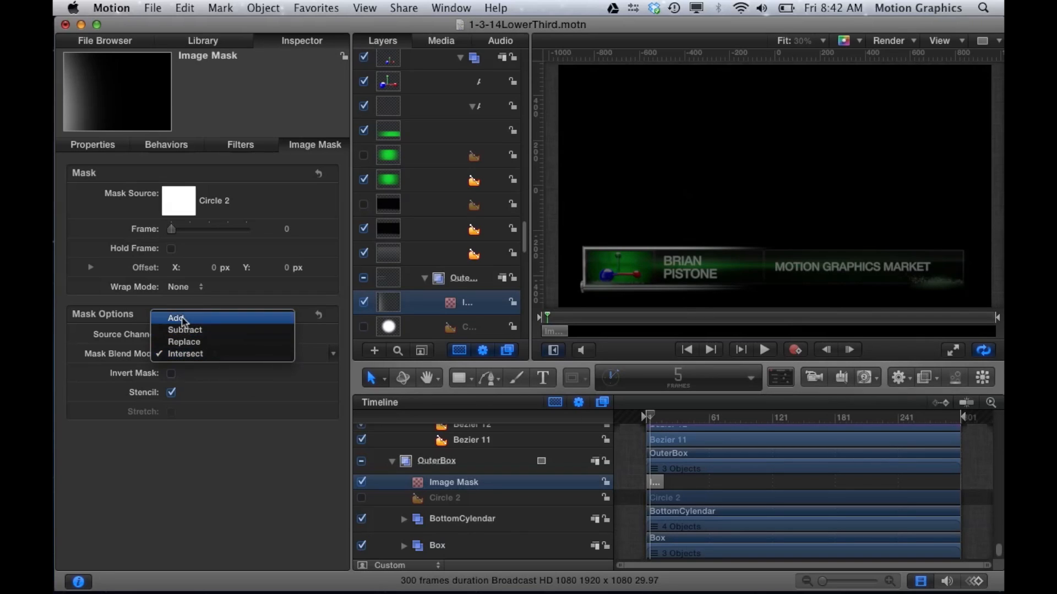
click(182, 318)
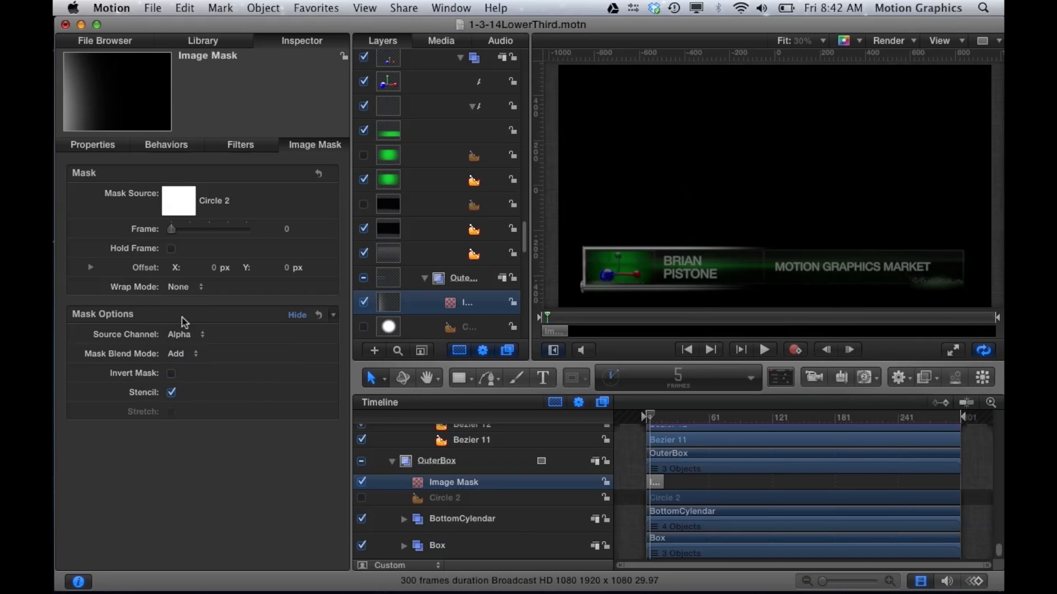
key(Right)
key(Right)
key(Right)
key(Right)
key(Right)
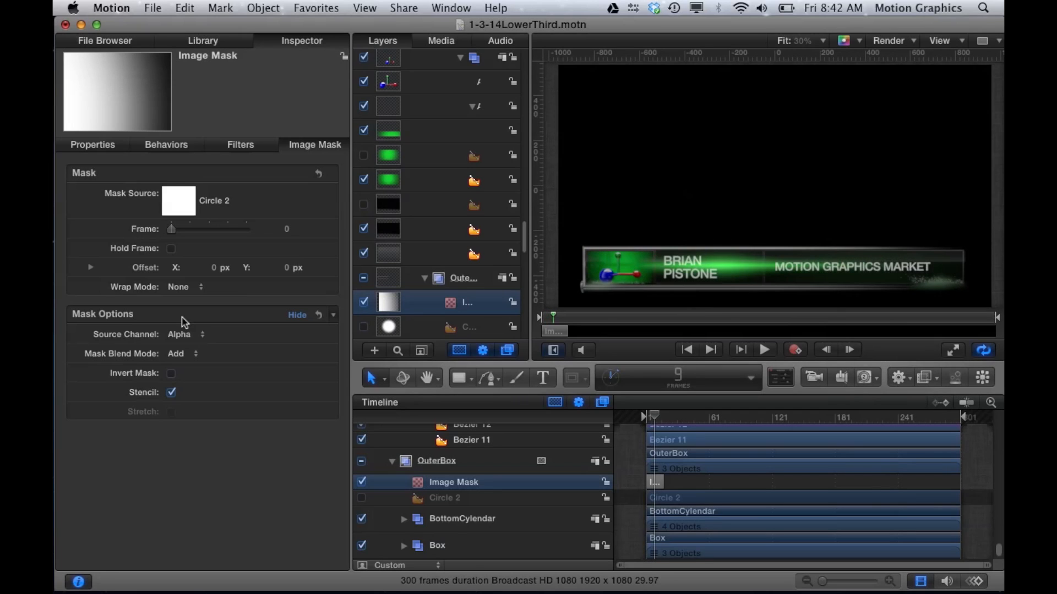
key(Right)
key(Right)
key(Right)
key(Right)
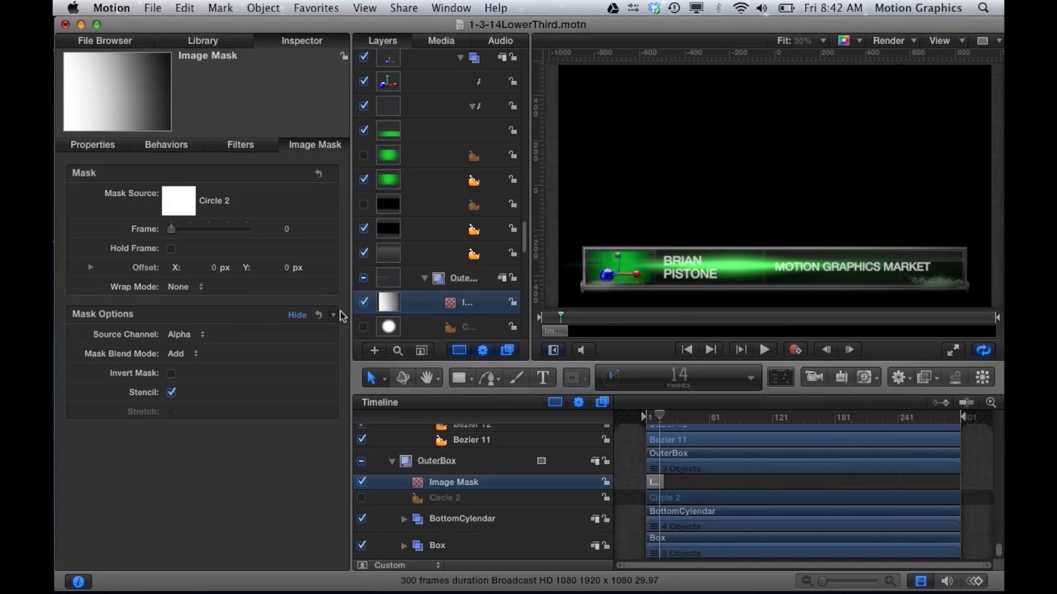